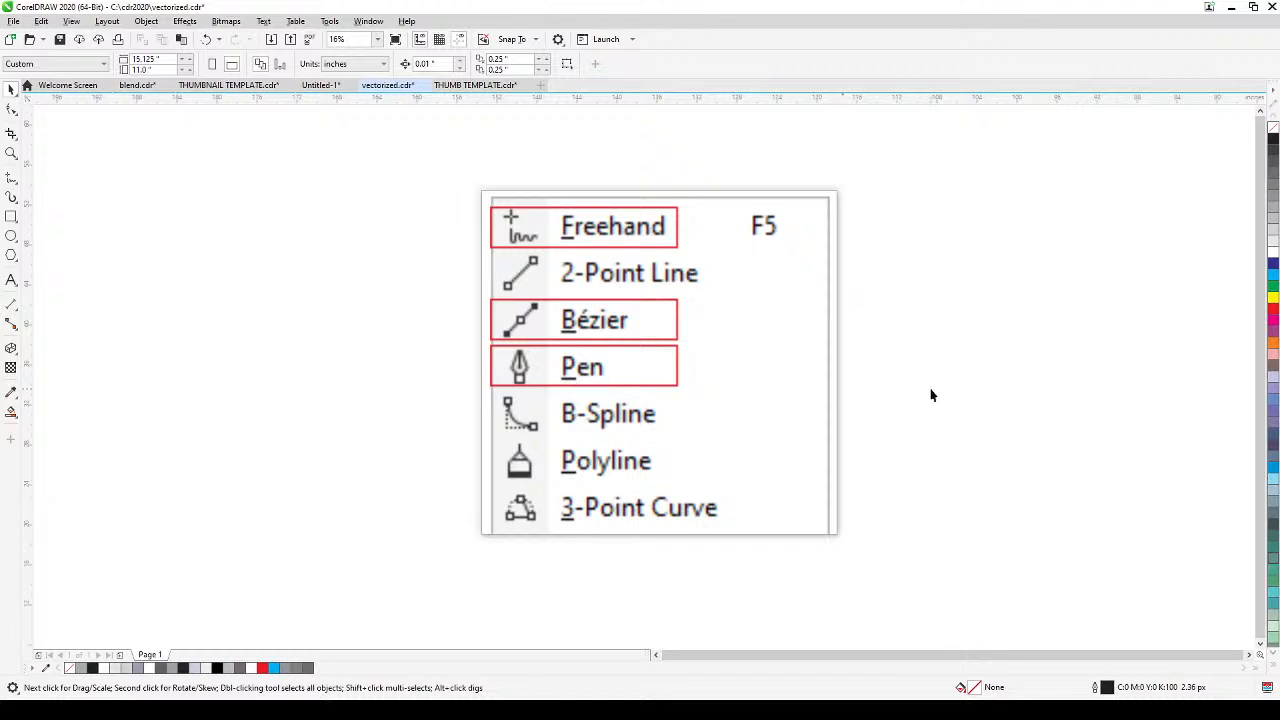
# Step: Move the floating curve-tool reference image off the middle of the canvas and shrink it to about two thirds
pyautogui.moveTo(777, 431); pyautogui.dragTo(392, 372)
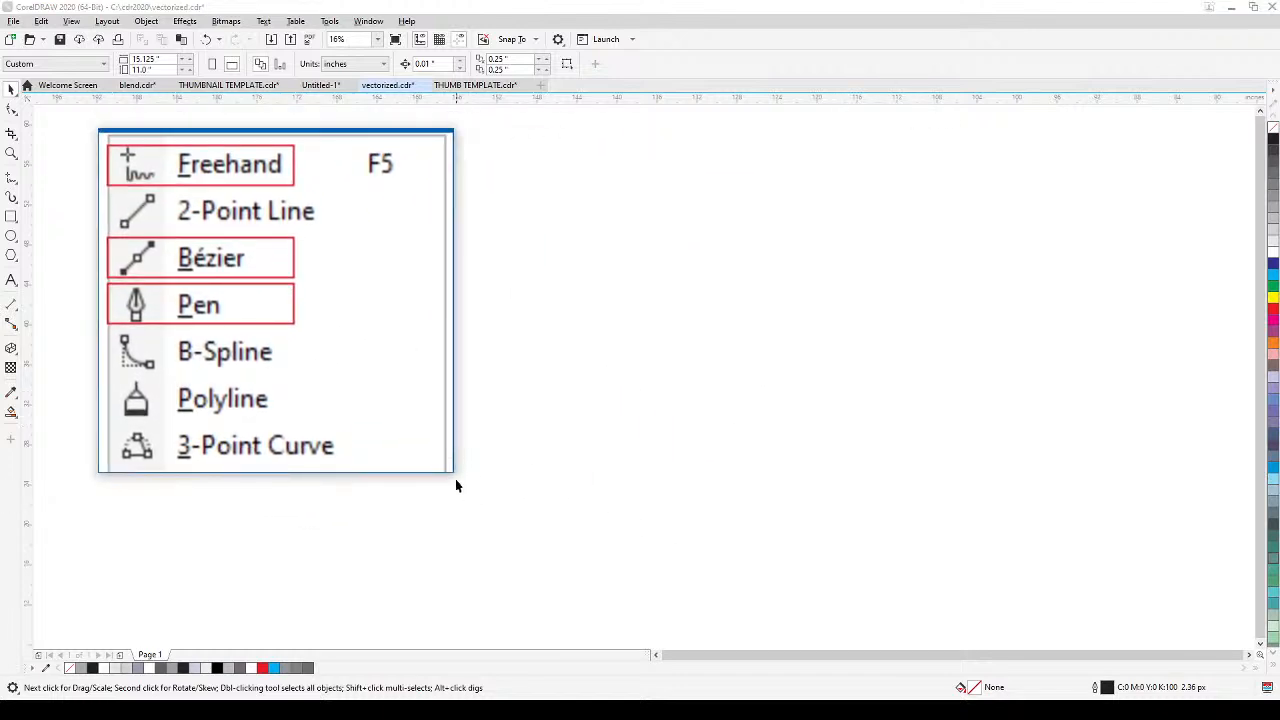
pyautogui.moveTo(448, 472); pyautogui.dragTo(335, 435)
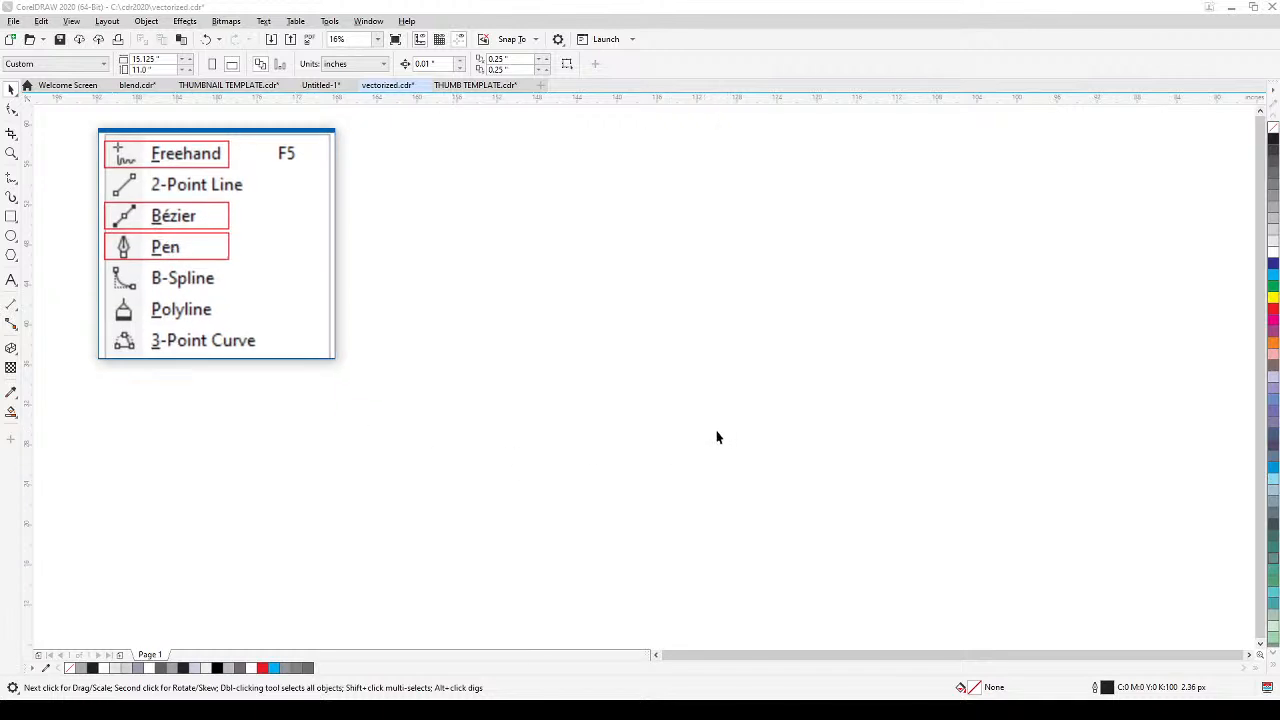
pyautogui.click(737, 426)
# Step: Find the row of bitmaps and shift the rabbit slightly down and away from the Twitter icon
pyautogui.press('h')
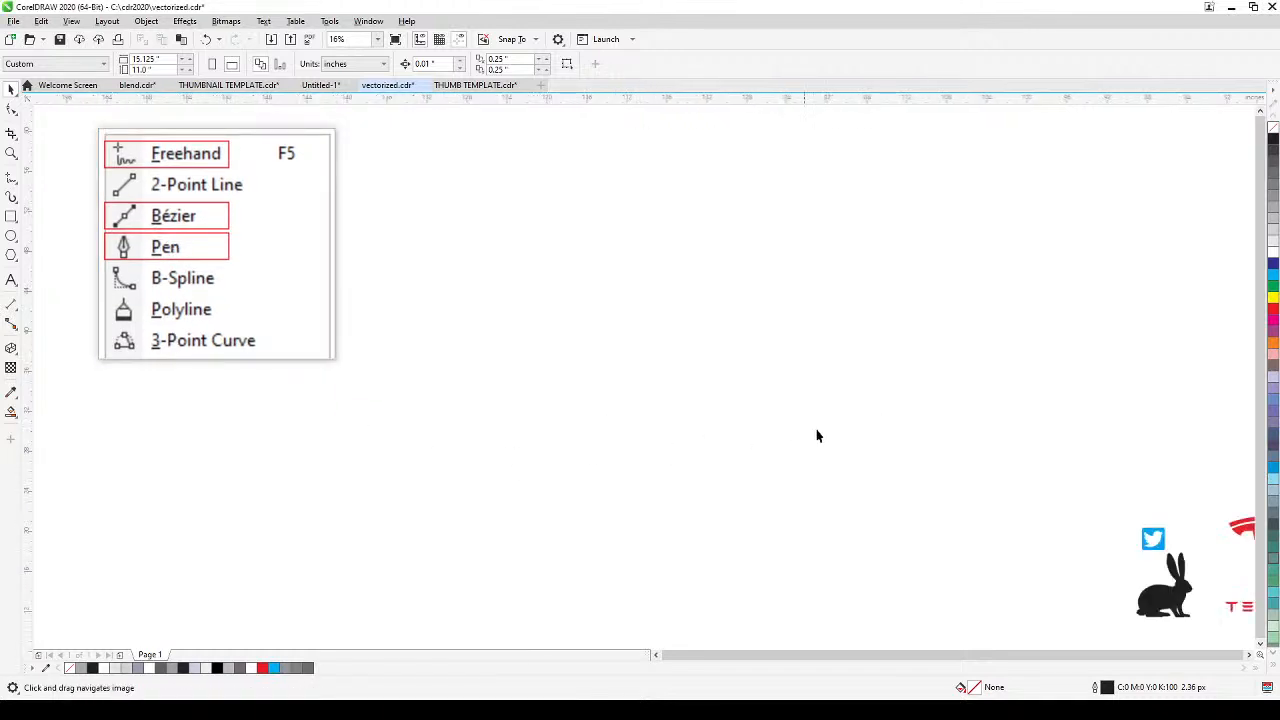
pyautogui.moveTo(911, 447); pyautogui.dragTo(603, 360)
pyautogui.scroll(2, 837, 477)
pyautogui.moveTo(837, 477); pyautogui.dragTo(672, 388)
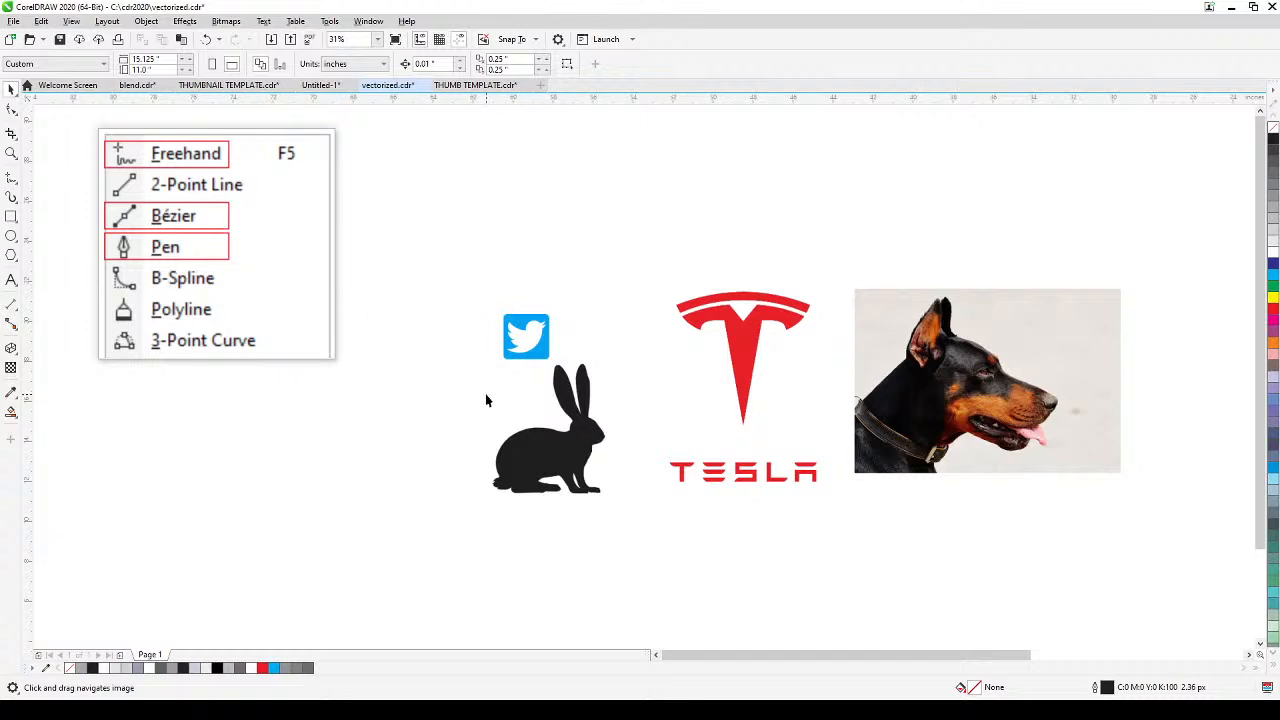
pyautogui.scroll(2, 487, 393)
pyautogui.scroll(-2, 548, 414)
pyautogui.press('space')
pyautogui.click(600, 463)
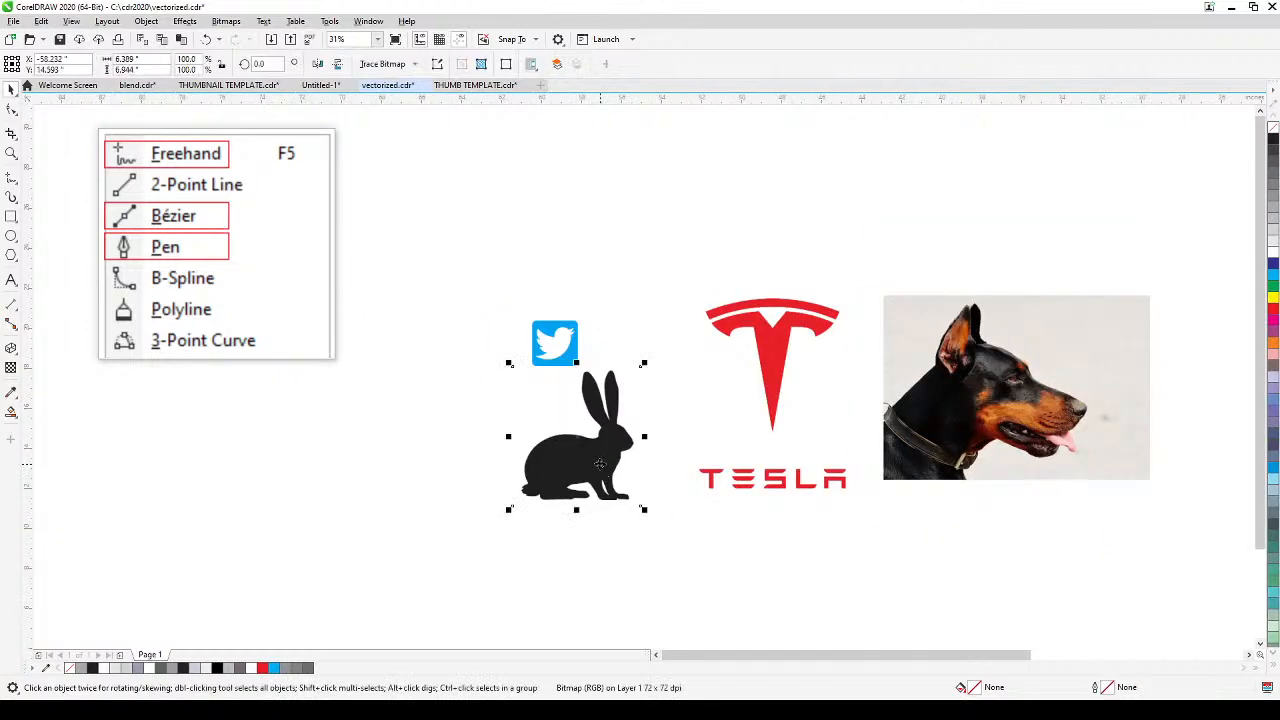
pyautogui.moveTo(600, 463)
pyautogui.mouseDown()
pyautogui.moveTo(641, 496)
pyautogui.moveTo(617, 470)
pyautogui.mouseUp()
# Step: Switch the document display to Wireframe and clear the selection
pyautogui.click(72, 20)
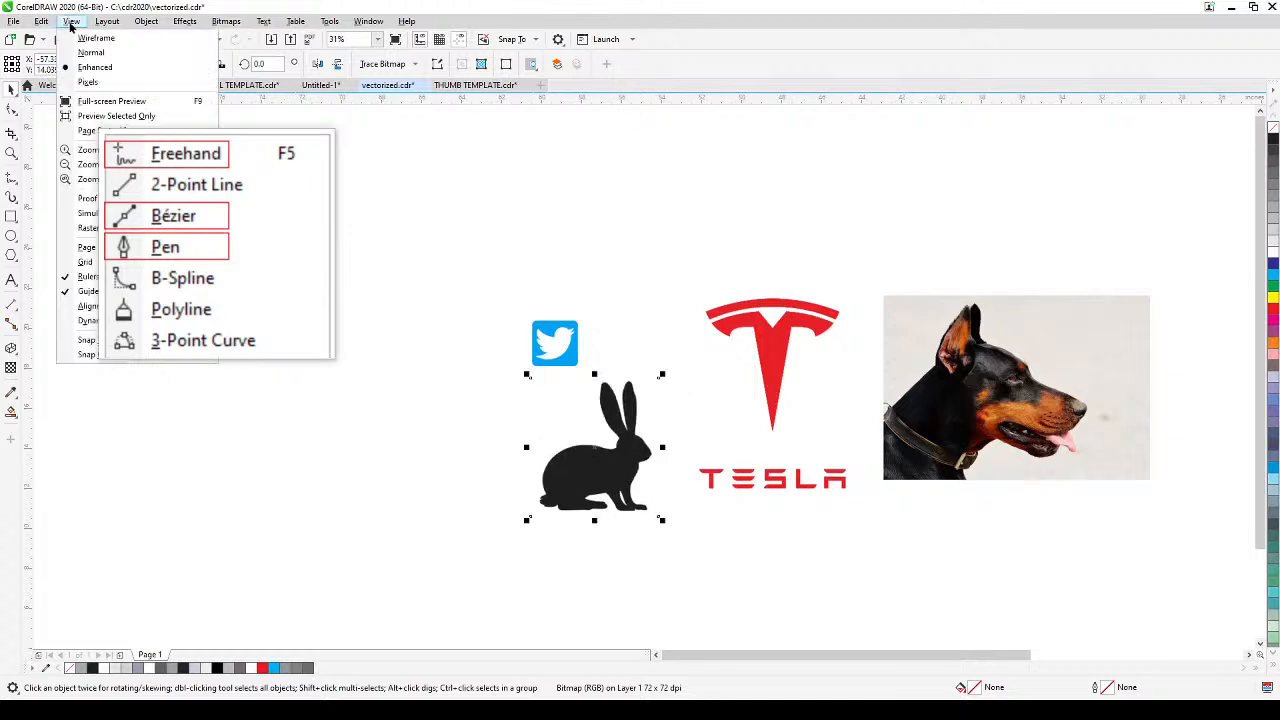
pyautogui.click(82, 40)
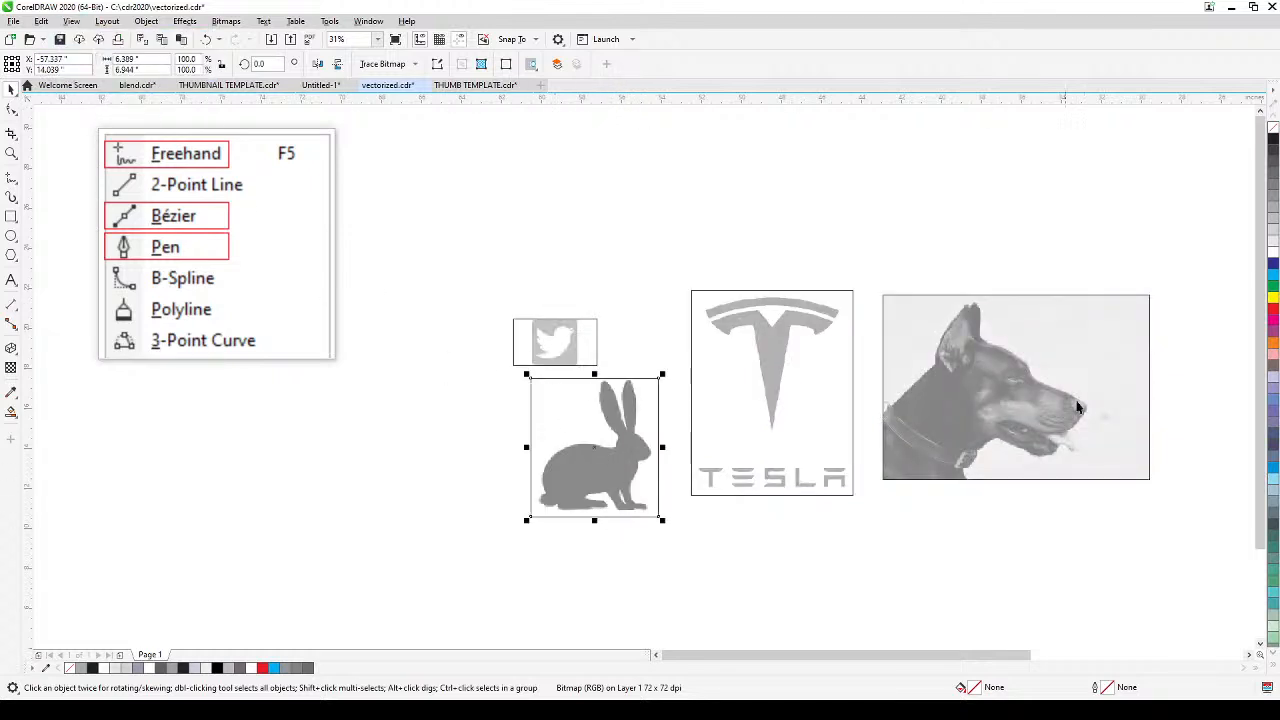
pyautogui.click(784, 540)
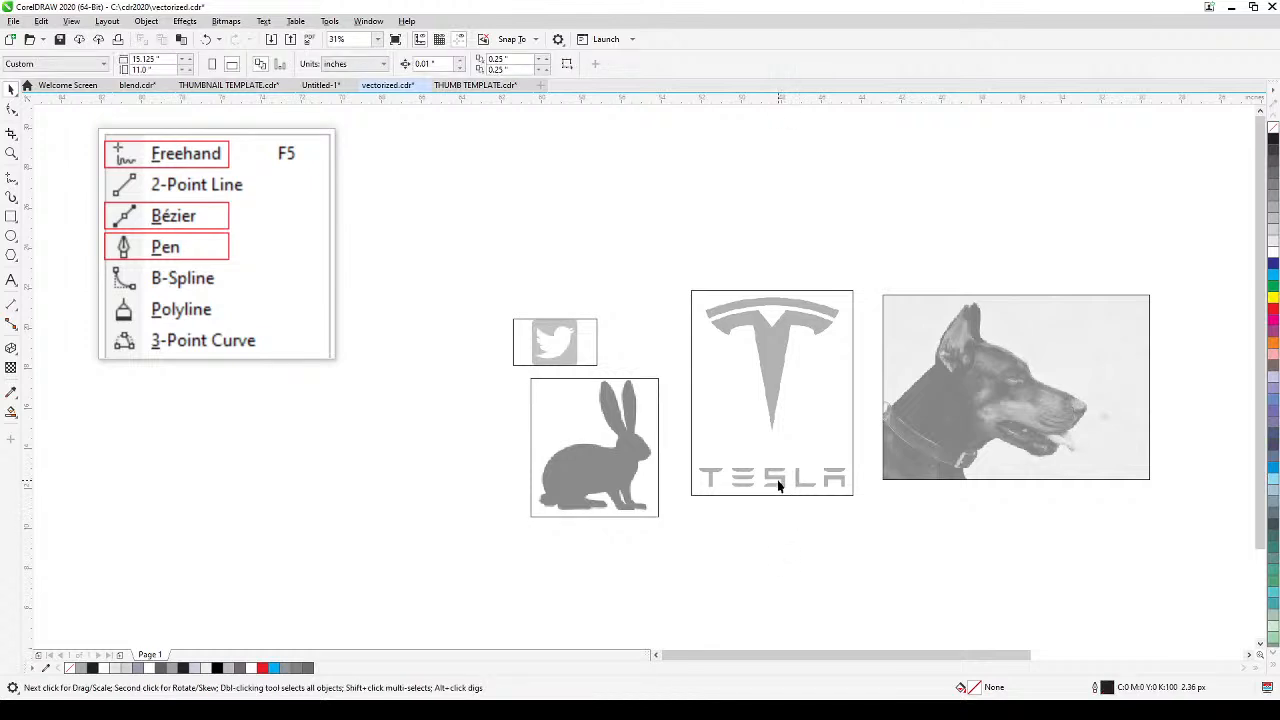
# Step: Examine the Tesla logo, rabbit and dog bitmaps up close in the Wireframe display
pyautogui.click(72, 22)
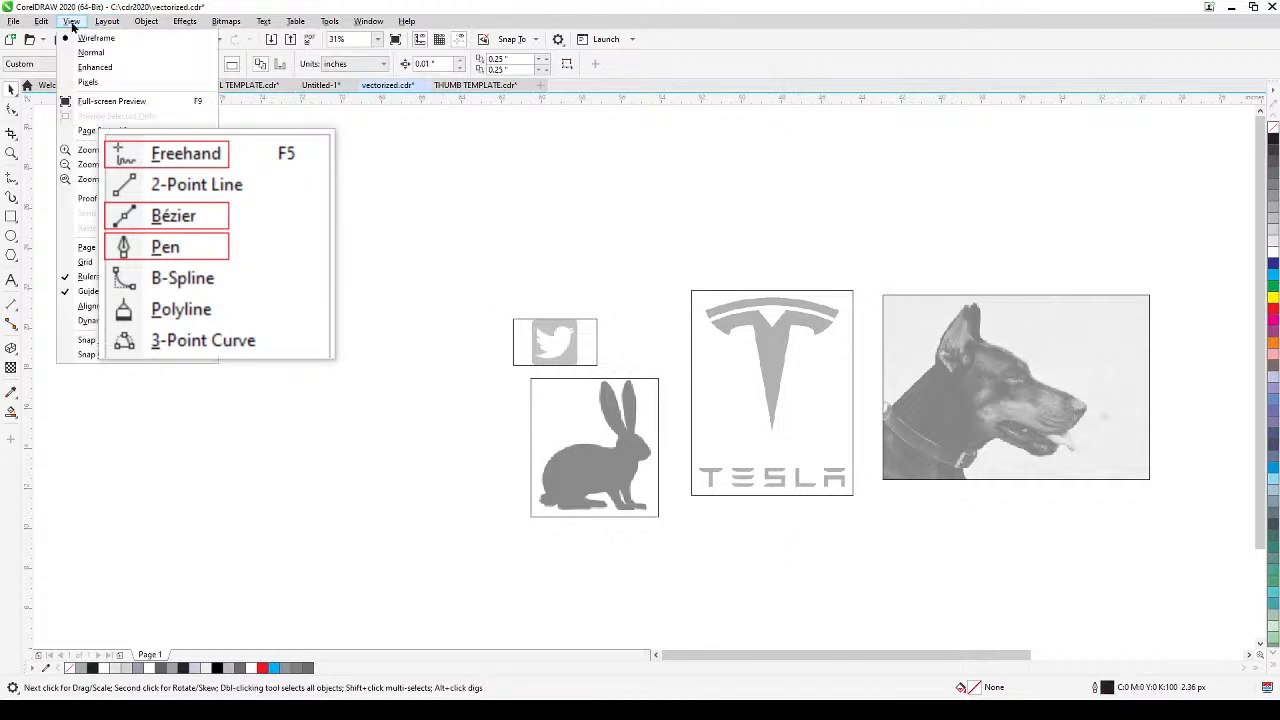
pyautogui.click(783, 413)
pyautogui.scroll(2, 783, 413)
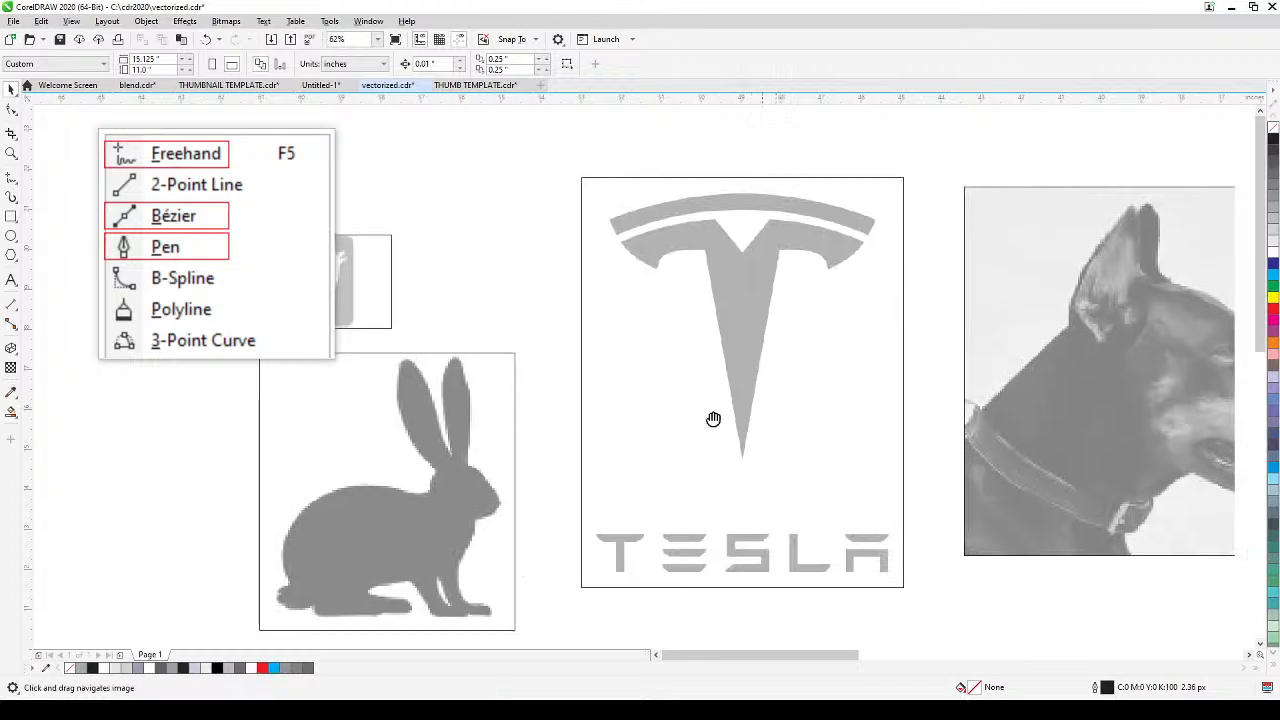
pyautogui.scroll(-2, 386, 466)
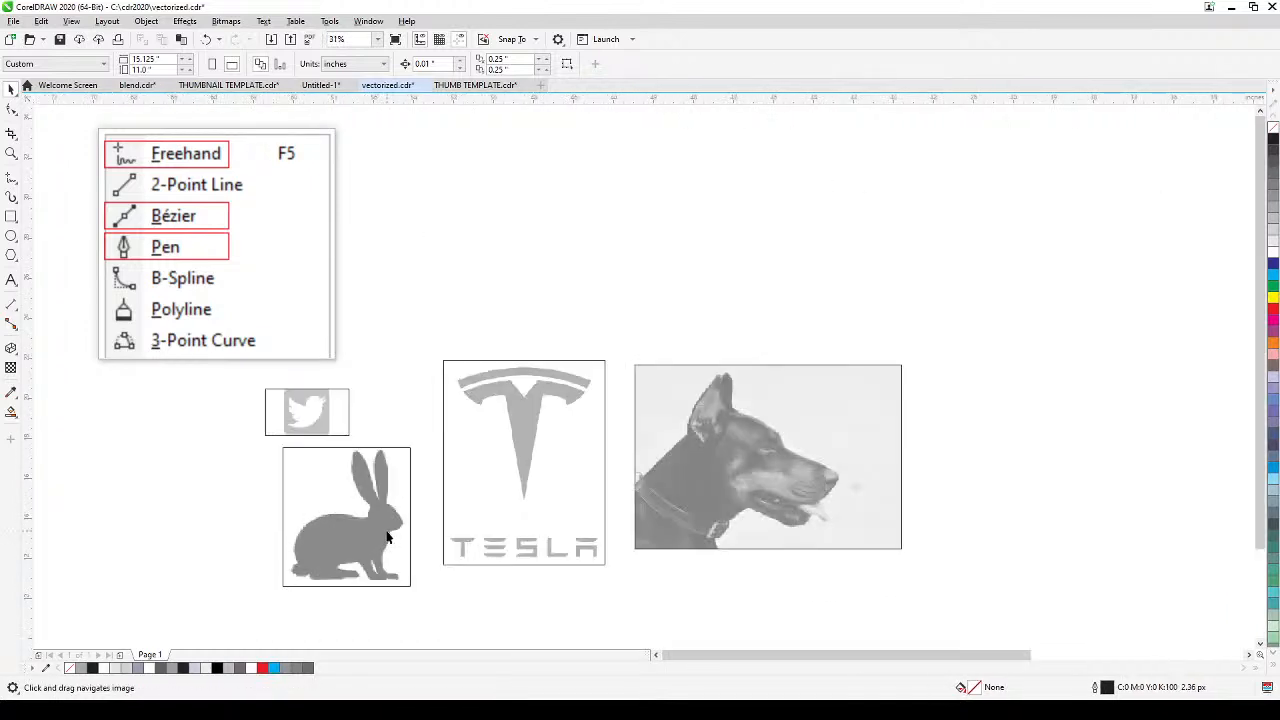
pyautogui.scroll(4, 543, 361)
pyautogui.scroll(-2, 611, 334)
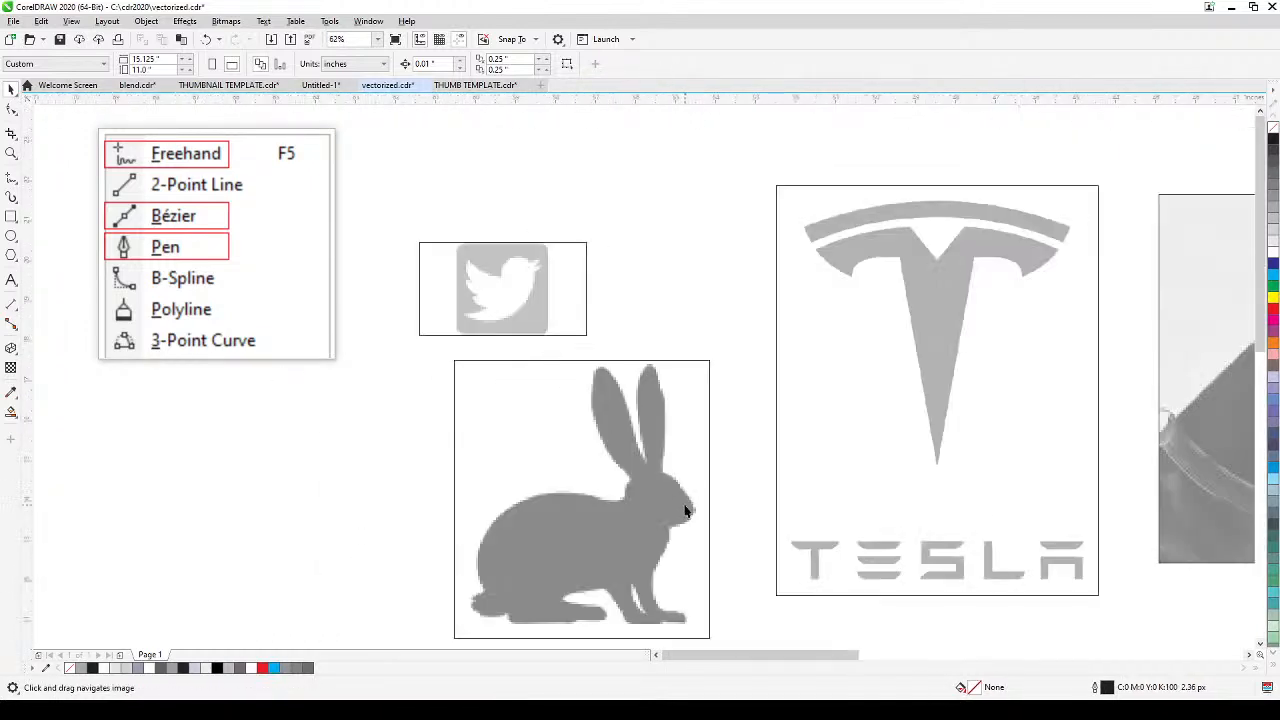
pyautogui.scroll(2, 686, 506)
pyautogui.scroll(-4, 686, 506)
pyautogui.scroll(4, 947, 441)
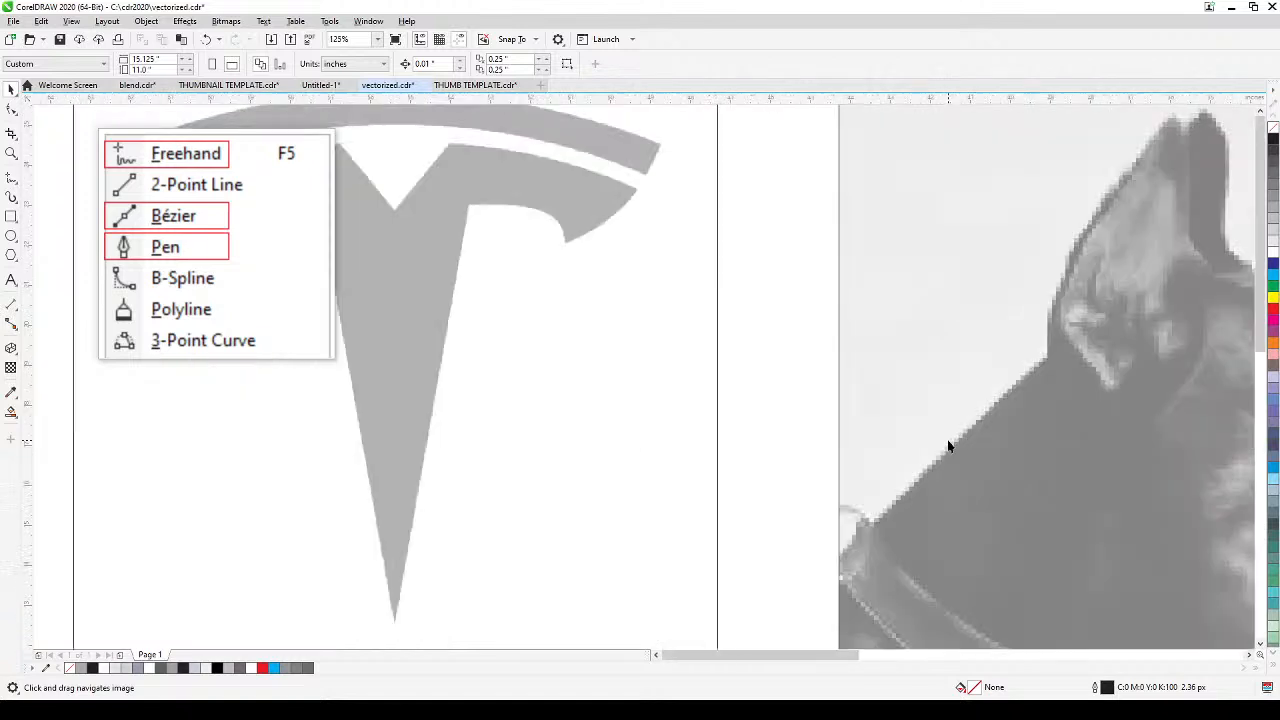
pyautogui.scroll(-6, 947, 439)
pyautogui.moveTo(947, 439); pyautogui.dragTo(765, 400)
pyautogui.scroll(2, 765, 400)
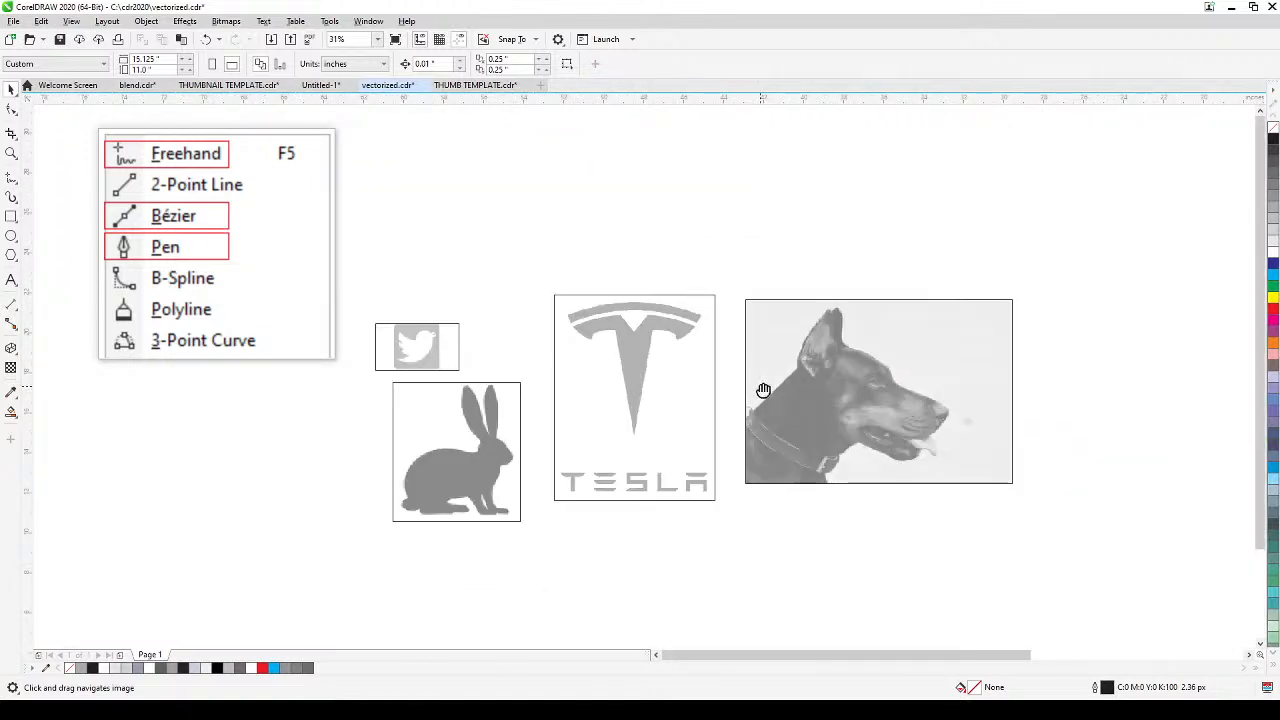
# Step: Switch the document display back to Enhanced
pyautogui.click(71, 21)
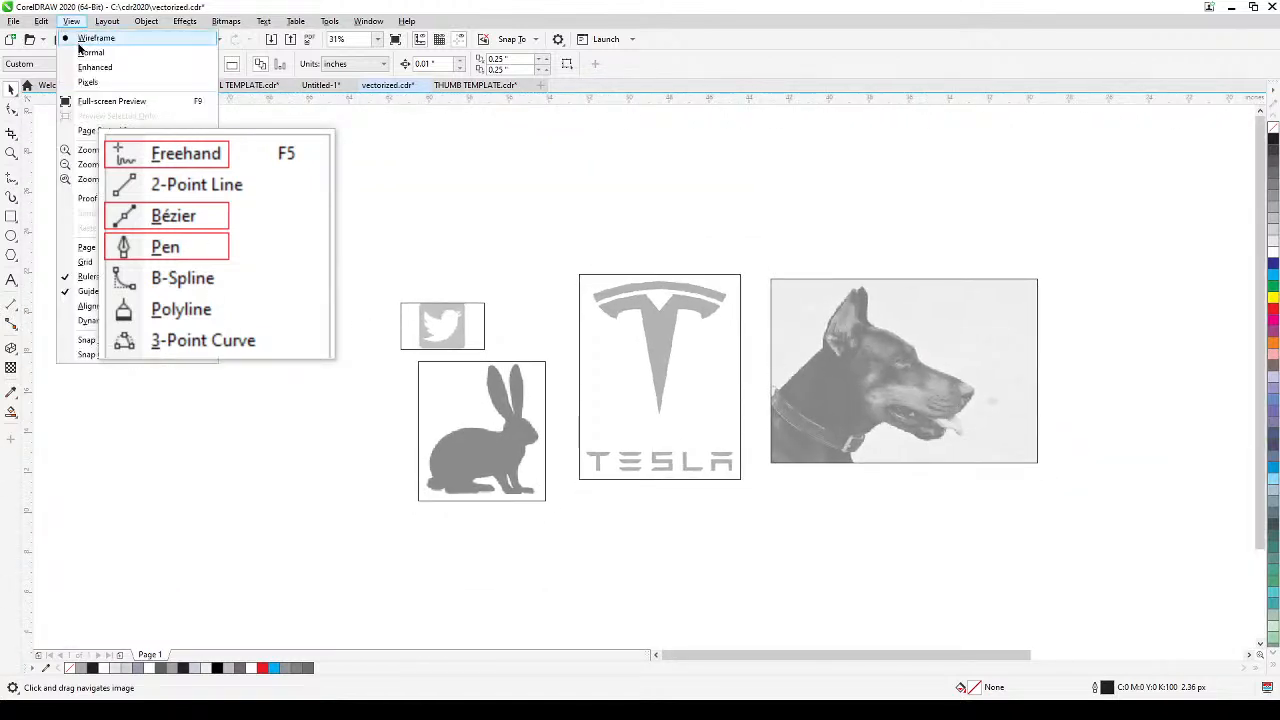
pyautogui.click(88, 67)
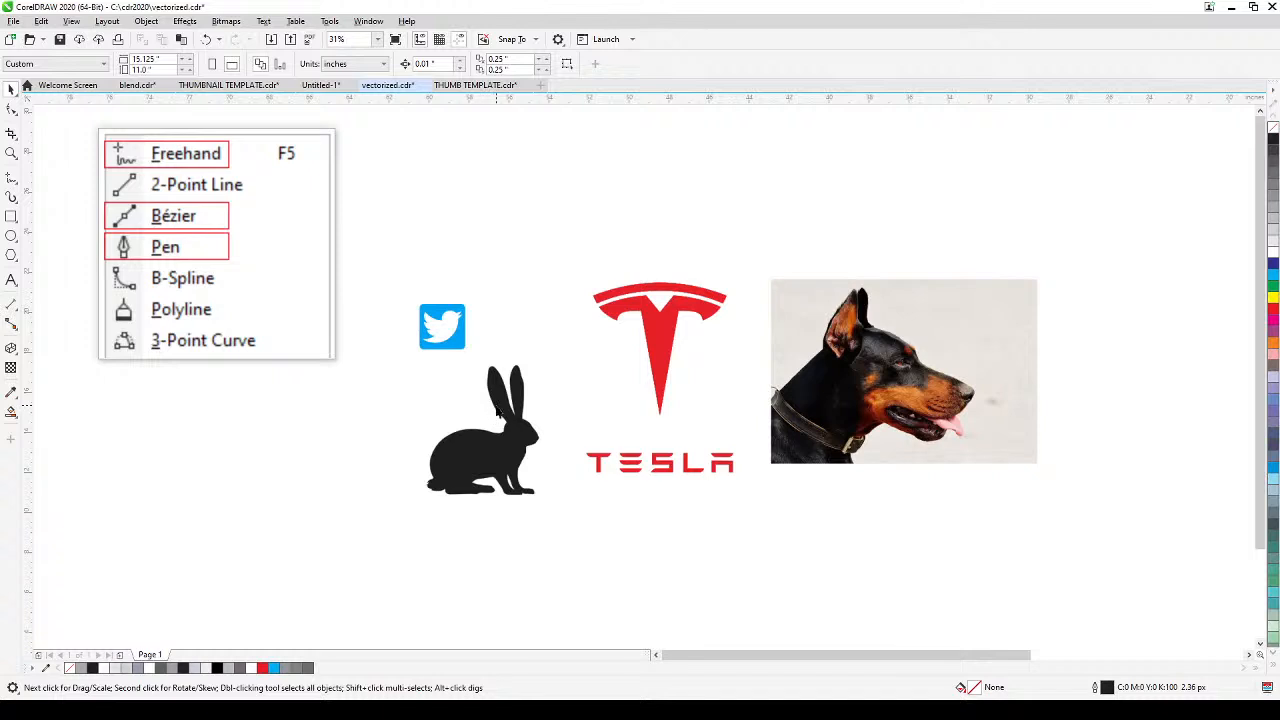
# Step: Shift the Tesla logo bitmap slightly towards the rabbit, keeping it between the rabbit and the dog photo
pyautogui.scroll(2, 498, 410)
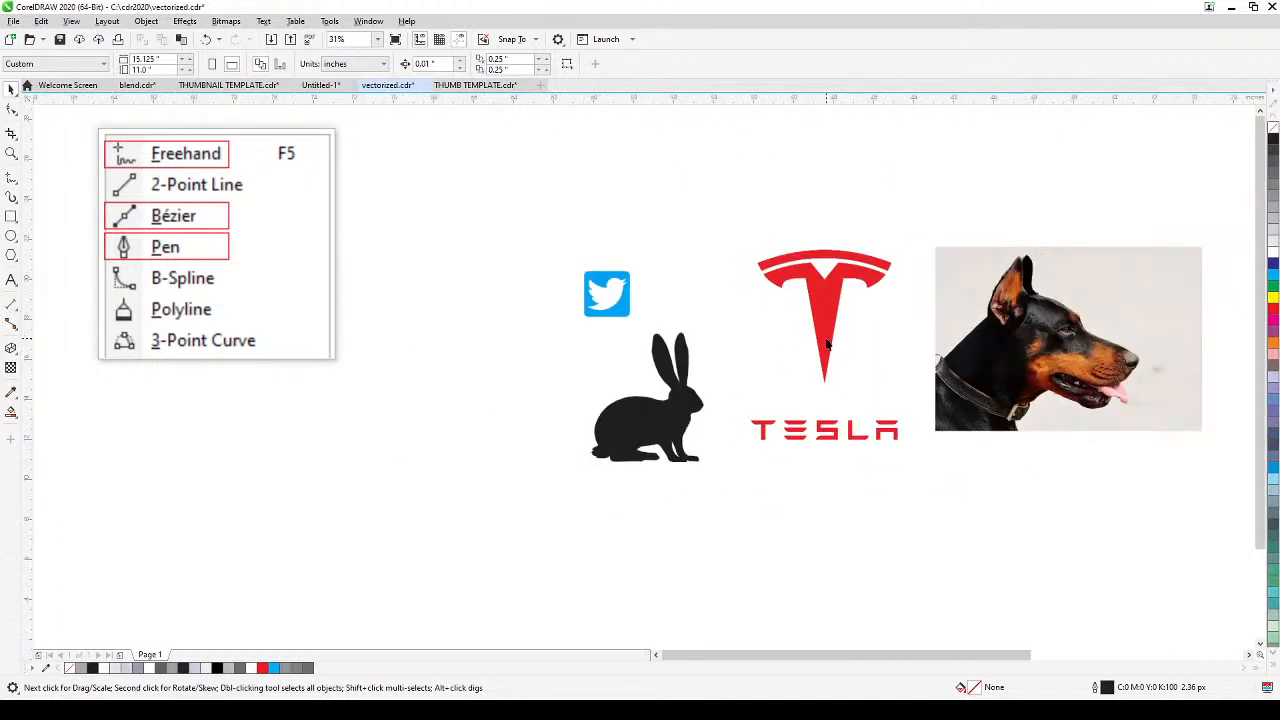
pyautogui.moveTo(826, 345); pyautogui.dragTo(702, 345)
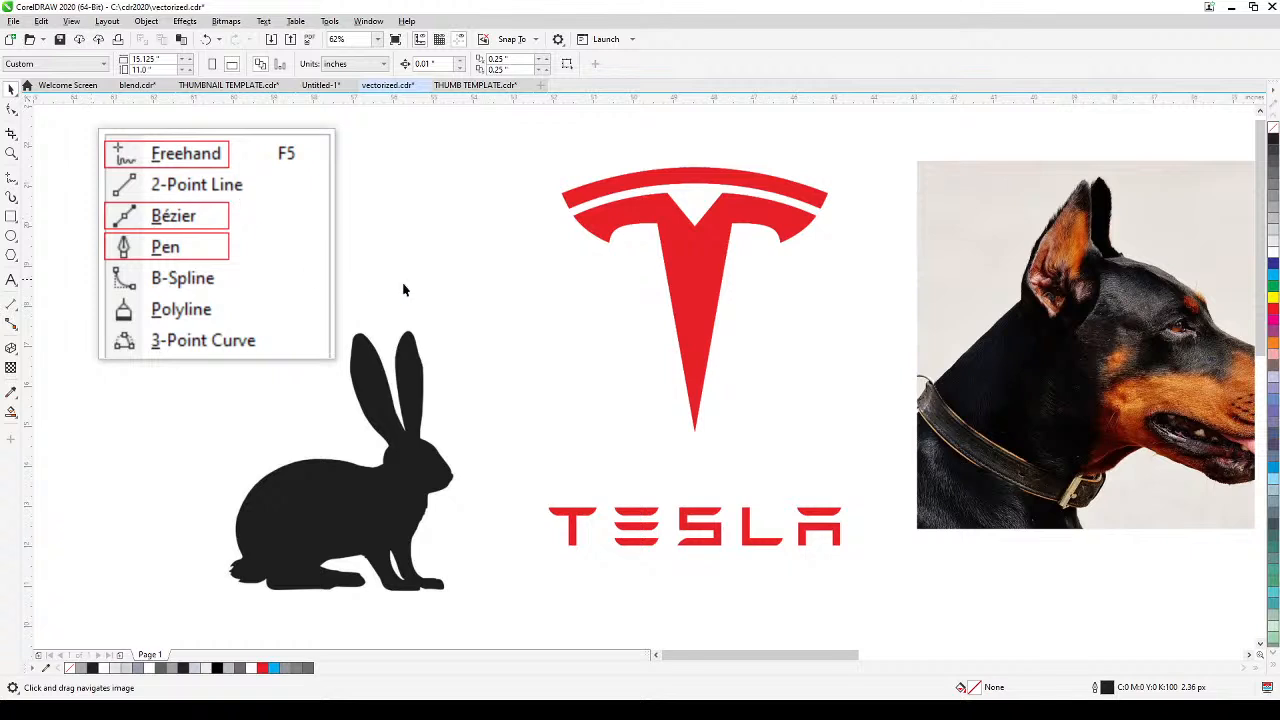
pyautogui.click(667, 300)
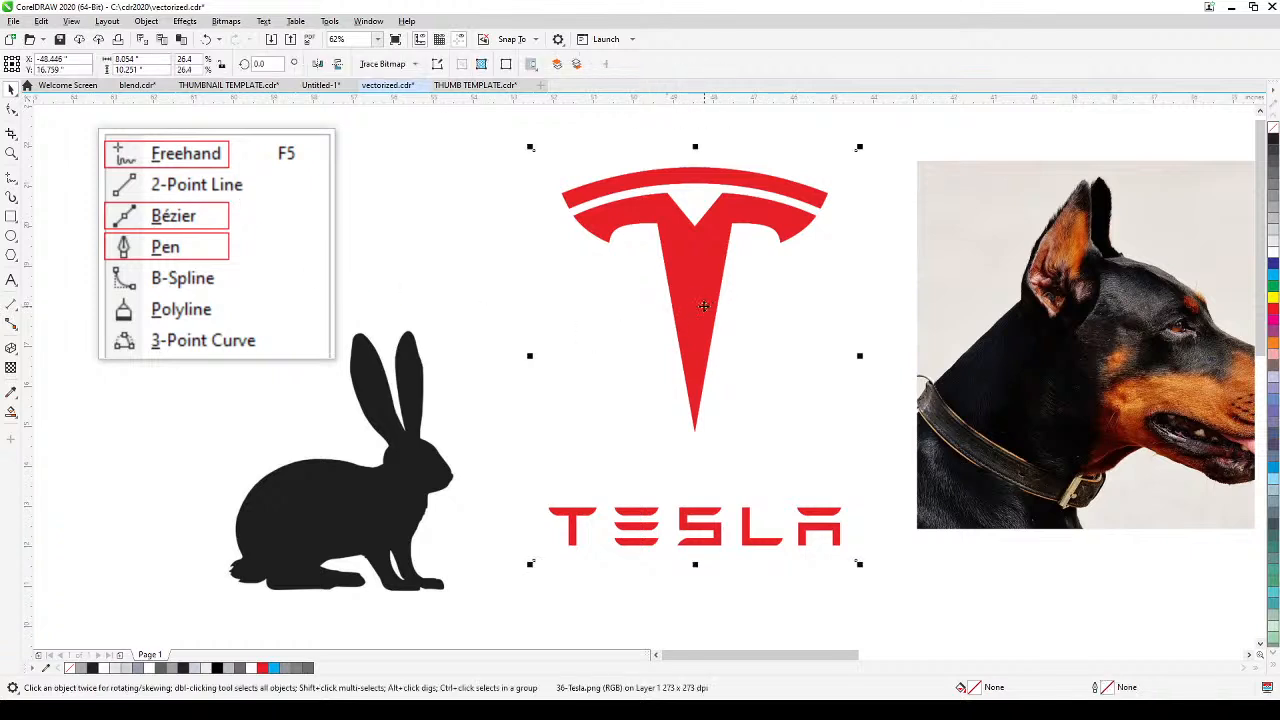
pyautogui.moveTo(704, 307); pyautogui.dragTo(678, 301)
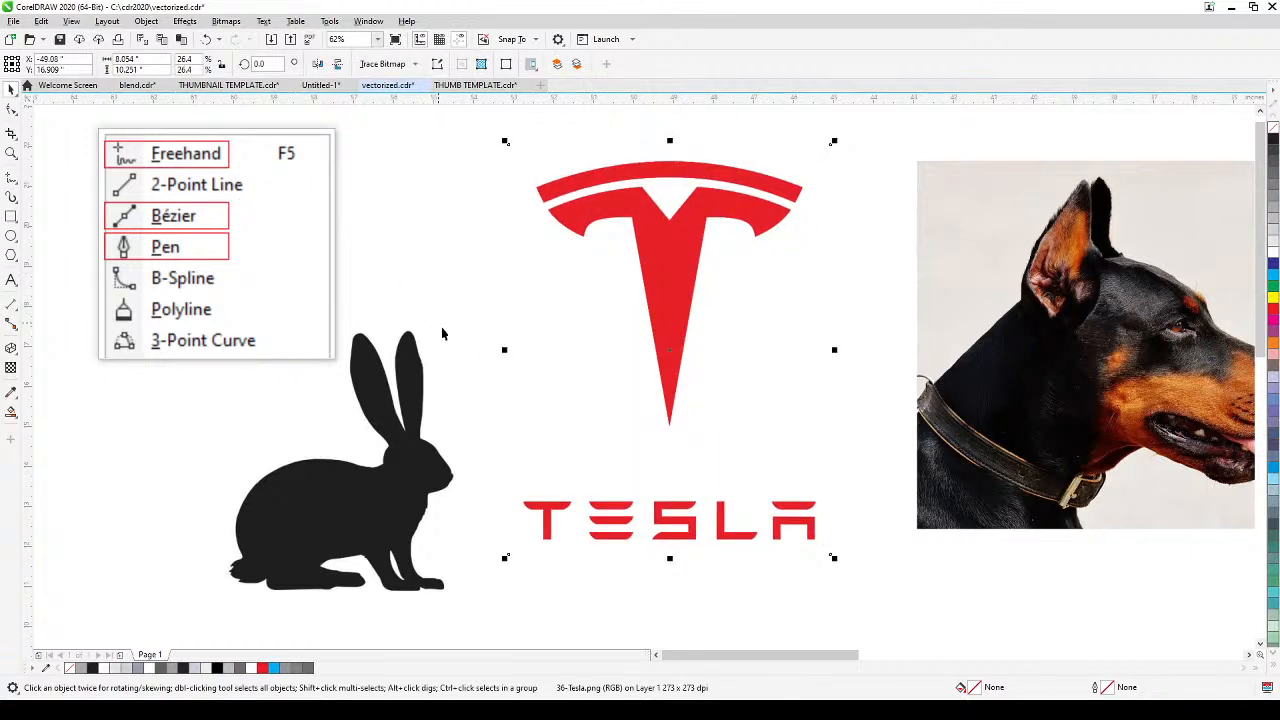
pyautogui.click(691, 587)
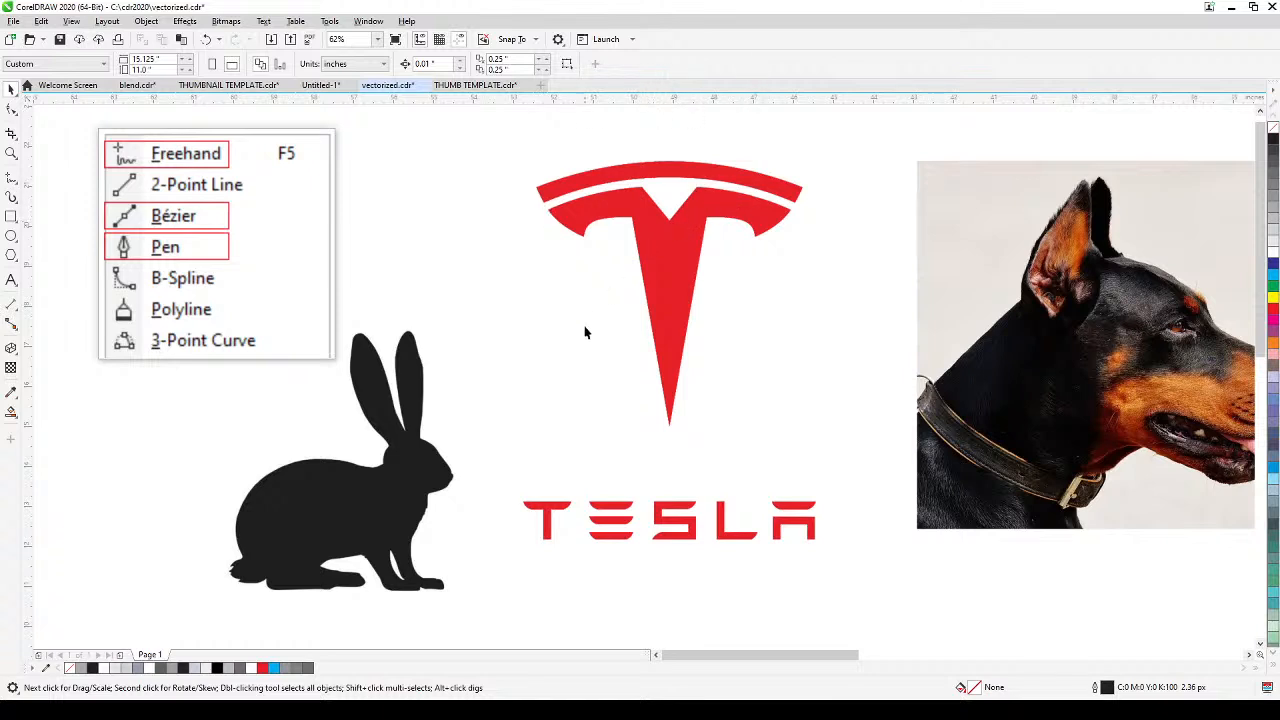
pyautogui.click(666, 320)
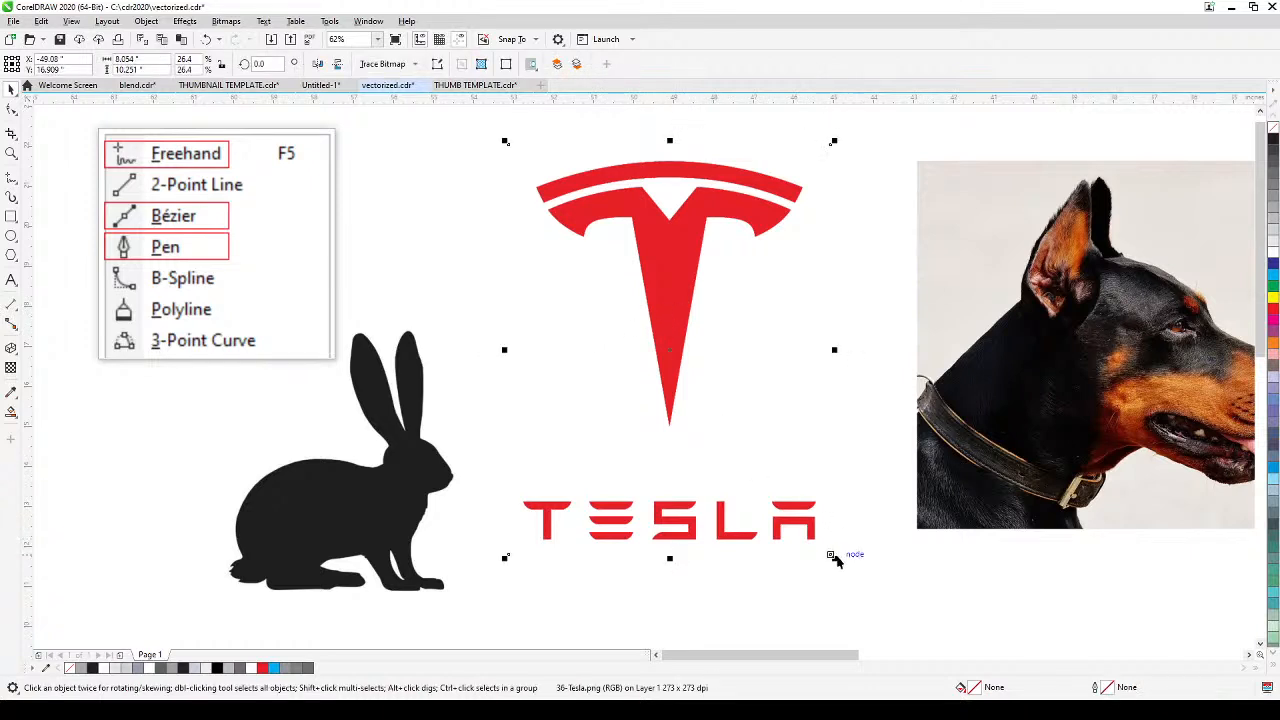
pyautogui.moveTo(835, 557)
pyautogui.mouseDown()
pyautogui.moveTo(825, 547)
pyautogui.moveTo(837, 549)
pyautogui.mouseUp()
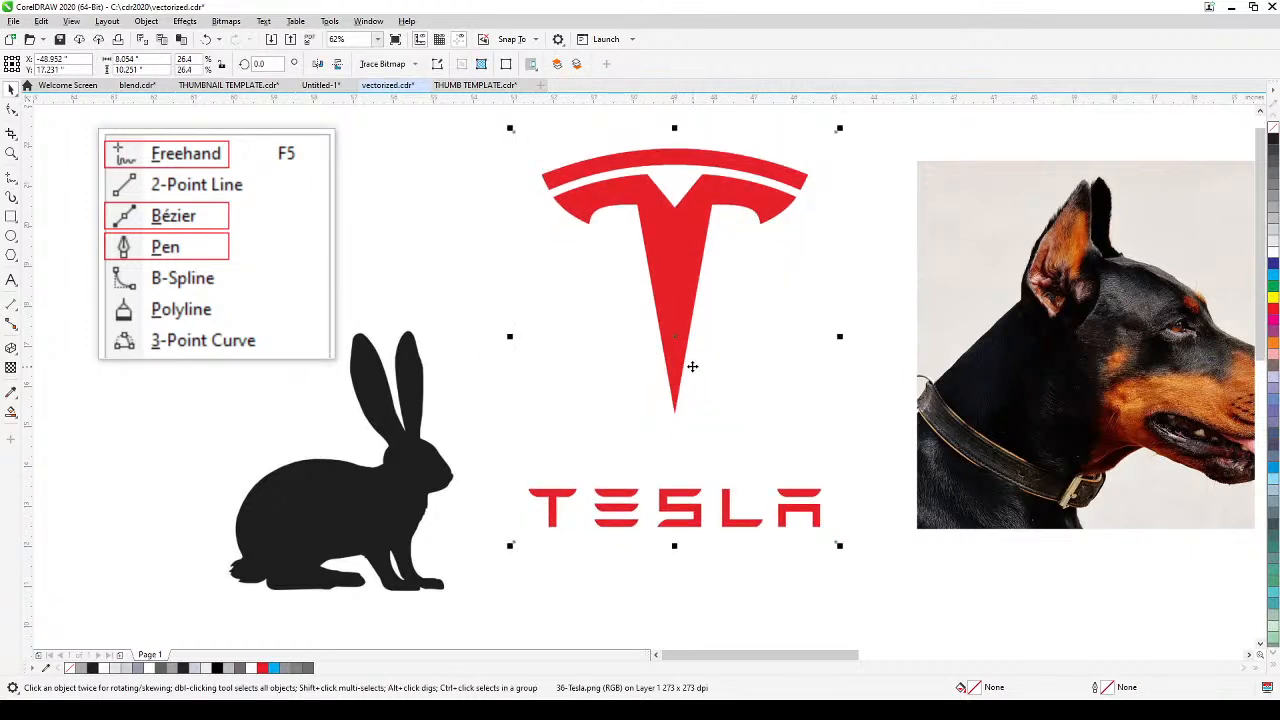
# Step: Apply a uniform transparency of 50 to the Tesla logo bitmap, lock it in place and deselect it
pyautogui.click(11, 369)
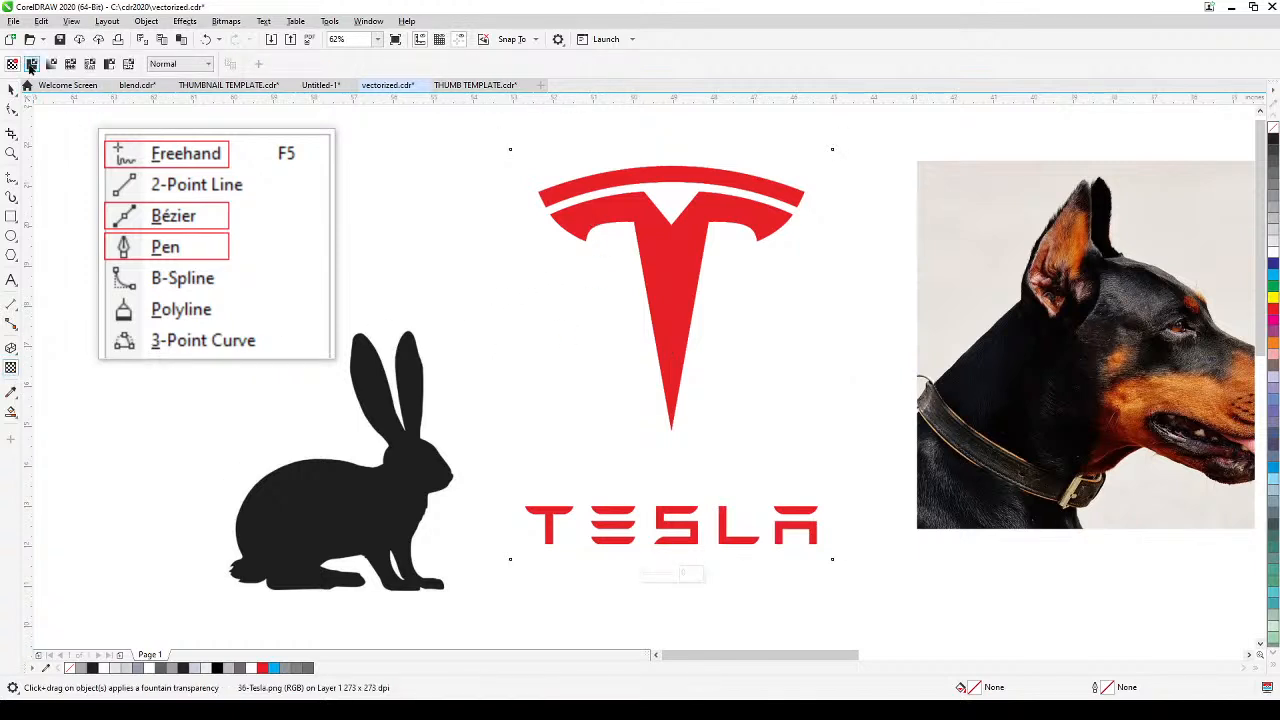
pyautogui.click(31, 66)
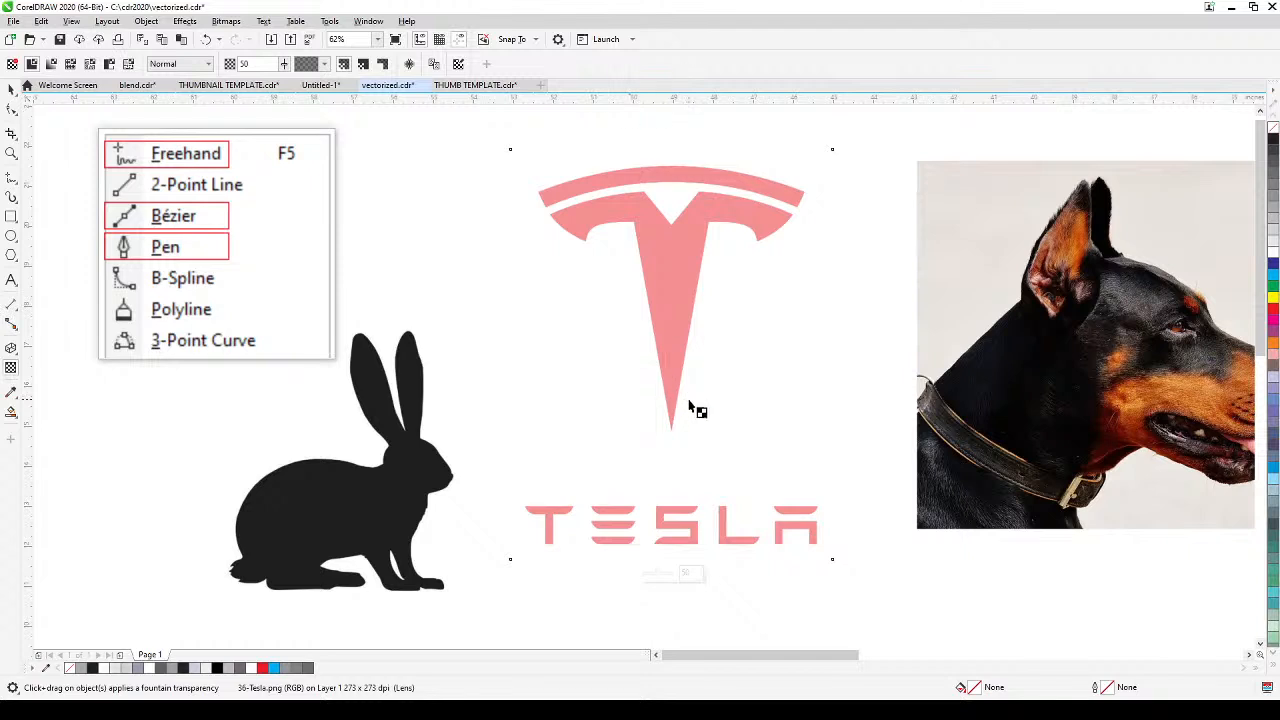
pyautogui.rightClick(650, 356)
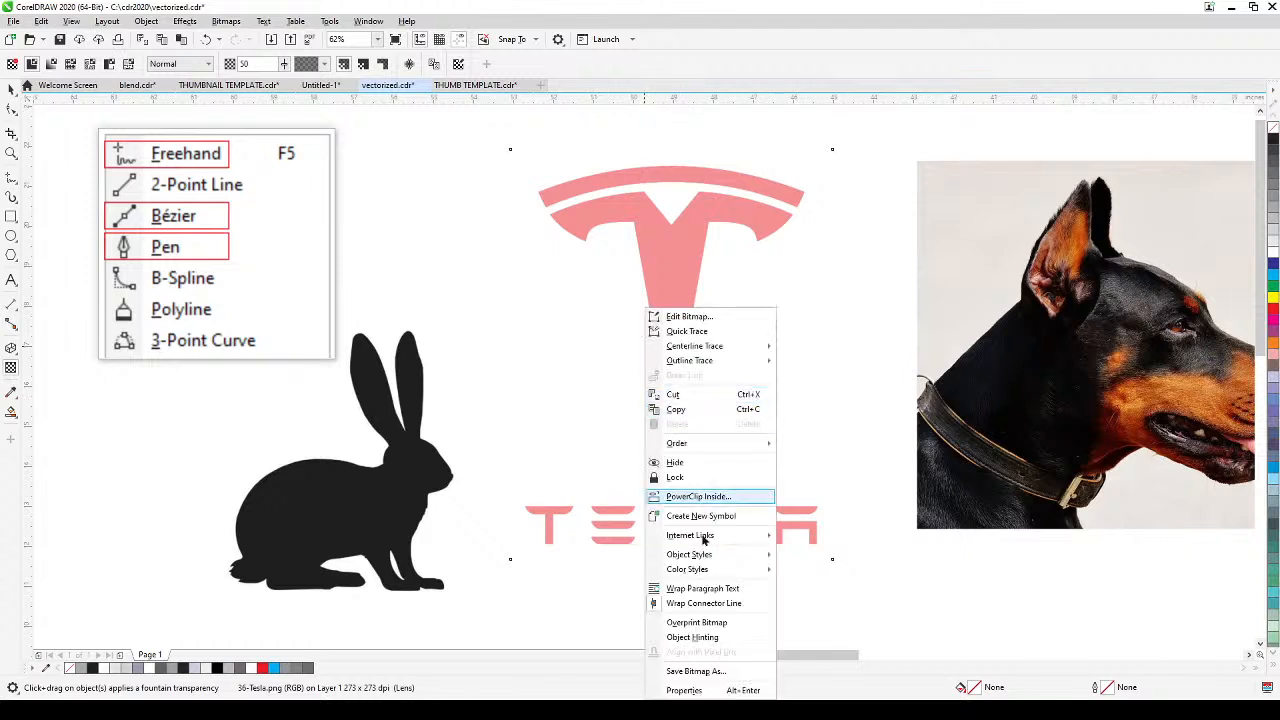
pyautogui.click(677, 476)
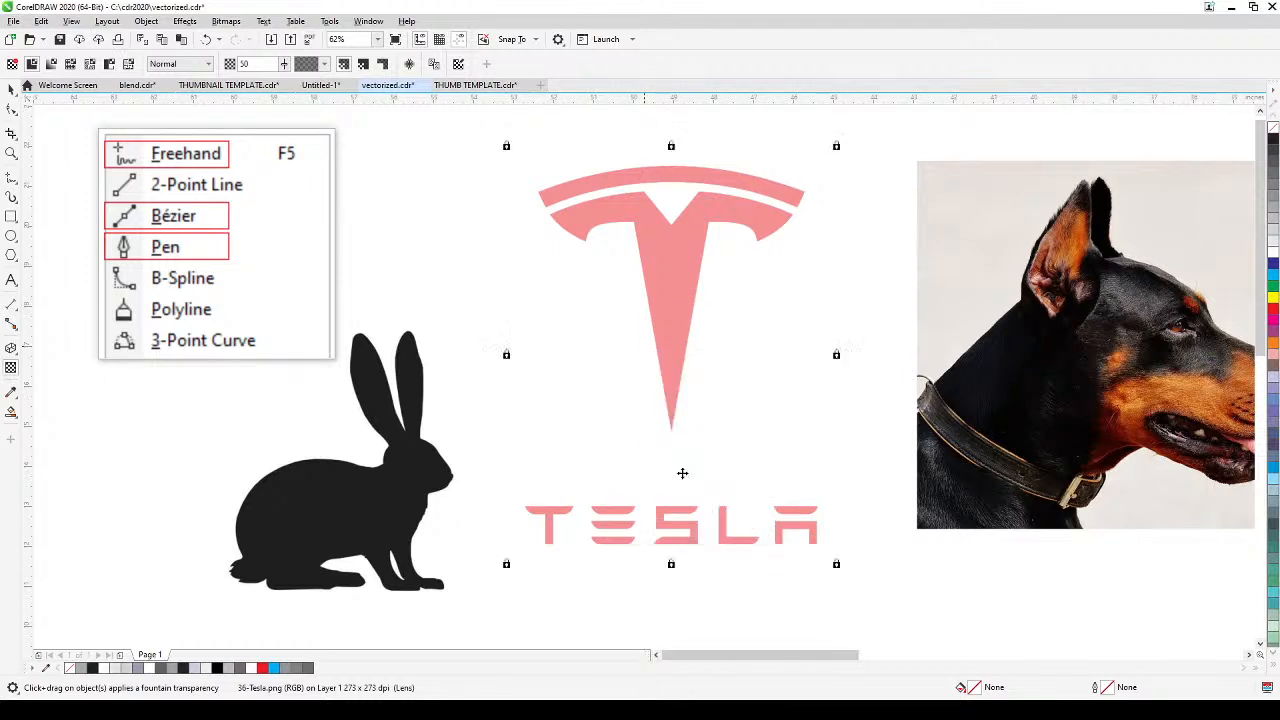
pyautogui.click(430, 198)
# Step: Activate the Bézier tool for tracing the T emblem of the Tesla logo
pyautogui.moveTo(618, 196); pyautogui.dragTo(551, 214)
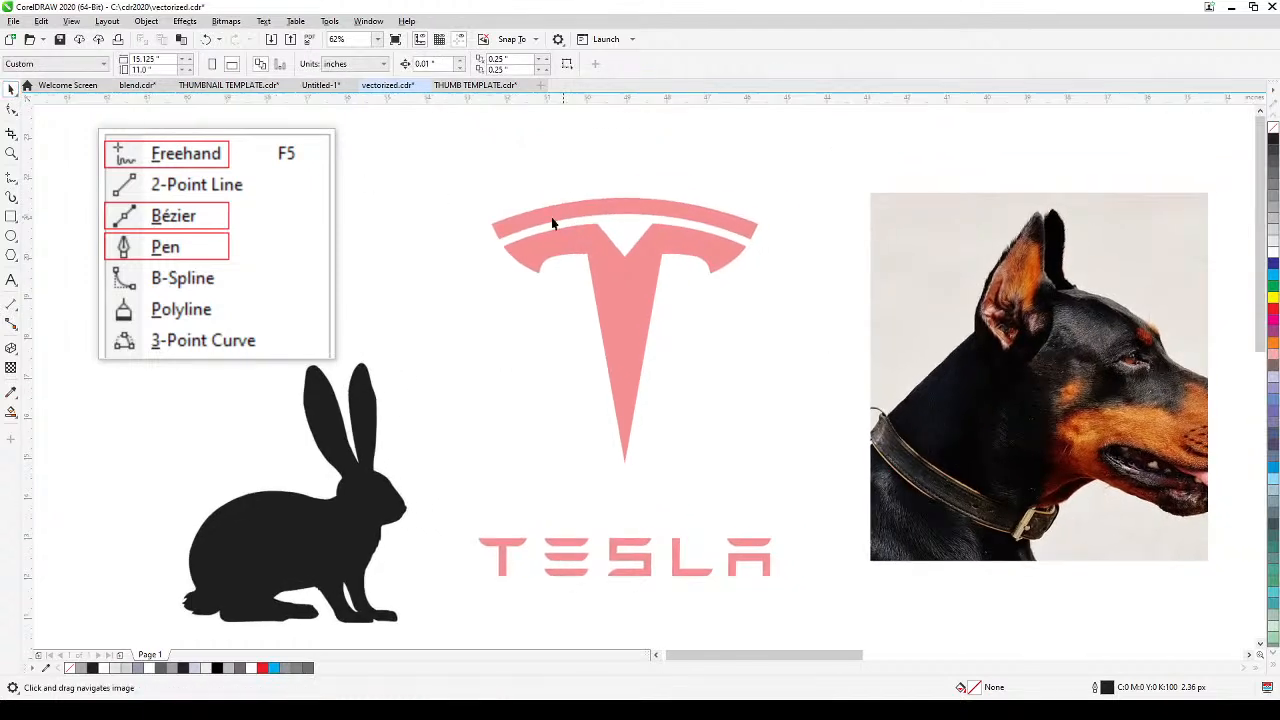
pyautogui.click(10, 180)
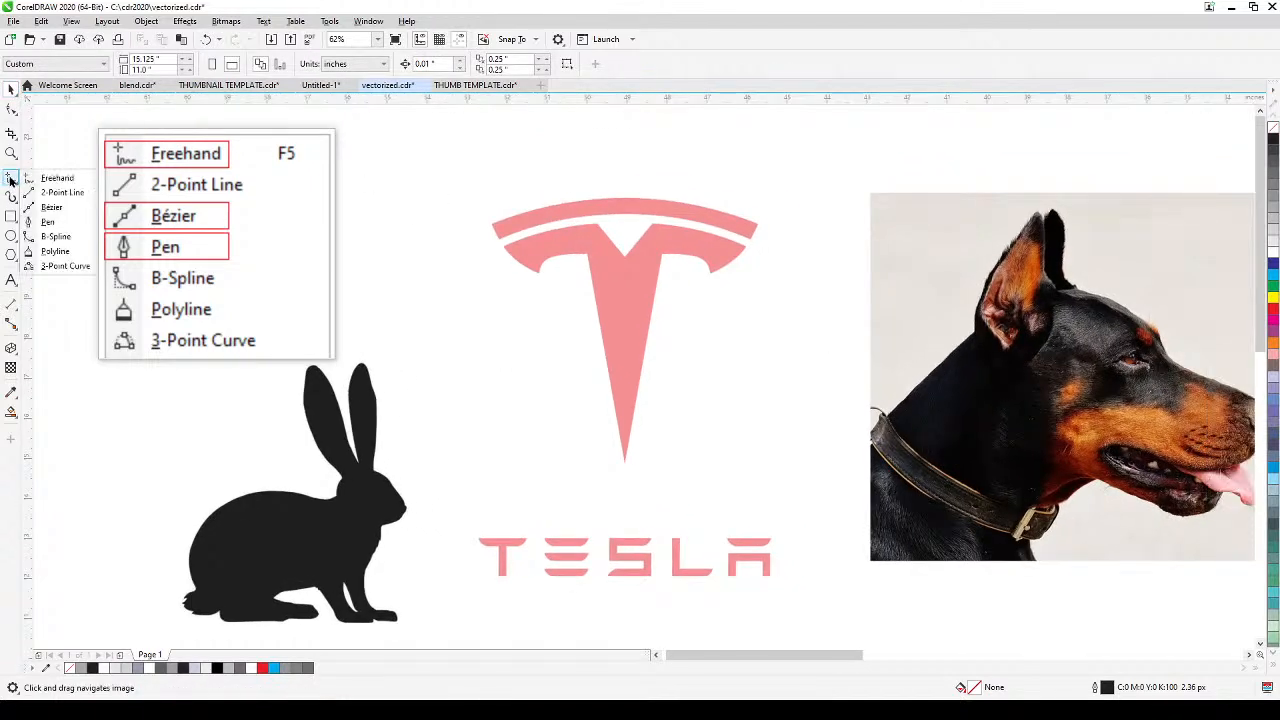
pyautogui.click(50, 208)
pyautogui.scroll(2, 560, 272)
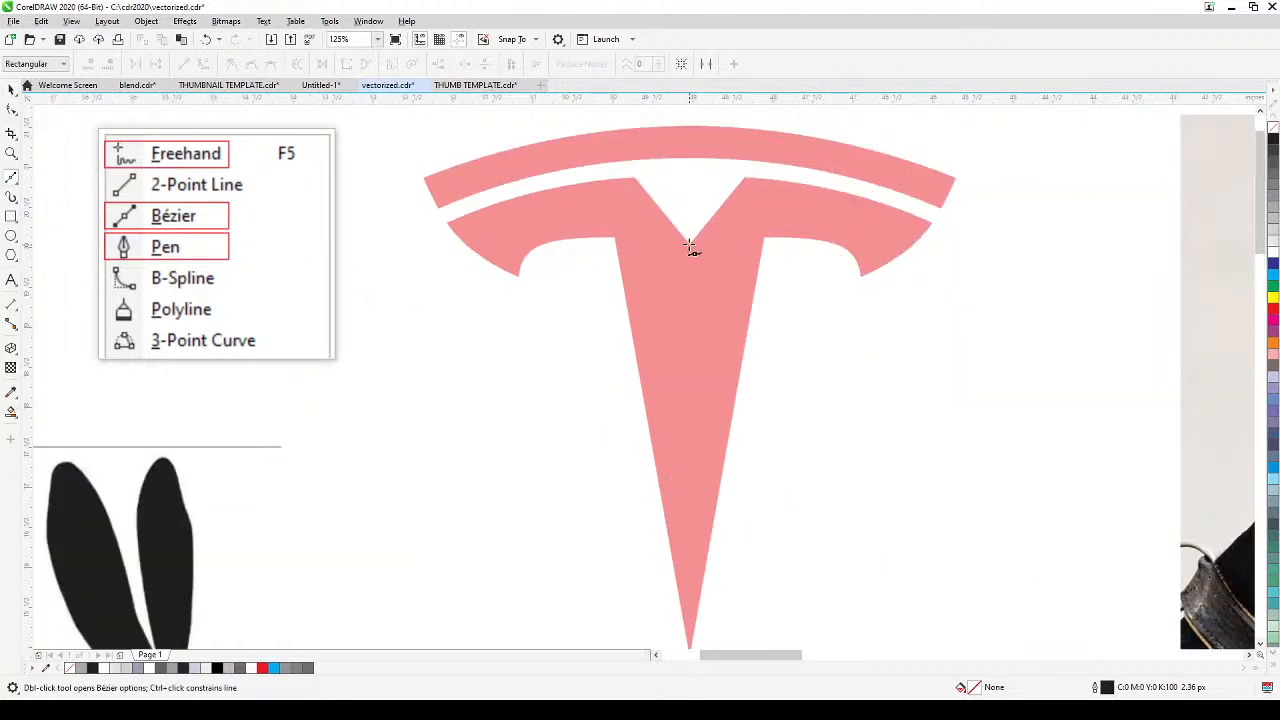
pyautogui.scroll(1, 689, 246)
pyautogui.scroll(-1, 688, 248)
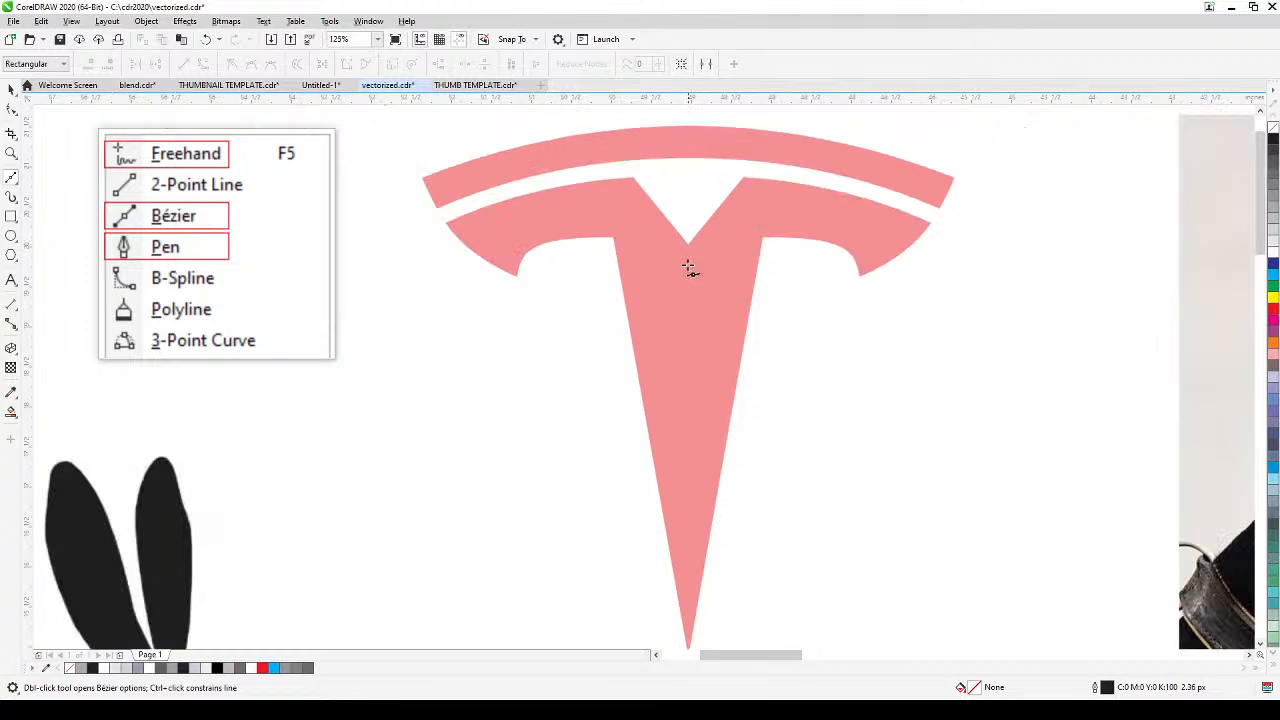
# Step: Place a vertical guideline through the centre of the T emblem, aligned with its V notch and lower tip
pyautogui.moveTo(689, 252); pyautogui.dragTo(689, 215)
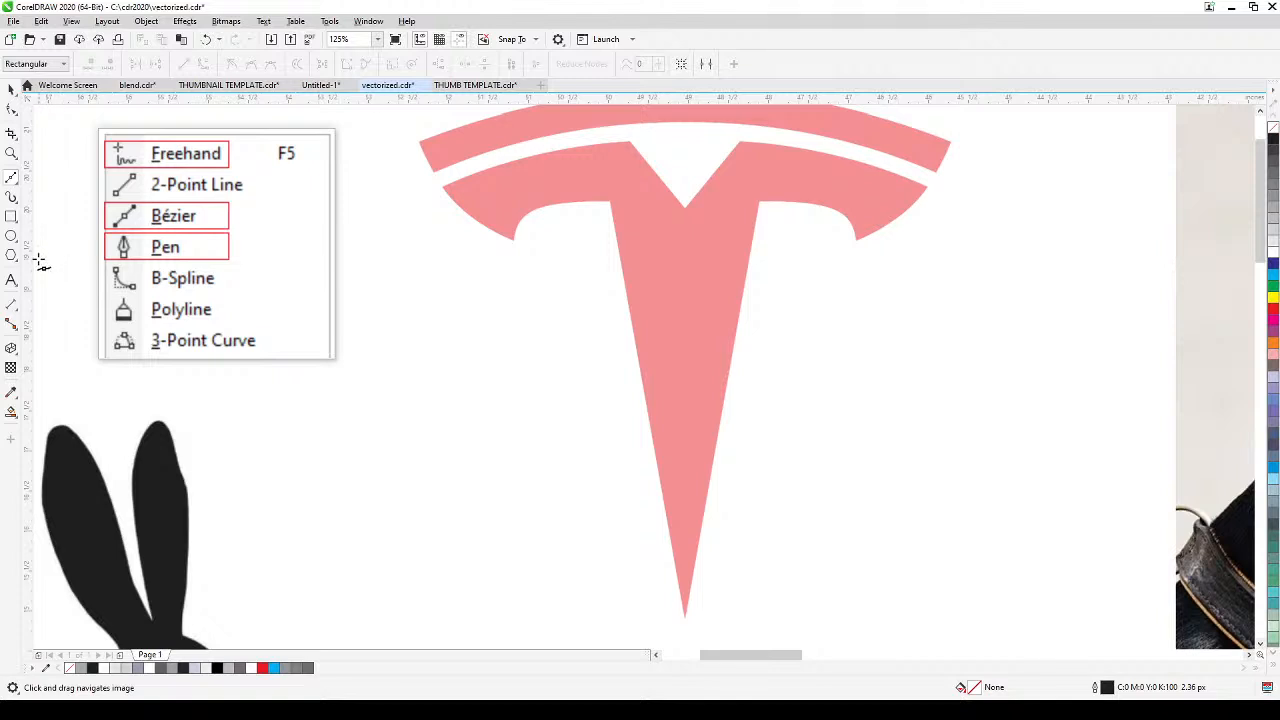
pyautogui.click(684, 213)
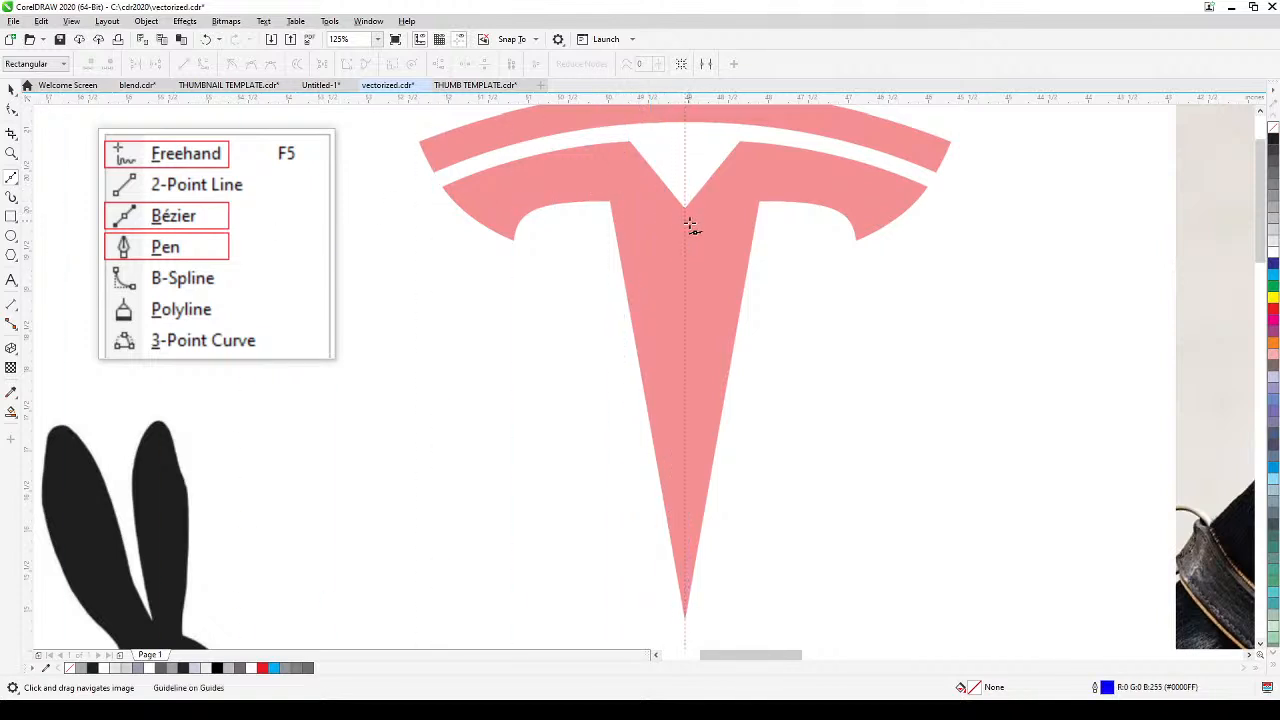
pyautogui.scroll(2, 636, 193)
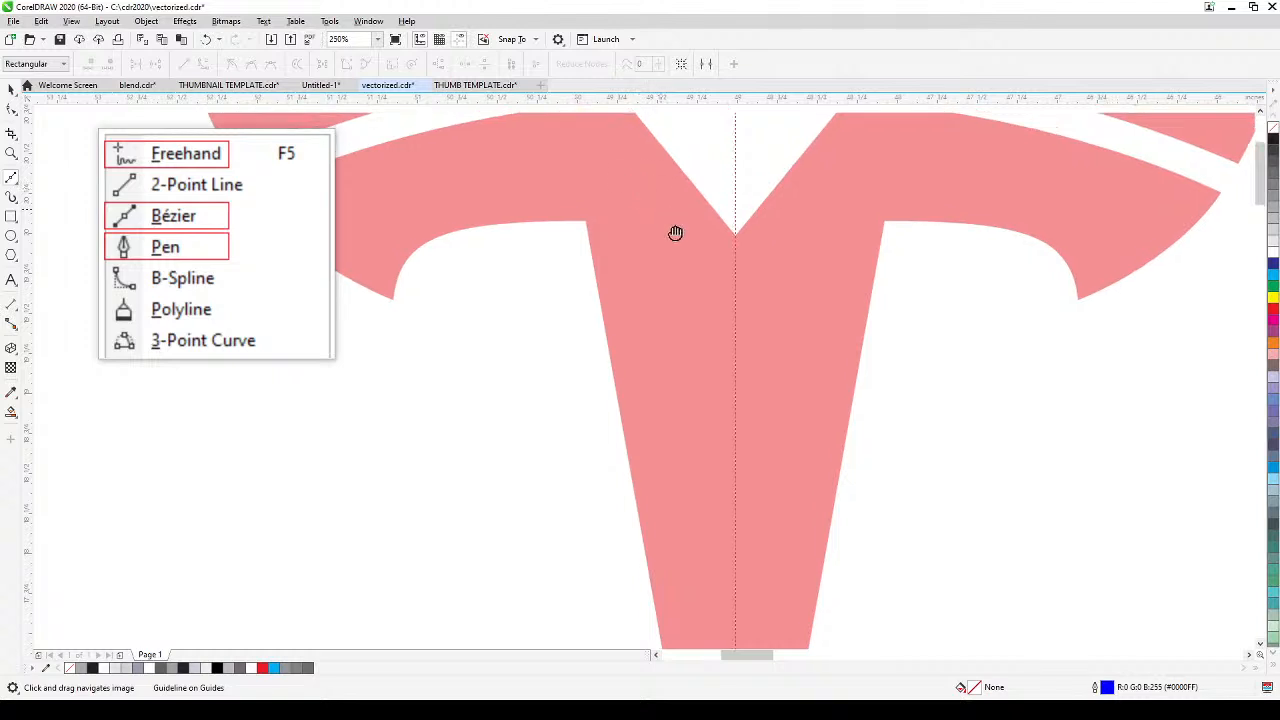
pyautogui.scroll(3, 757, 277)
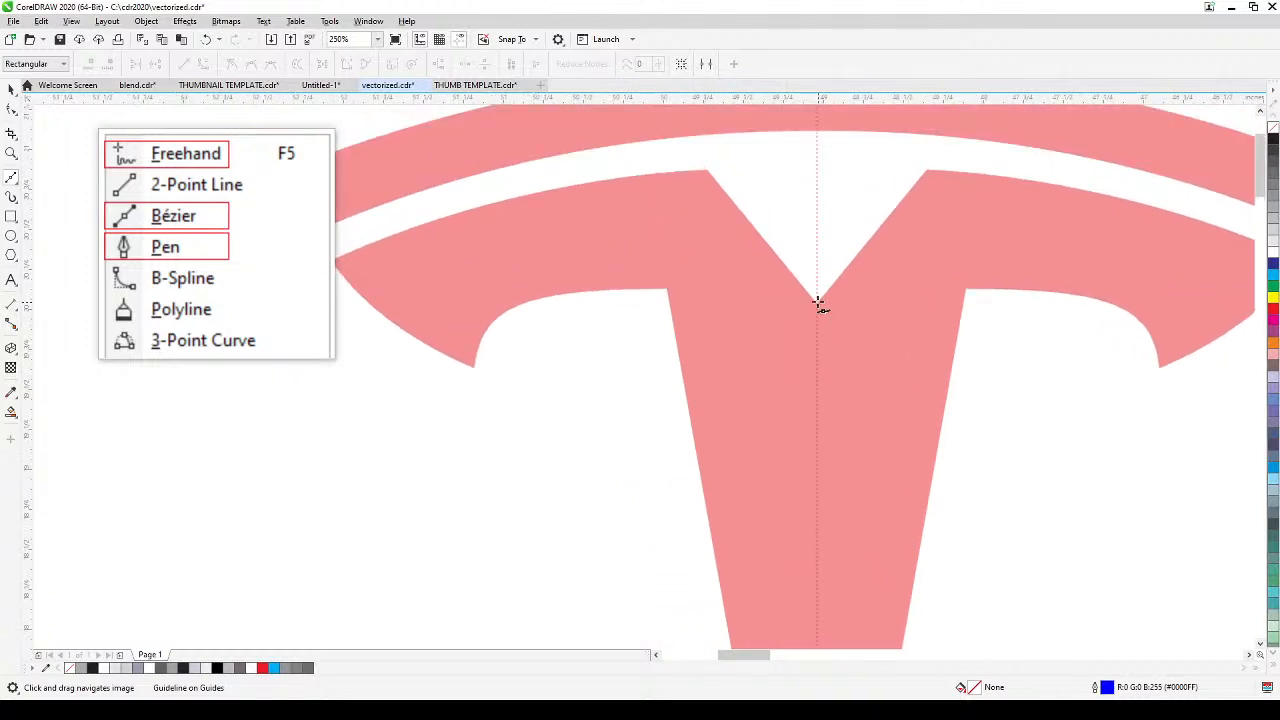
# Step: Turn on snapping to guidelines for tracing along the T emblem's centre
pyautogui.click(68, 22)
pyautogui.press('Escape')
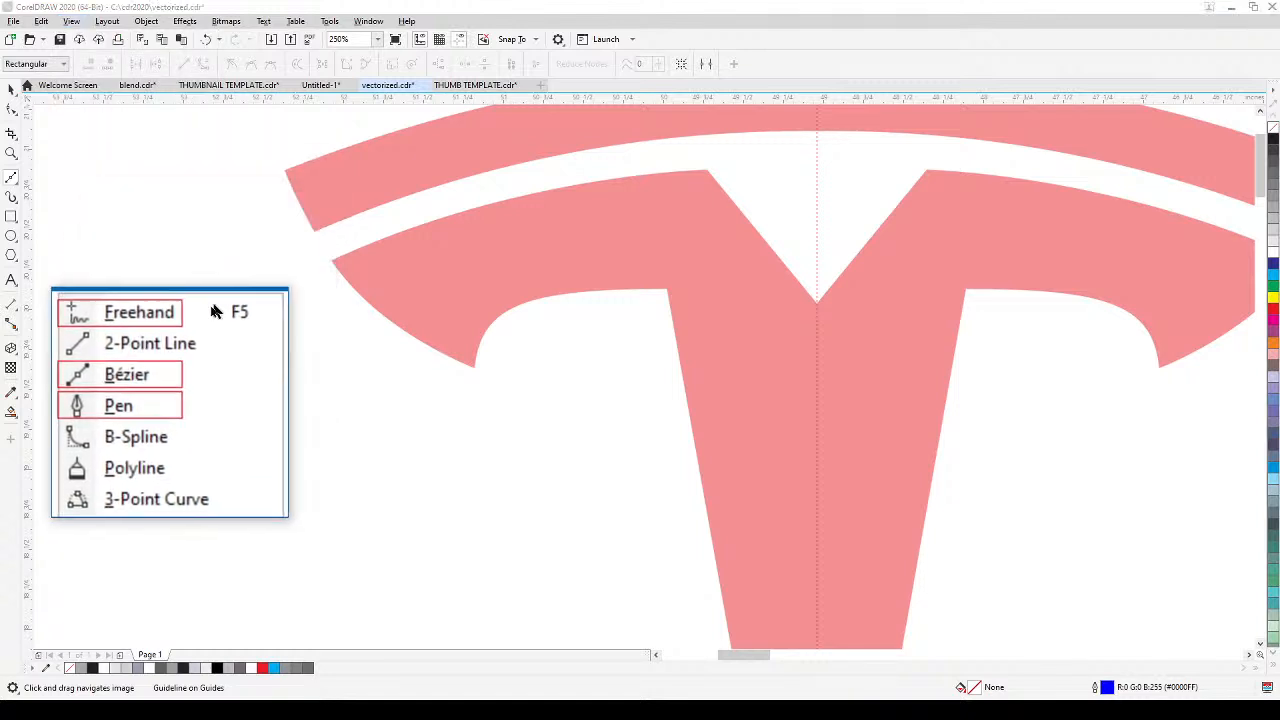
pyautogui.click(76, 23)
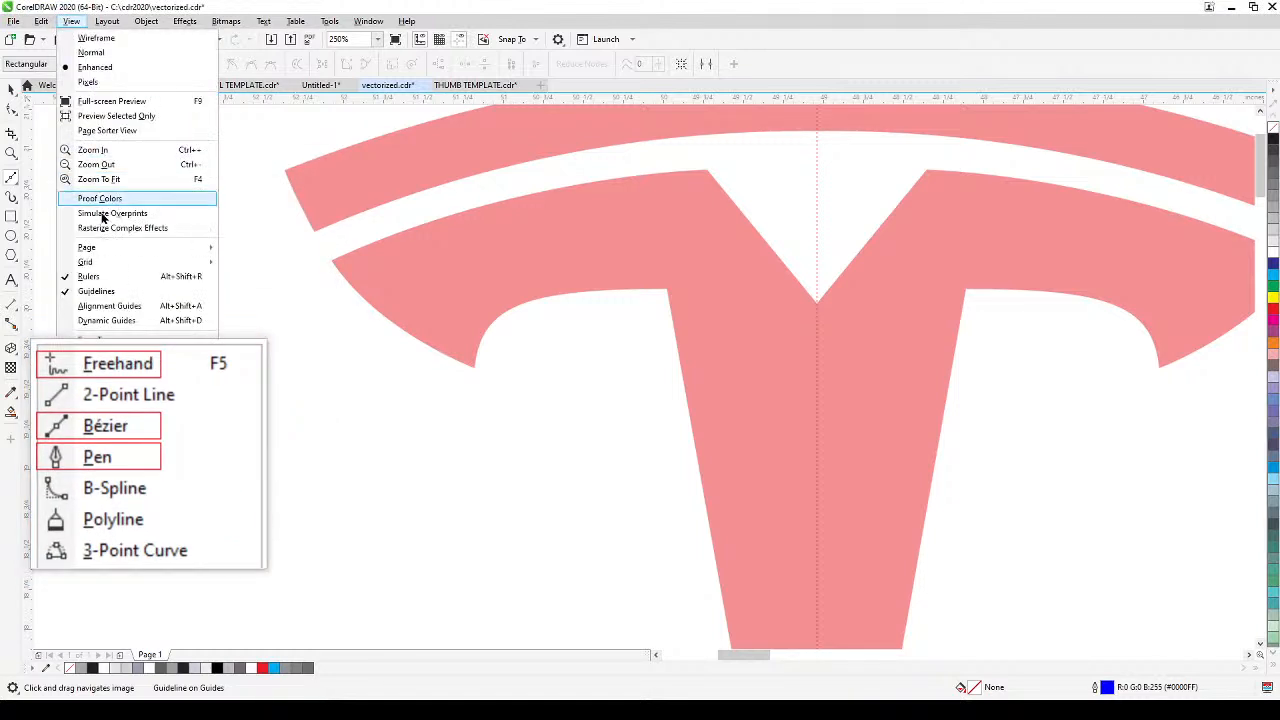
pyautogui.click(183, 398)
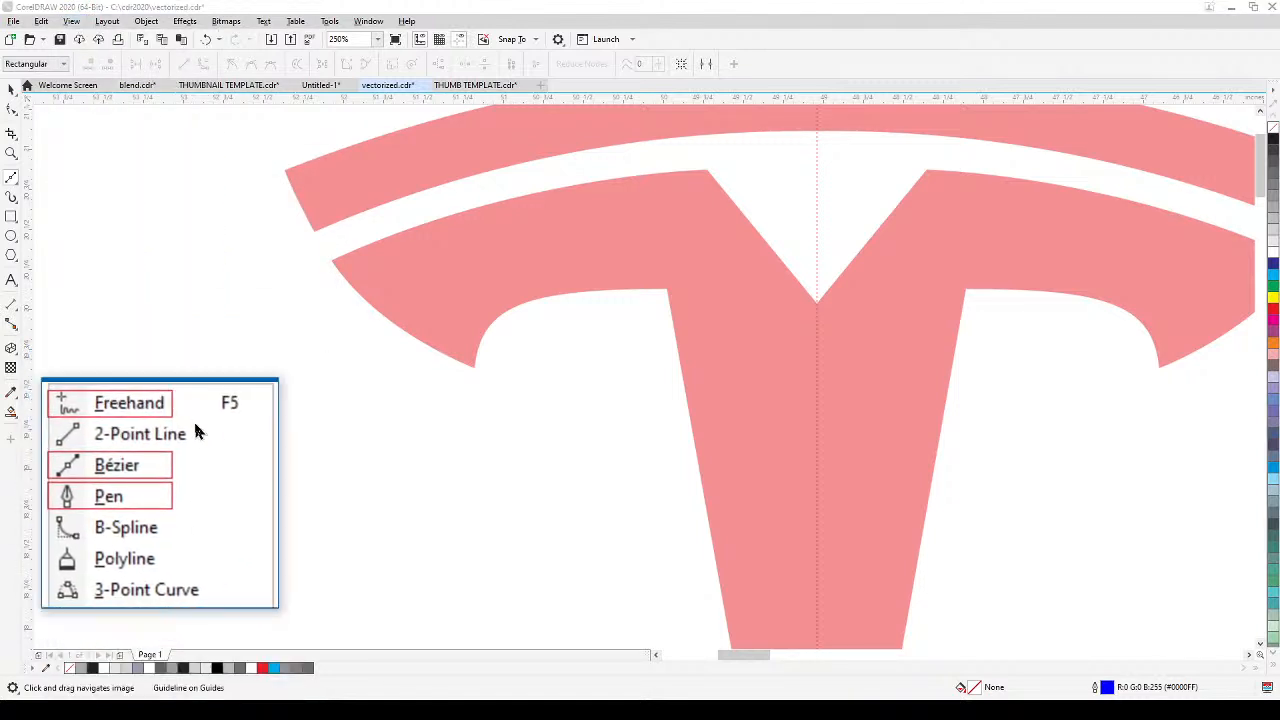
pyautogui.click(72, 23)
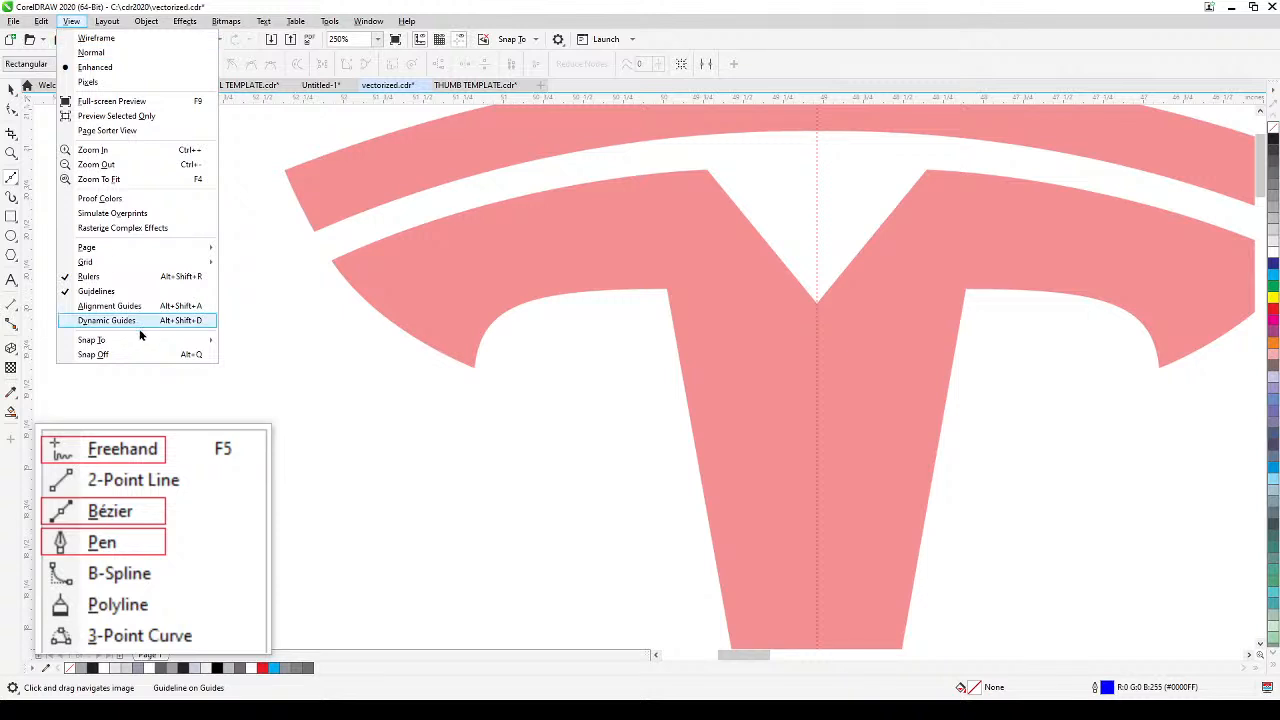
pyautogui.moveTo(150, 338)
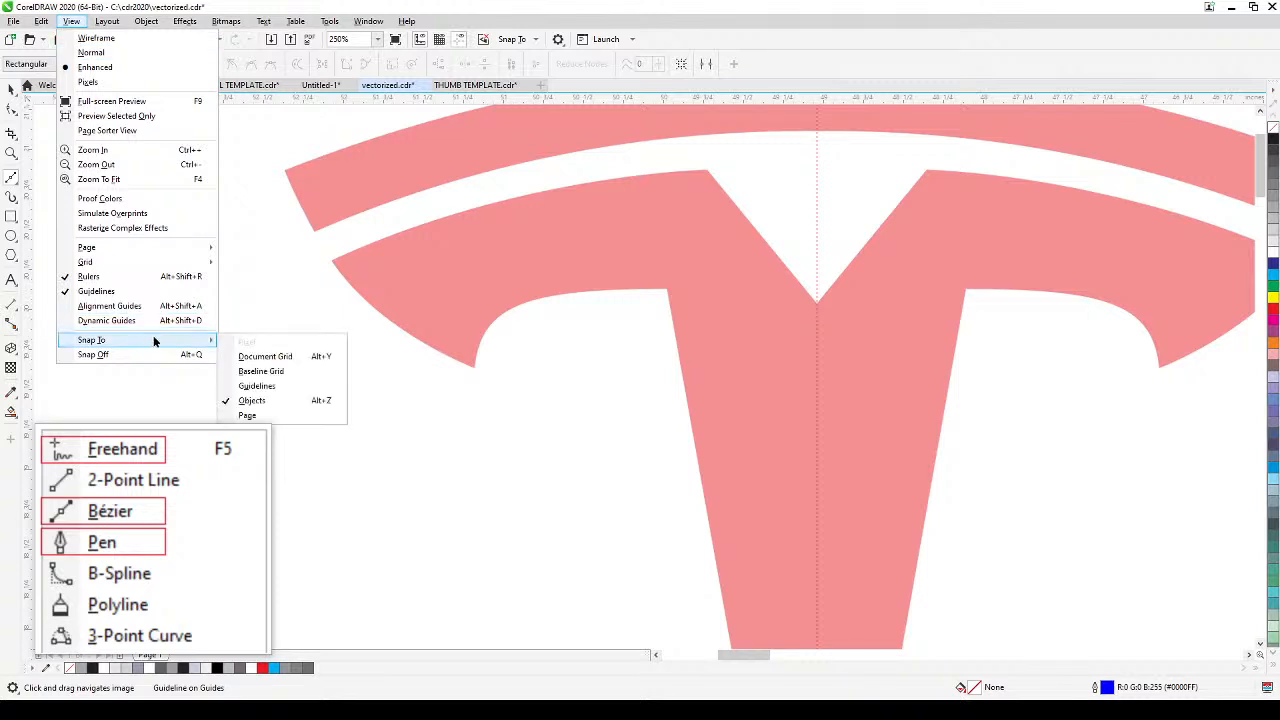
pyautogui.click(266, 387)
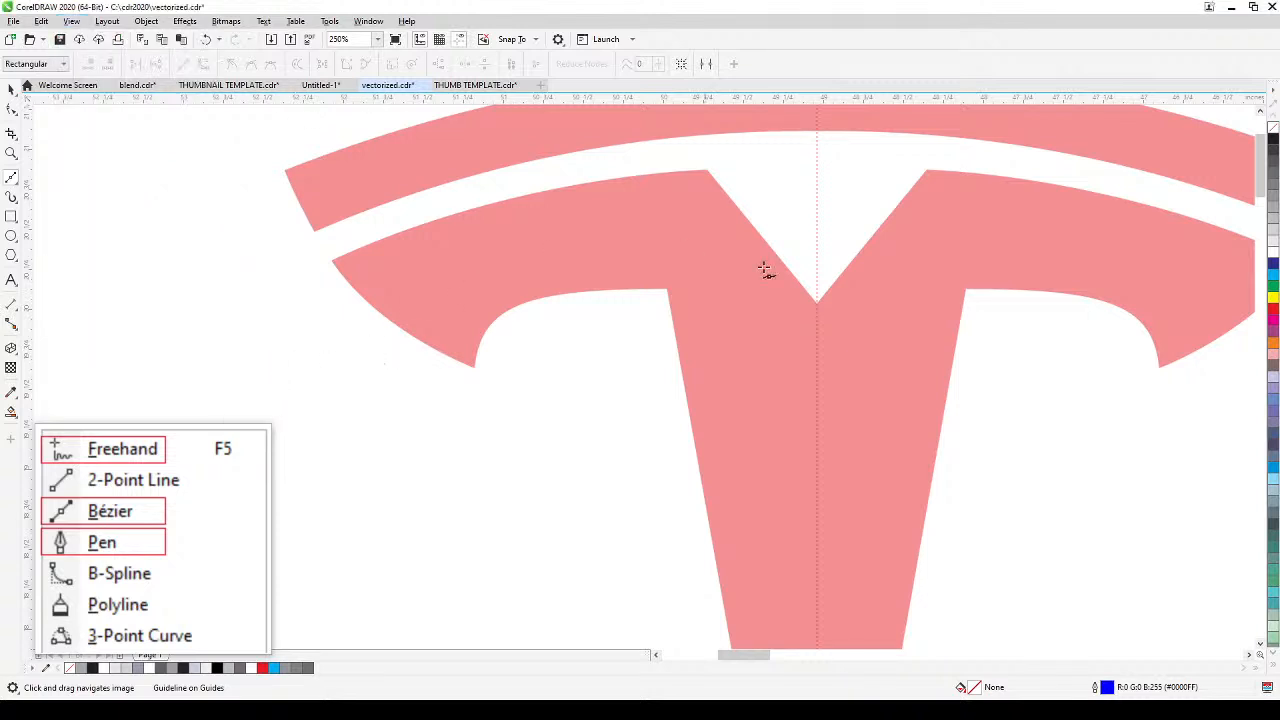
# Step: Trace the left wing of the T with straight Bézier segments, from the V notch around both wing tips to the inner corner at the stem
pyautogui.click(817, 303)
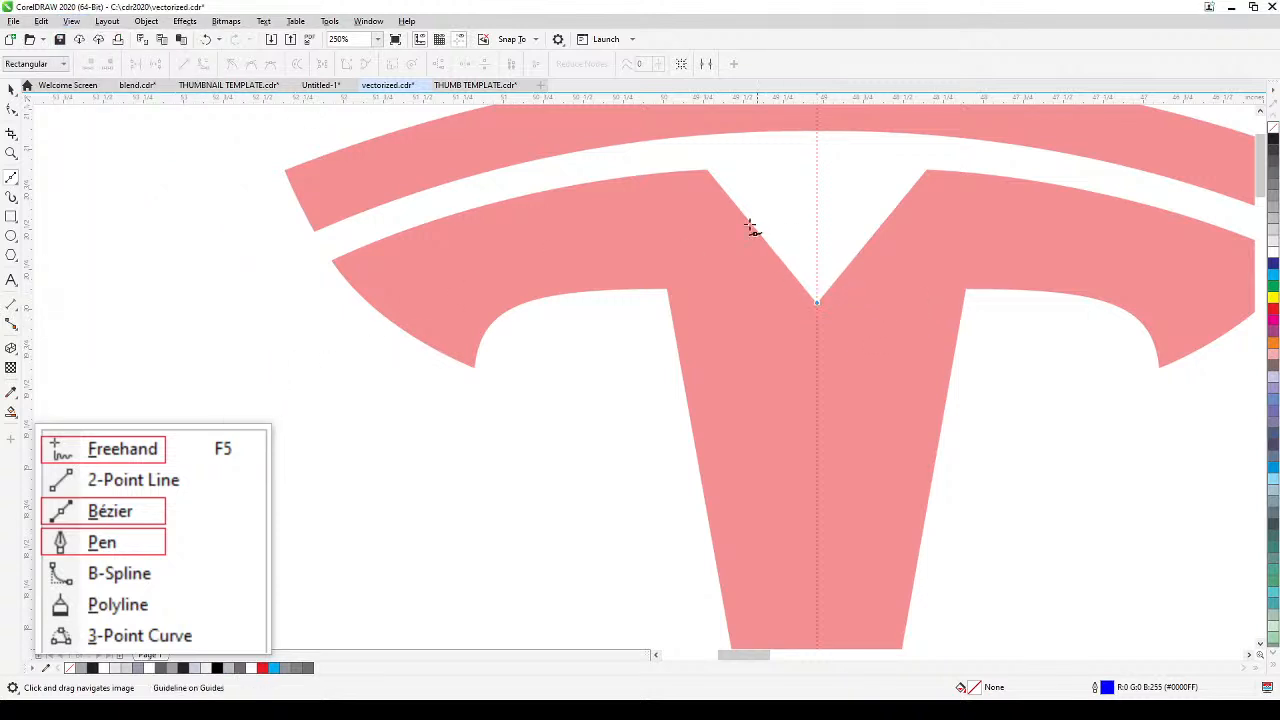
pyautogui.click(706, 172)
pyautogui.doubleClick(706, 172)
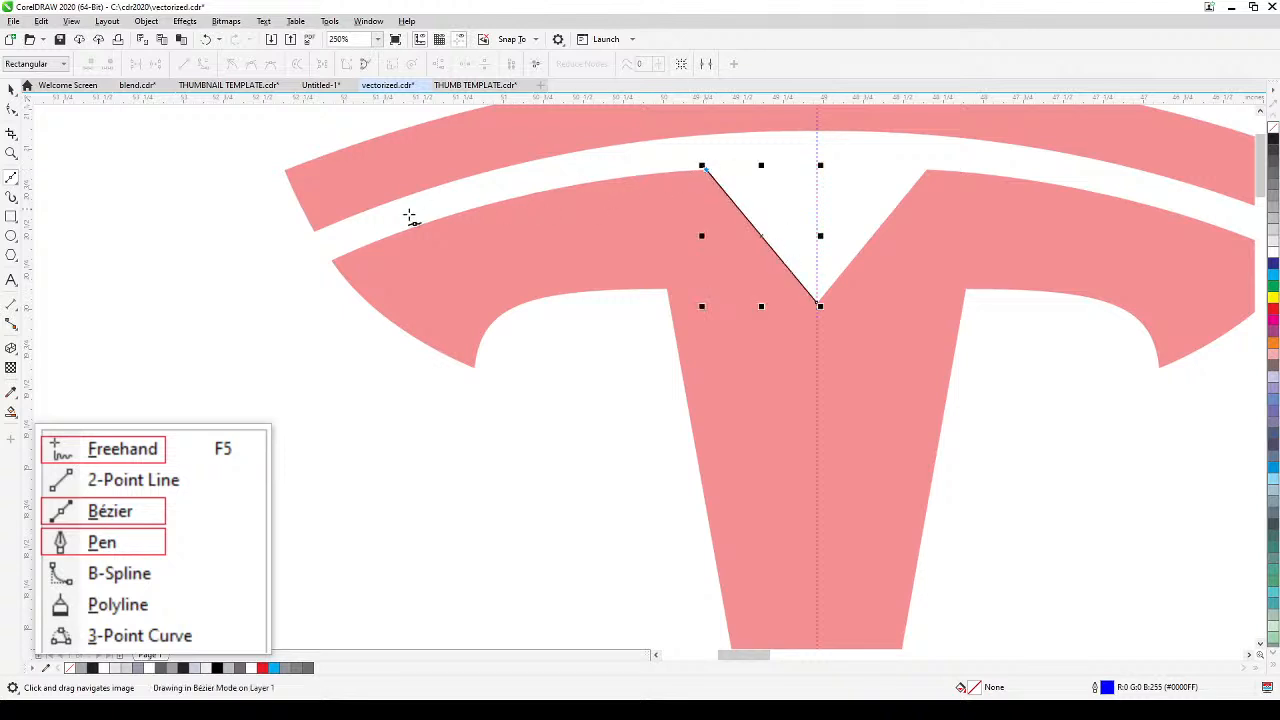
pyautogui.click(333, 262)
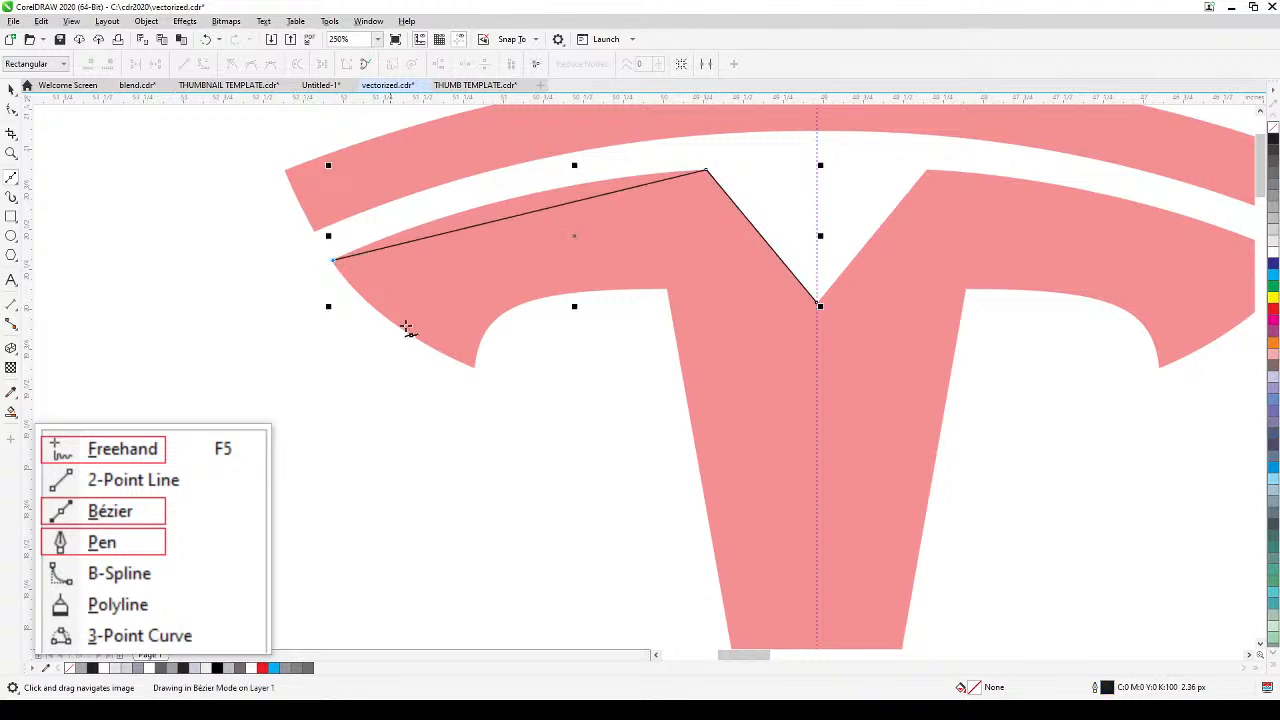
pyautogui.click(474, 366)
pyautogui.click(474, 366)
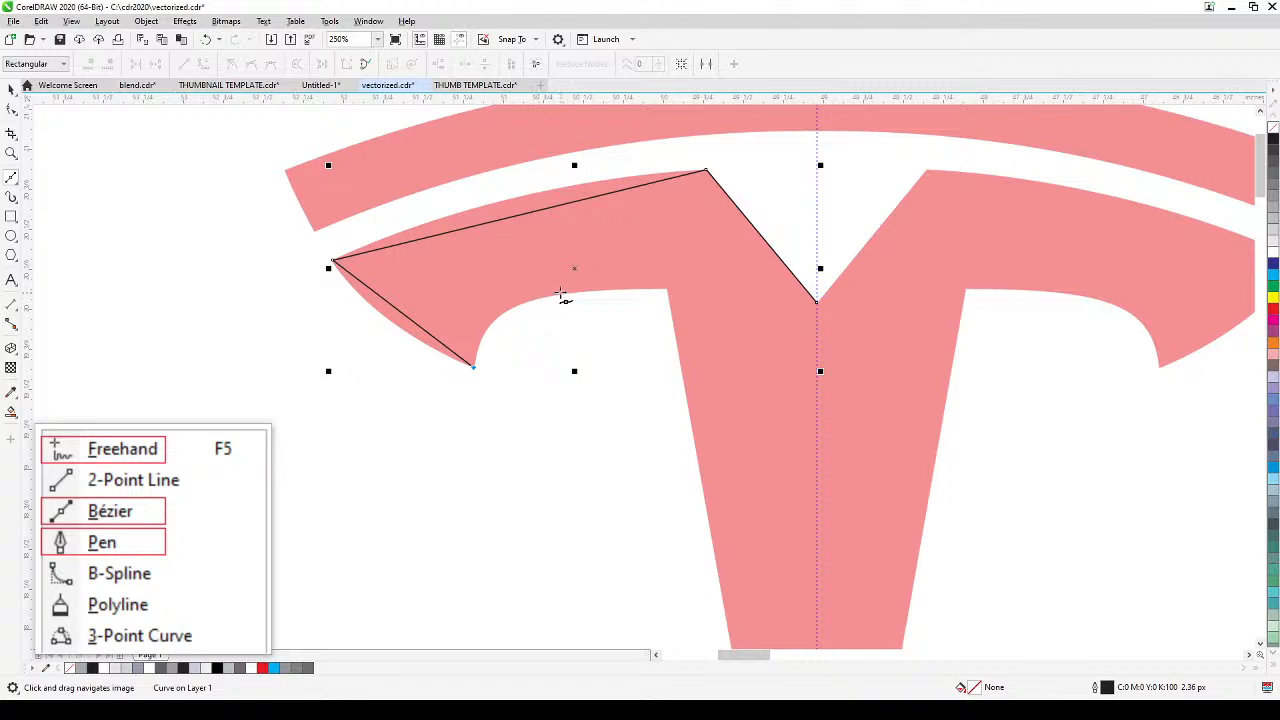
pyautogui.click(561, 295)
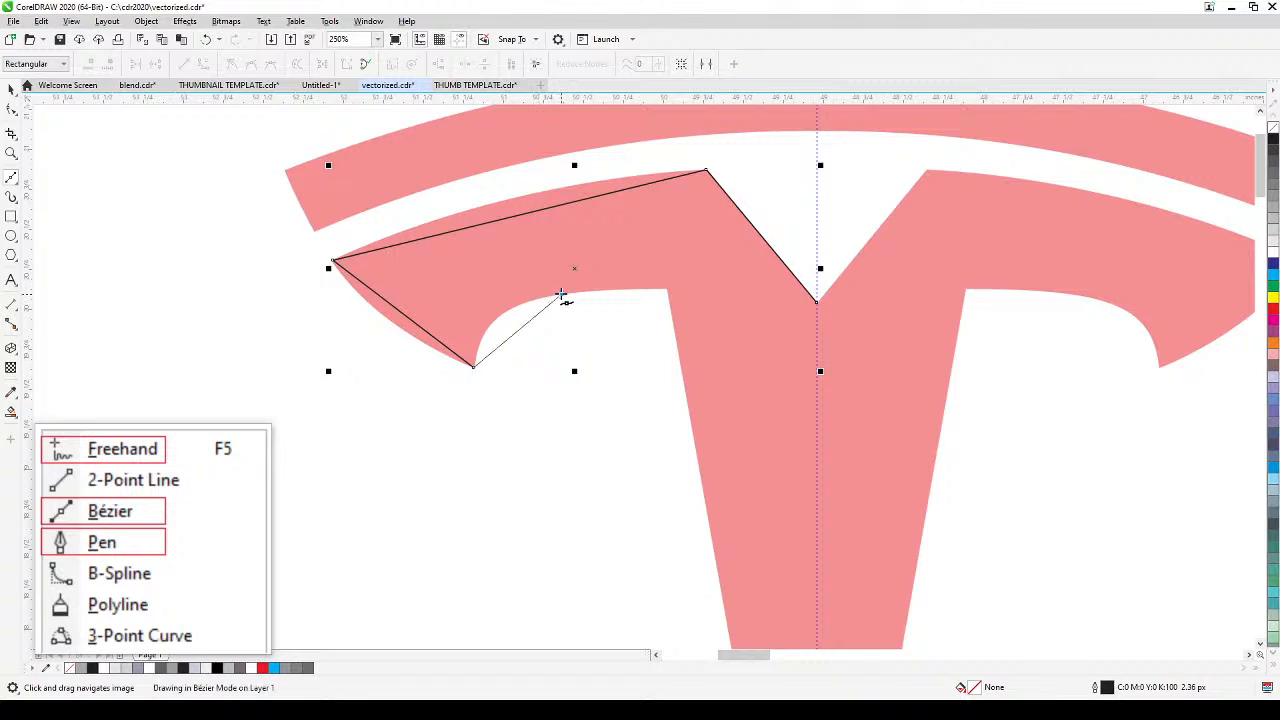
pyautogui.click(666, 289)
# Step: Continue the path down the stem's left edge to the lower tip and close it along the guideline at the V notch
pyautogui.moveTo(728, 436); pyautogui.dragTo(686, 309)
pyautogui.scroll(-1, 686, 312)
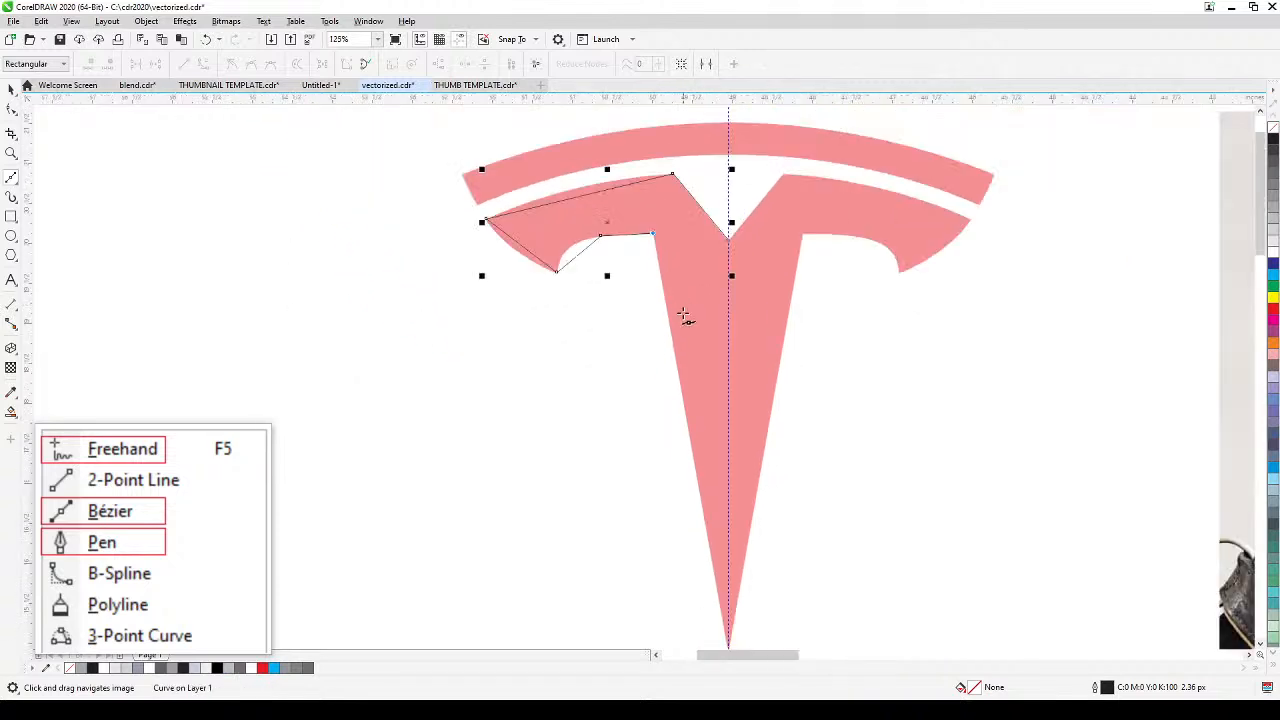
pyautogui.moveTo(683, 406); pyautogui.dragTo(620, 199)
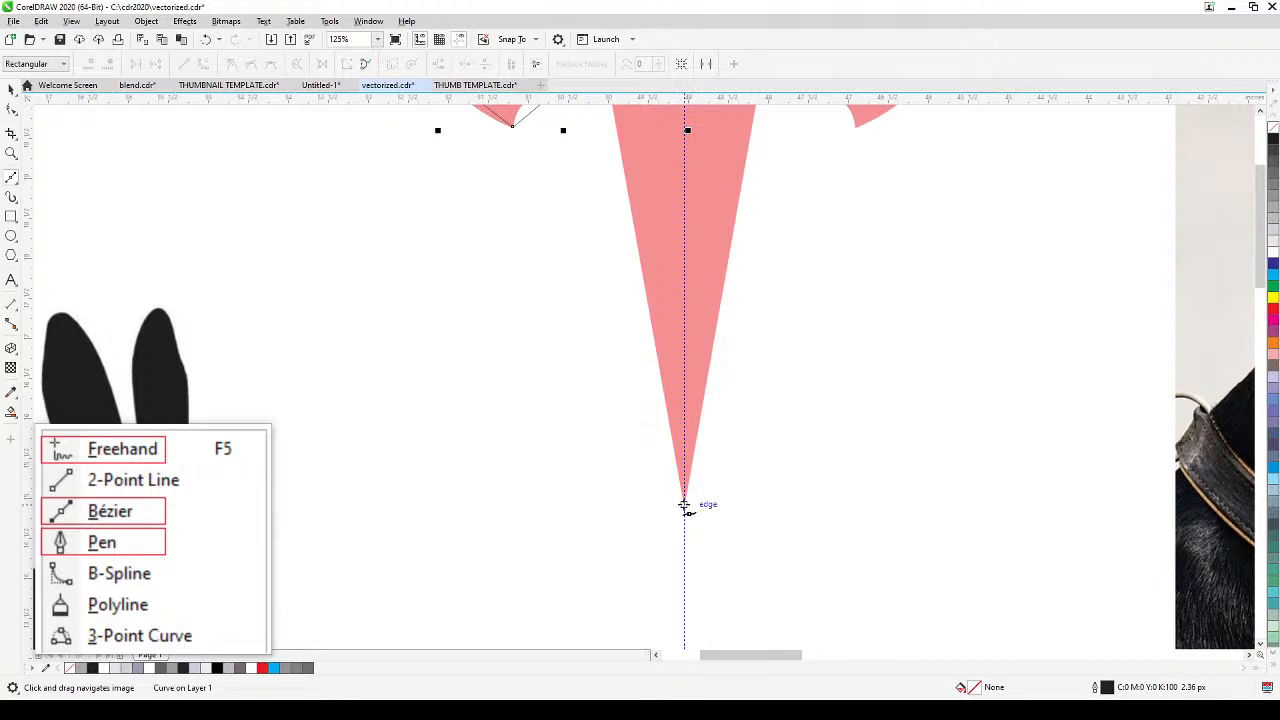
pyautogui.click(684, 505)
pyautogui.moveTo(700, 286); pyautogui.dragTo(703, 443)
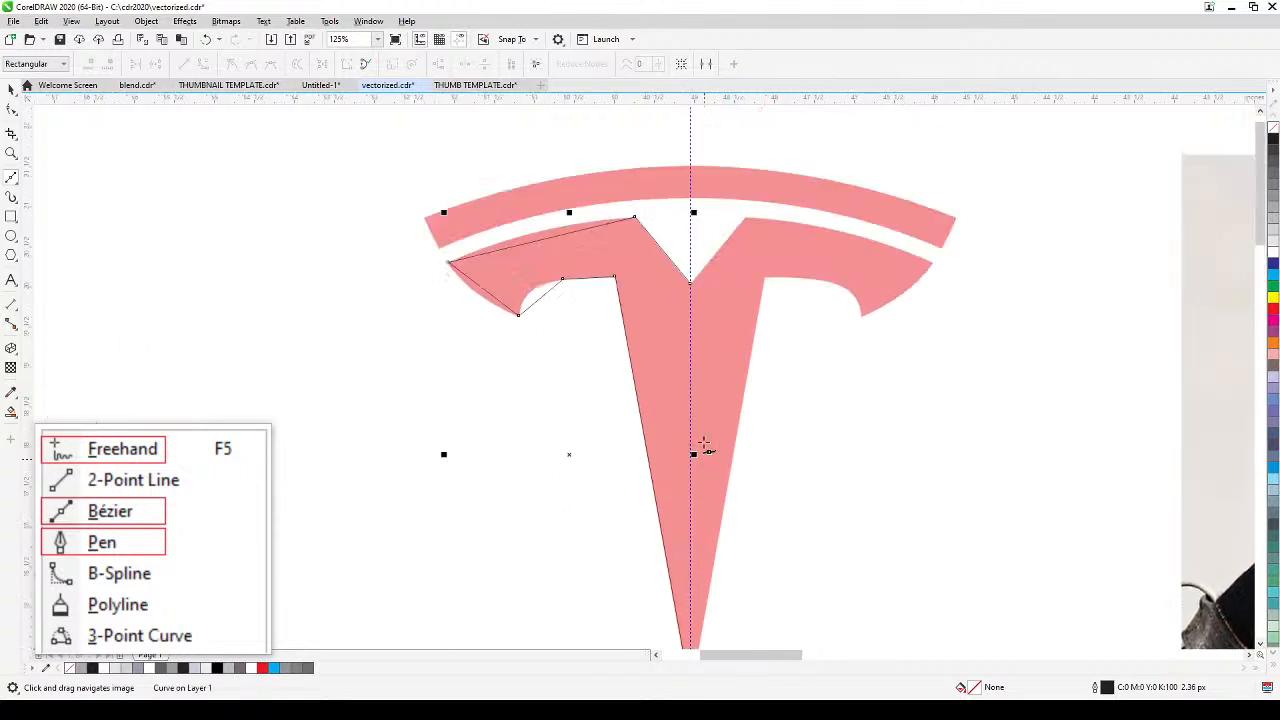
pyautogui.click(690, 283)
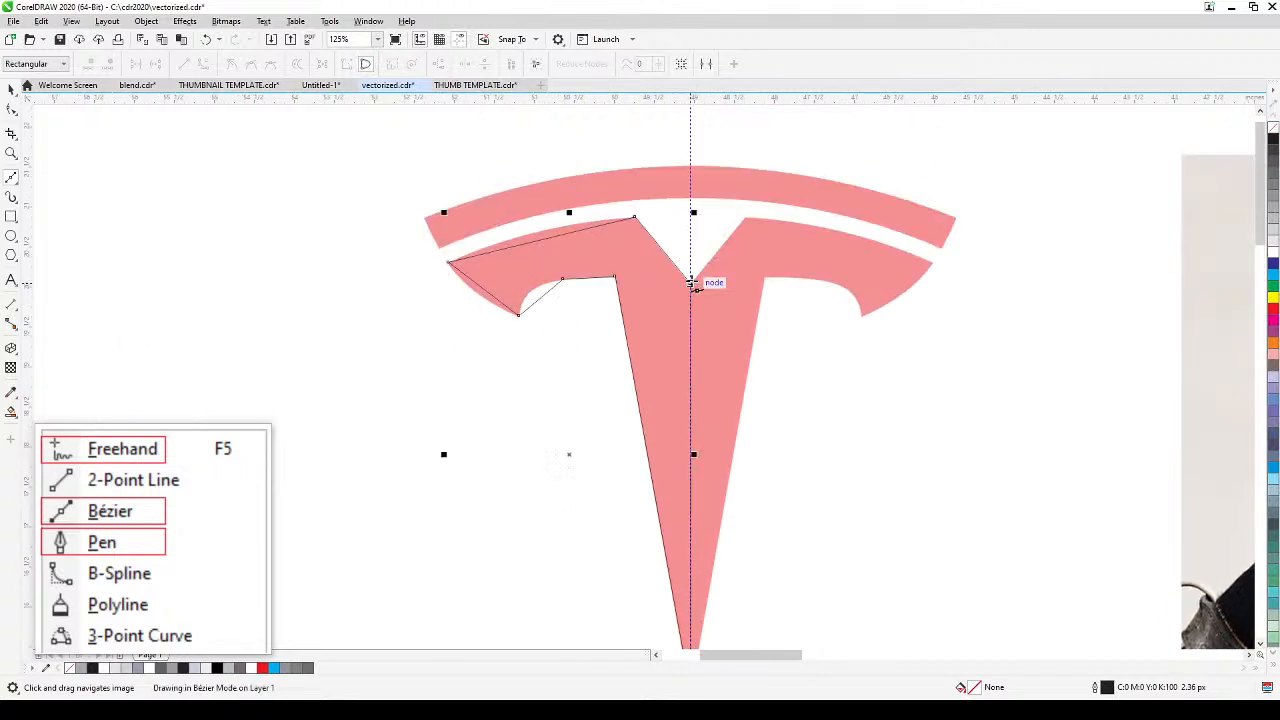
# Step: Select the wing nodes of the traced half with the Shape tool and convert their straight segments to curves
pyautogui.click(11, 108)
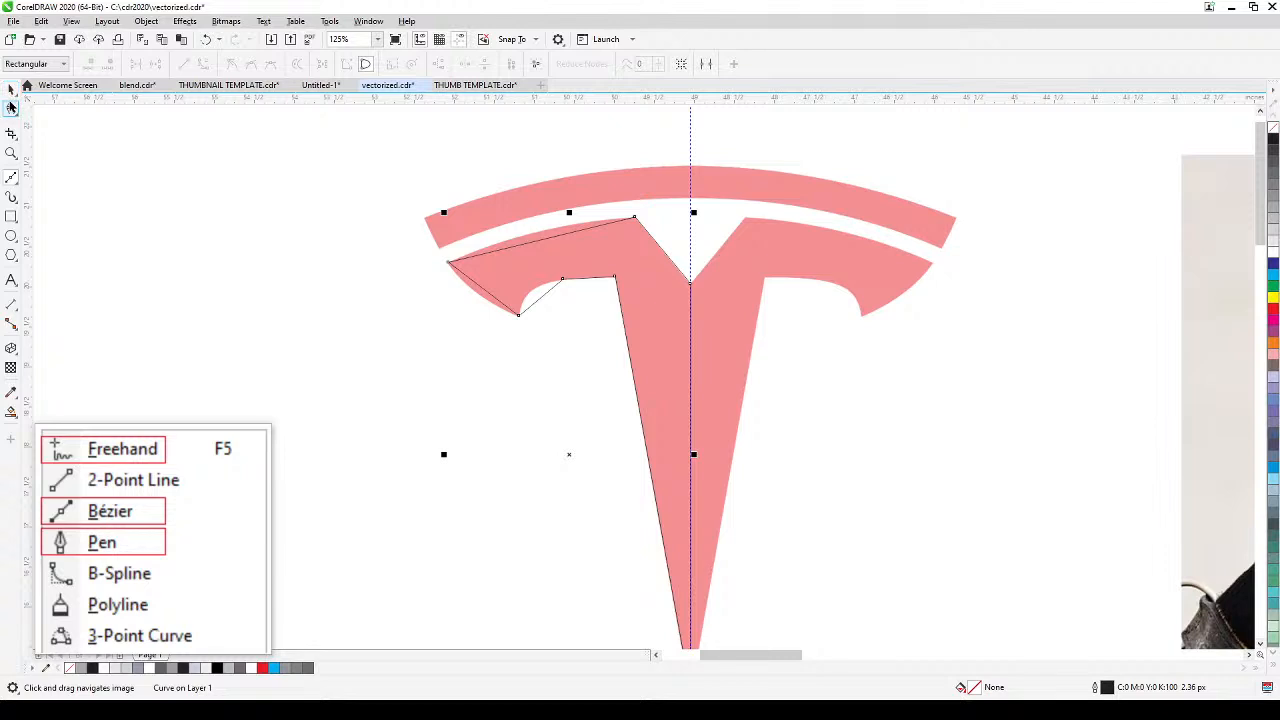
pyautogui.moveTo(382, 160); pyautogui.dragTo(660, 364)
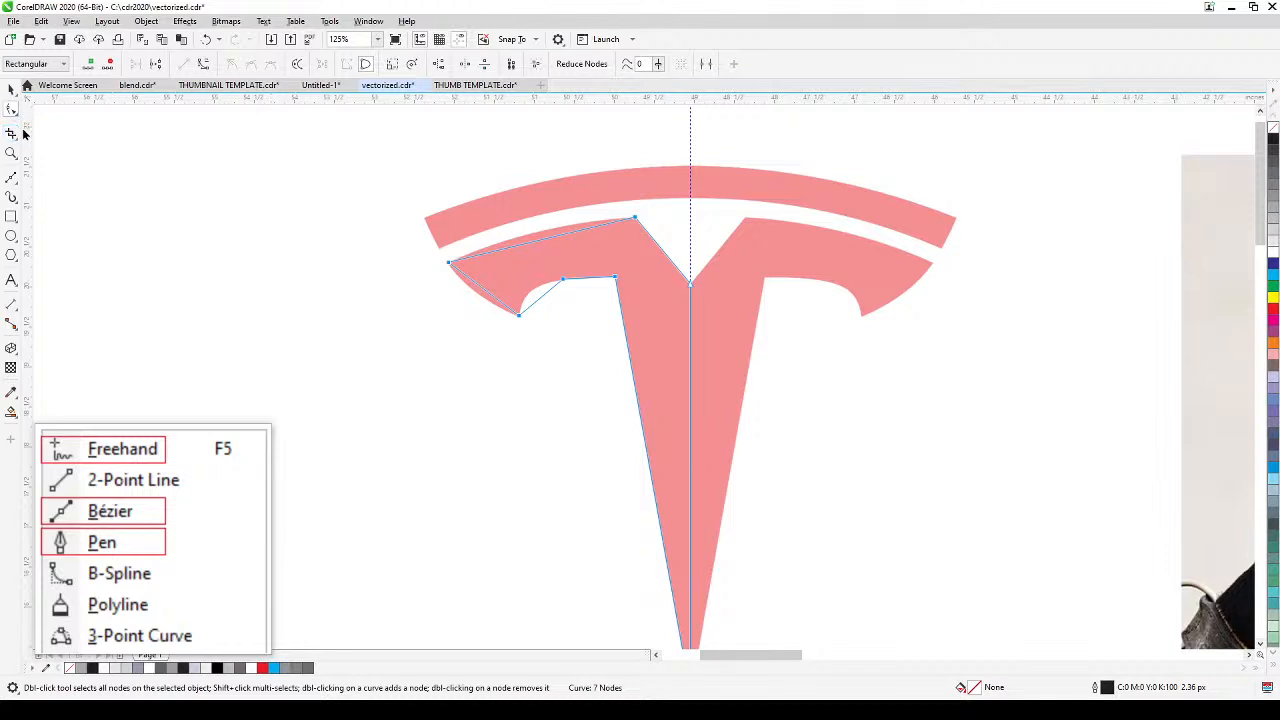
pyautogui.click(204, 66)
# Step: Bend the upper, outer and inner hook segments of the left wing to follow the curved edges of the logo
pyautogui.scroll(3, 595, 258)
pyautogui.moveTo(597, 263); pyautogui.dragTo(624, 306)
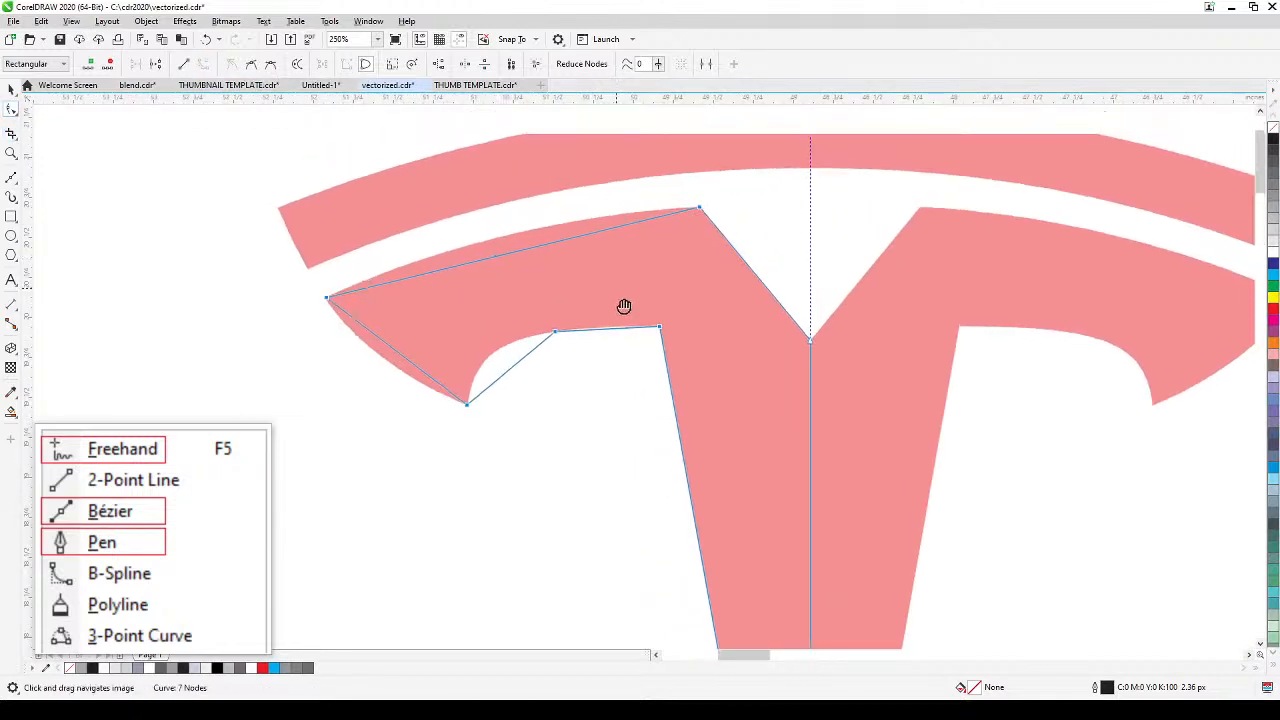
pyautogui.click(534, 266)
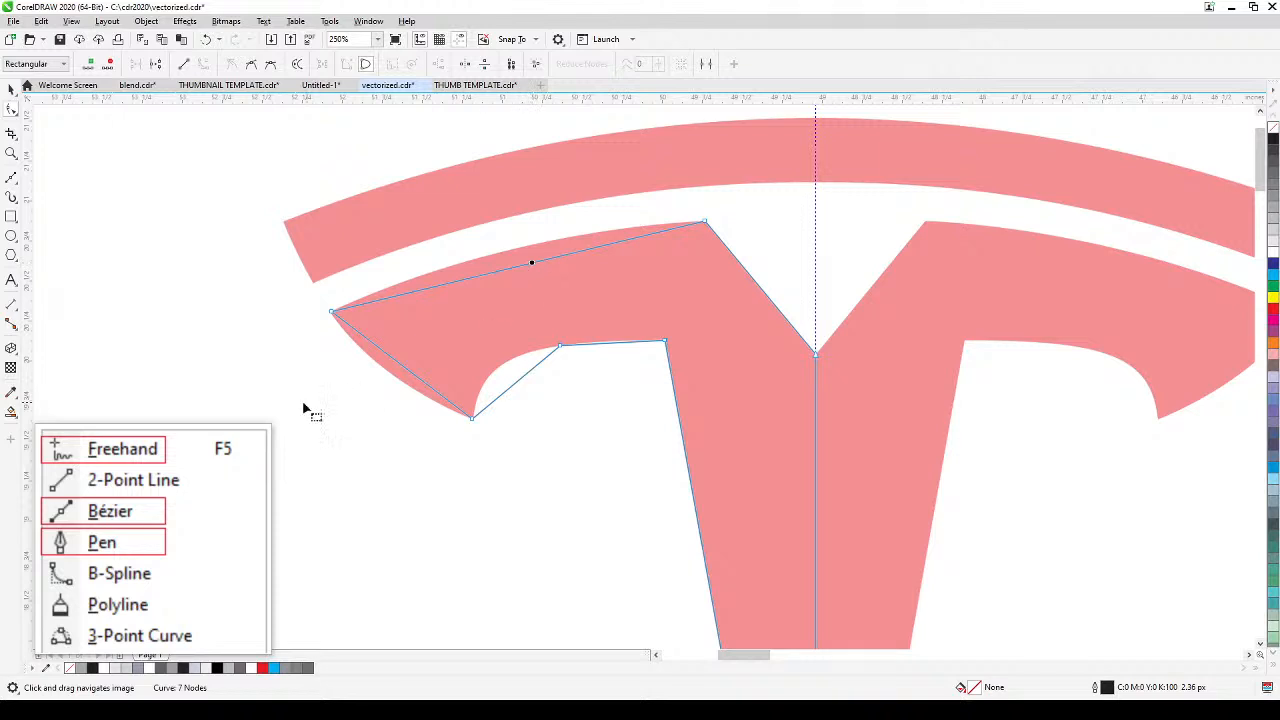
pyautogui.moveTo(531, 264); pyautogui.dragTo(524, 246)
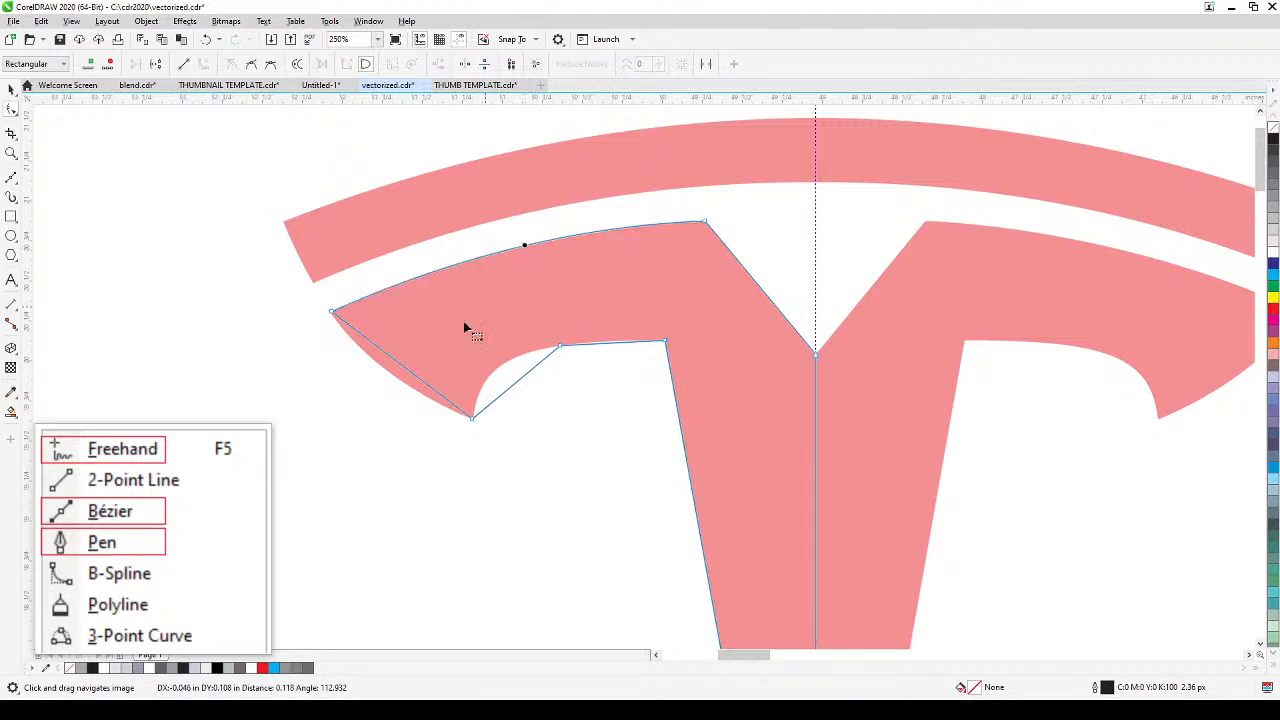
pyautogui.moveTo(405, 370); pyautogui.dragTo(394, 377)
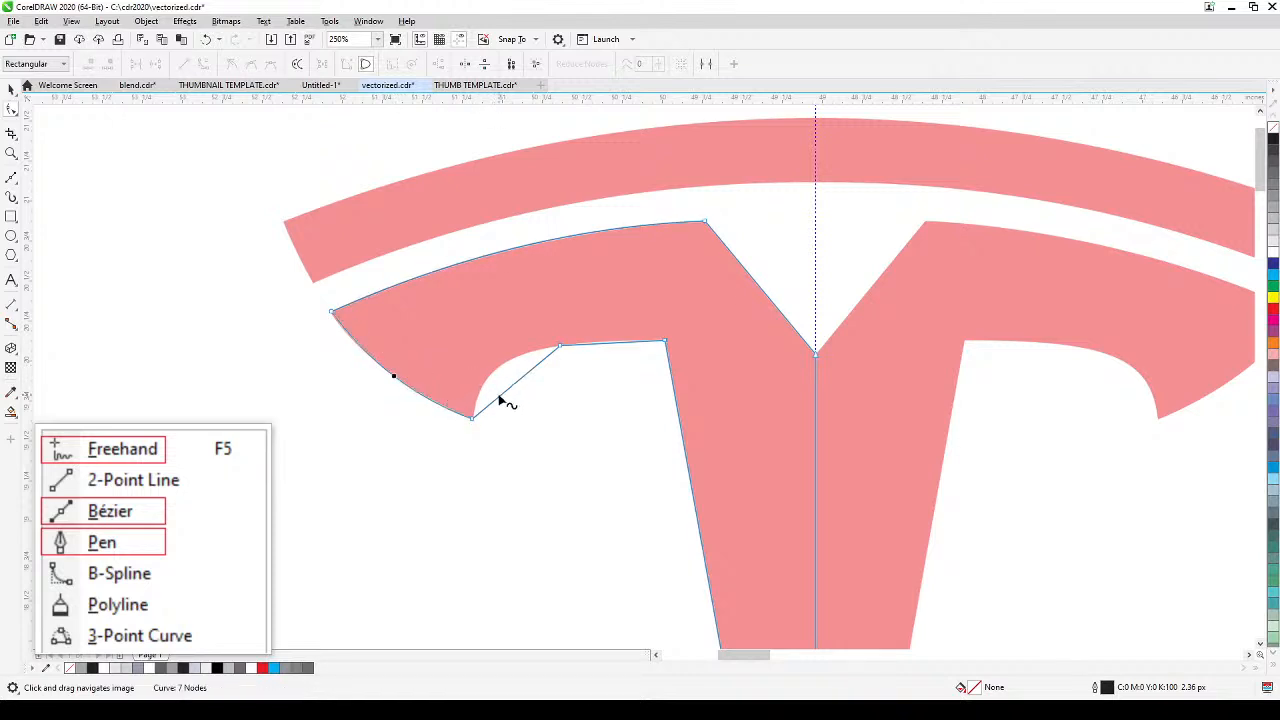
pyautogui.moveTo(500, 398); pyautogui.dragTo(486, 377)
# Step: Try to bend the short segment under the left wing beside the stem, and turn off snapping to objects
pyautogui.moveTo(609, 343); pyautogui.dragTo(609, 342)
pyautogui.scroll(3, 612, 345)
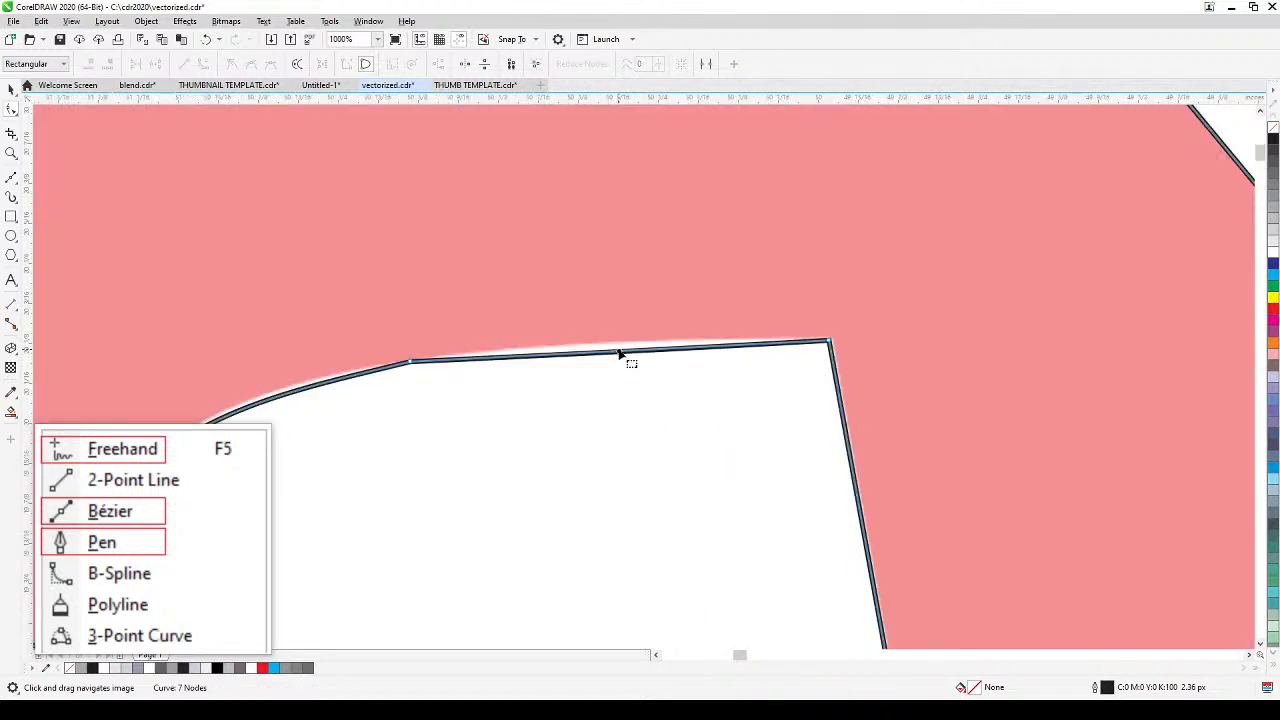
pyautogui.scroll(-2, 614, 381)
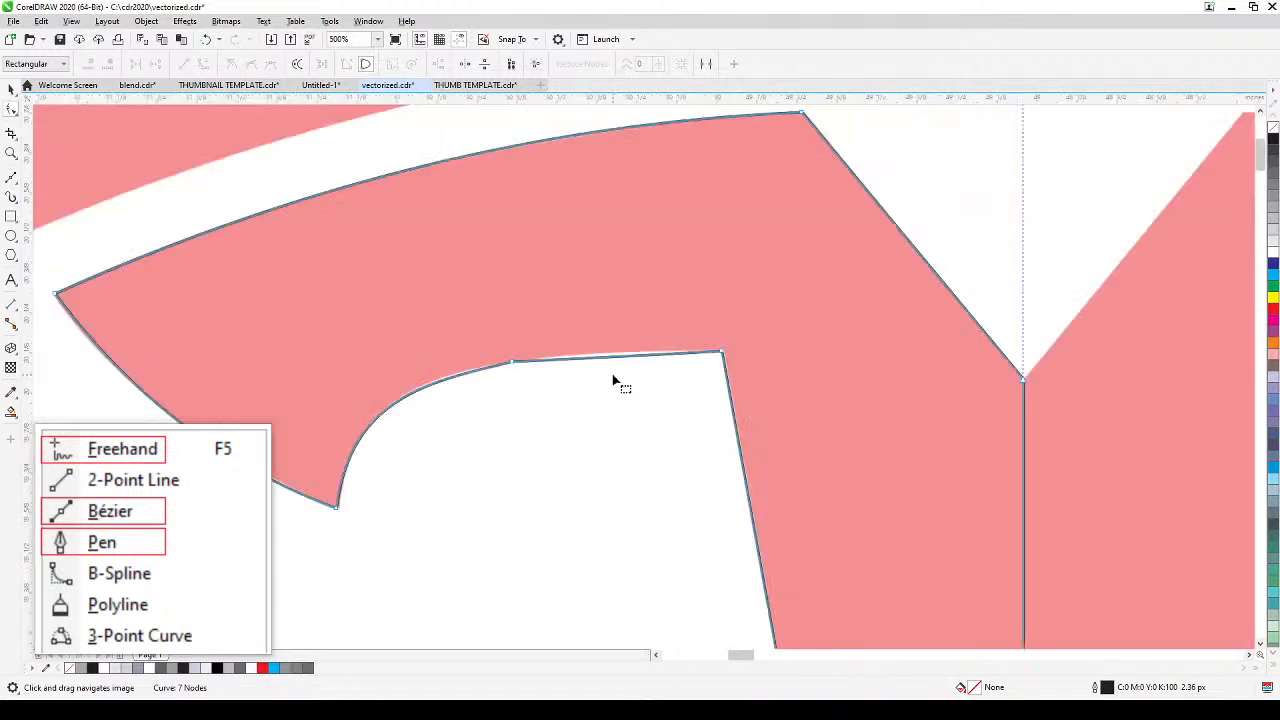
pyautogui.scroll(-2, 614, 381)
pyautogui.moveTo(611, 380); pyautogui.dragTo(614, 297)
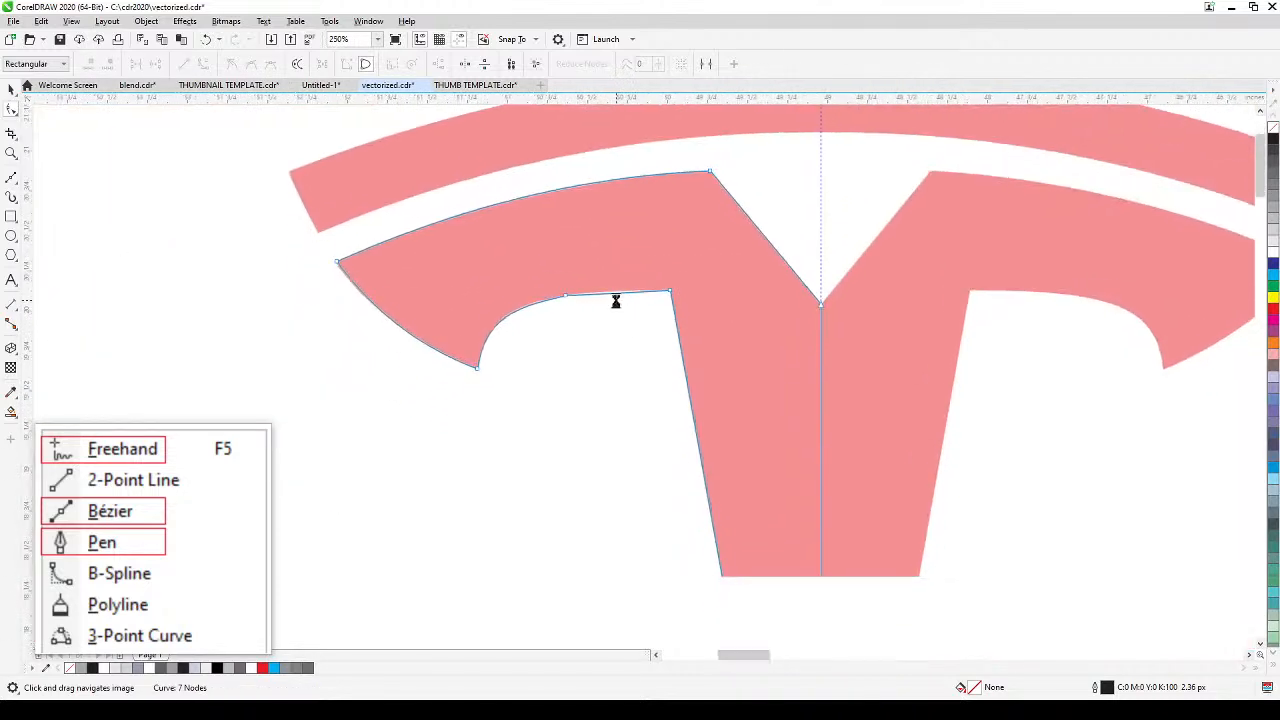
pyautogui.click(72, 24)
pyautogui.moveTo(157, 340)
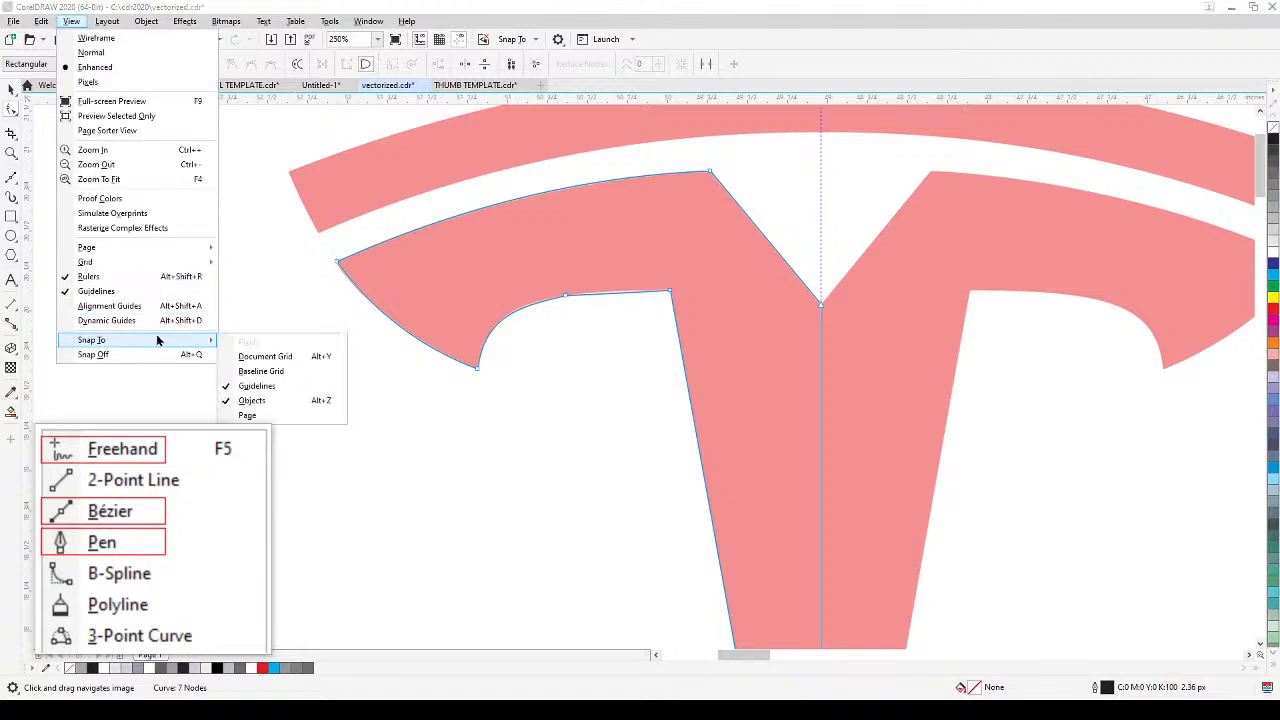
pyautogui.click(251, 401)
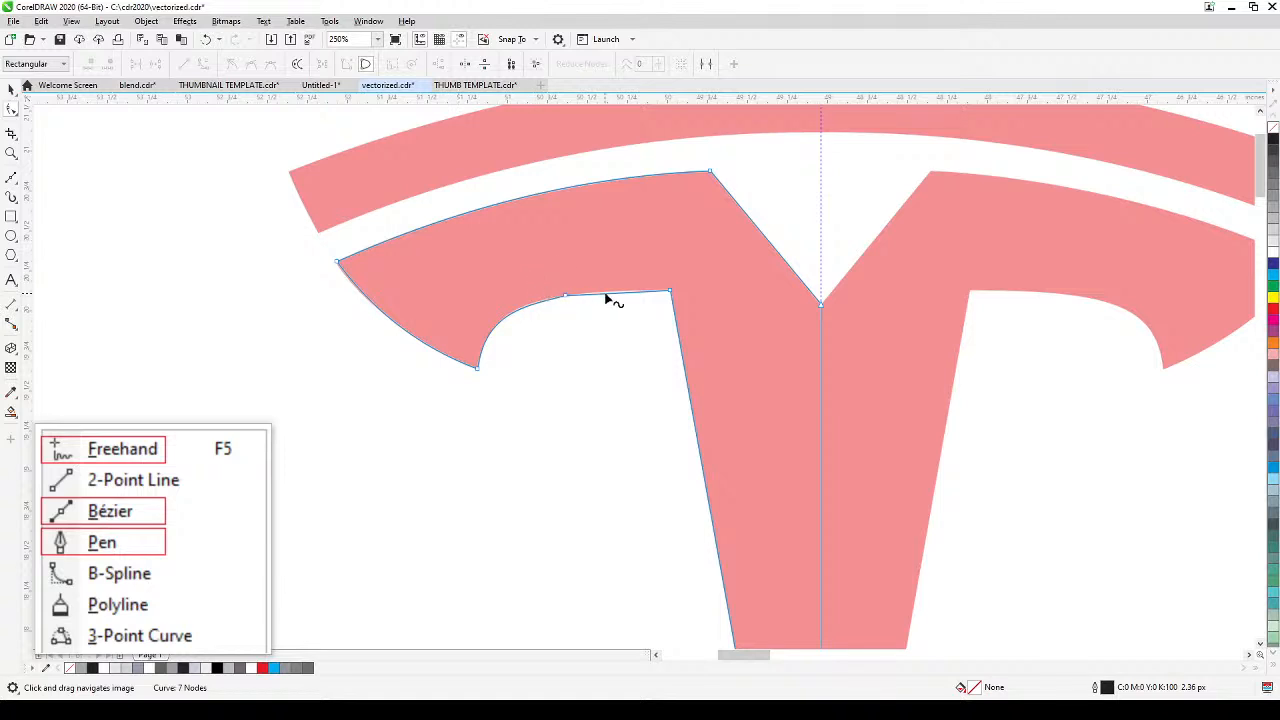
# Step: Bend the short segment between the hook and the stem's inner corner to match the logo's edge
pyautogui.scroll(3, 610, 303)
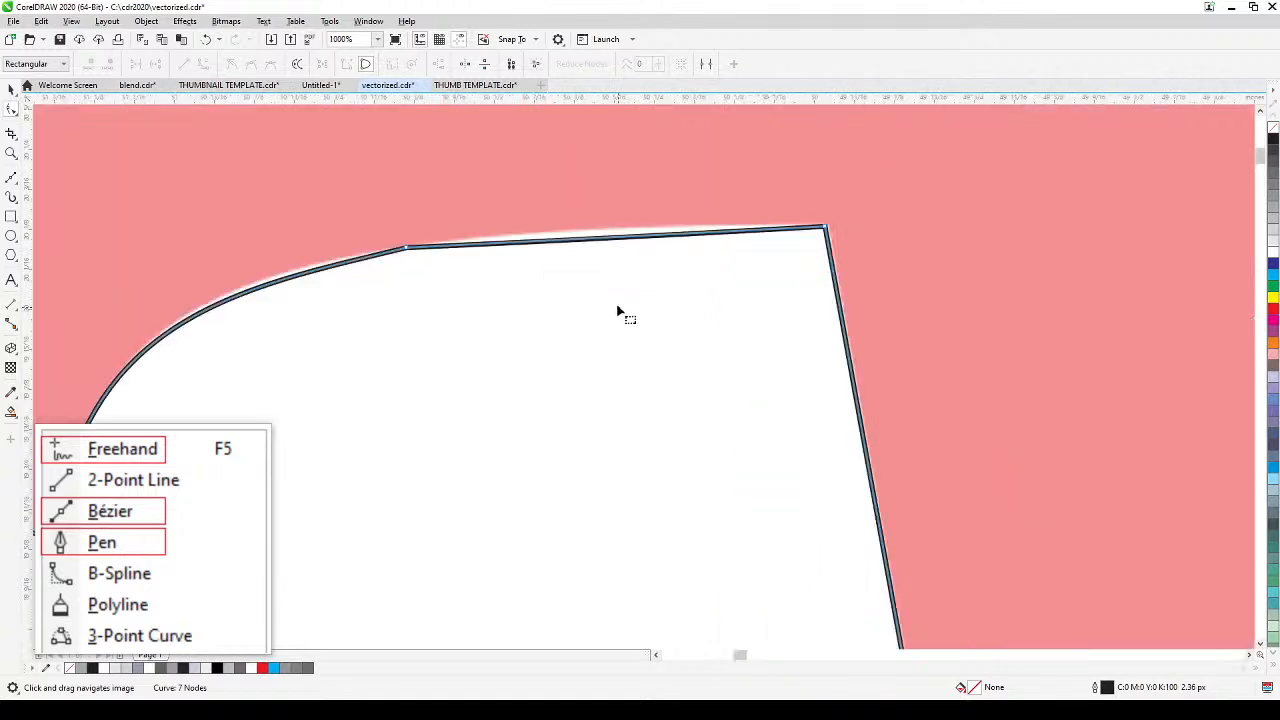
pyautogui.click(594, 240)
pyautogui.moveTo(593, 239); pyautogui.dragTo(591, 231)
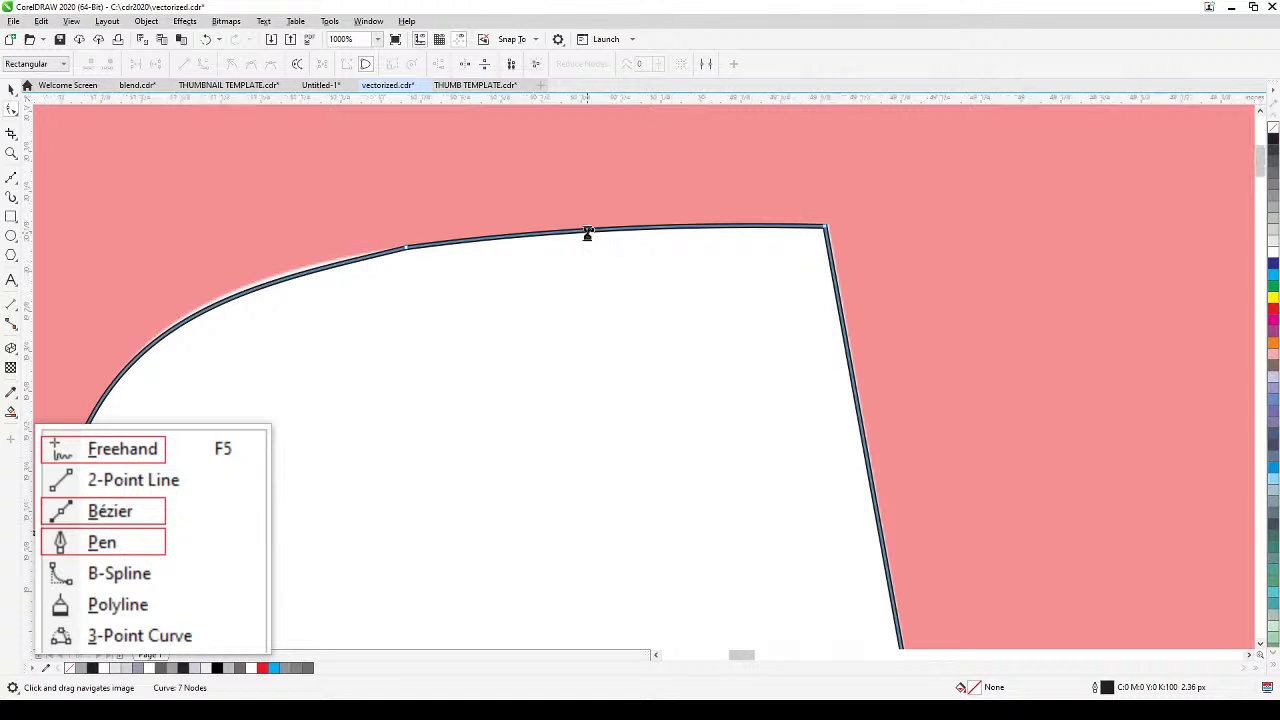
pyautogui.scroll(-6, 598, 260)
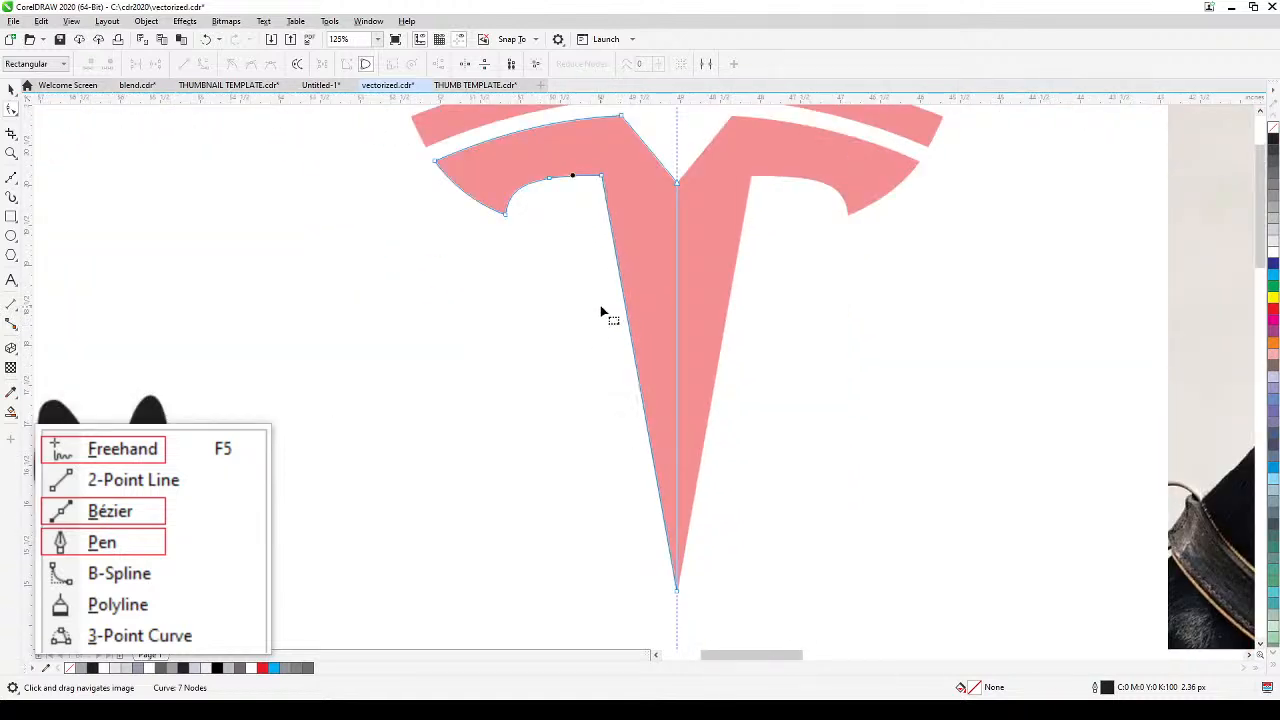
pyautogui.moveTo(602, 308); pyautogui.dragTo(619, 354)
pyautogui.moveTo(595, 288); pyautogui.dragTo(601, 331)
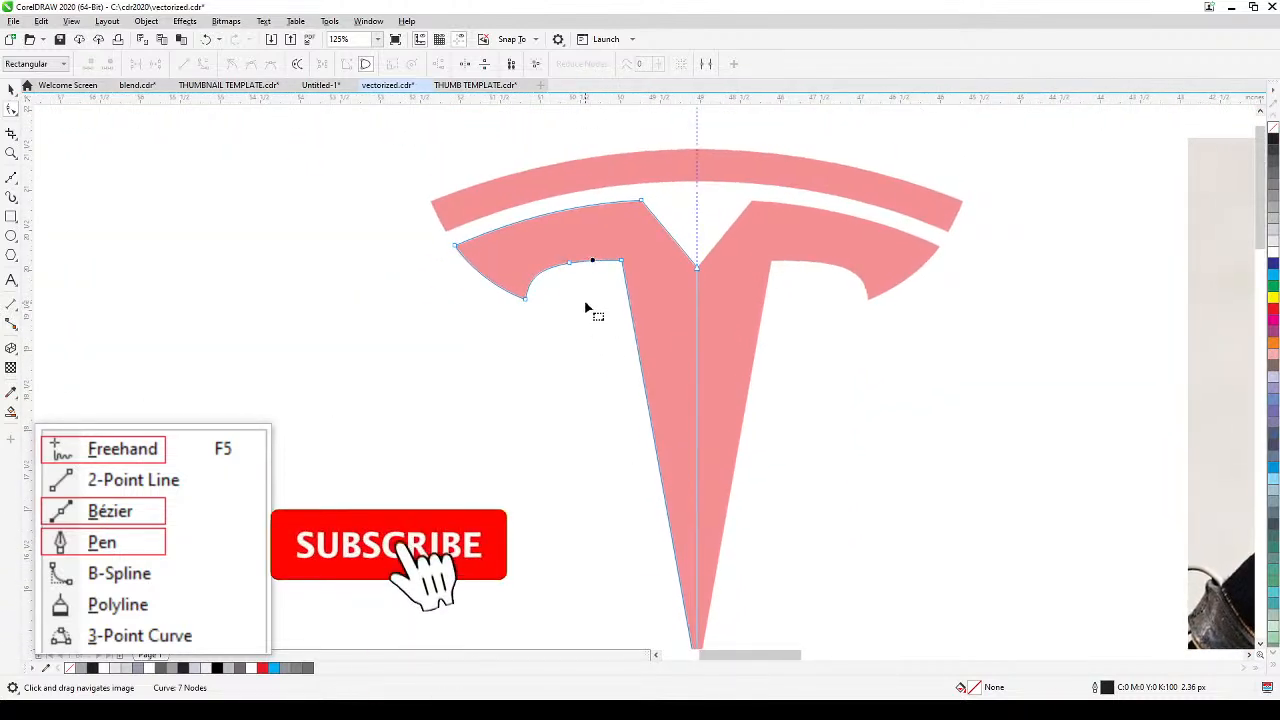
# Step: Fill the traced left half of the T with red (C0 M100 Y100 K0), remove its outline and deselect it
pyautogui.click(11, 90)
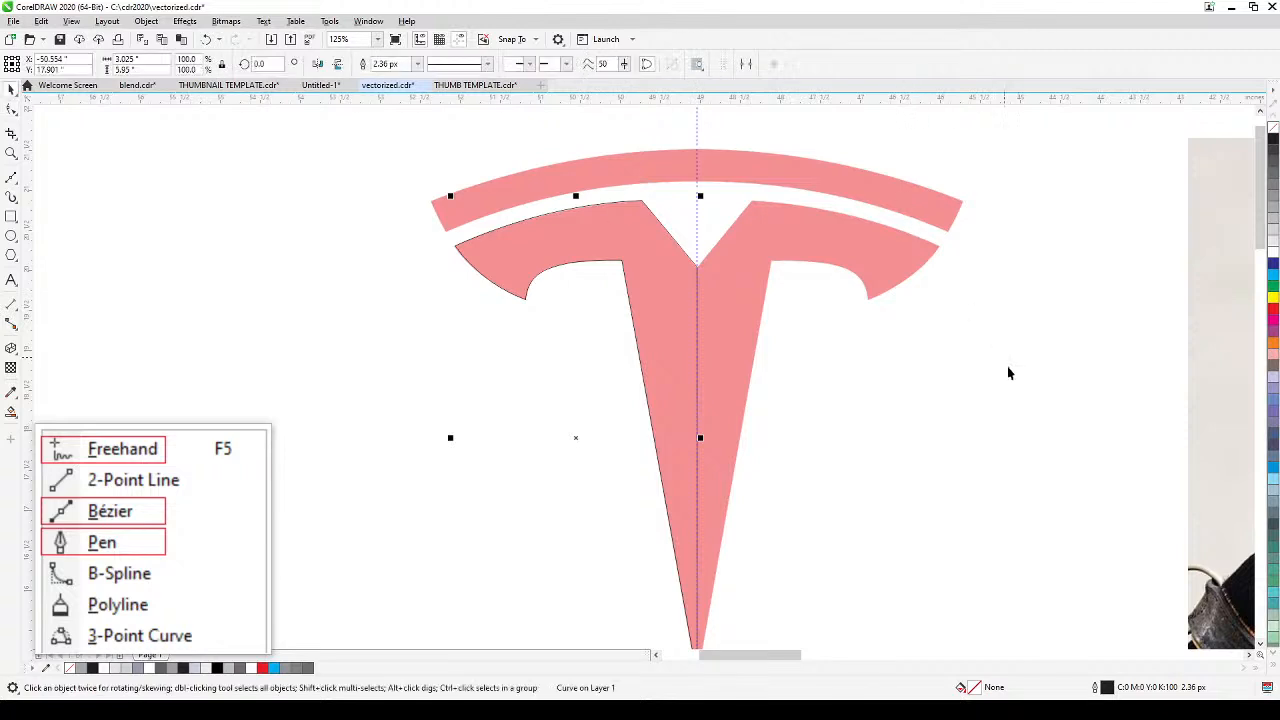
pyautogui.moveTo(1008, 373); pyautogui.dragTo(998, 326)
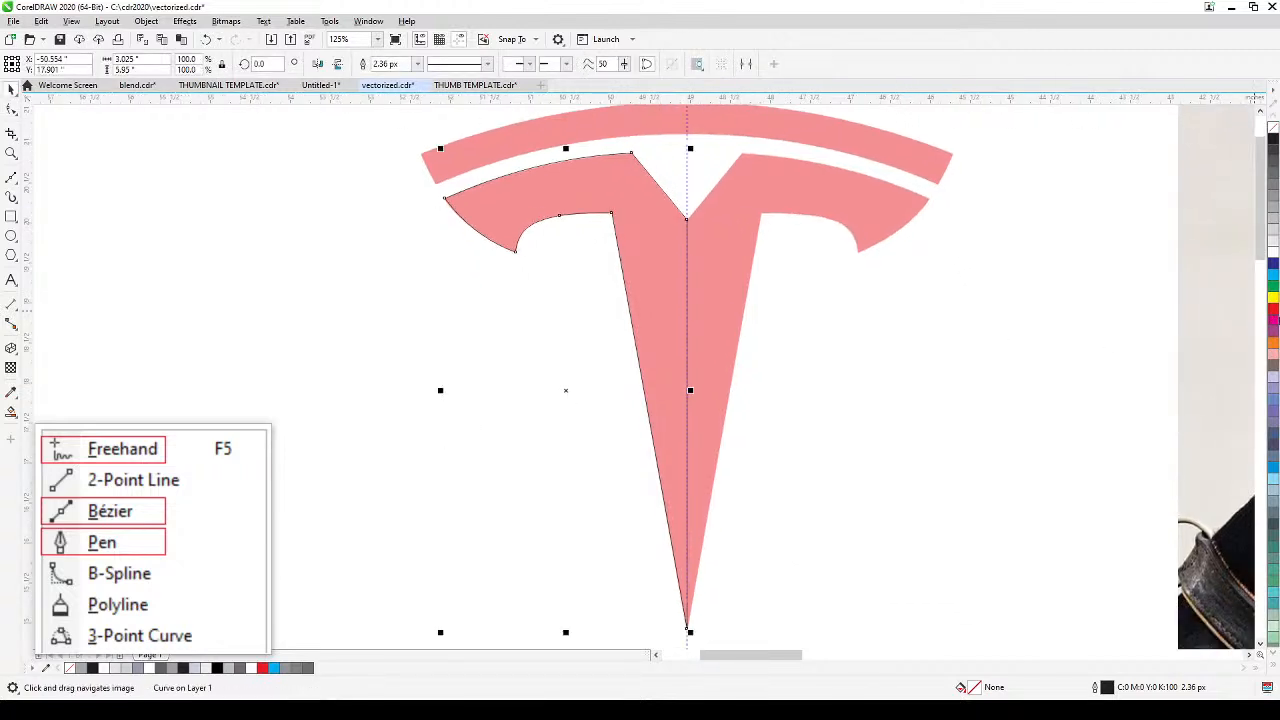
pyautogui.click(1272, 313)
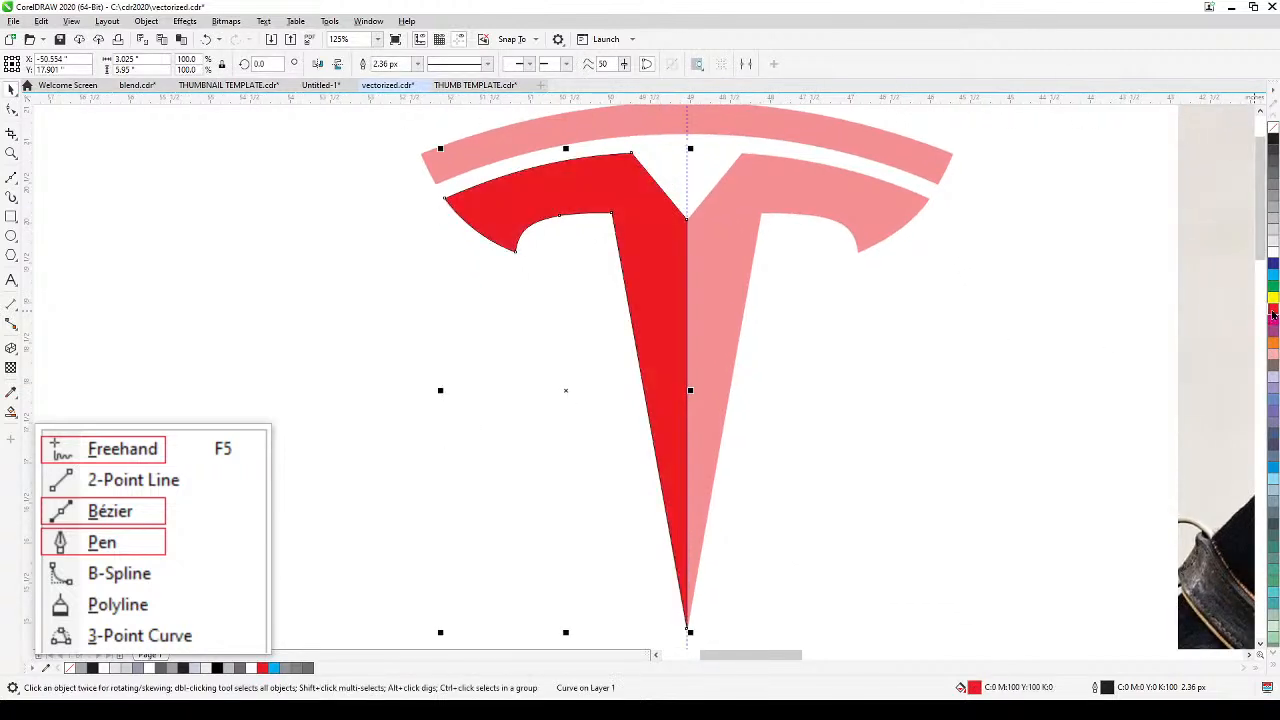
pyautogui.rightClick(1273, 131)
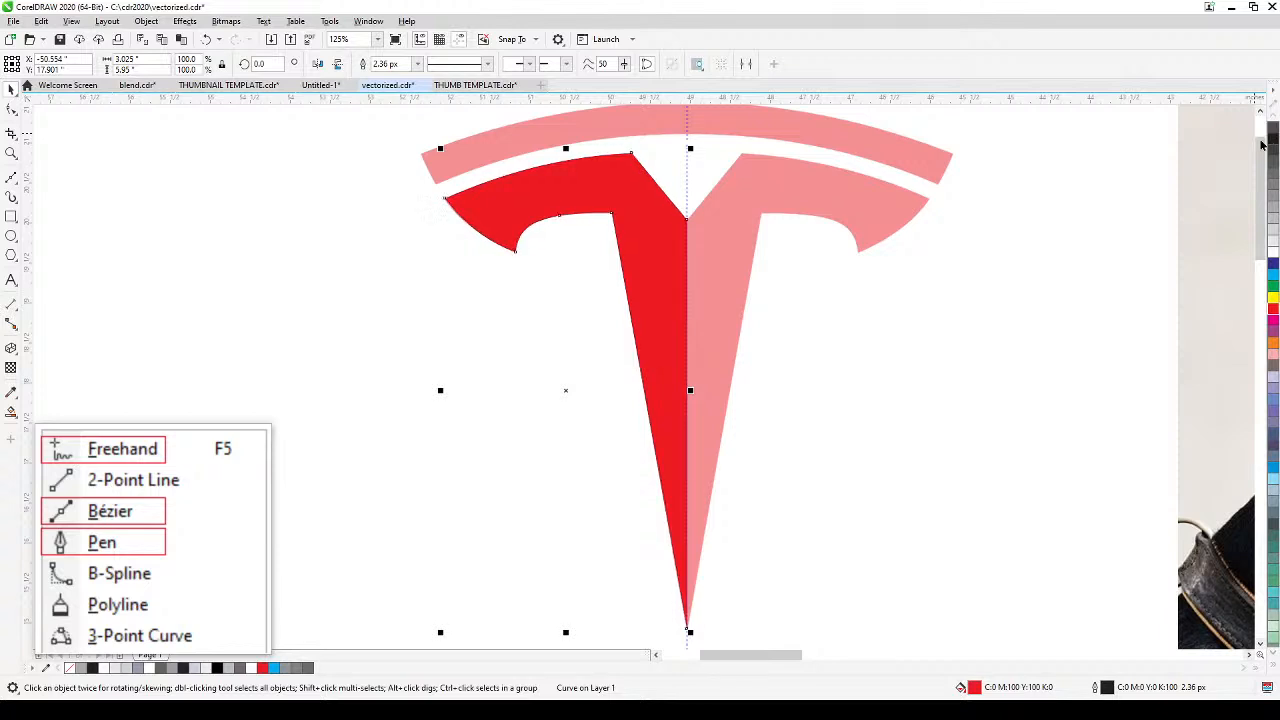
pyautogui.click(868, 384)
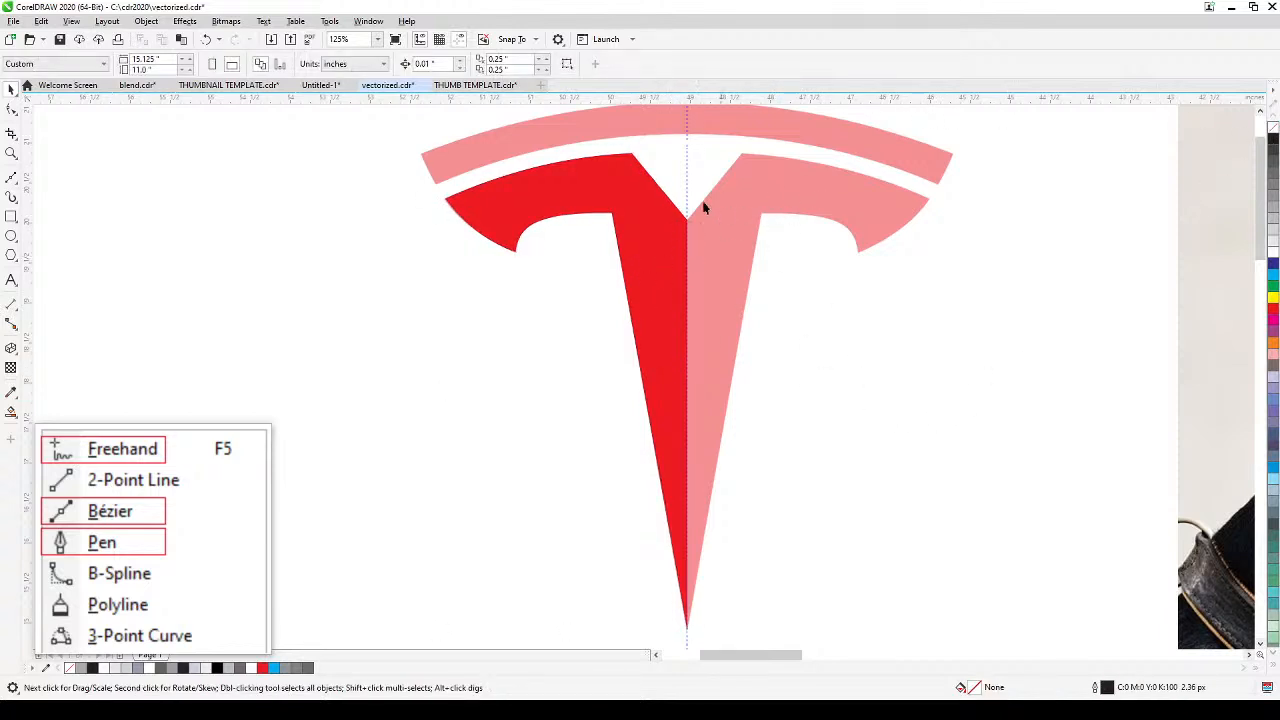
# Step: Duplicate the red left half of the T in place
pyautogui.click(630, 199)
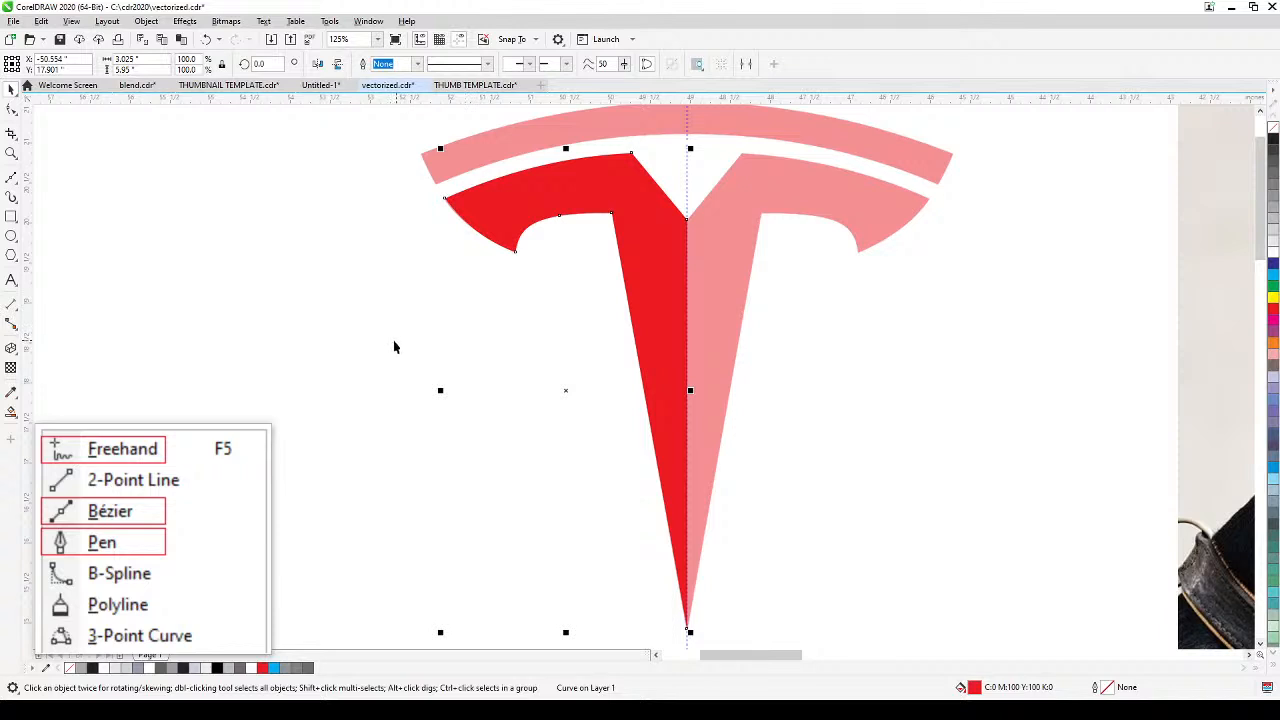
pyautogui.moveTo(606, 263); pyautogui.dragTo(570, 263)
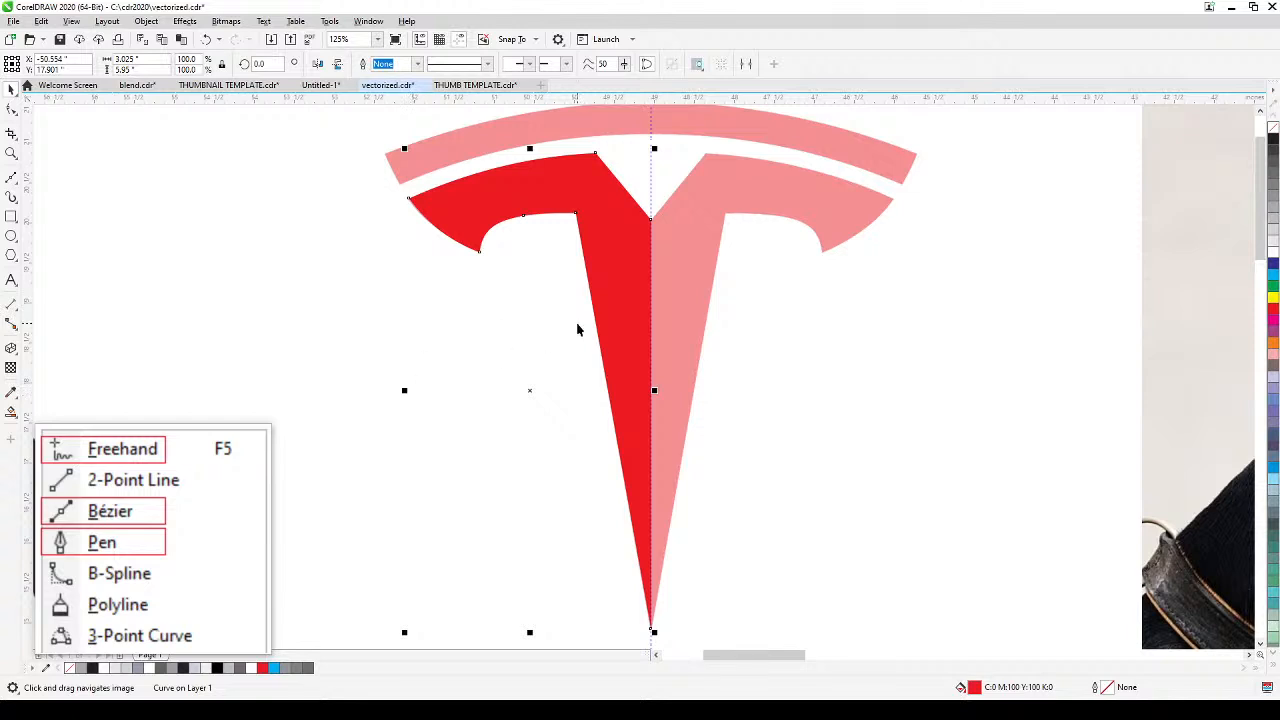
pyautogui.press('KP_Add')
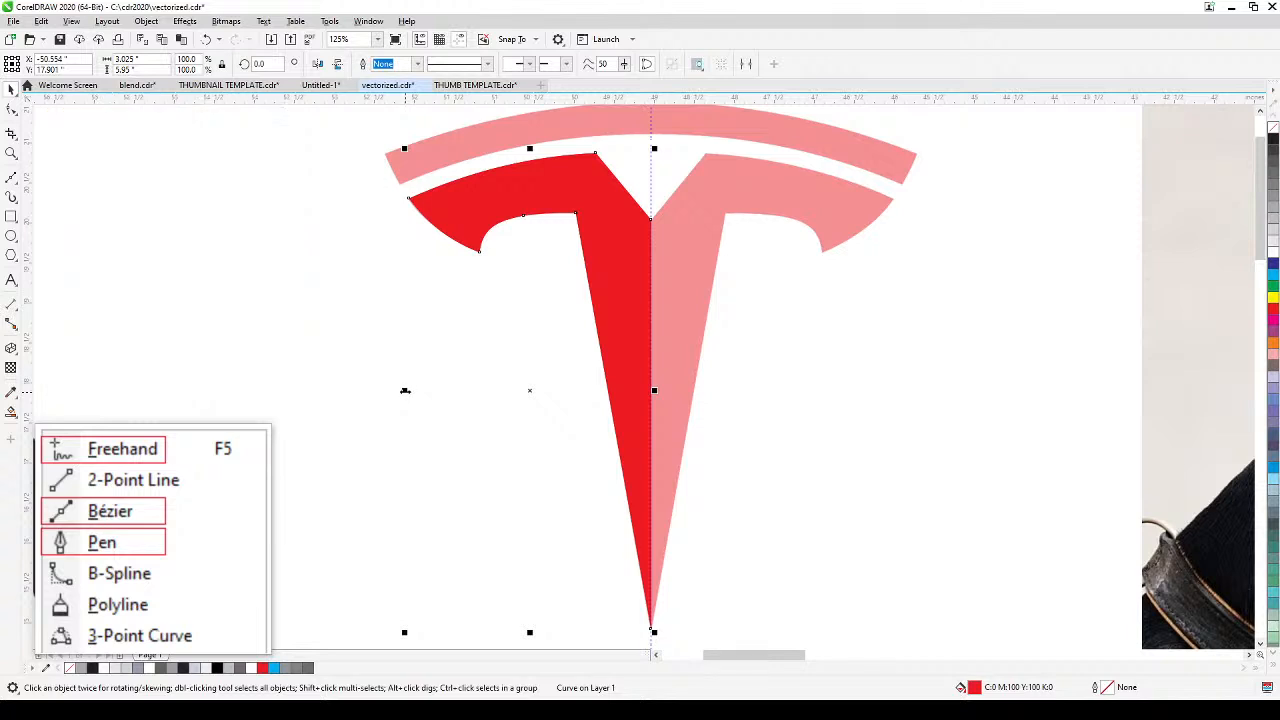
# Step: Try to mirror the duplicated half by stretching it horizontally about its own centre
pyautogui.press('shift')
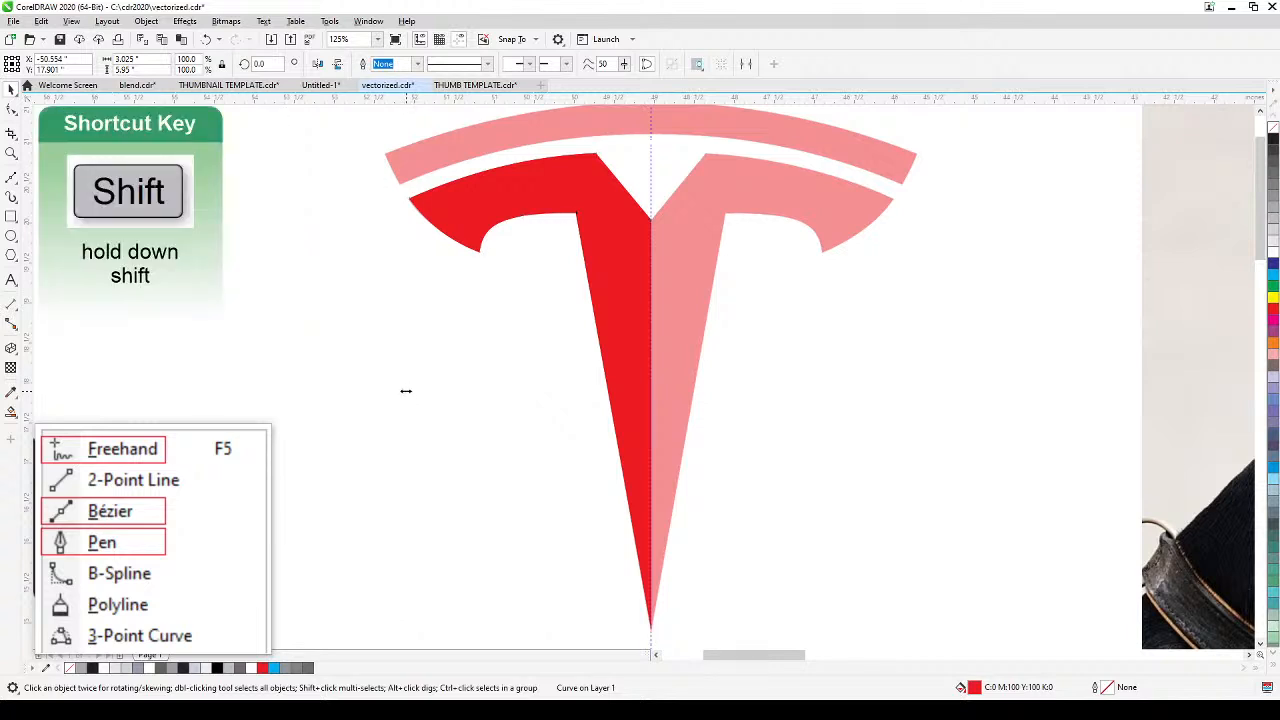
pyautogui.moveTo(405, 391); pyautogui.dragTo(588, 399)
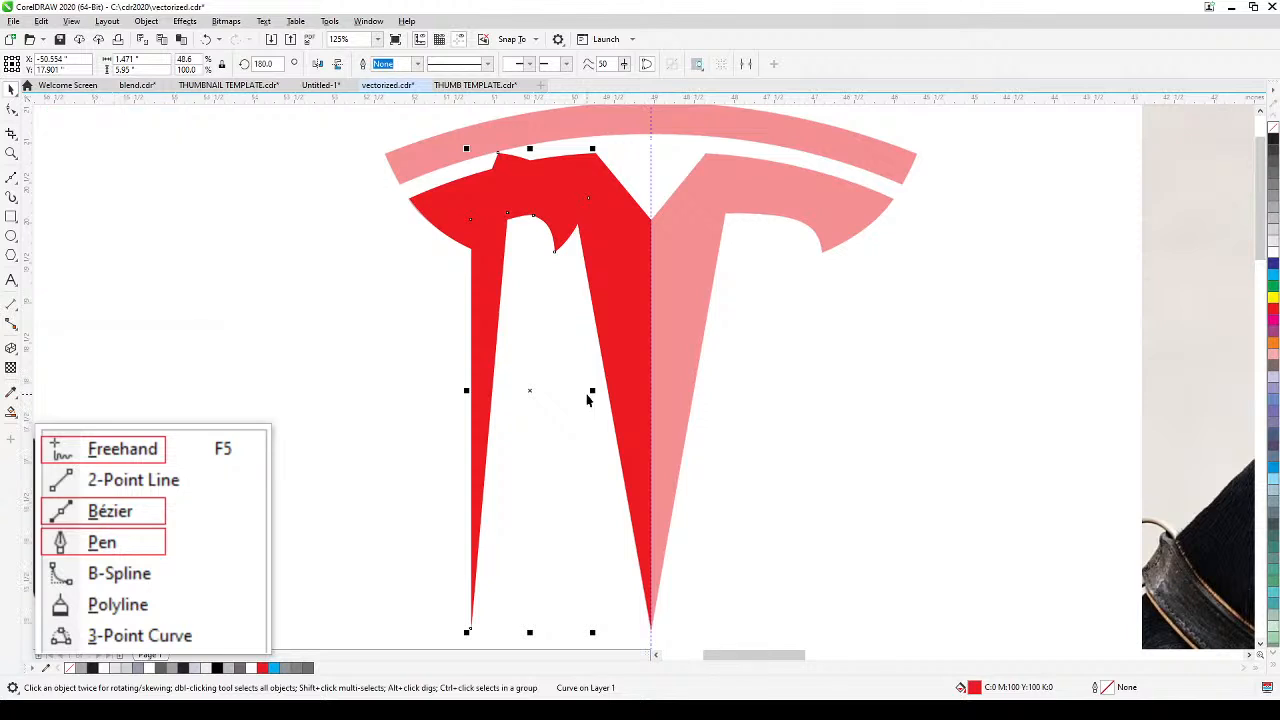
pyautogui.hotkey('ctrl', 'z')
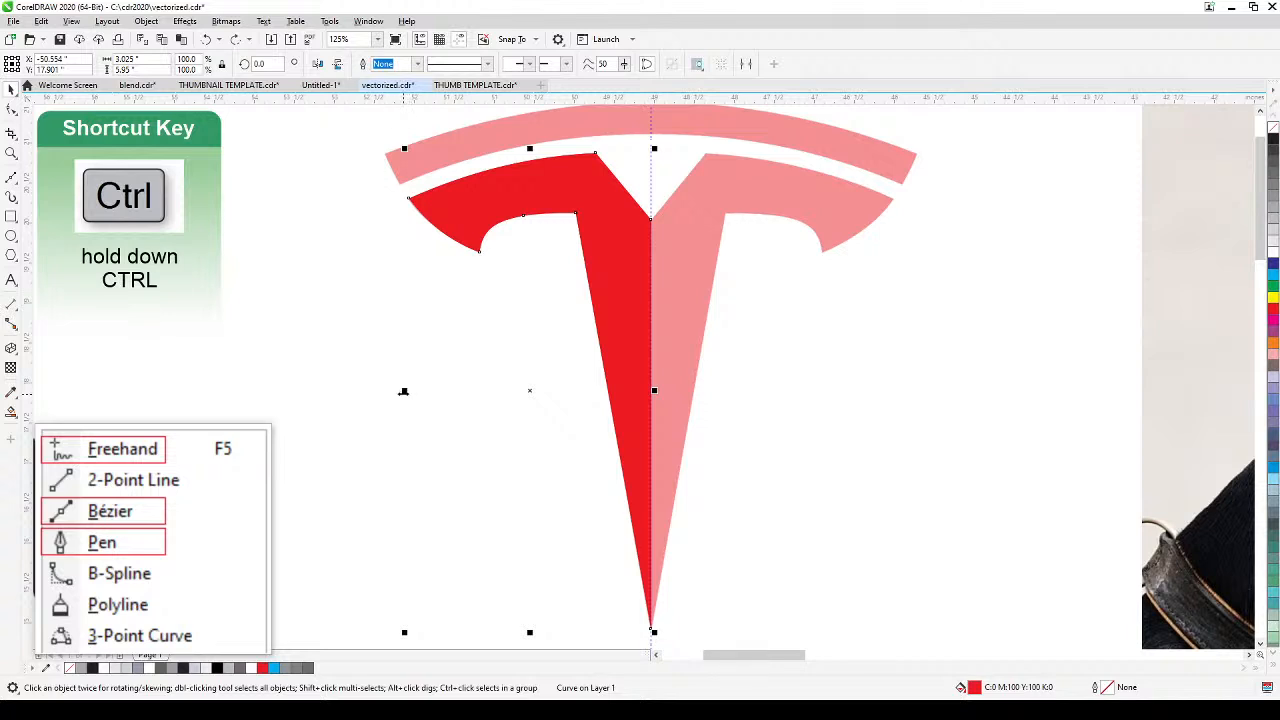
# Step: Mirror the duplicate horizontally across the vertical guideline to form the T's right half, and deselect it
pyautogui.moveTo(403, 391); pyautogui.dragTo(786, 357)
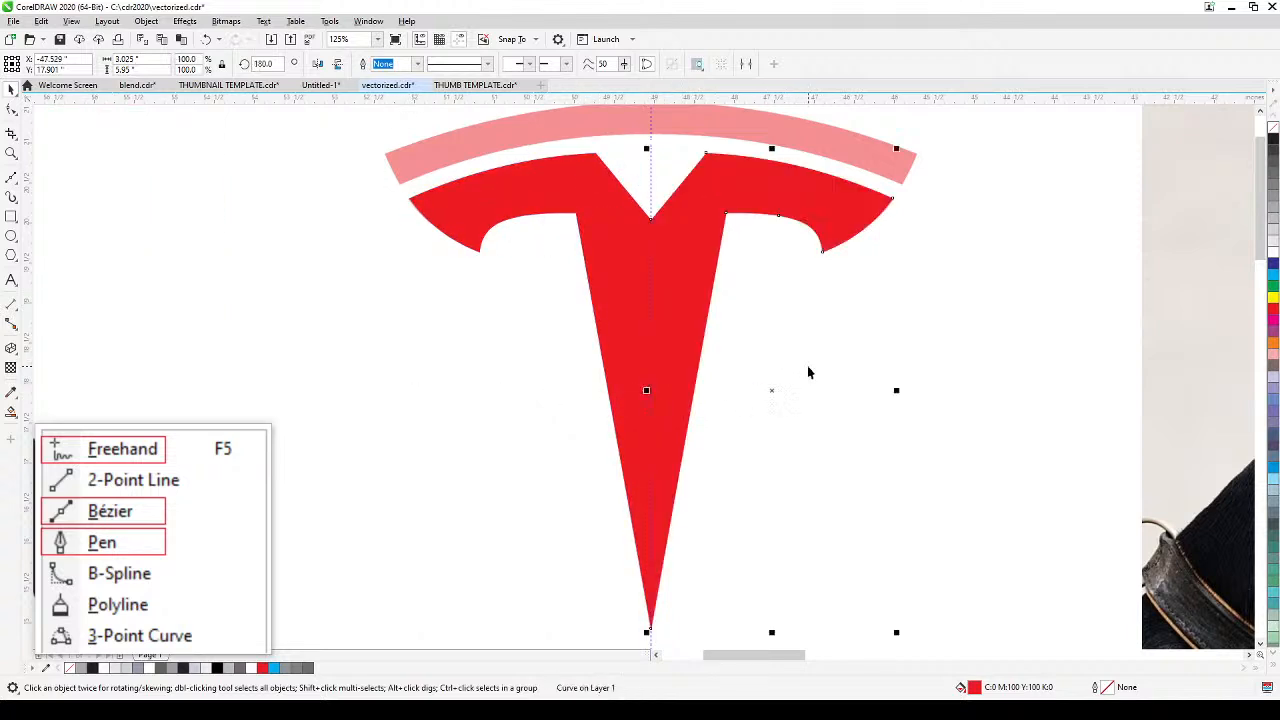
pyautogui.click(959, 385)
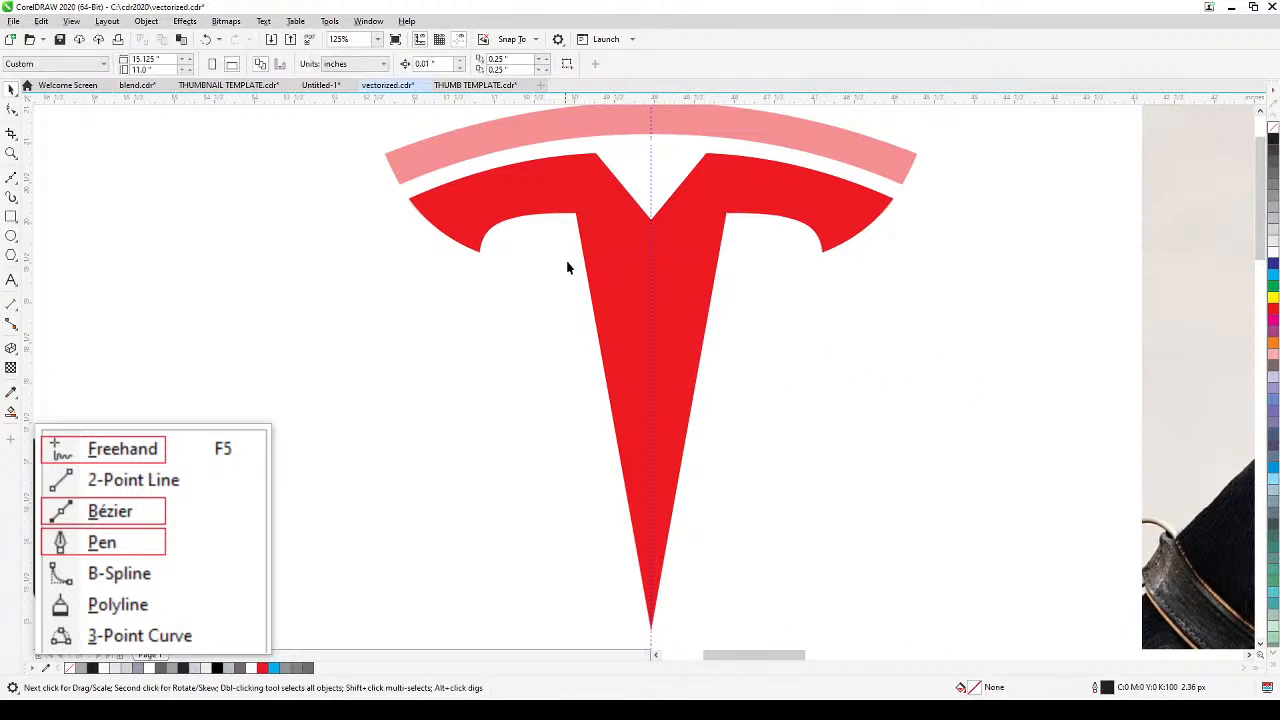
# Step: Weld the left and right halves of the T into a single curve and deselect it
pyautogui.click(620, 245)
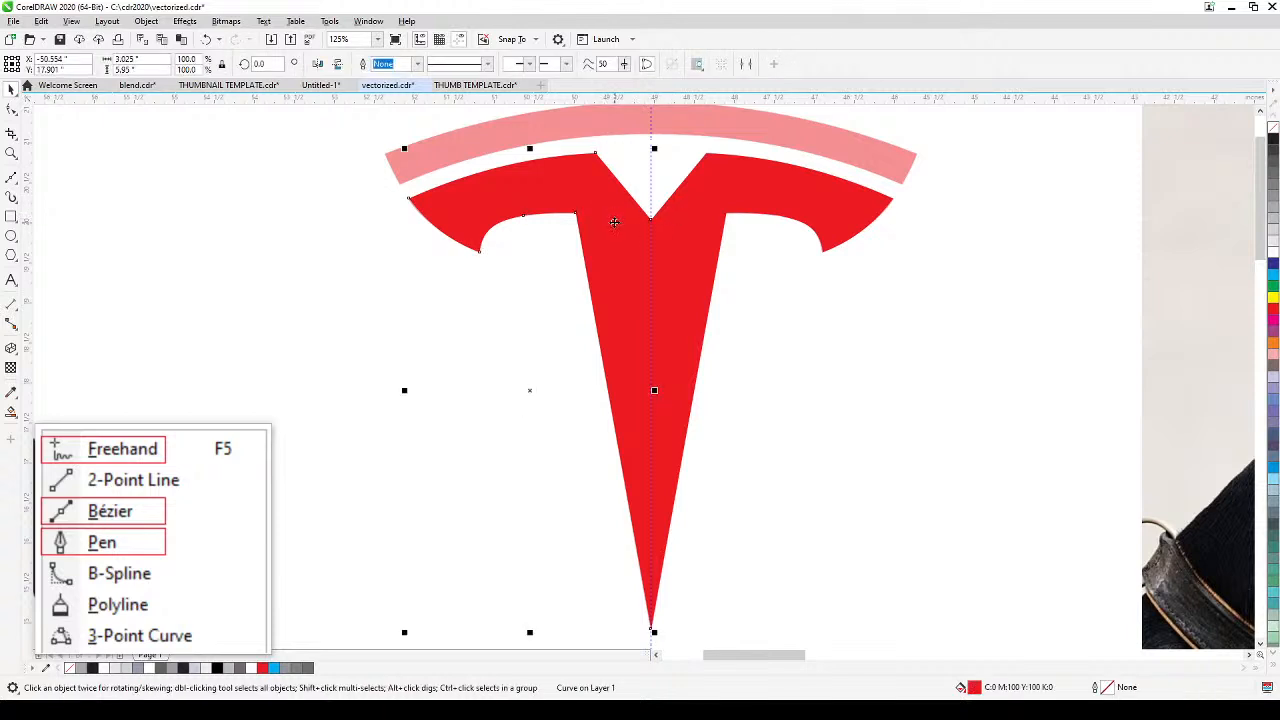
pyautogui.keyDown('shift'); pyautogui.click(729, 200); pyautogui.keyUp('shift')
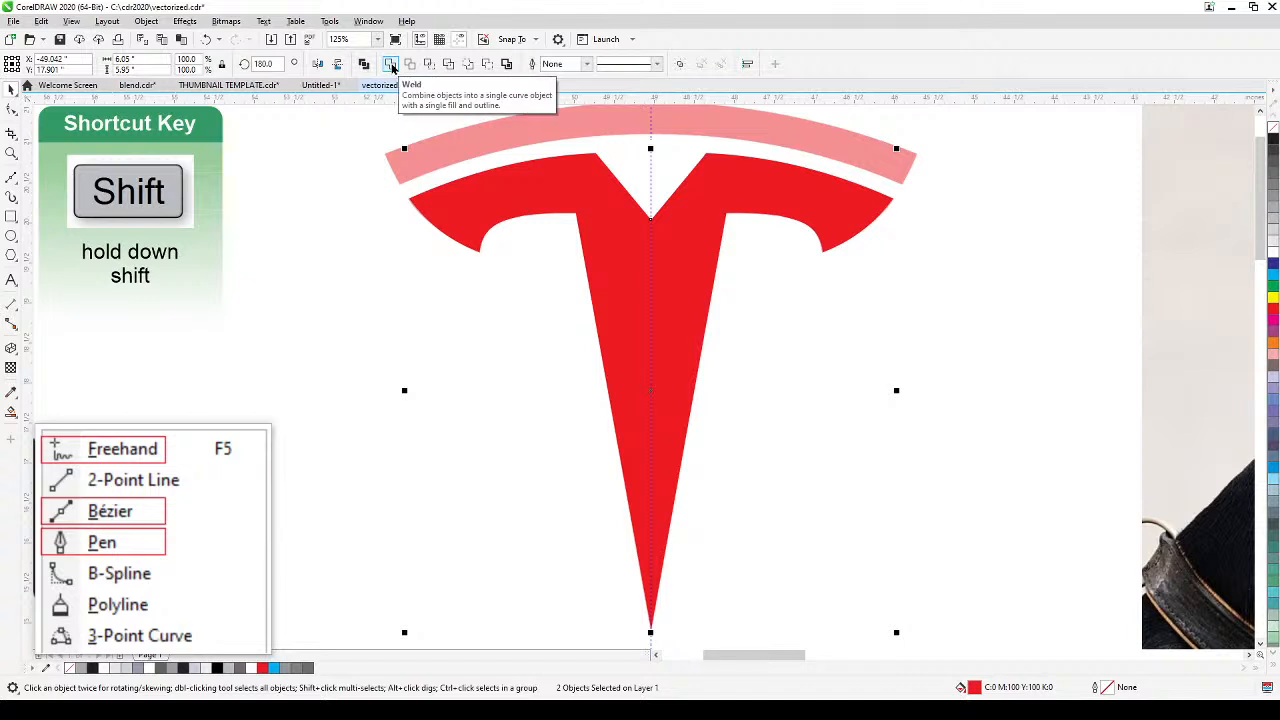
pyautogui.click(391, 64)
pyautogui.click(583, 396)
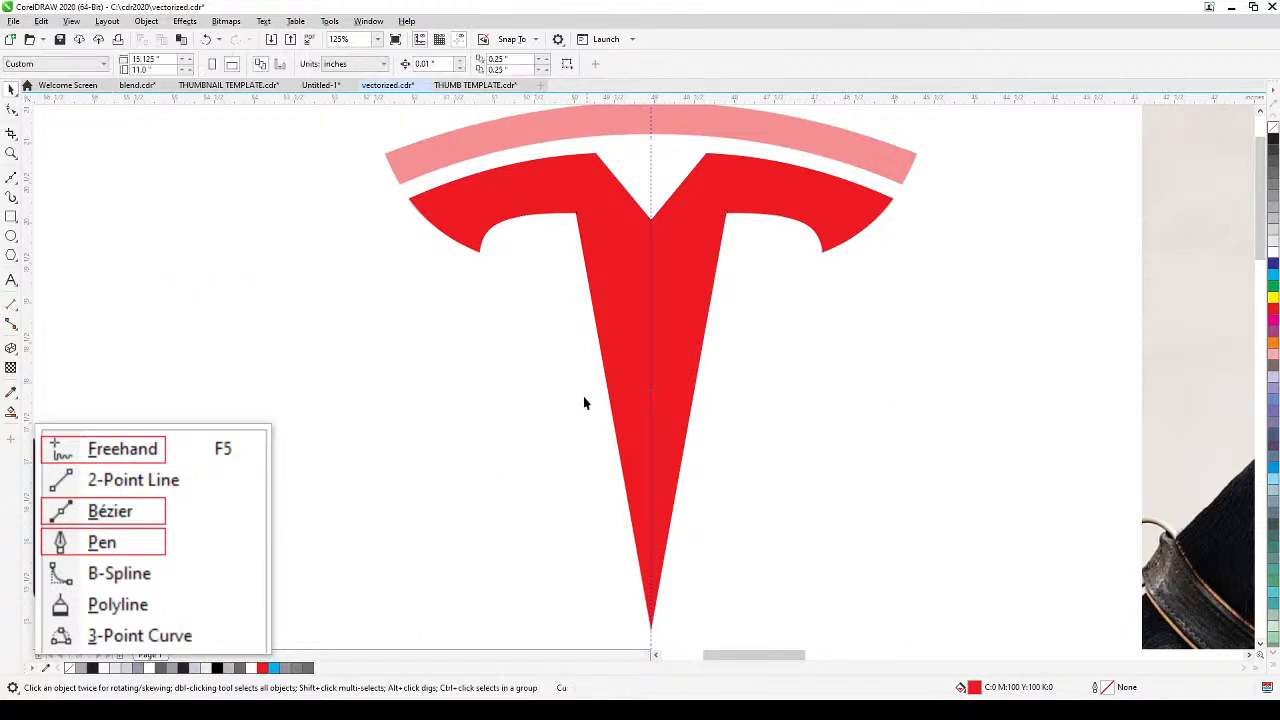
# Step: Draw an ellipse about 8.5 by 3.8 inches centred on the guideline, with its upper edge following the arc's lower edge
pyautogui.moveTo(650, 336); pyautogui.dragTo(667, 418)
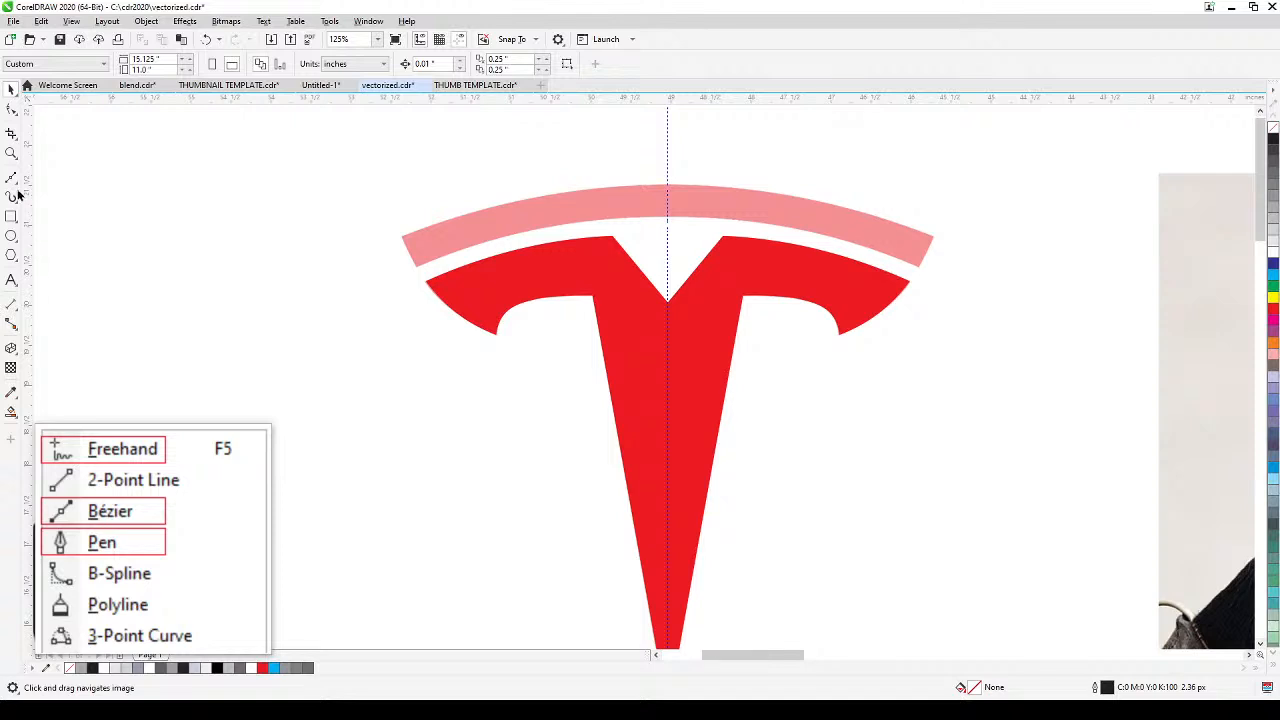
pyautogui.click(11, 238)
pyautogui.moveTo(364, 245); pyautogui.dragTo(946, 546)
pyautogui.press('space')
pyautogui.moveTo(659, 388); pyautogui.dragTo(665, 370)
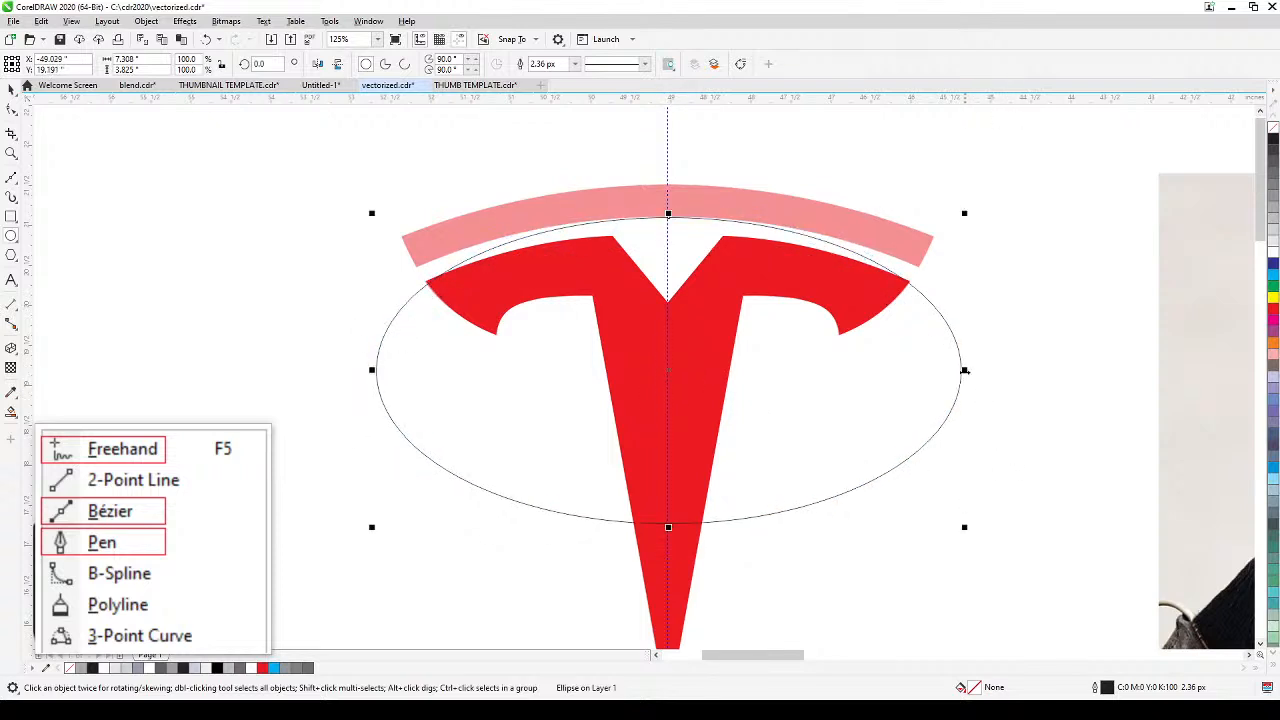
pyautogui.moveTo(964, 370); pyautogui.dragTo(1012, 391)
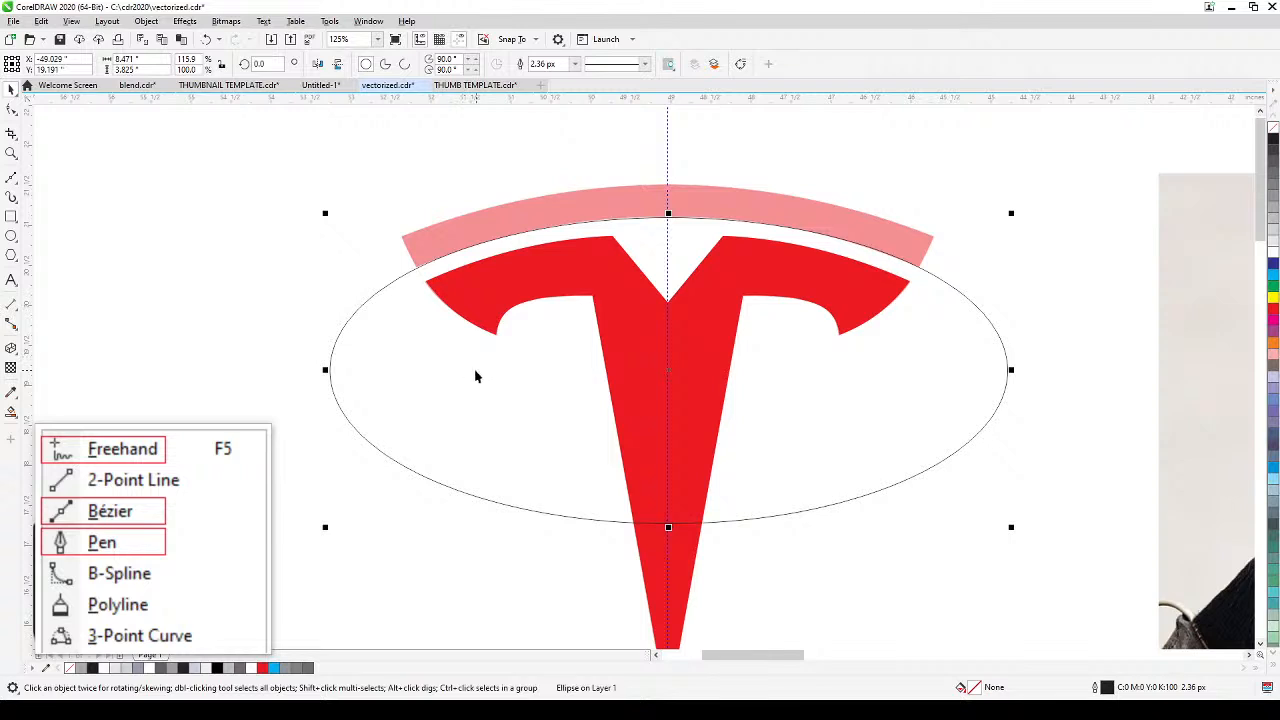
# Step: Duplicate the ellipse, raise the copy and resize it to about 8.7 by 3.8 inches to follow the arc's upper edge
pyautogui.press('KP_Add')
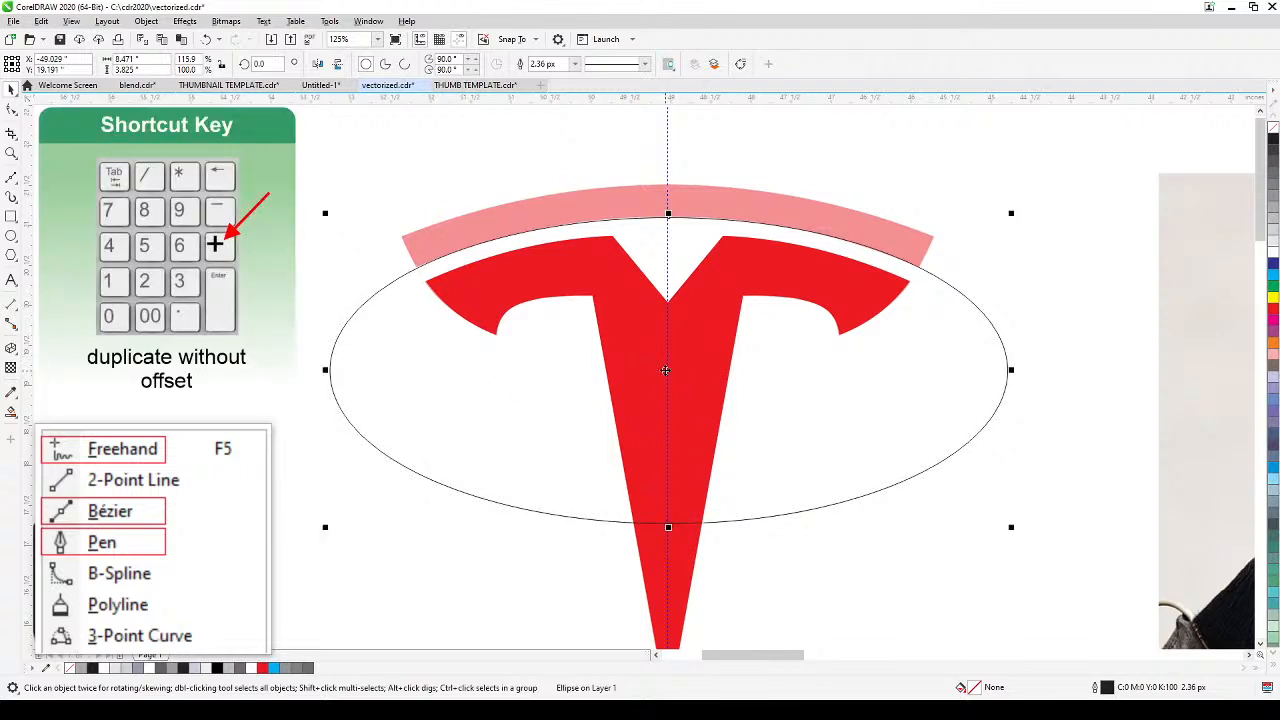
pyautogui.moveTo(667, 370); pyautogui.dragTo(674, 332)
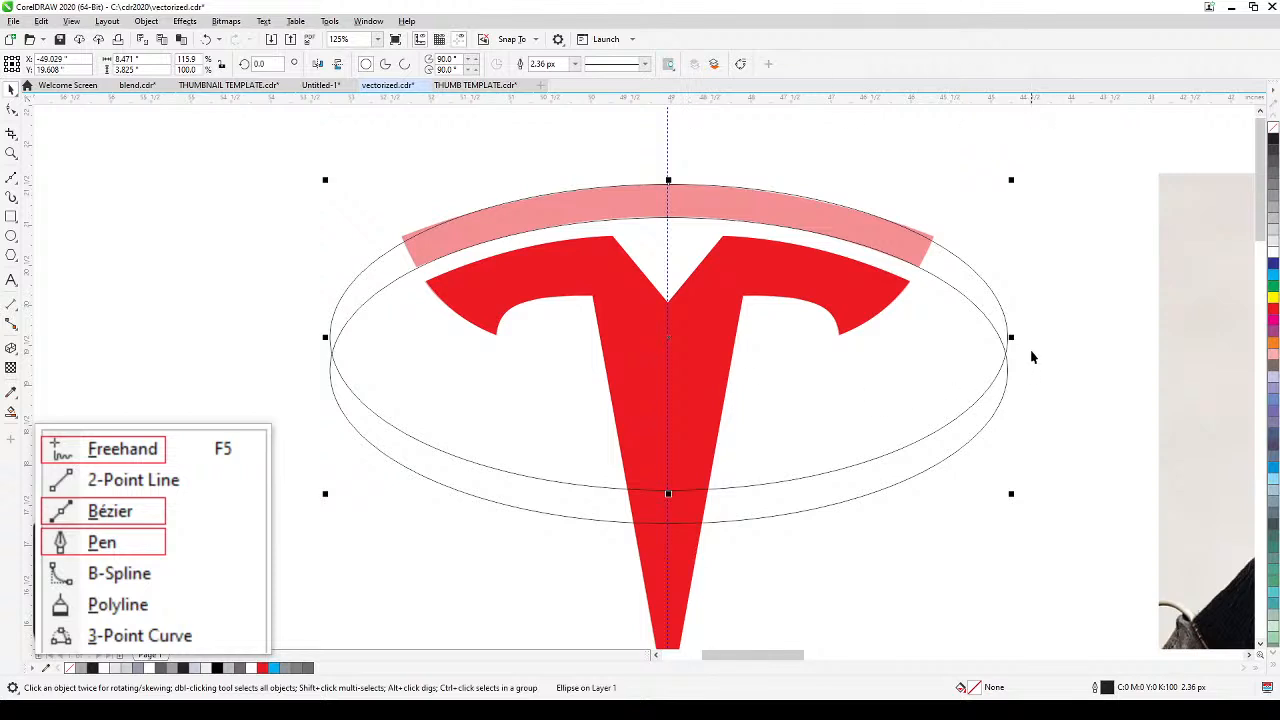
pyautogui.moveTo(1011, 337); pyautogui.dragTo(1024, 341)
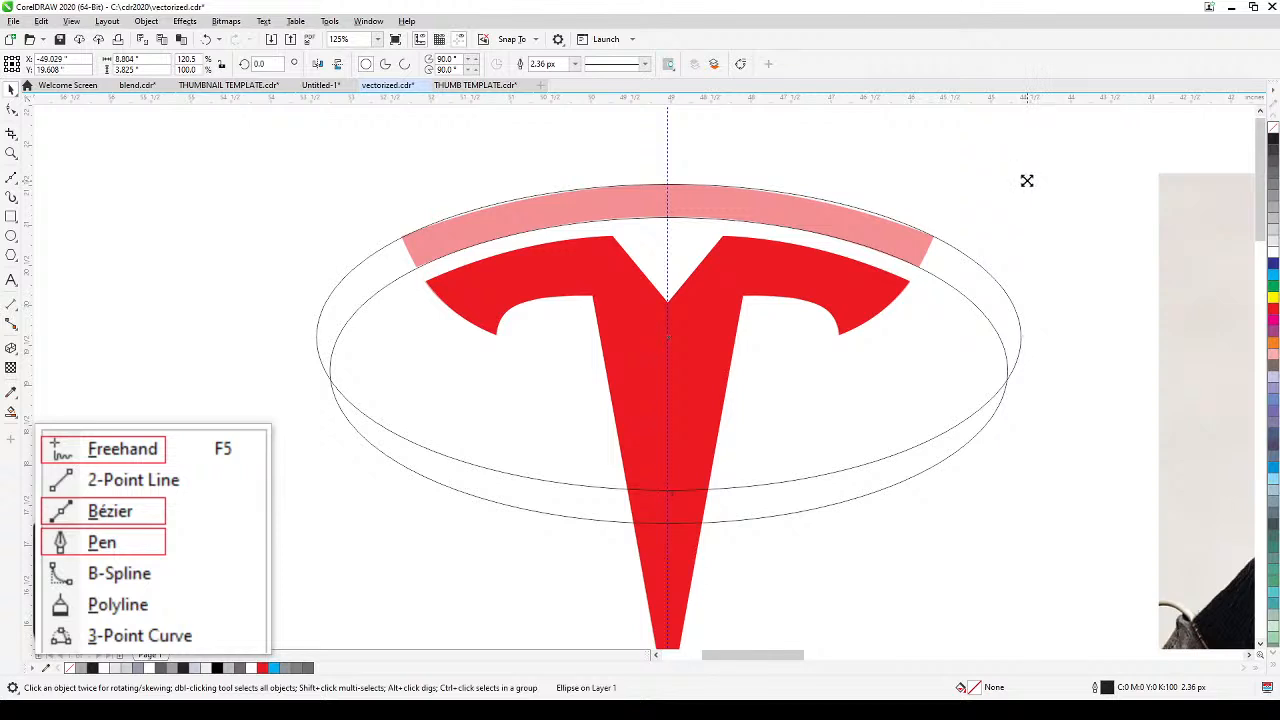
pyautogui.moveTo(1025, 180); pyautogui.dragTo(1023, 181)
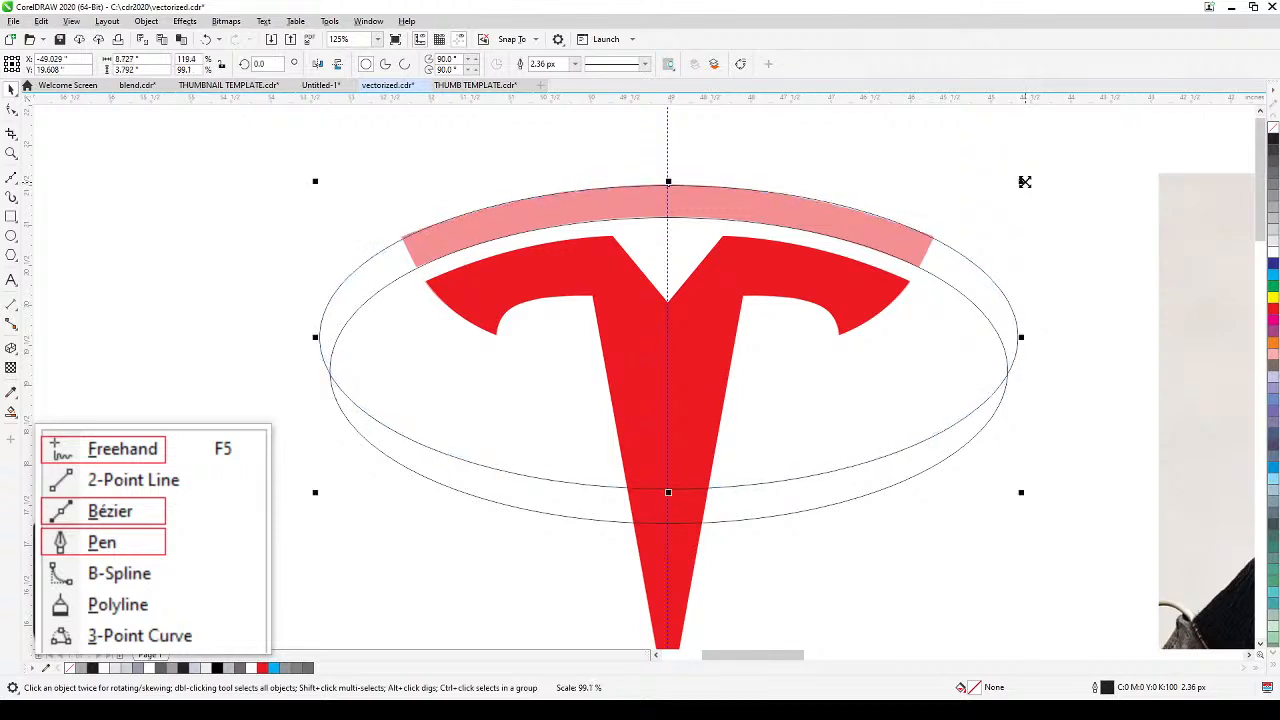
pyautogui.click(370, 183)
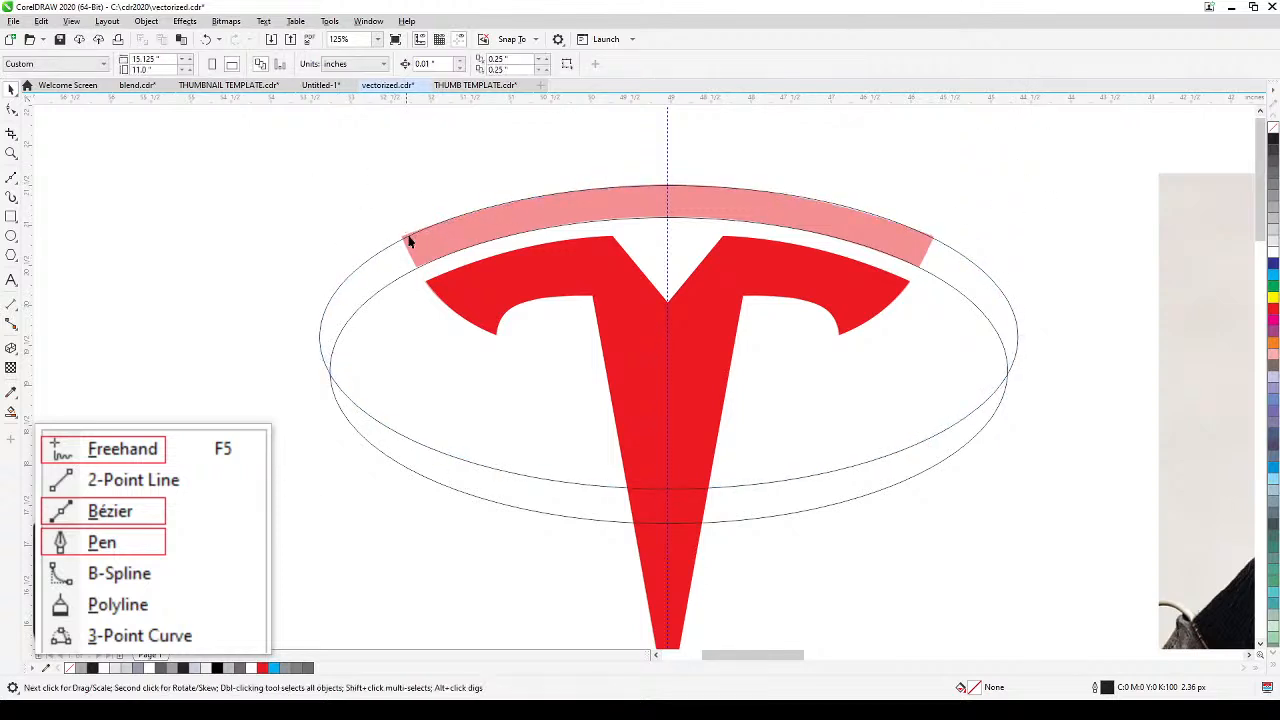
# Step: Draw a straight Bézier line along the arc's left end, crossing both ellipses
pyautogui.scroll(2, 367, 253)
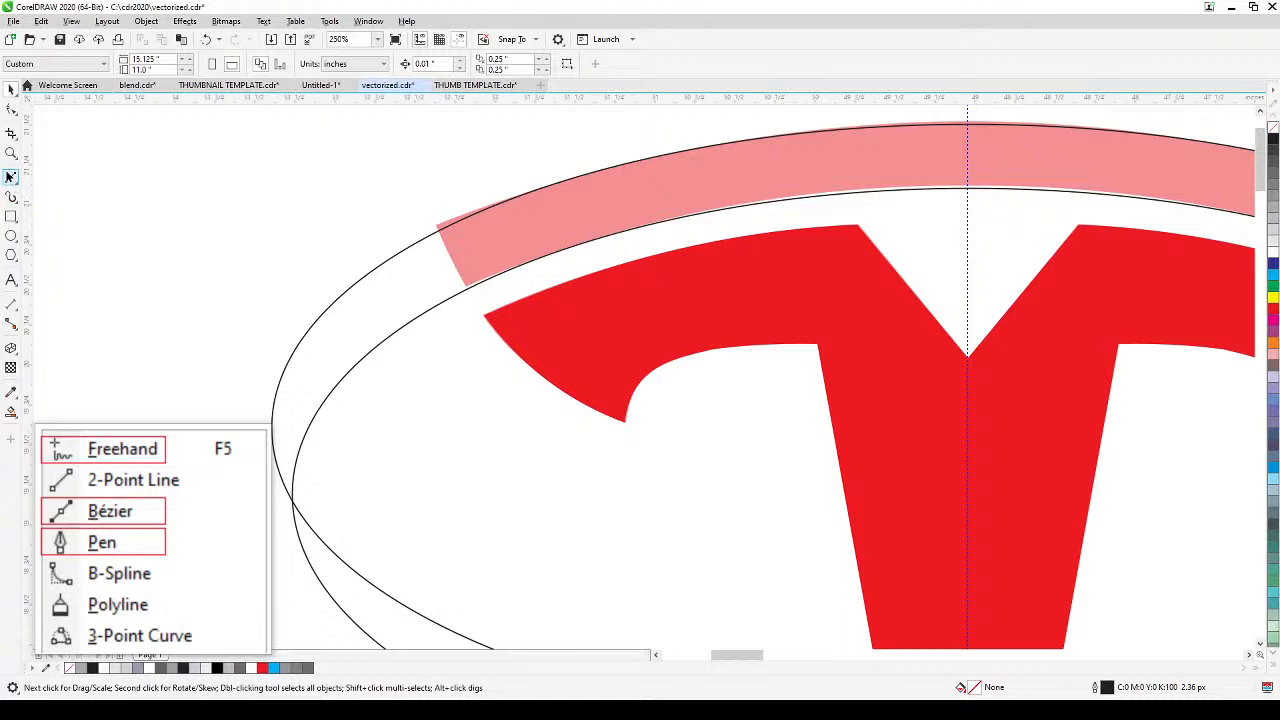
pyautogui.click(11, 177)
pyautogui.click(432, 214)
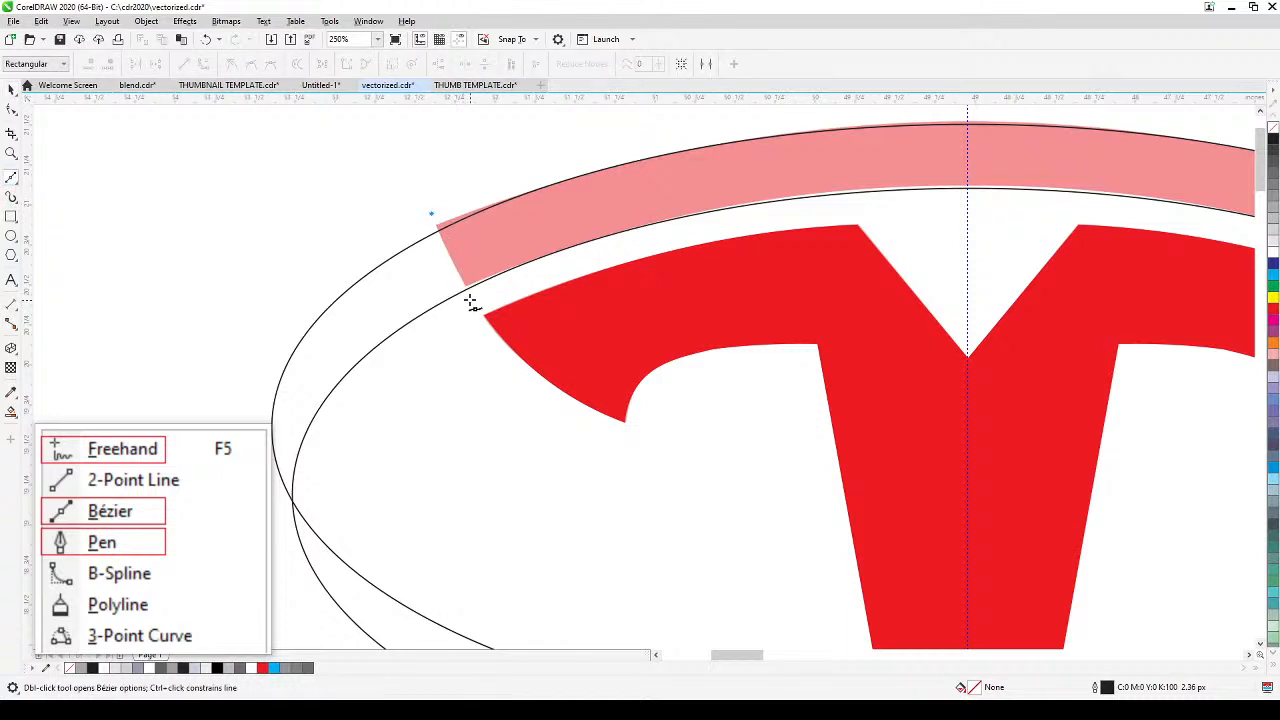
pyautogui.click(468, 297)
# Step: Draw a separate straight Bézier line along the arc's right end, crossing both ellipses
pyautogui.moveTo(749, 303); pyautogui.dragTo(239, 375)
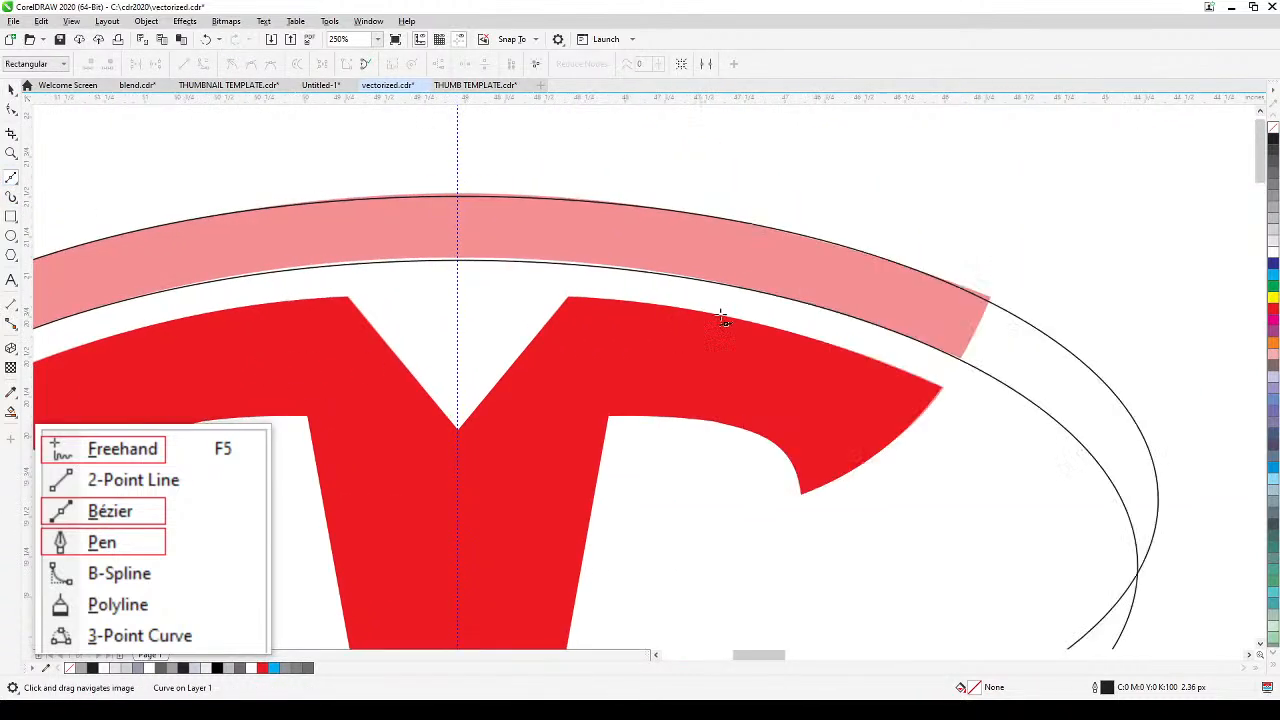
pyautogui.click(991, 289)
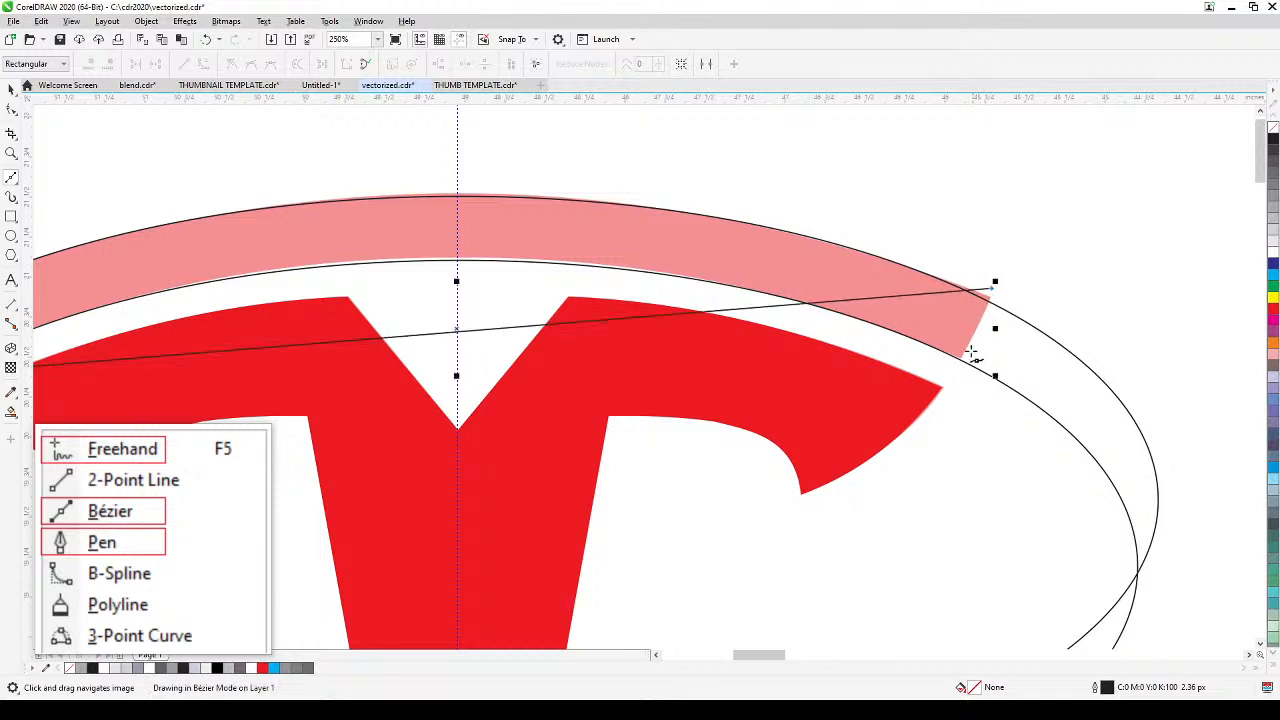
pyautogui.hotkey('ctrl', 'z')
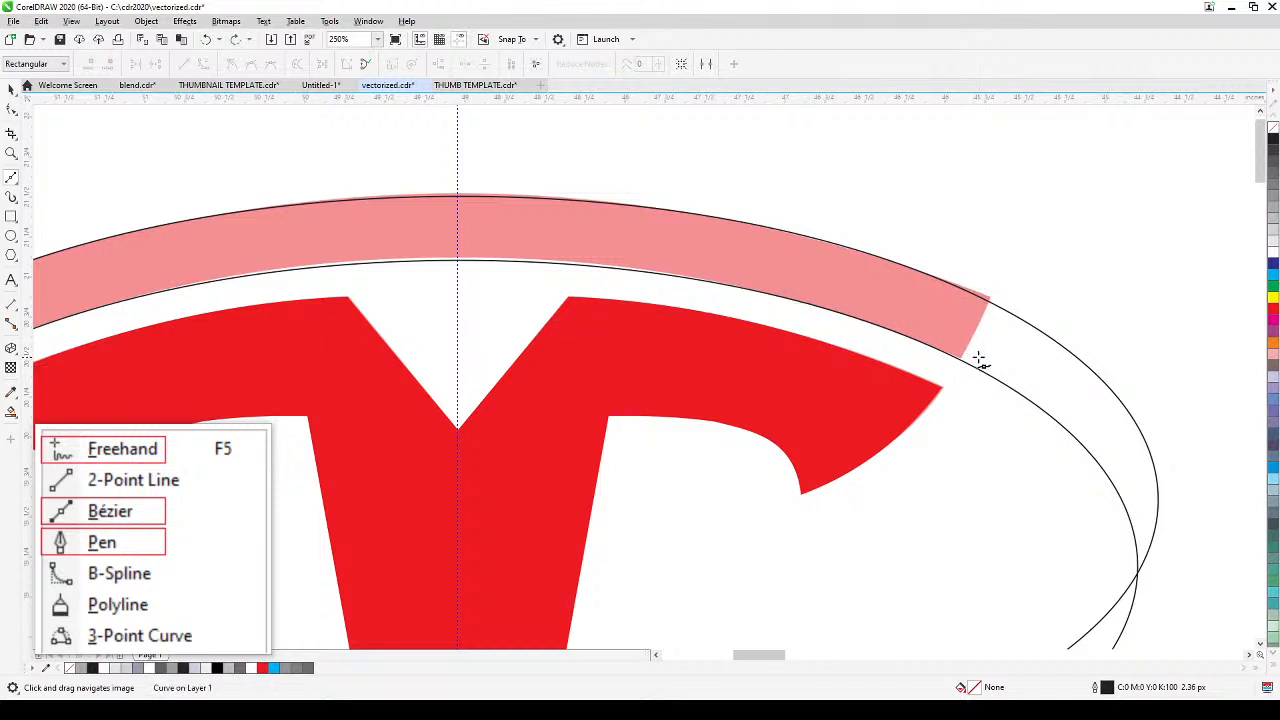
pyautogui.click(991, 289)
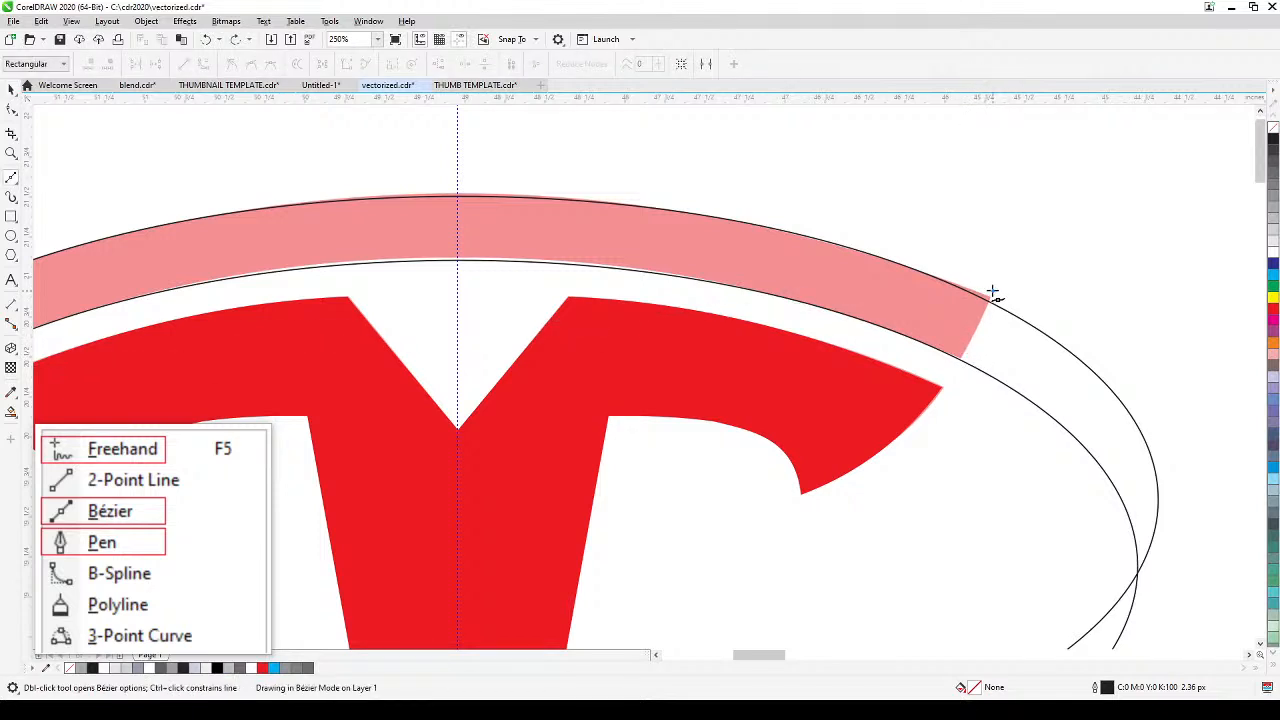
pyautogui.click(958, 367)
pyautogui.scroll(-3, 921, 389)
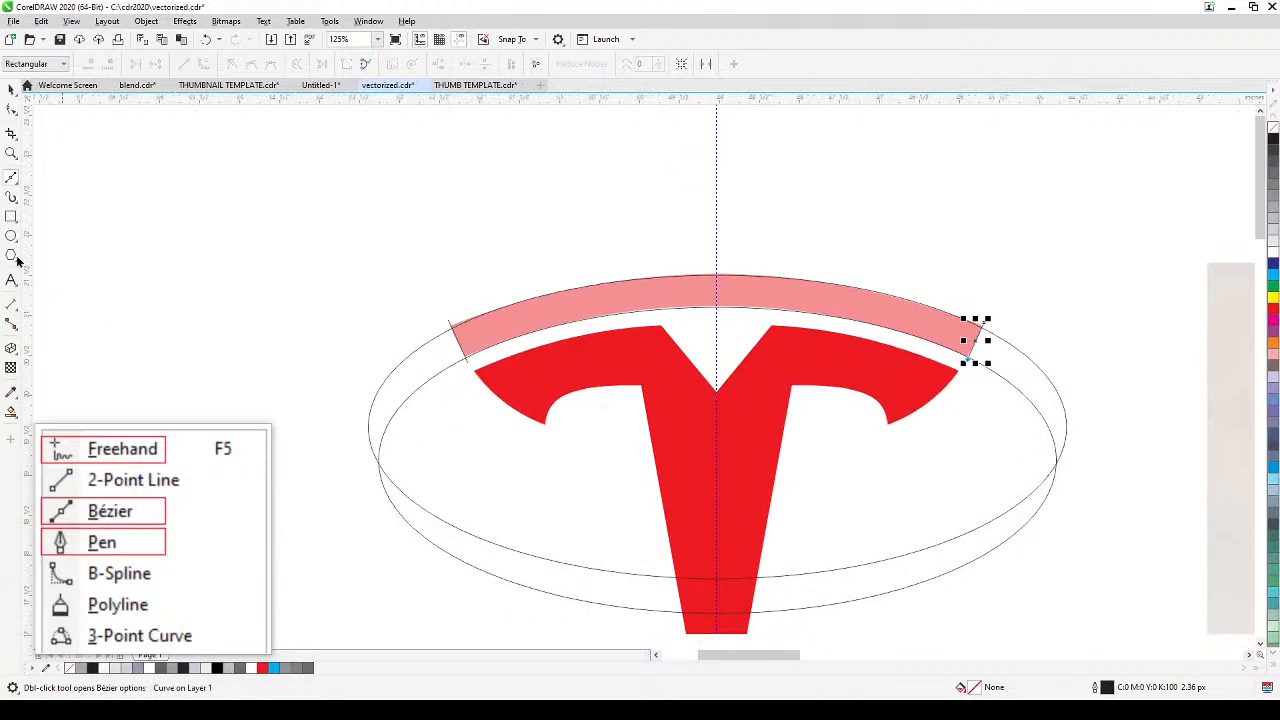
# Step: Use Smart Fill to create a filled shape from the arc region enclosed by the ellipses and end lines
pyautogui.click(11, 91)
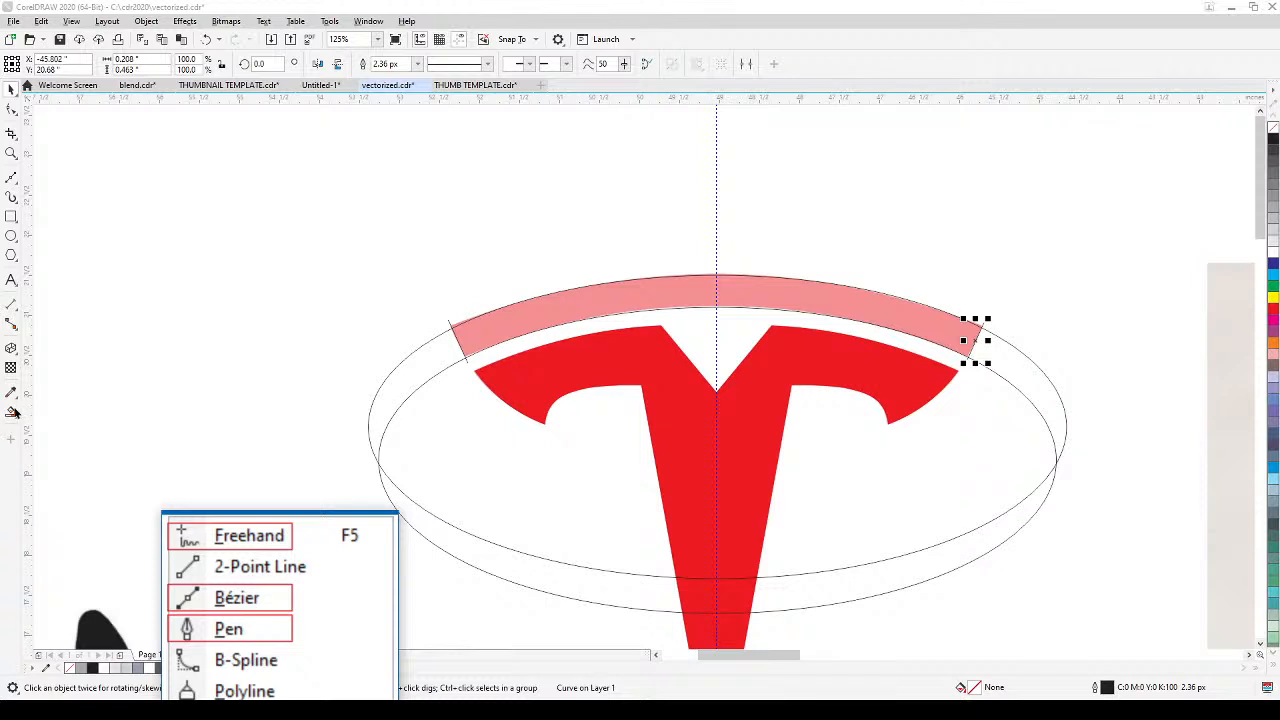
pyautogui.click(14, 414)
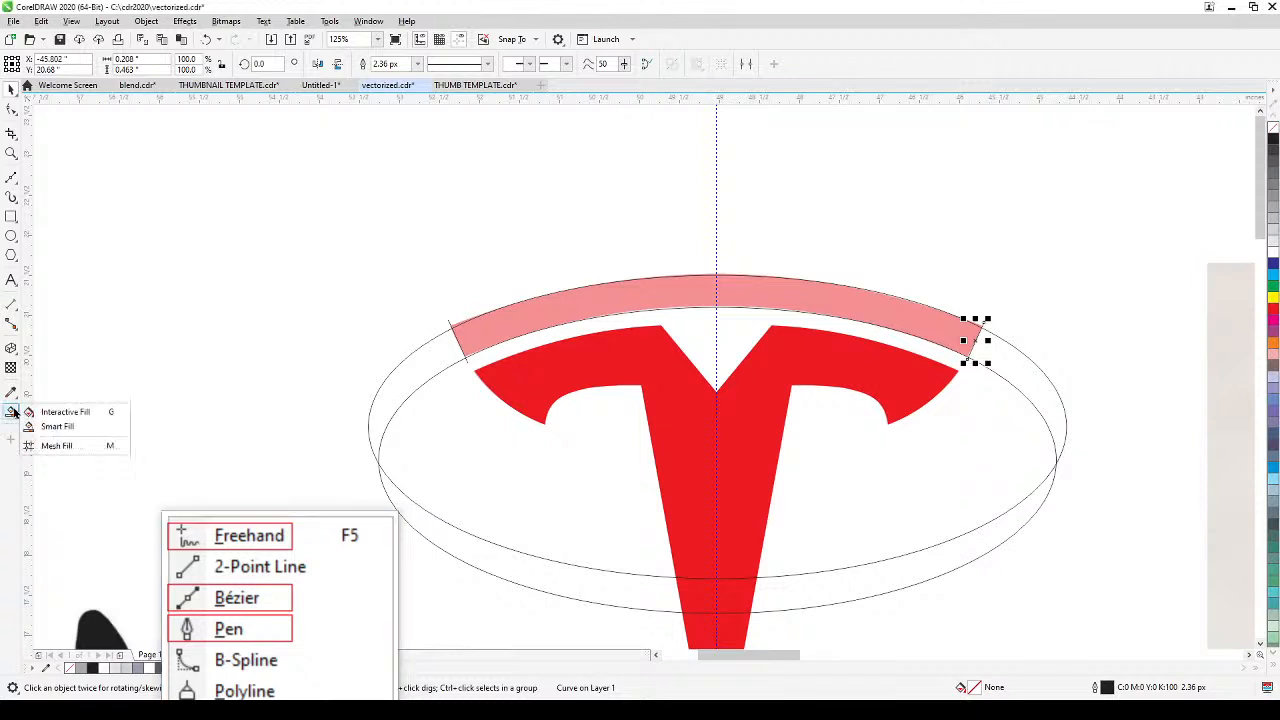
pyautogui.click(71, 430)
pyautogui.click(611, 292)
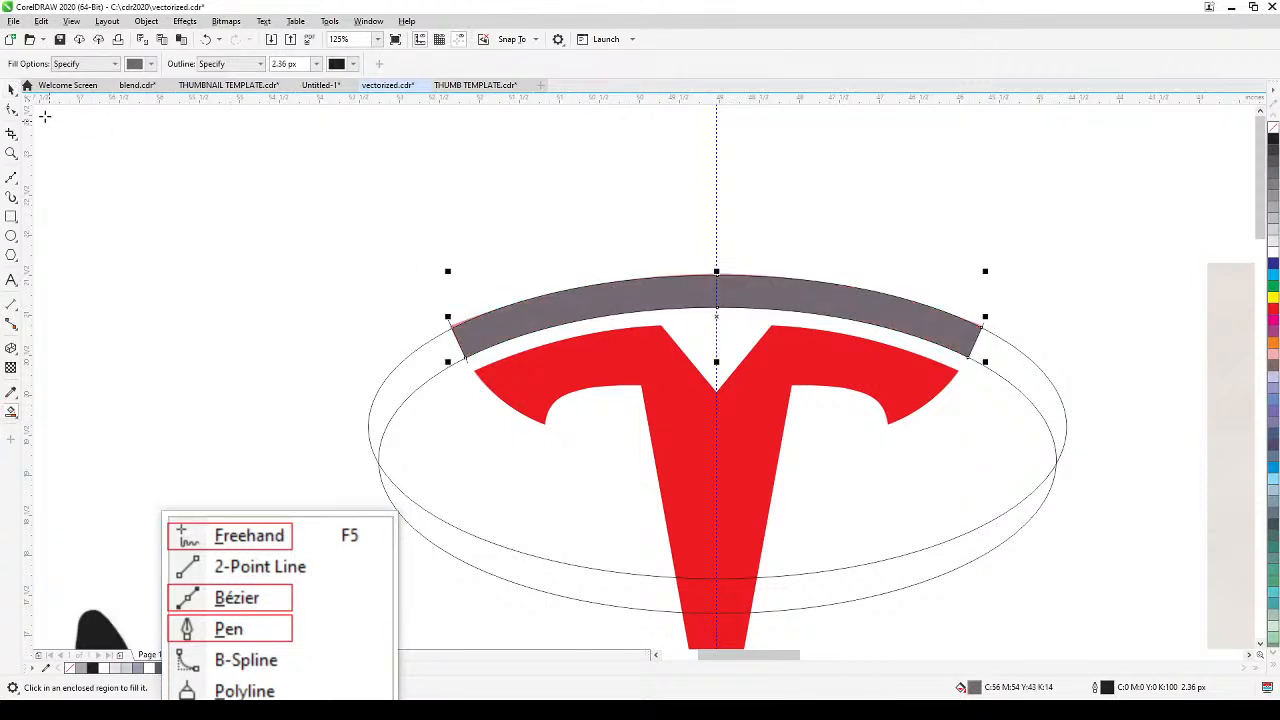
# Step: Delete both construction ellipses around the emblem
pyautogui.click(11, 88)
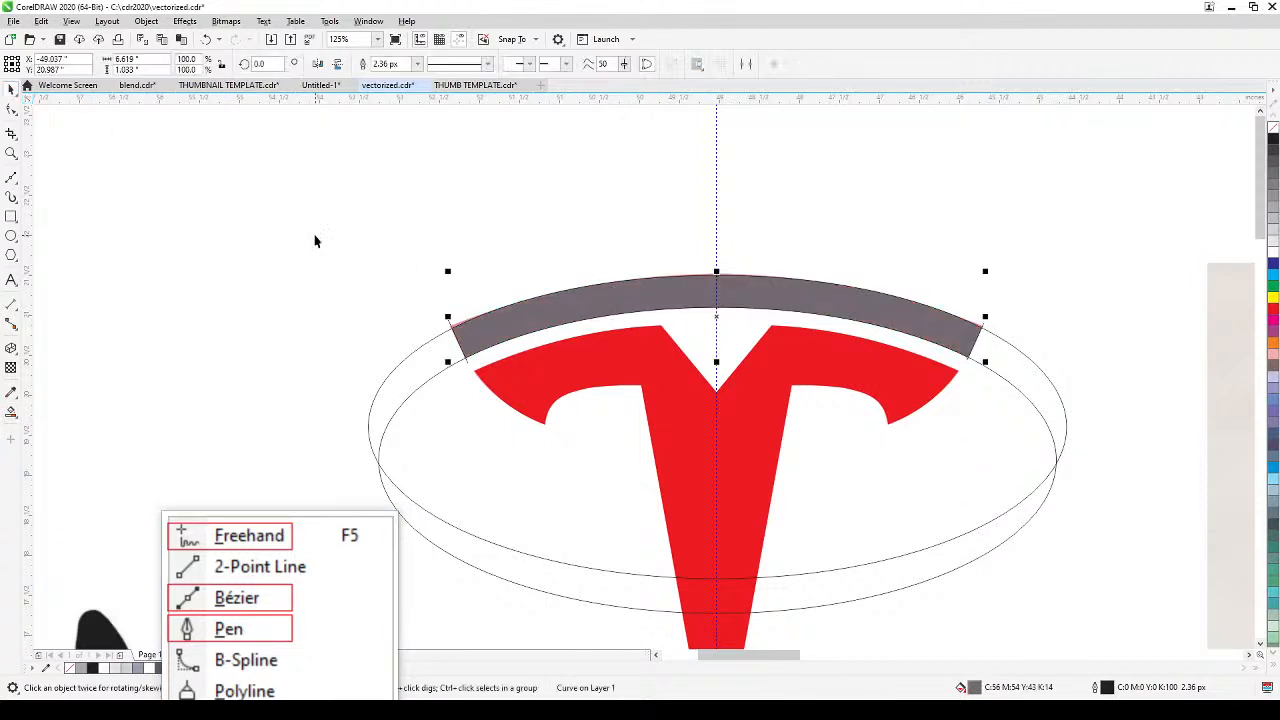
pyautogui.click(440, 373)
pyautogui.press('Delete')
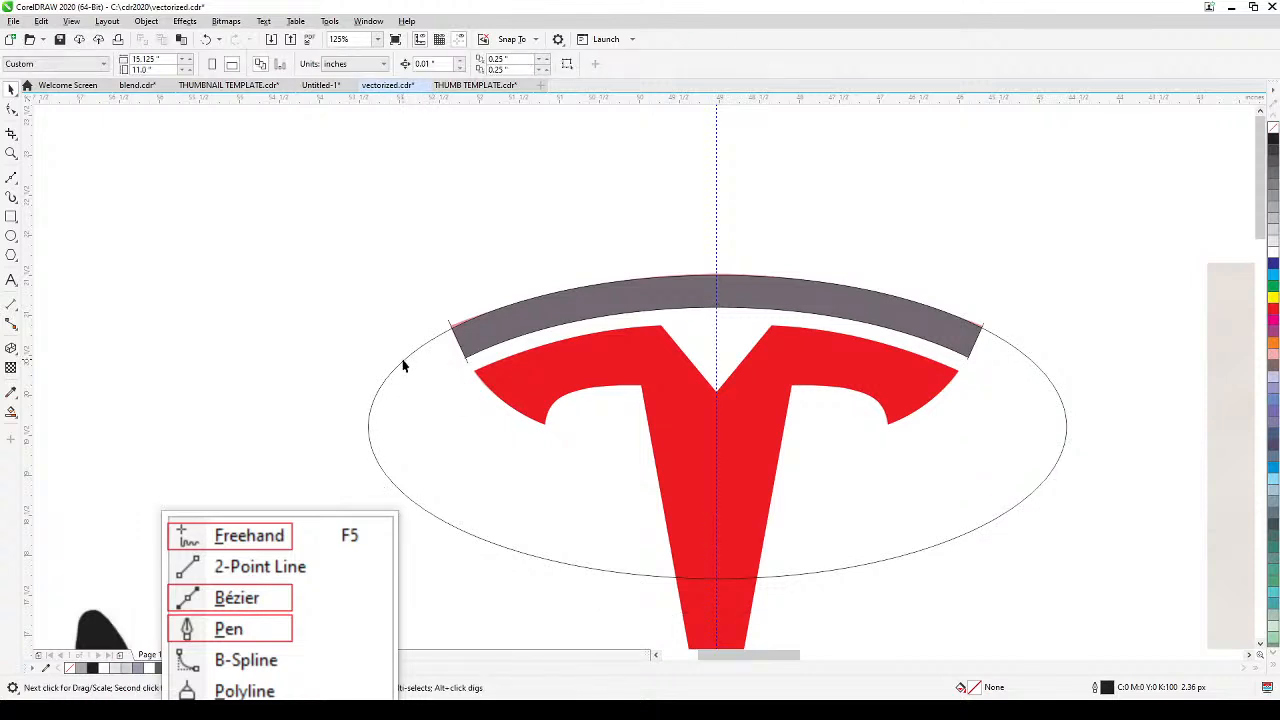
pyautogui.click(403, 366)
pyautogui.press('Delete')
# Step: Fill the arc shape with red (C0 M100 Y100 K0) and remove its outline
pyautogui.click(751, 297)
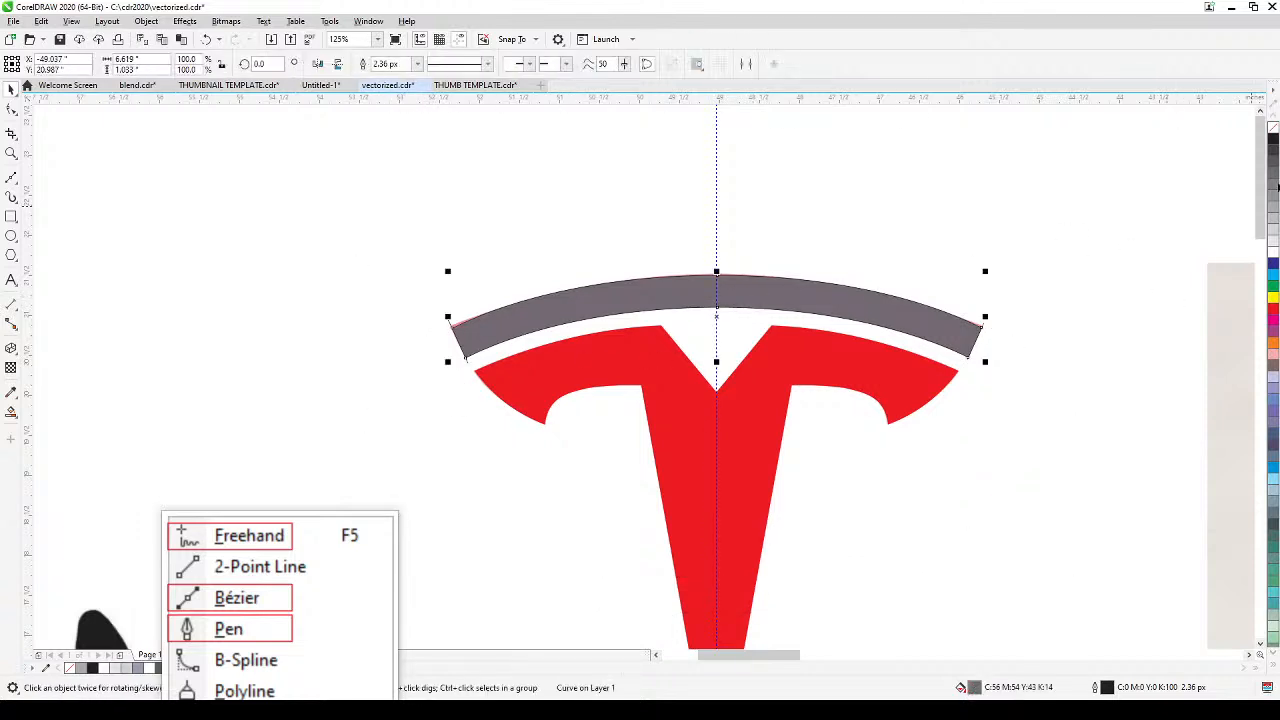
pyautogui.click(1274, 308)
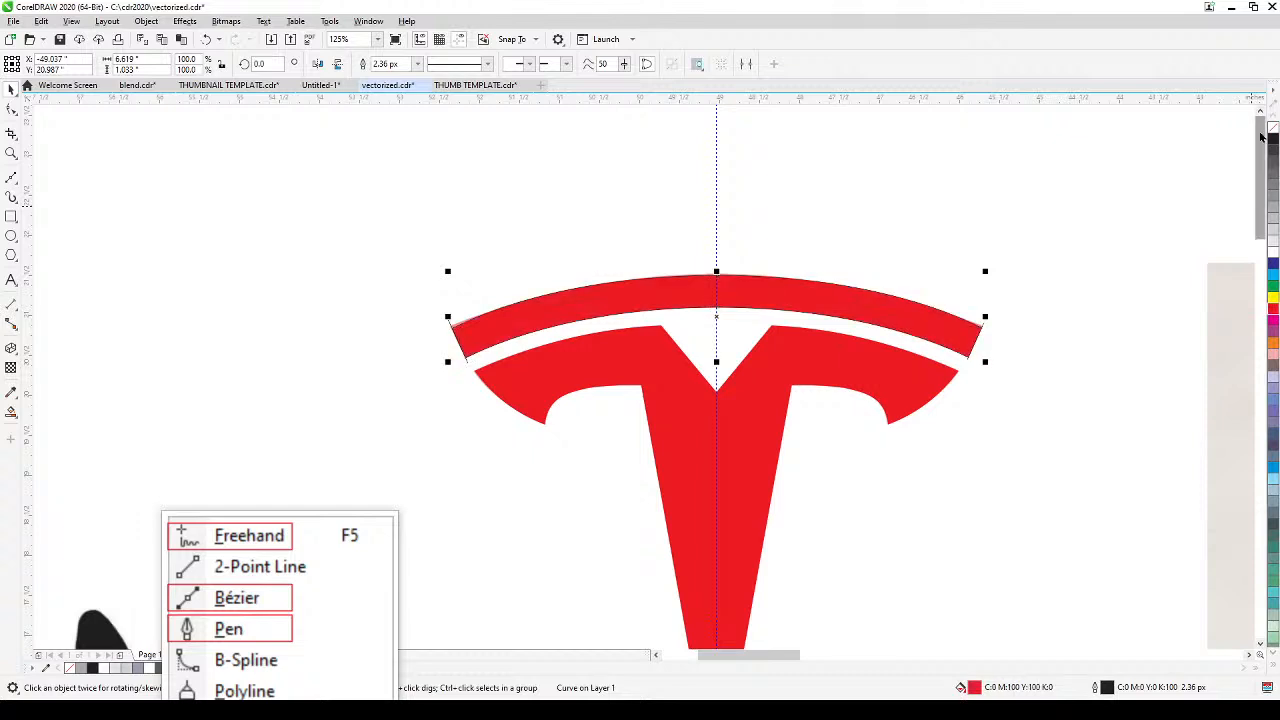
pyautogui.rightClick(1273, 128)
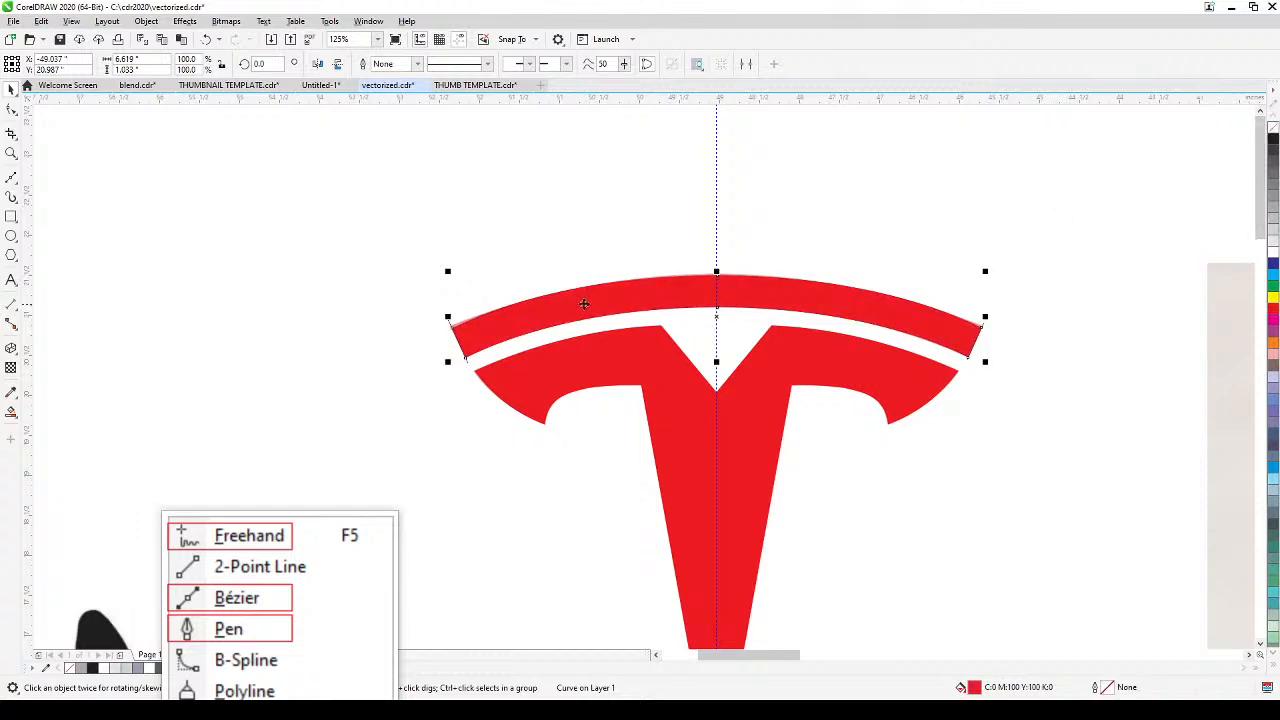
pyautogui.scroll(2, 583, 301)
pyautogui.moveTo(464, 331); pyautogui.dragTo(597, 305)
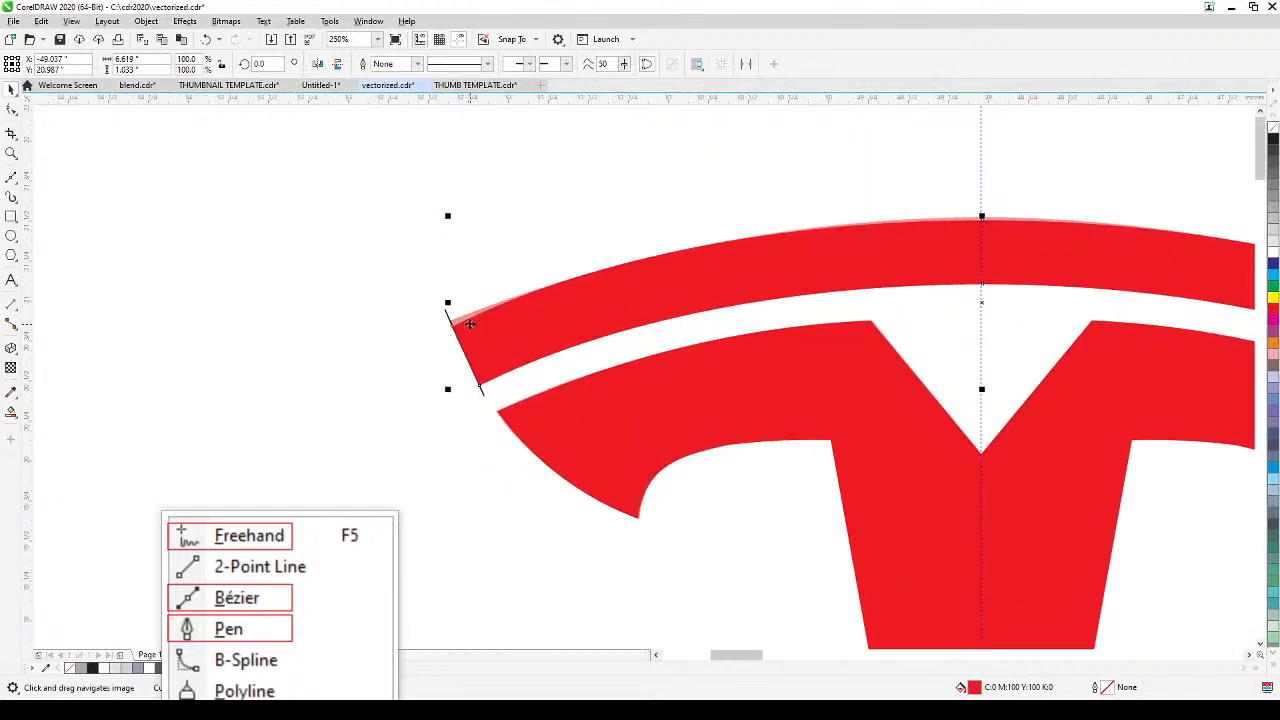
# Step: Move the red arc's two upper end nodes onto the bitmap's corners and adjust the right handle so the top edge follows the tracing image
pyautogui.click(11, 113)
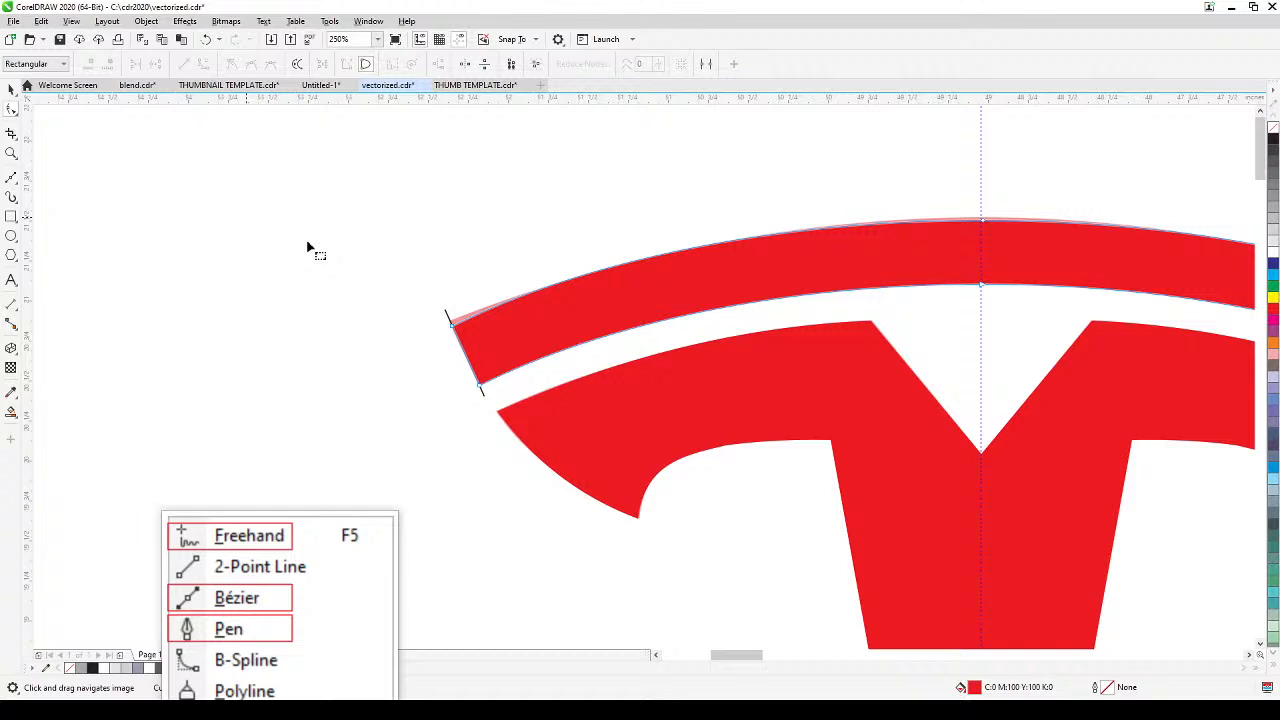
pyautogui.click(455, 328)
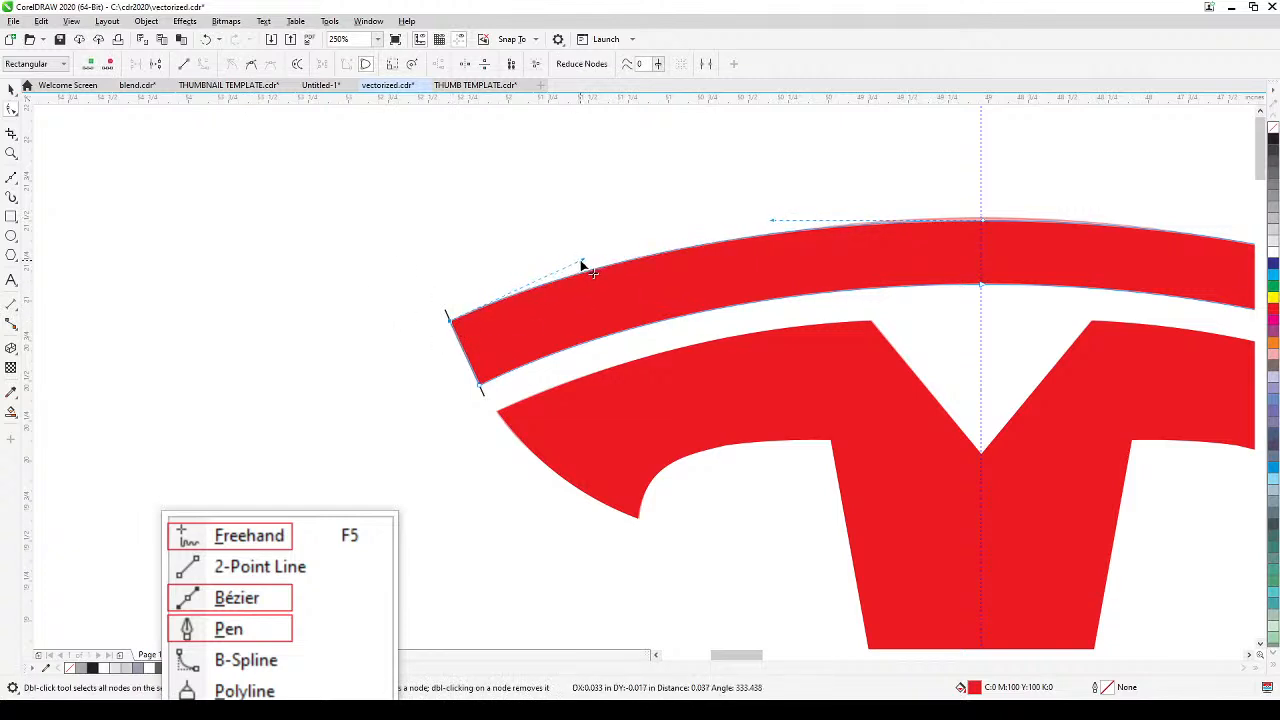
pyautogui.scroll(-2, 851, 362)
pyautogui.scroll(4, 940, 386)
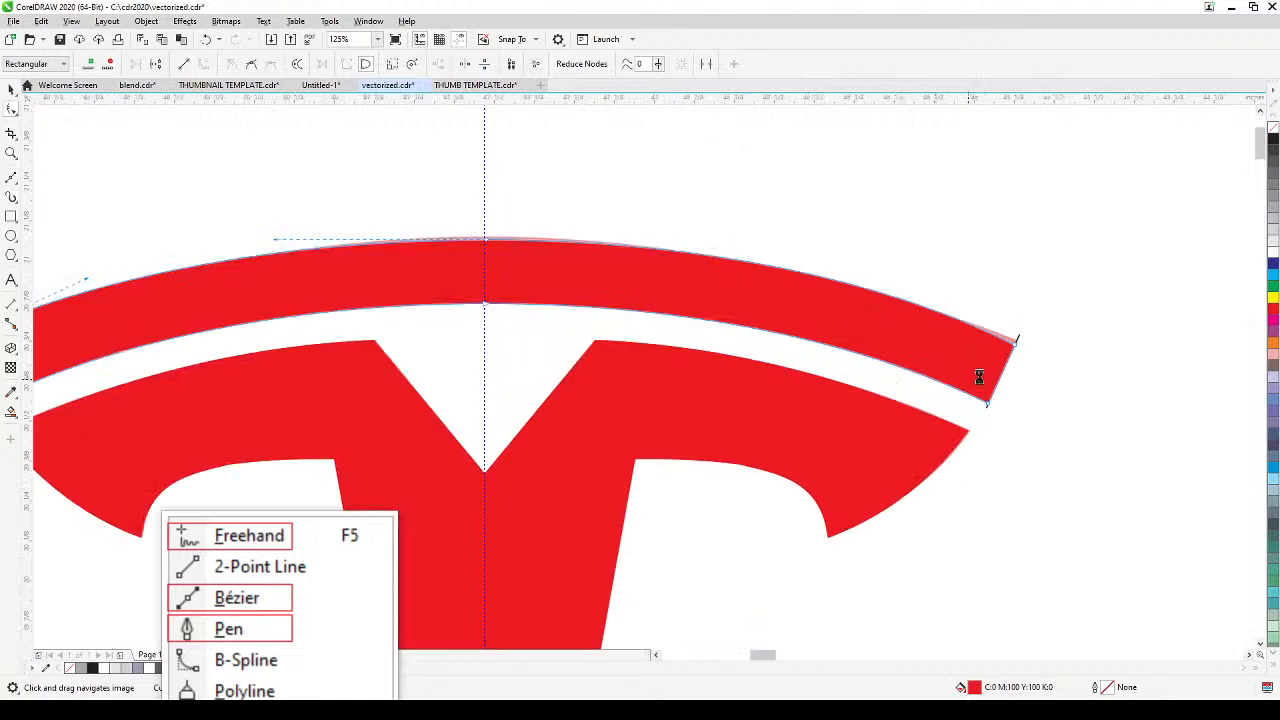
pyautogui.click(1064, 313)
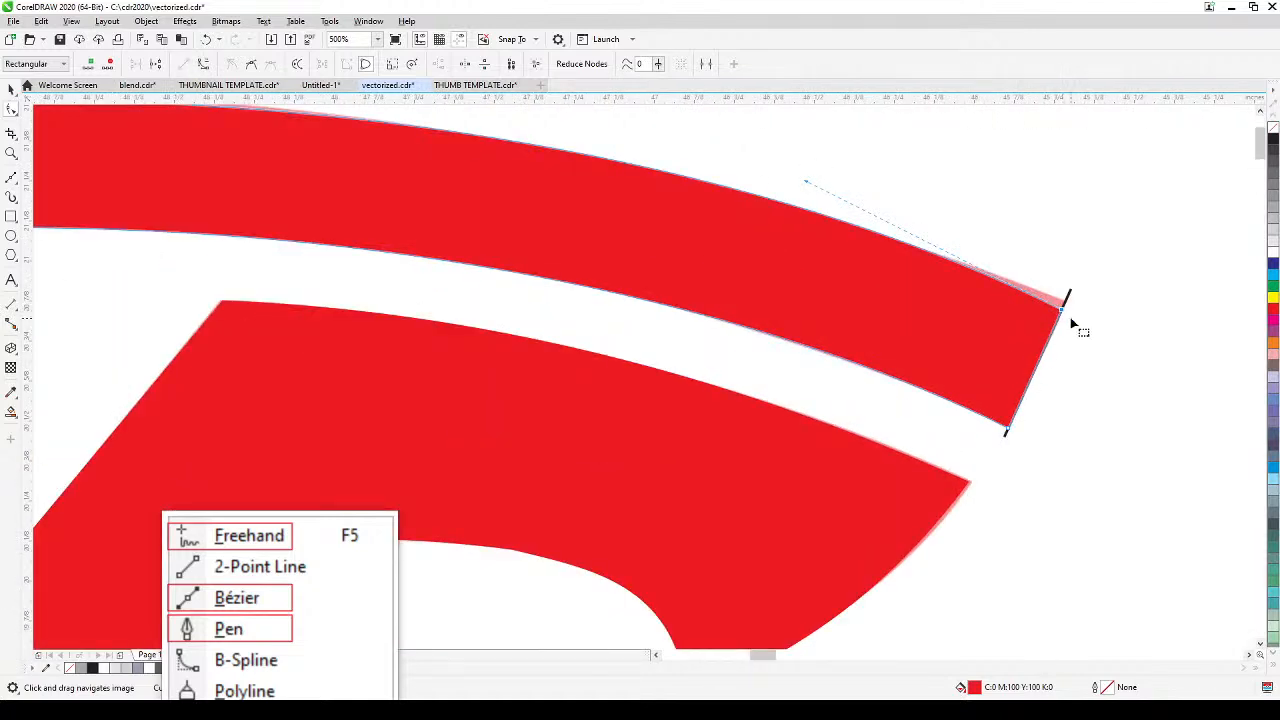
pyautogui.moveTo(1062, 310); pyautogui.dragTo(1065, 302)
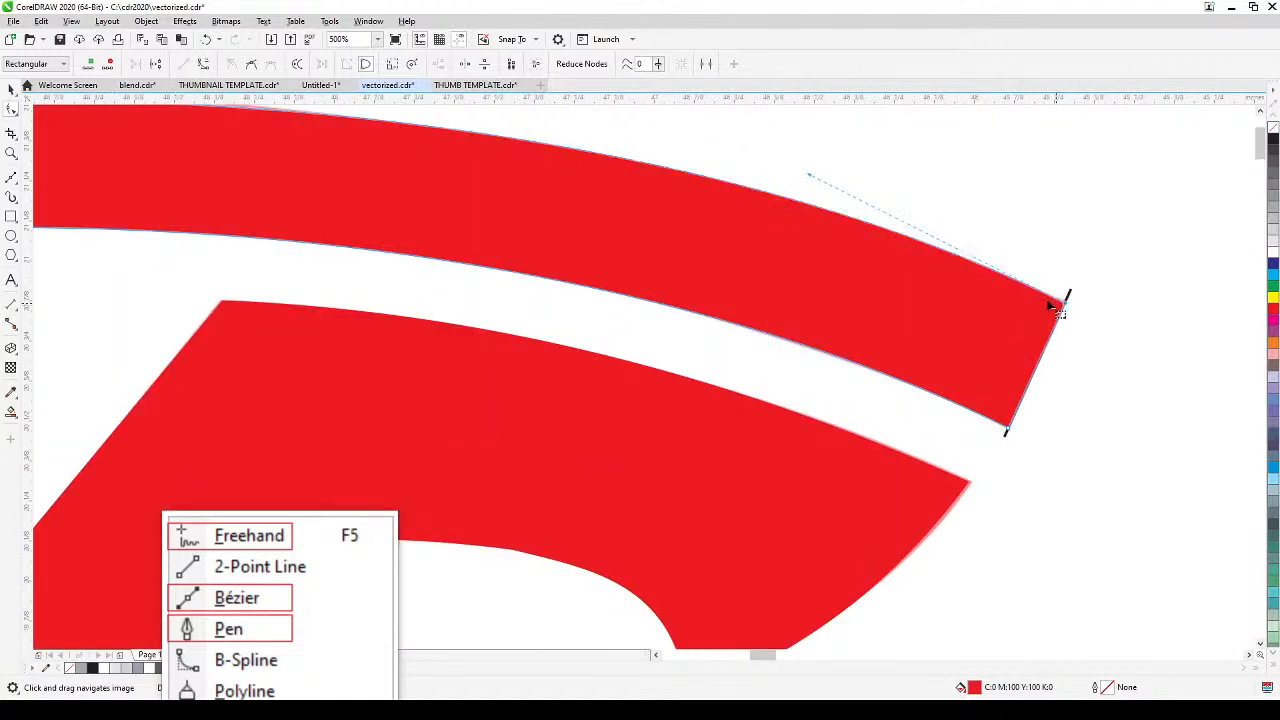
pyautogui.moveTo(810, 178); pyautogui.dragTo(826, 200)
pyautogui.scroll(-2, 666, 346)
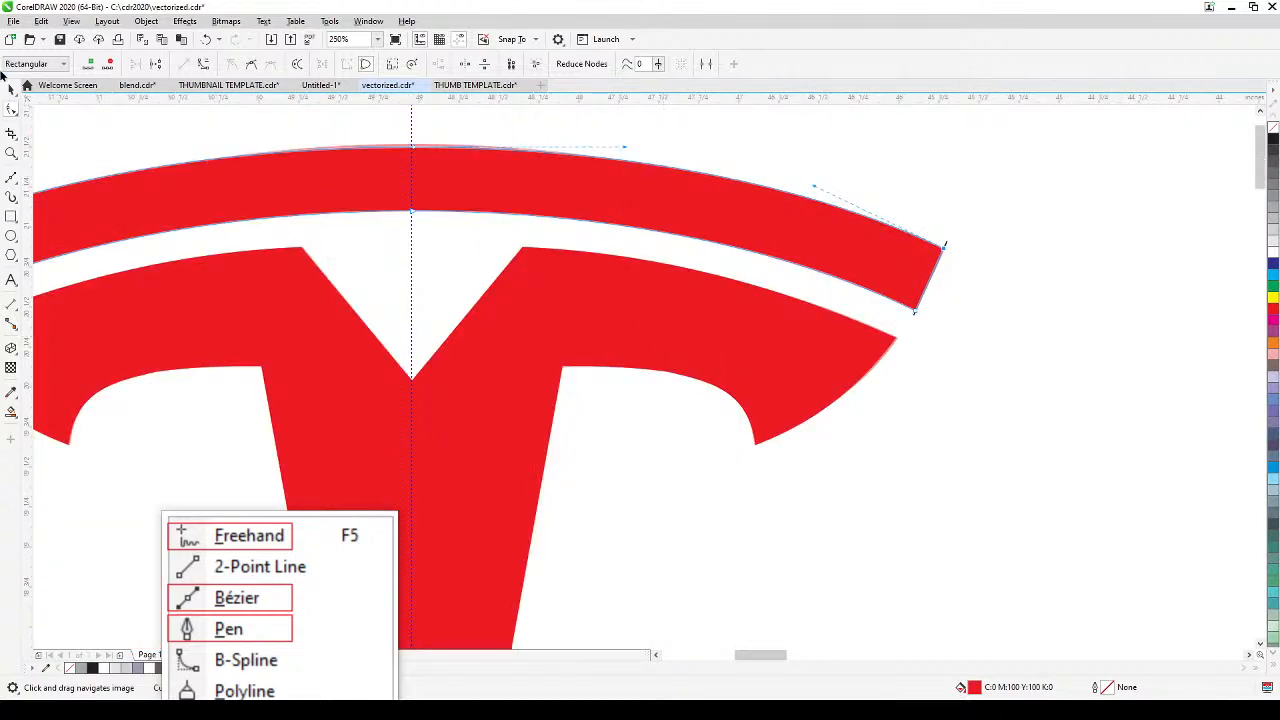
# Step: Delete the leftover construction lines at the arc's ends and the vertical guideline through the emblem
pyautogui.click(12, 91)
pyautogui.scroll(-1, 832, 415)
pyautogui.moveTo(971, 289); pyautogui.dragTo(844, 489)
pyautogui.click(850, 505)
pyautogui.moveTo(763, 525); pyautogui.dragTo(849, 400)
pyautogui.scroll(-1, 841, 494)
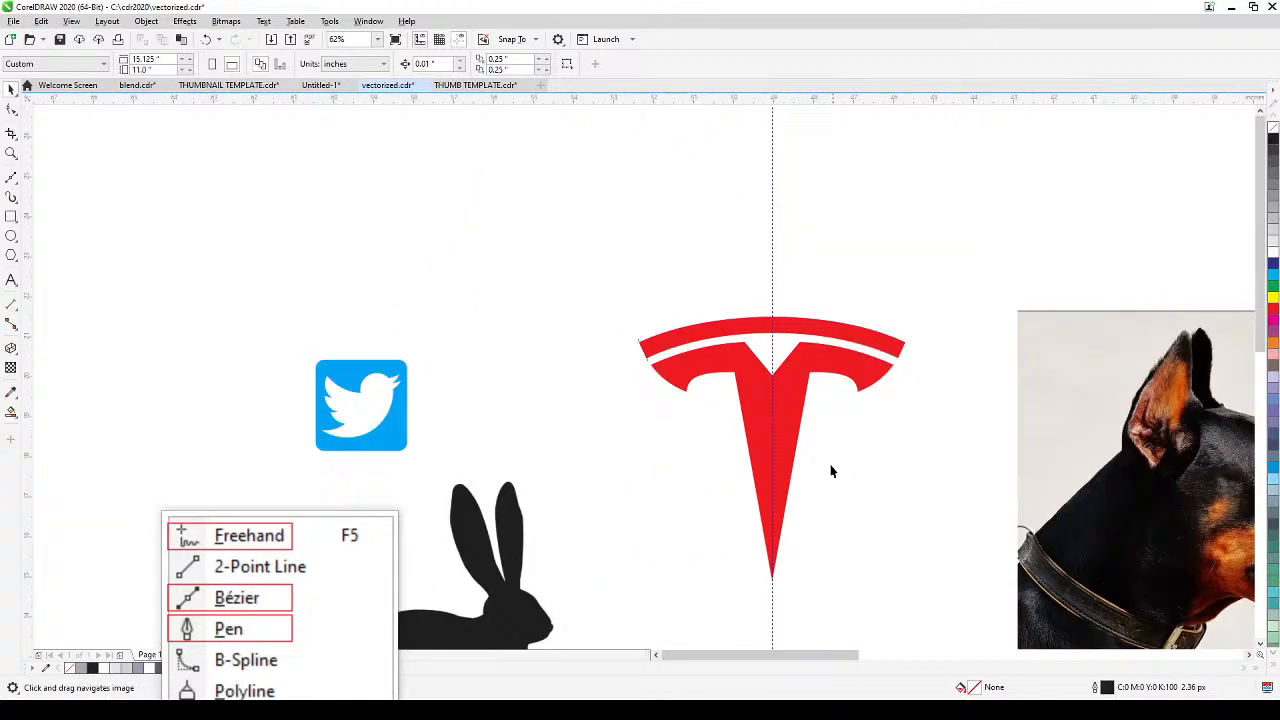
pyautogui.click(772, 247)
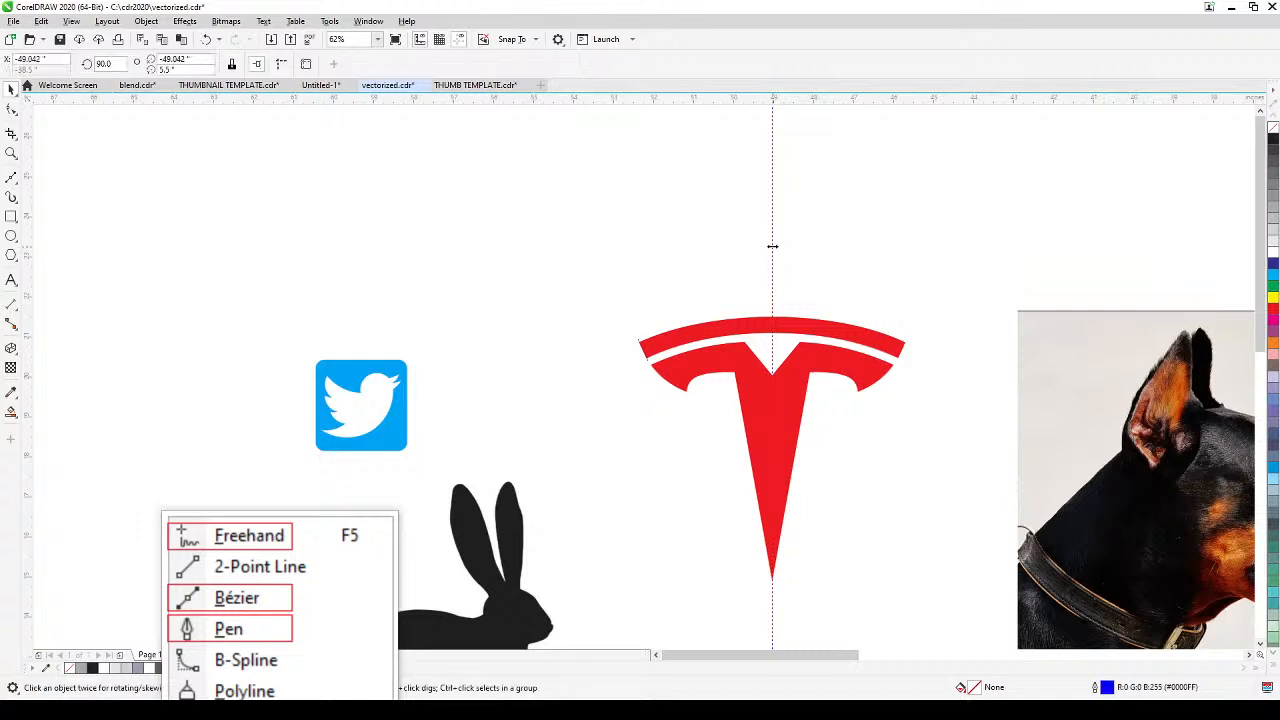
pyautogui.press('Delete')
pyautogui.moveTo(692, 420); pyautogui.dragTo(706, 317)
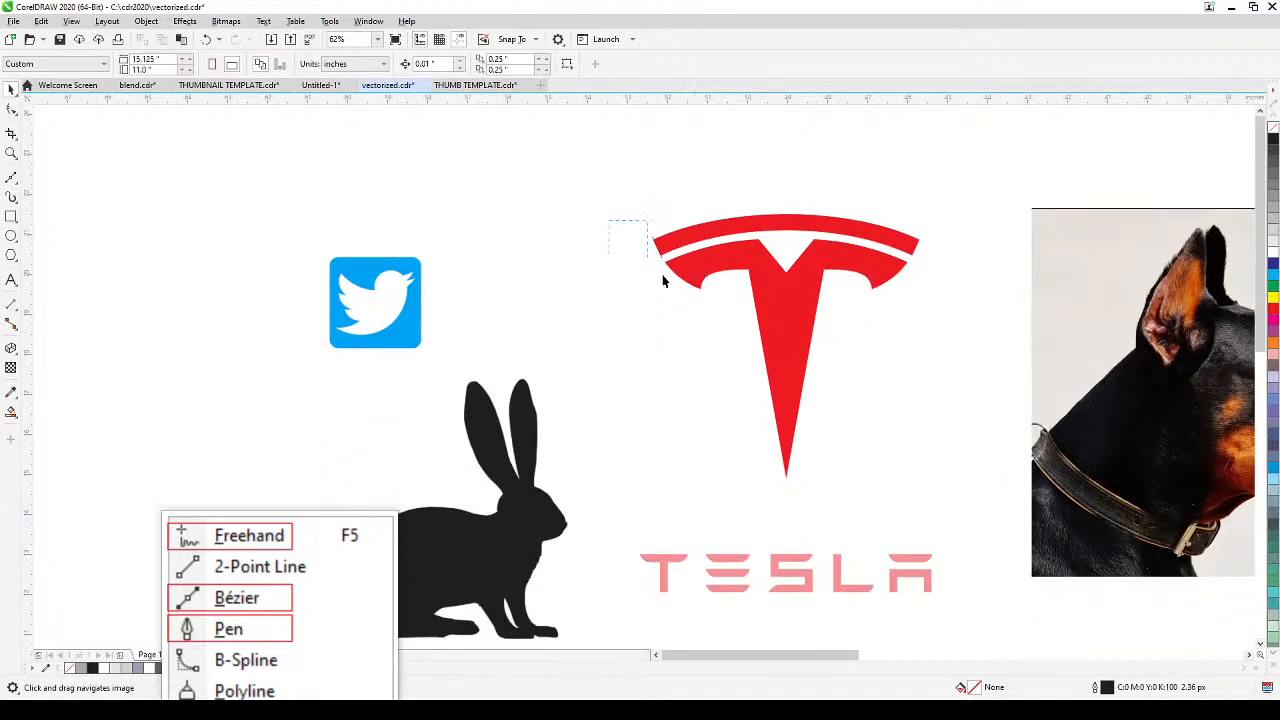
pyautogui.moveTo(662, 281); pyautogui.dragTo(669, 286)
pyautogui.press('Delete')
# Step: Apply a uniform transparency of 50 to the black rabbit bitmap
pyautogui.moveTo(560, 477); pyautogui.dragTo(746, 323)
pyautogui.scroll(1, 704, 395)
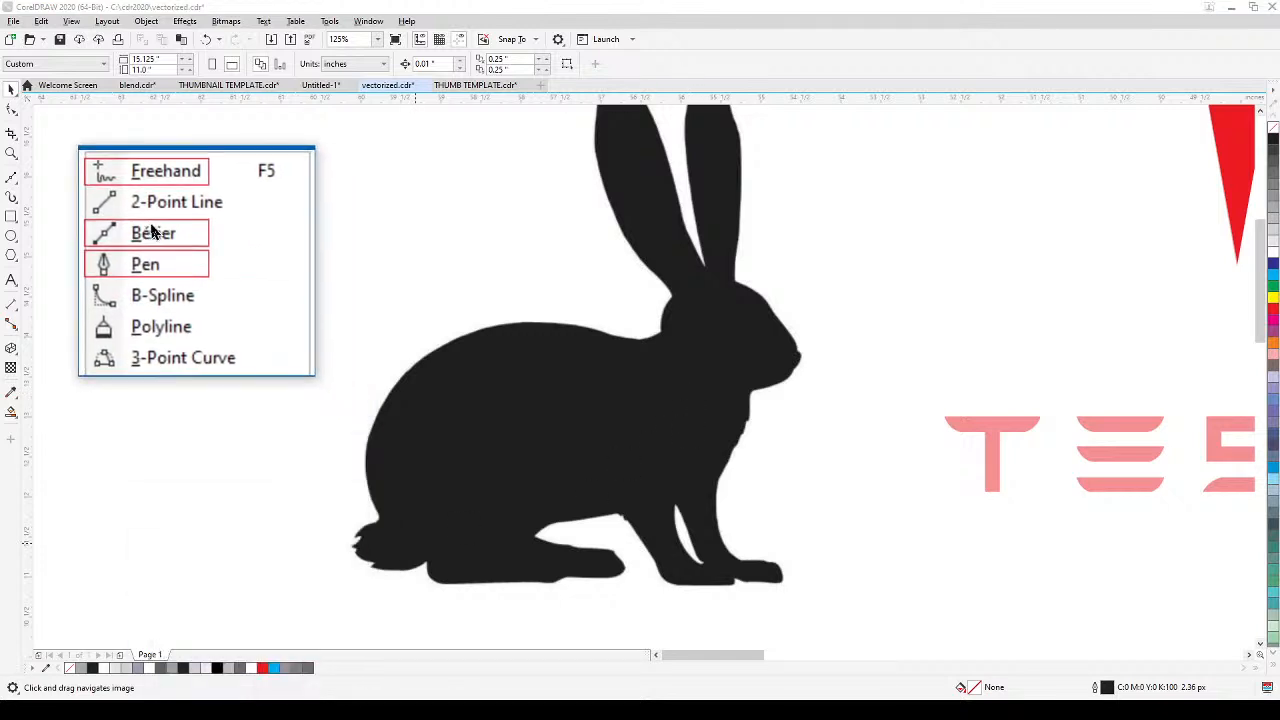
pyautogui.click(639, 435)
pyautogui.moveTo(639, 435); pyautogui.dragTo(621, 467)
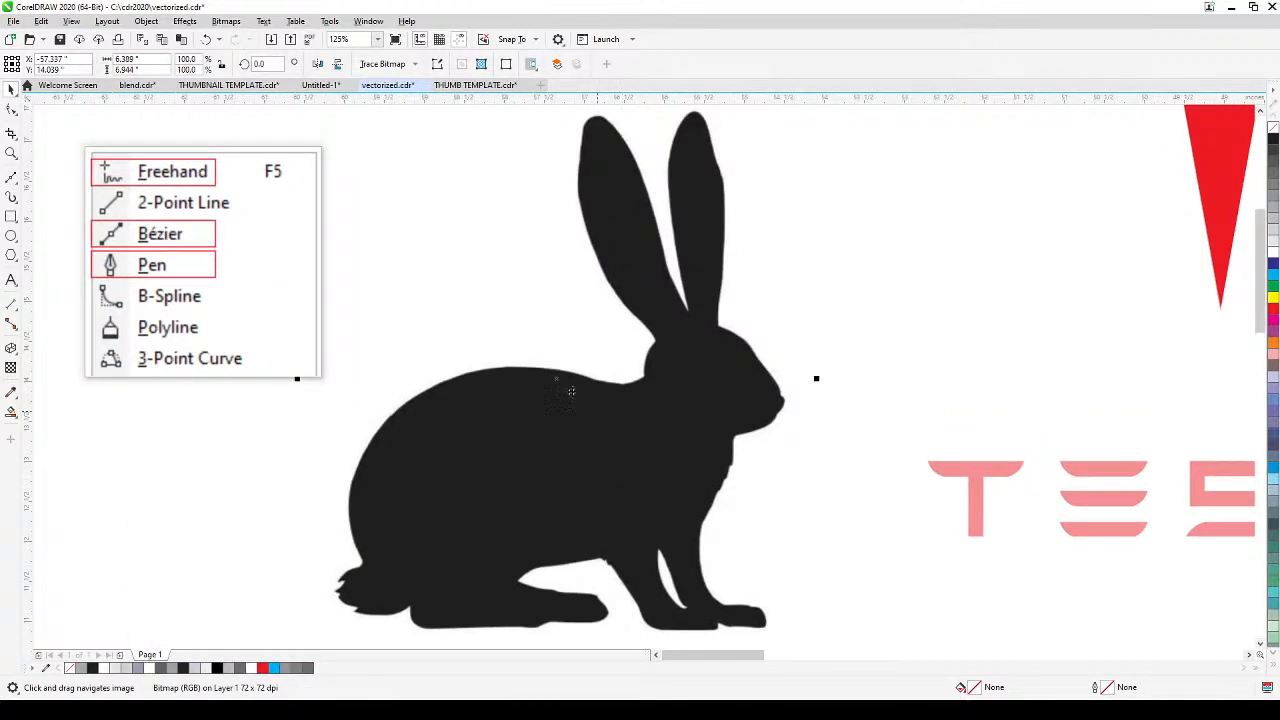
pyautogui.click(10, 369)
pyautogui.click(31, 63)
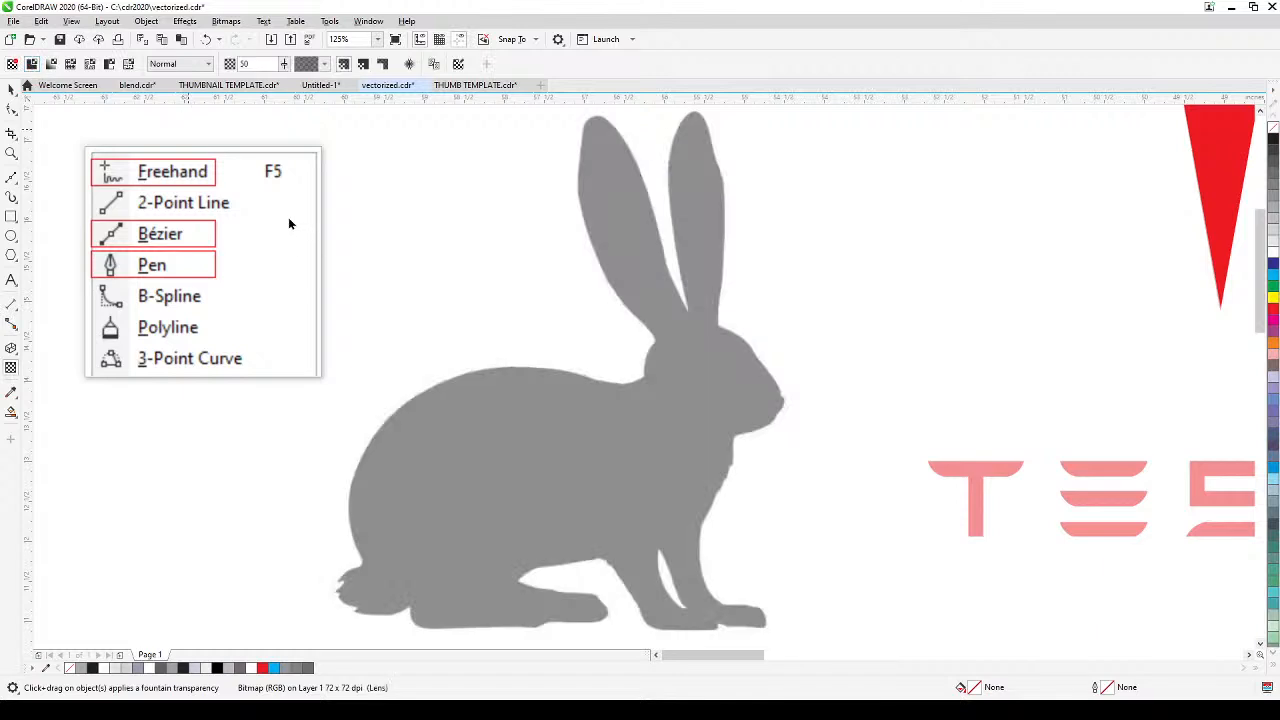
# Step: Lock the faded rabbit bitmap in place and deselect it
pyautogui.click(10, 90)
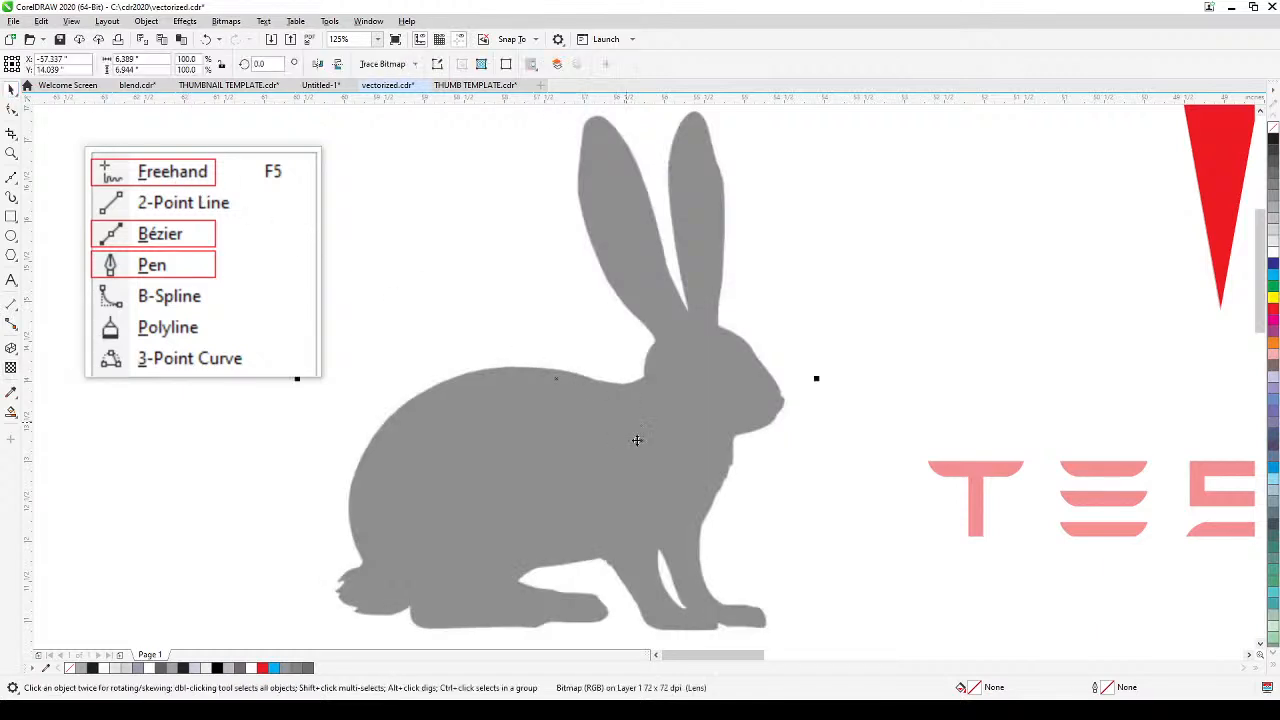
pyautogui.rightClick(668, 486)
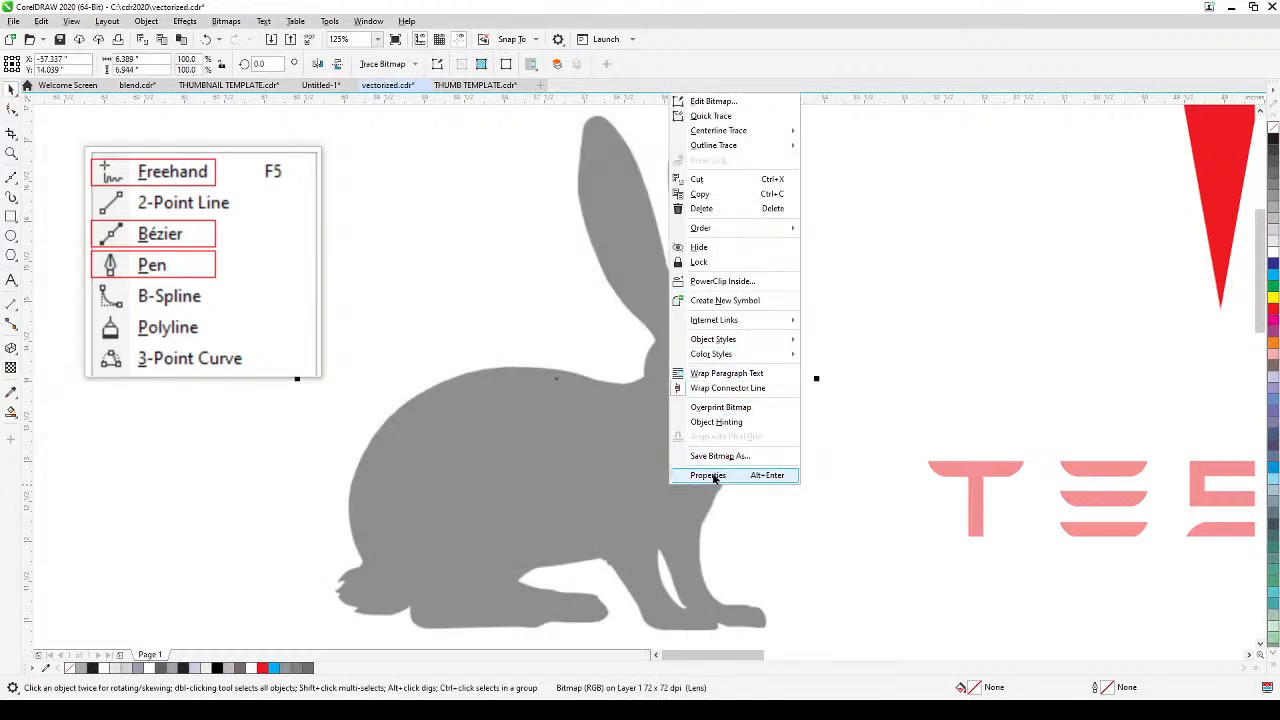
pyautogui.click(703, 262)
pyautogui.scroll(-2, 679, 388)
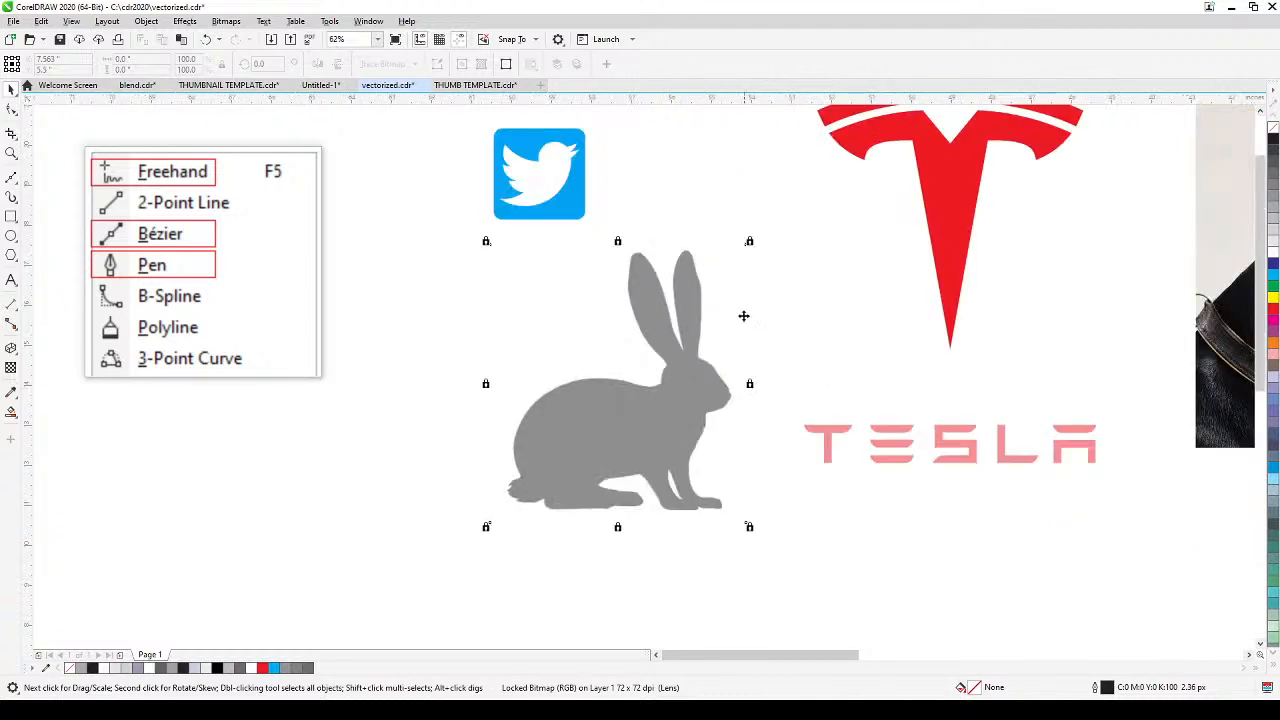
pyautogui.click(443, 391)
pyautogui.moveTo(443, 391); pyautogui.dragTo(386, 374)
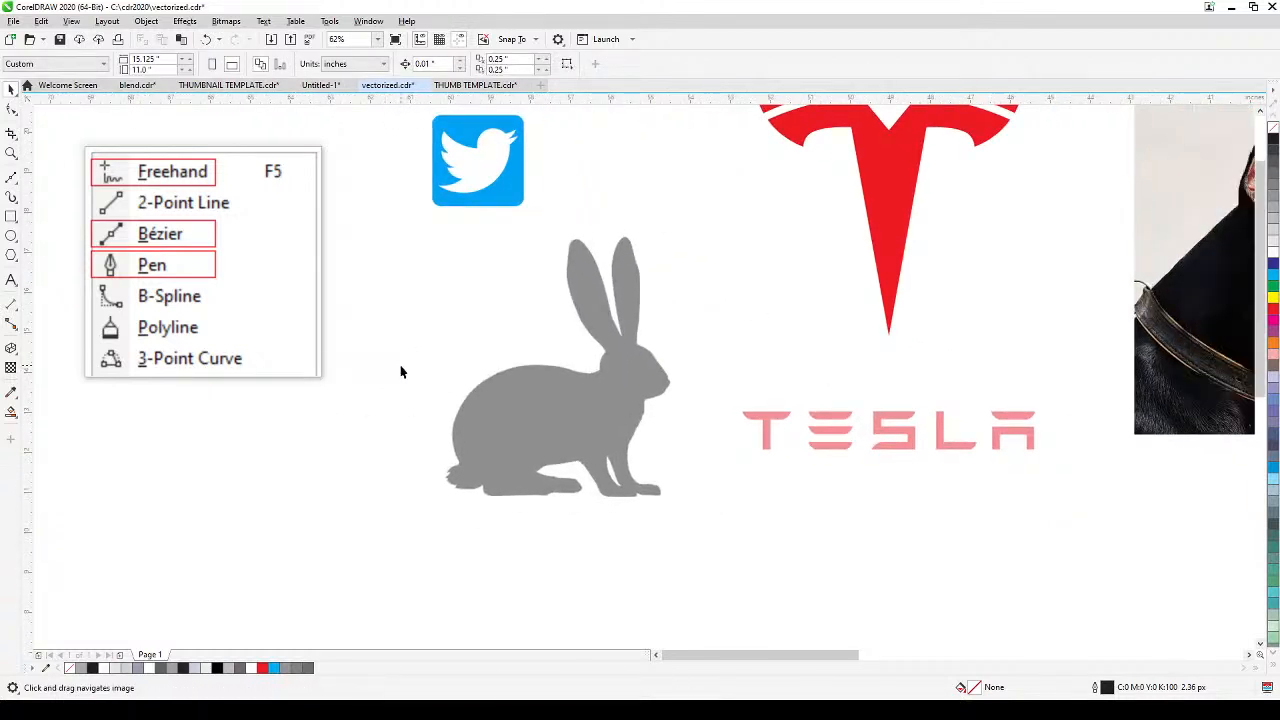
# Step: With the Pen tool, start a curve at the gap between the rabbit's ears and trace the right ear's inner edge and tip
pyautogui.scroll(2, 400, 372)
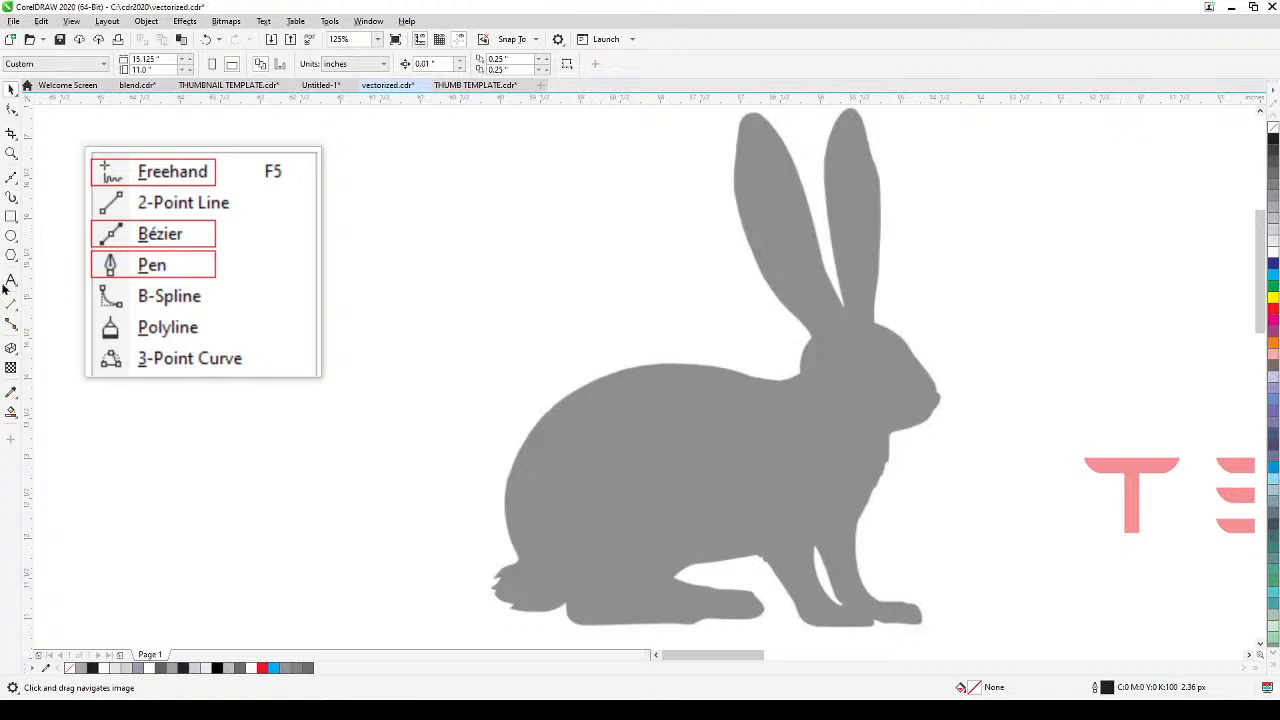
pyautogui.click(12, 183)
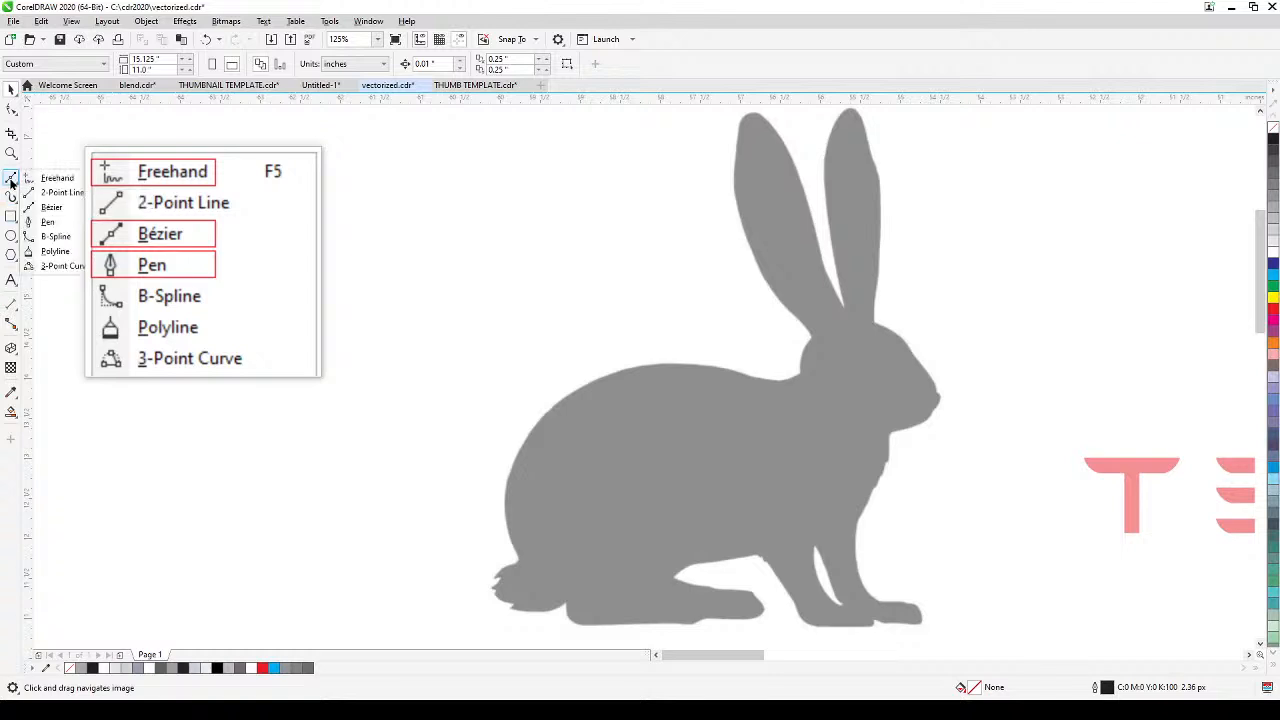
pyautogui.click(48, 222)
pyautogui.scroll(1, 861, 334)
pyautogui.moveTo(861, 314); pyautogui.dragTo(718, 515)
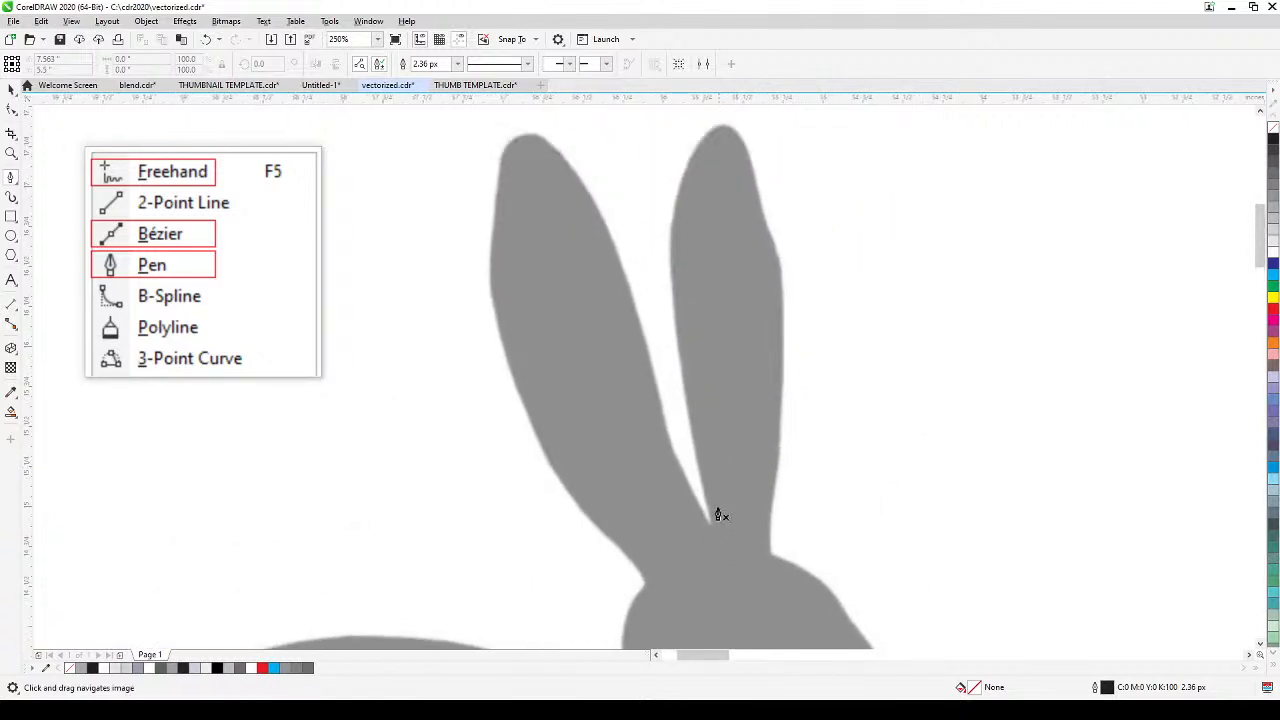
pyautogui.click(711, 522)
pyautogui.moveTo(672, 287); pyautogui.dragTo(676, 242)
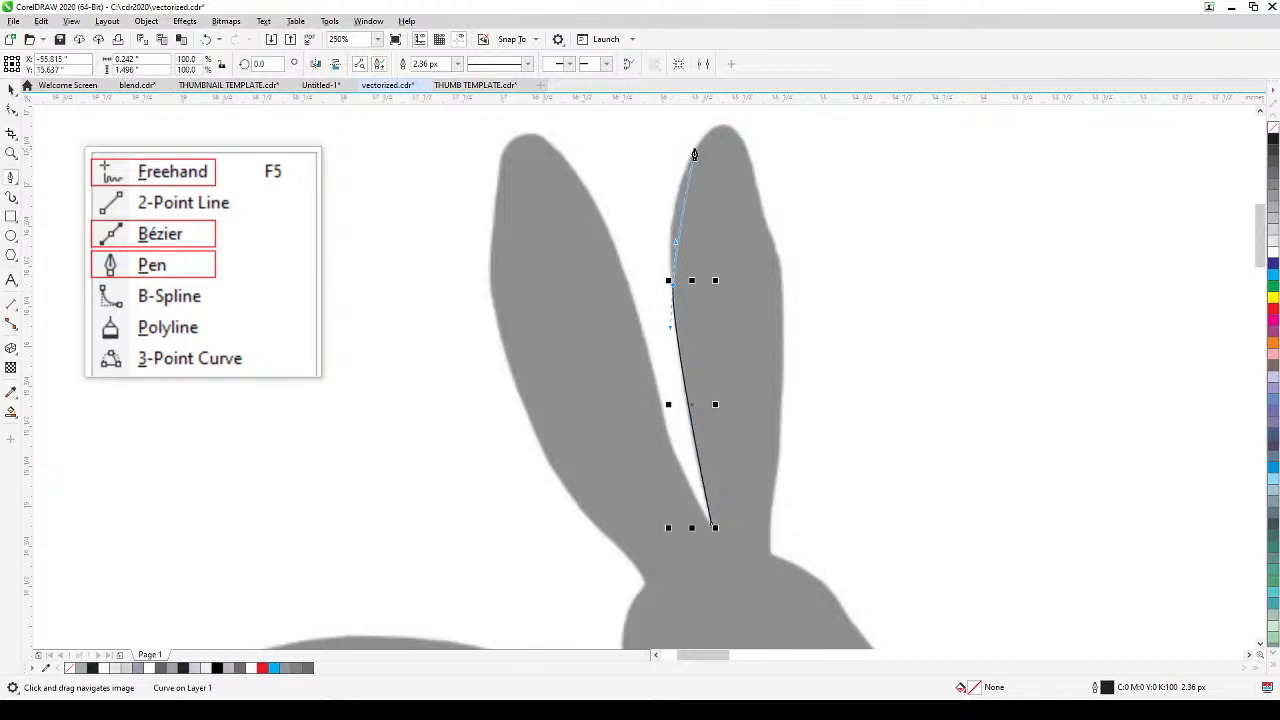
pyautogui.moveTo(697, 150); pyautogui.dragTo(727, 160)
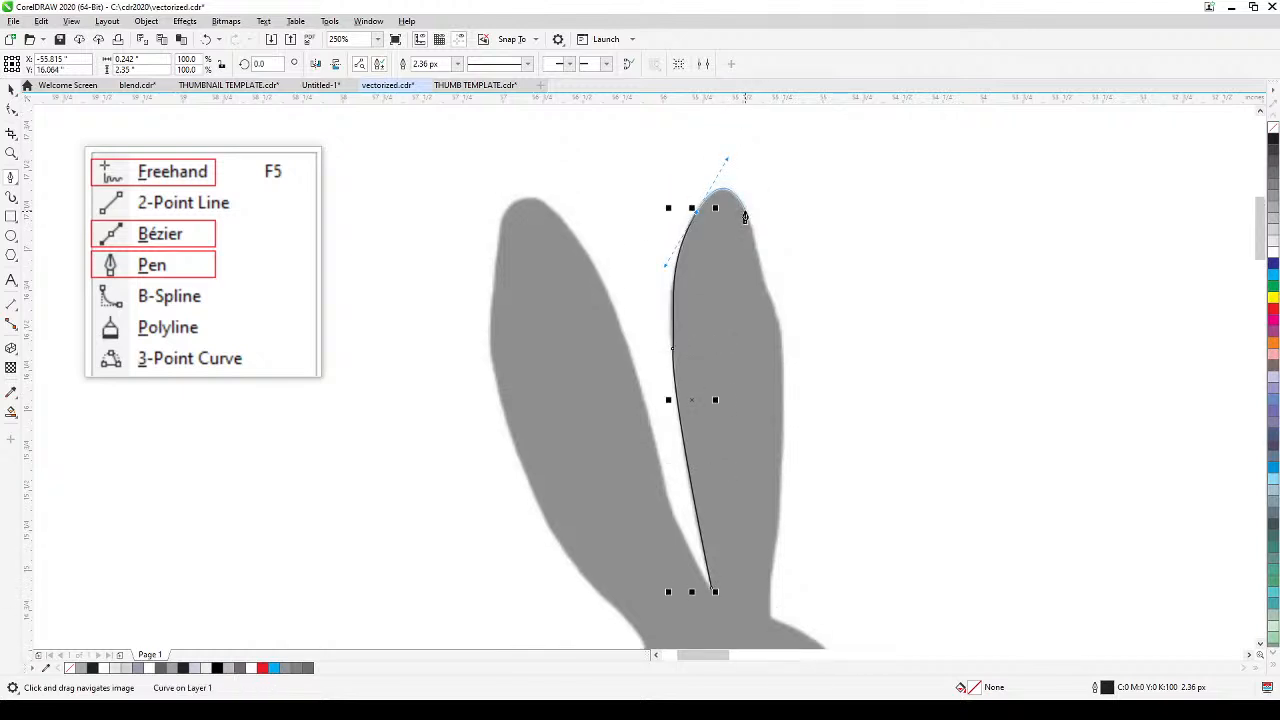
pyautogui.click(745, 217)
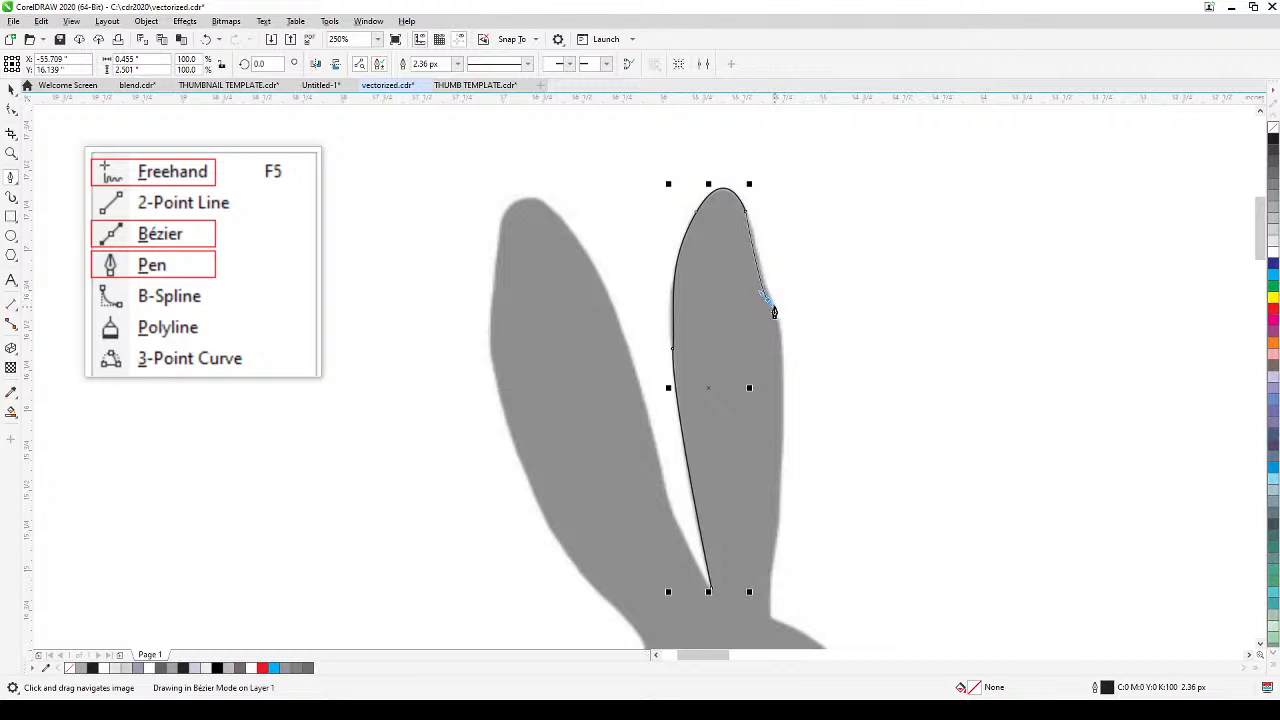
# Step: Continue the curve down the right ear's outer edge to where it meets the head
pyautogui.click(772, 306)
pyautogui.moveTo(782, 408); pyautogui.dragTo(776, 453)
pyautogui.moveTo(815, 481)
pyautogui.mouseDown()
pyautogui.moveTo(783, 309)
pyautogui.moveTo(741, 368)
pyautogui.mouseUp()
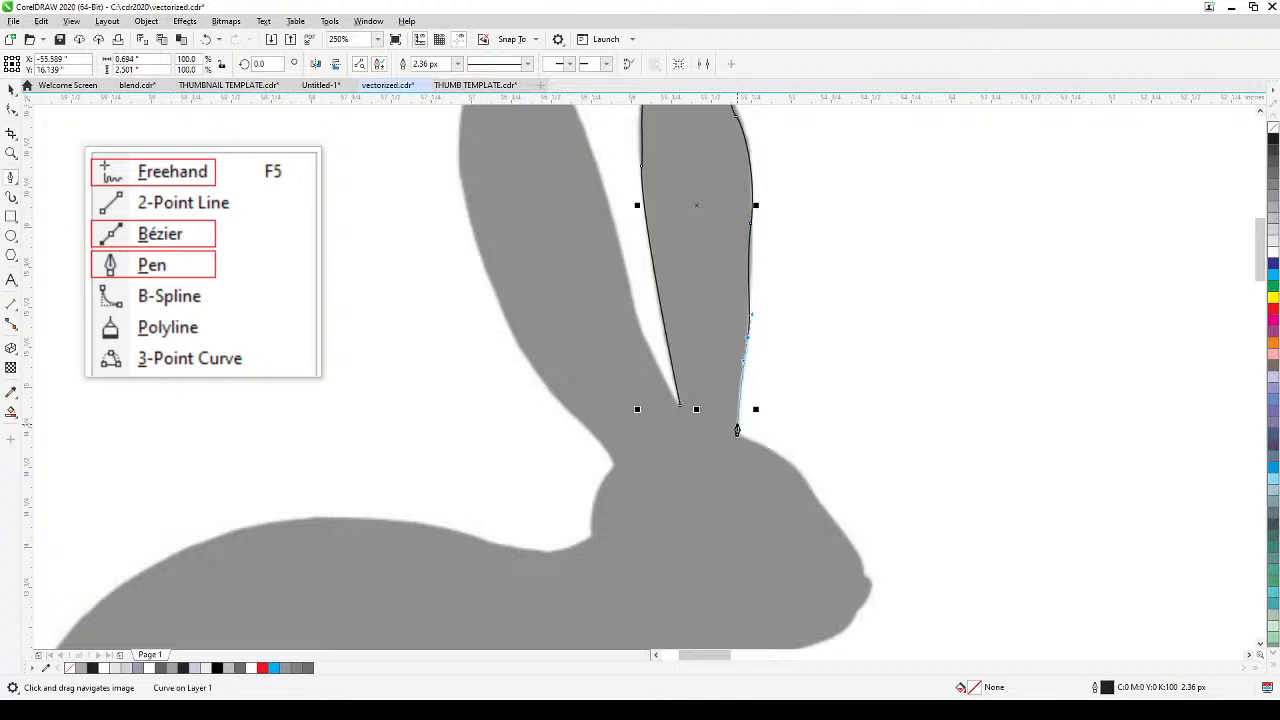
pyautogui.moveTo(739, 435); pyautogui.dragTo(750, 442)
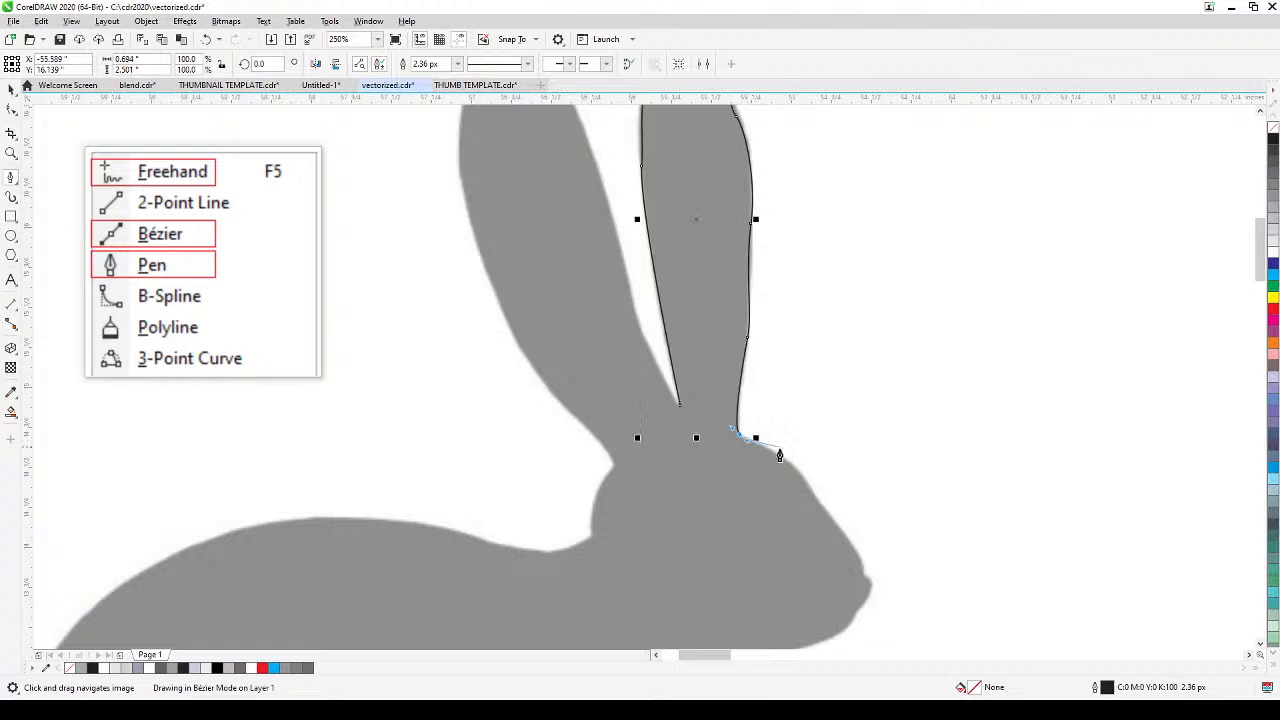
# Step: Continue the curve along the rabbit's forehead and around the nose to the underside of the chin
pyautogui.moveTo(868, 548); pyautogui.dragTo(855, 447)
pyautogui.moveTo(808, 410)
pyautogui.mouseDown()
pyautogui.moveTo(857, 484)
pyautogui.moveTo(850, 509)
pyautogui.mouseUp()
pyautogui.moveTo(796, 540); pyautogui.dragTo(737, 428)
pyautogui.moveTo(794, 530); pyautogui.dragTo(834, 405)
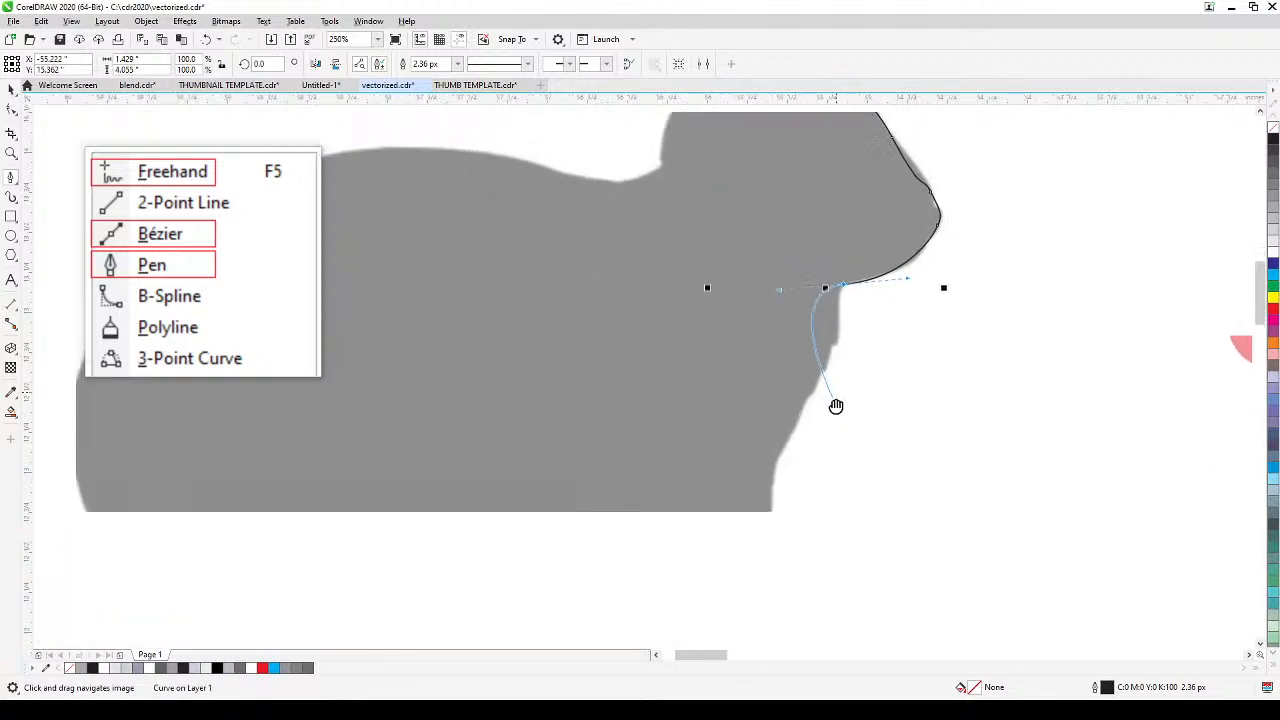
# Step: Continue the curve down the rabbit's throat and chest to the top of the front leg, resuming the Pen path from its last node
pyautogui.moveTo(834, 356)
pyautogui.mouseDown()
pyautogui.moveTo(823, 382)
pyautogui.moveTo(829, 358)
pyautogui.moveTo(835, 374)
pyautogui.mouseUp()
pyautogui.scroll(1, 828, 366)
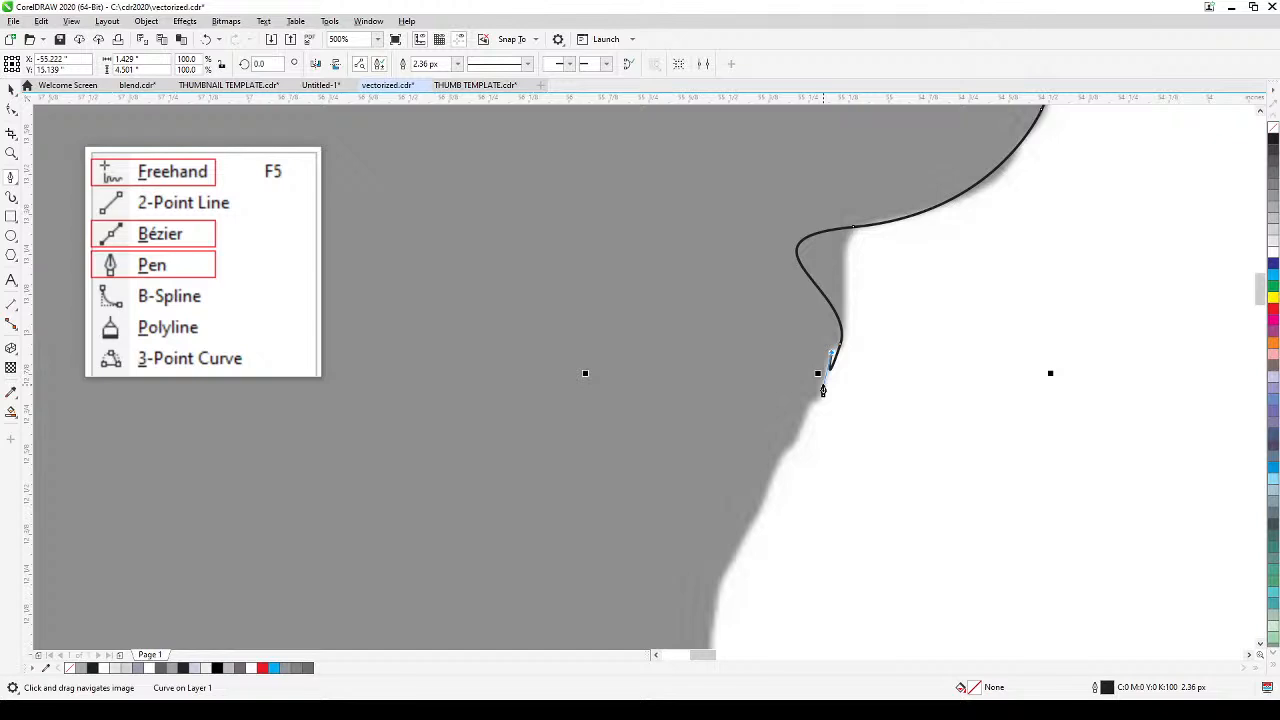
pyautogui.press('z')
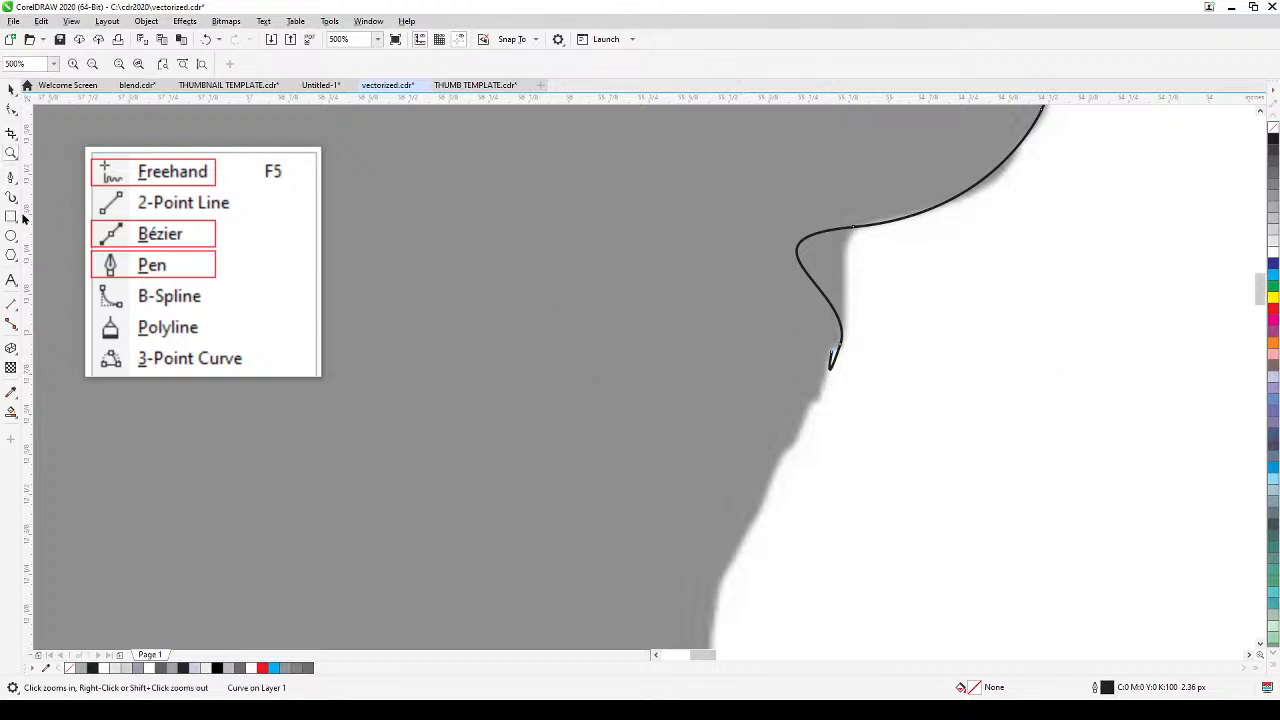
pyautogui.click(11, 177)
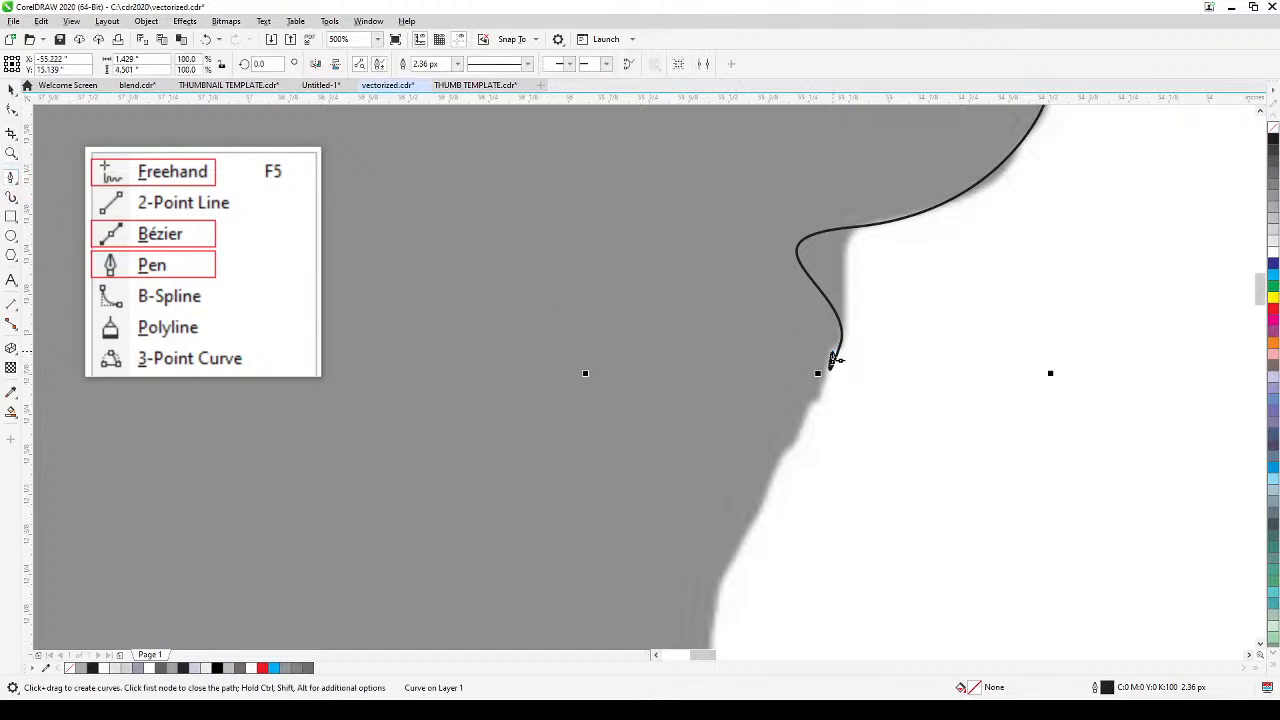
pyautogui.click(831, 353)
pyautogui.moveTo(797, 434); pyautogui.dragTo(789, 455)
pyautogui.moveTo(784, 524); pyautogui.dragTo(829, 294)
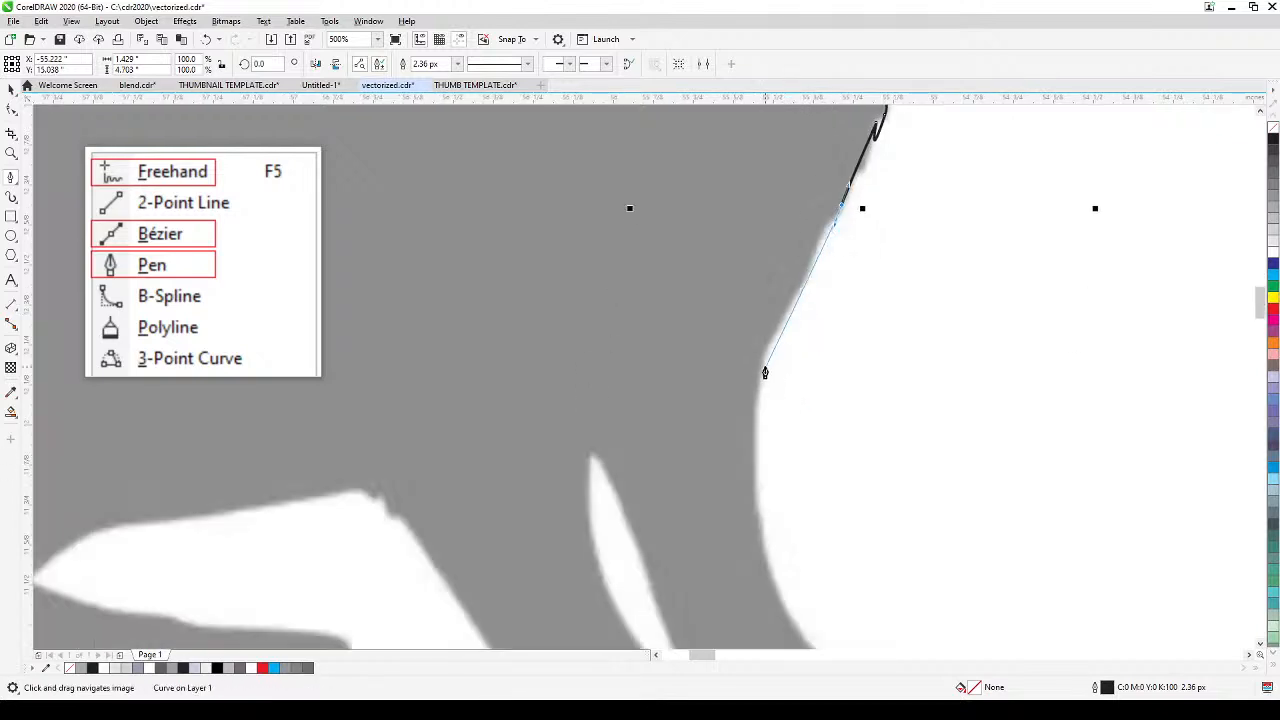
pyautogui.moveTo(764, 357); pyautogui.dragTo(758, 380)
# Step: Continue the curve down the front leg and around the foremost paw to the notch where it meets the other front foot
pyautogui.scroll(-4, 758, 380)
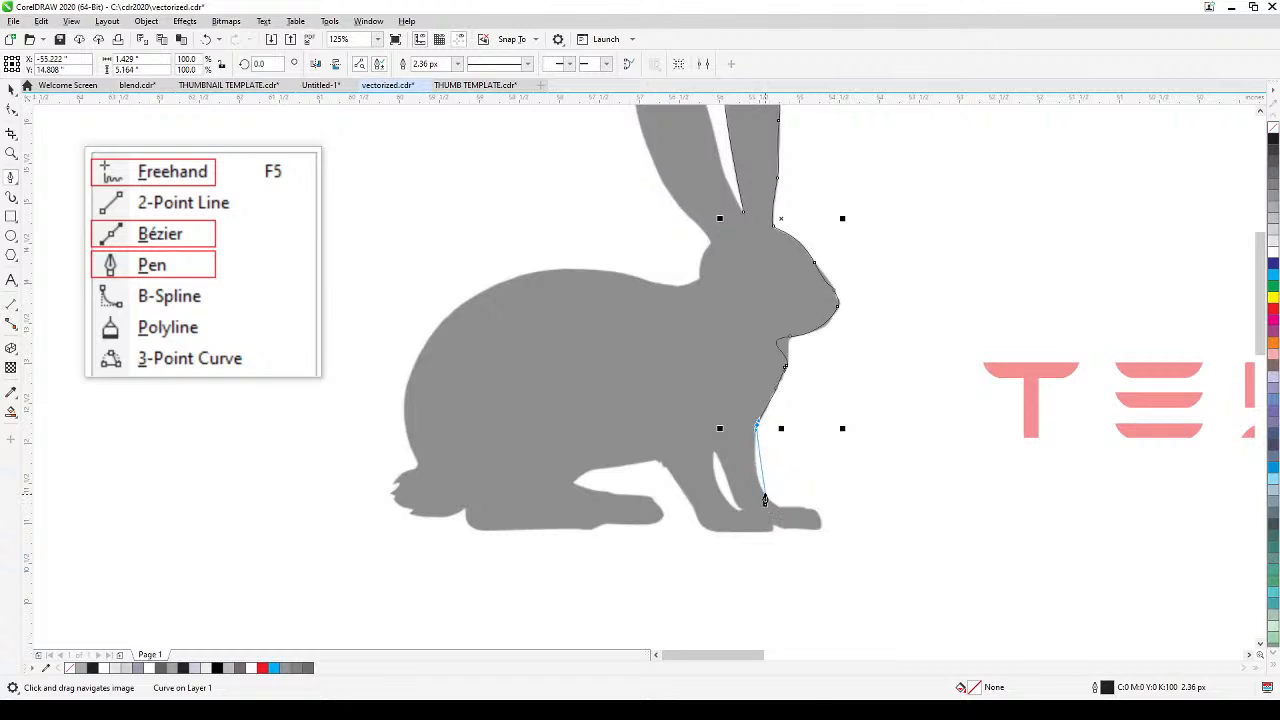
pyautogui.moveTo(764, 500); pyautogui.dragTo(814, 513)
pyautogui.click(822, 528)
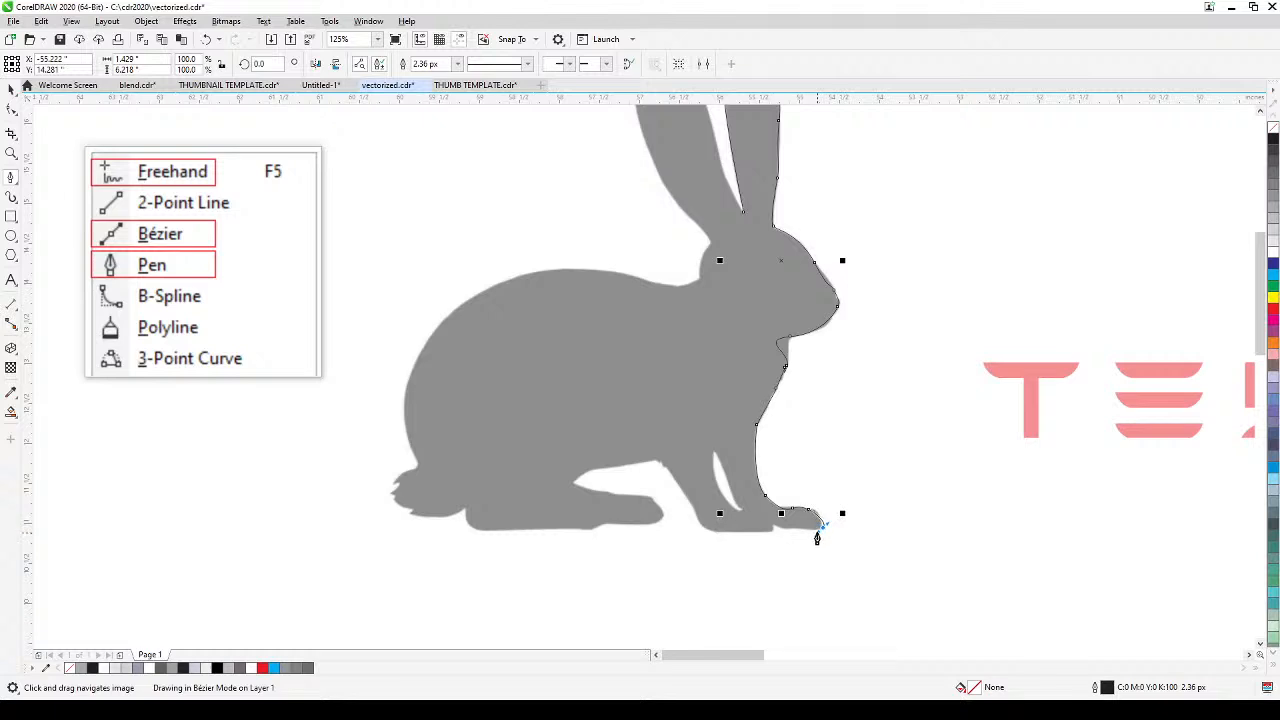
pyautogui.click(781, 531)
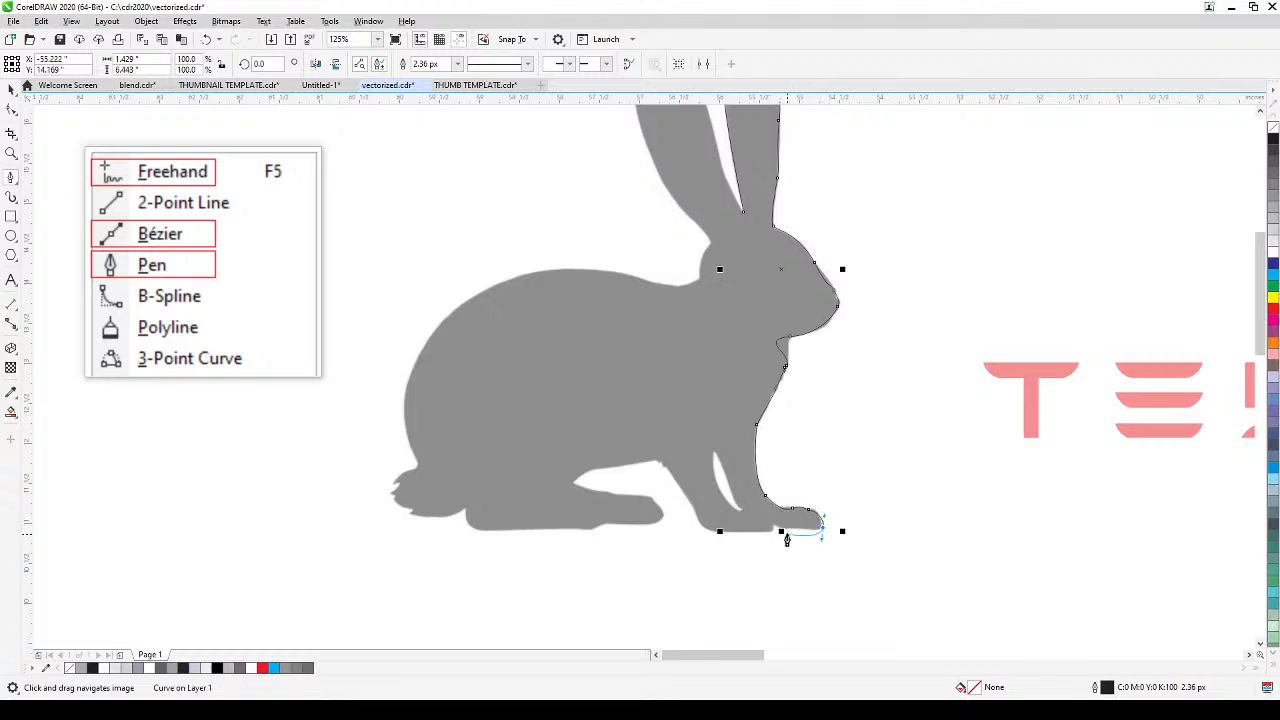
pyautogui.scroll(4, 787, 540)
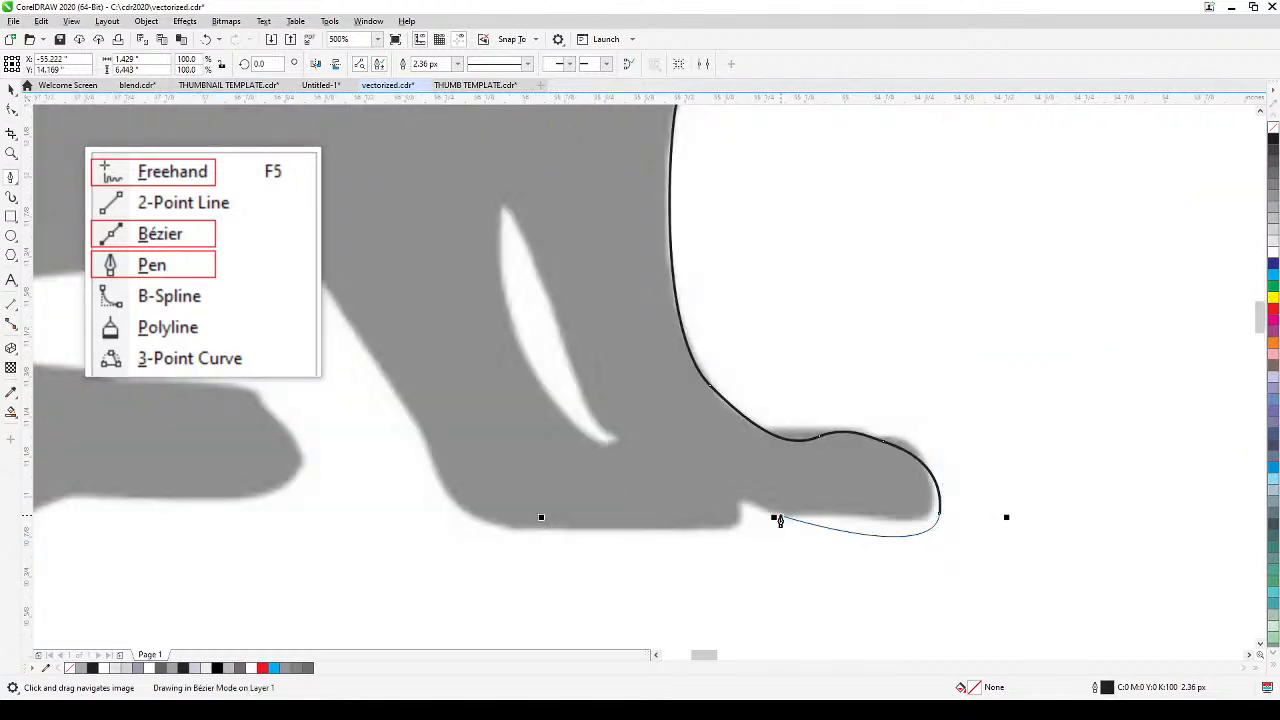
pyautogui.click(773, 519)
pyautogui.click(739, 500)
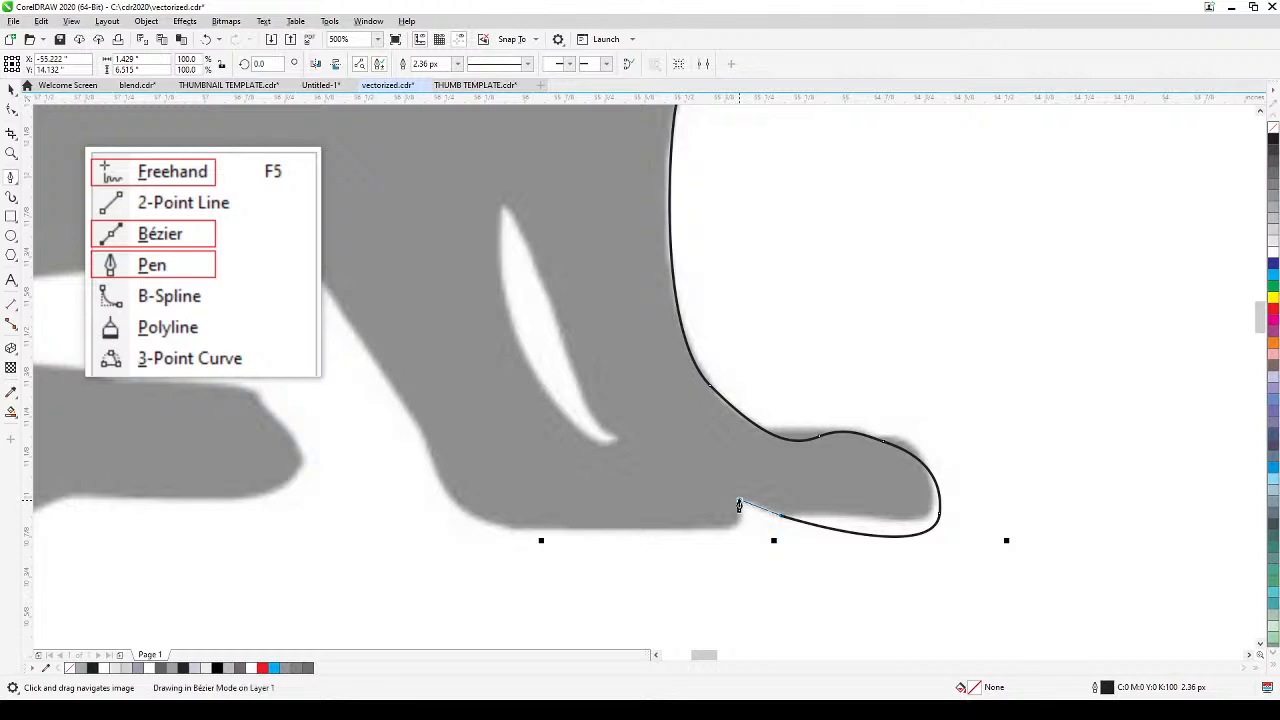
# Step: Continue the curve along the sole of the other front foot and up the leg's rear edge to the belly
pyautogui.moveTo(740, 523); pyautogui.dragTo(718, 528)
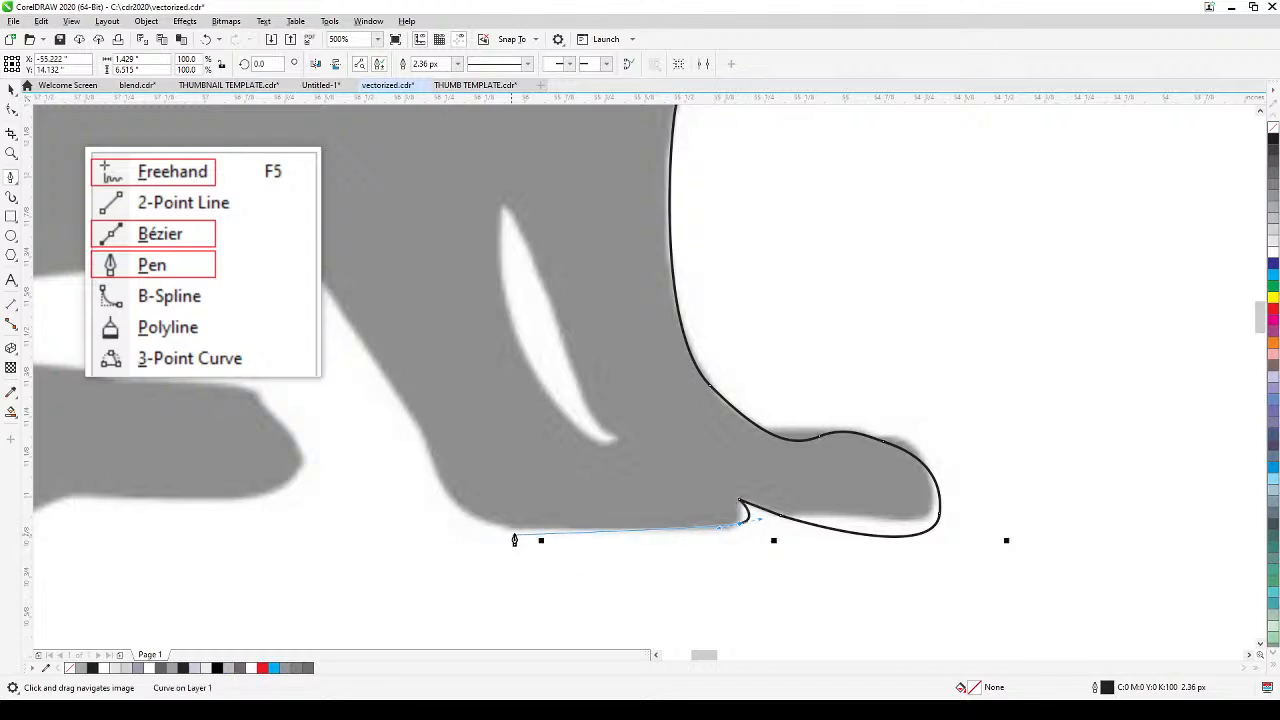
pyautogui.click(529, 529)
pyautogui.moveTo(427, 447); pyautogui.dragTo(829, 428)
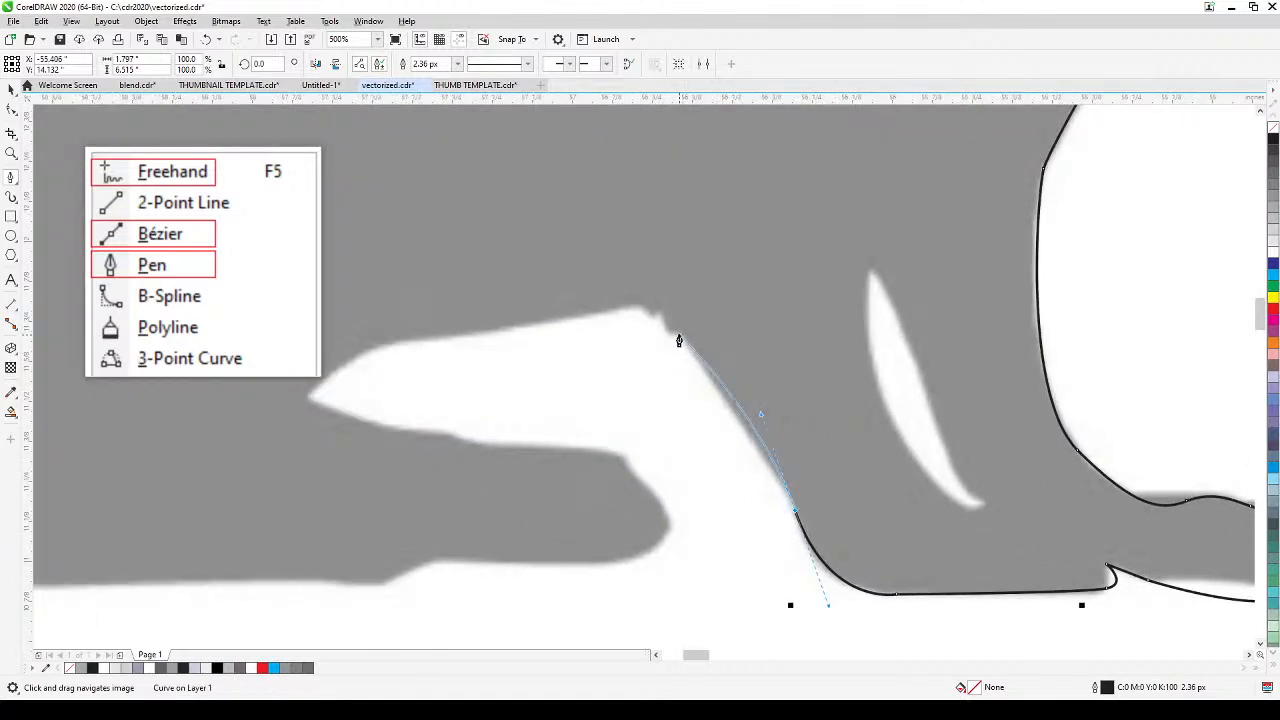
pyautogui.moveTo(680, 338)
pyautogui.mouseDown()
pyautogui.moveTo(675, 318)
pyautogui.moveTo(664, 327)
pyautogui.mouseUp()
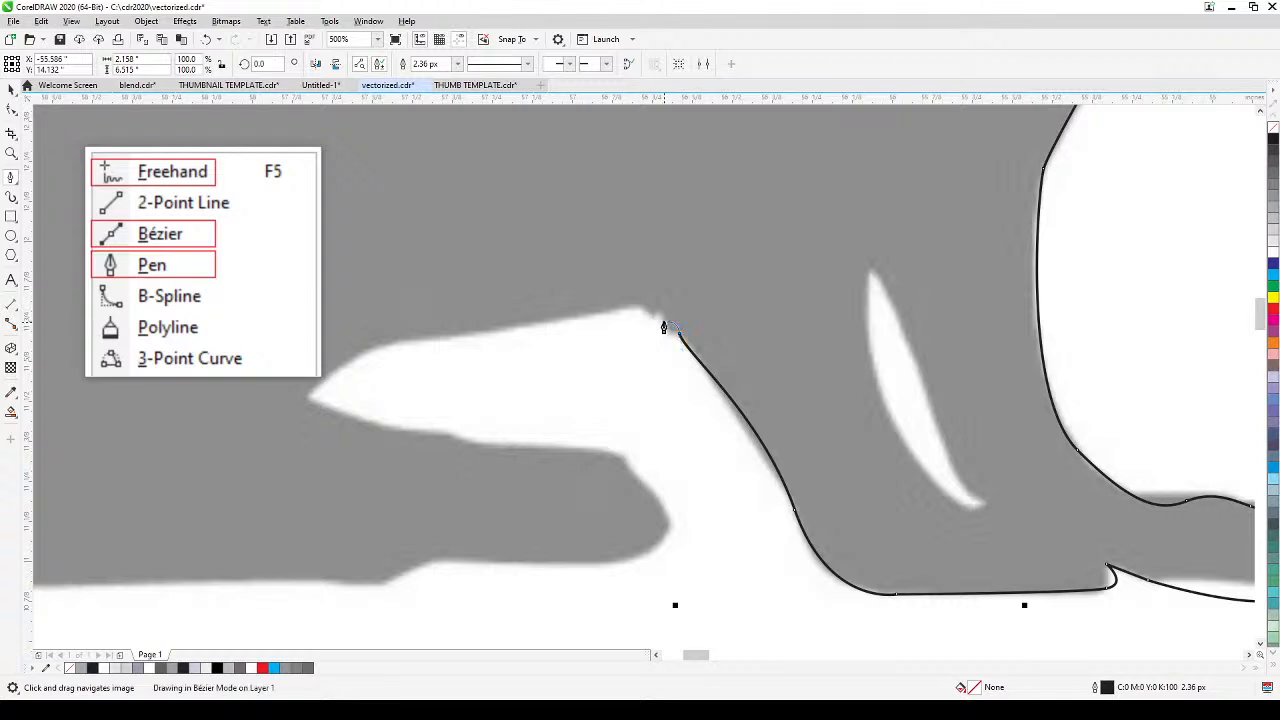
pyautogui.click(645, 306)
# Step: Continue the curve along the belly to the tip of the gap, then over the hind foot and around its toes
pyautogui.moveTo(427, 337); pyautogui.dragTo(360, 360)
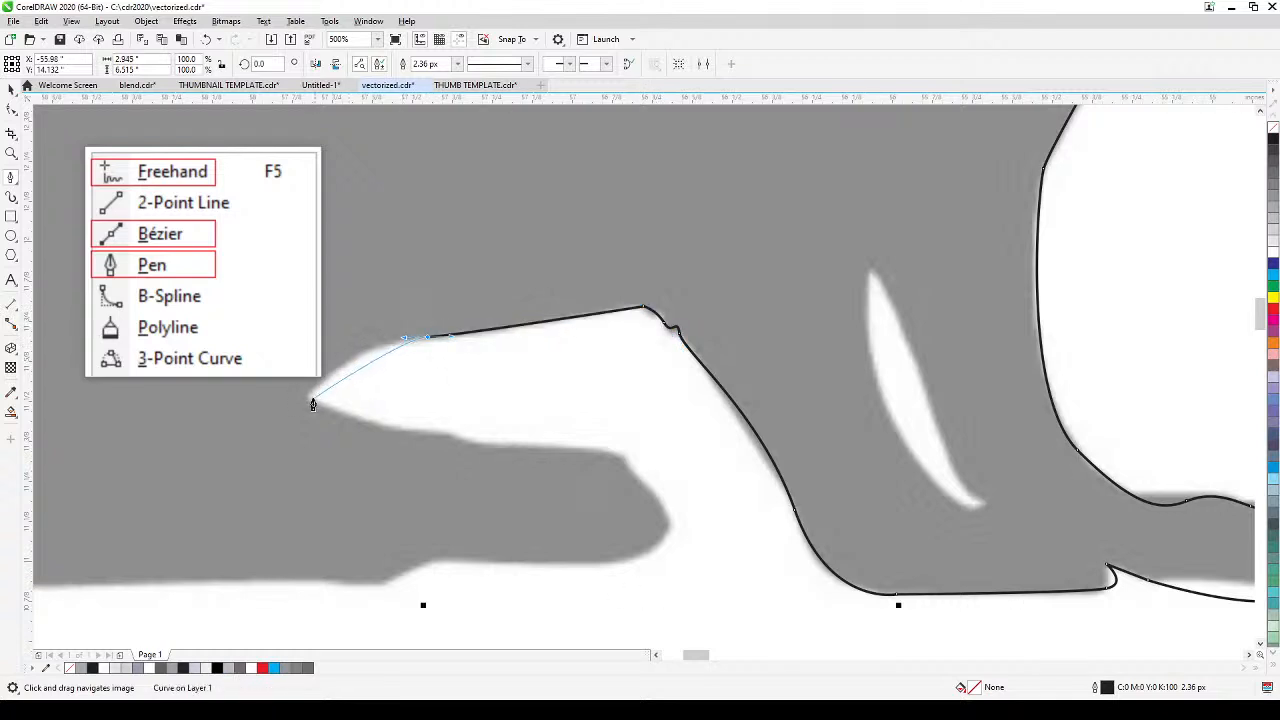
pyautogui.moveTo(309, 396)
pyautogui.mouseDown()
pyautogui.moveTo(337, 408)
pyautogui.moveTo(320, 416)
pyautogui.mouseUp()
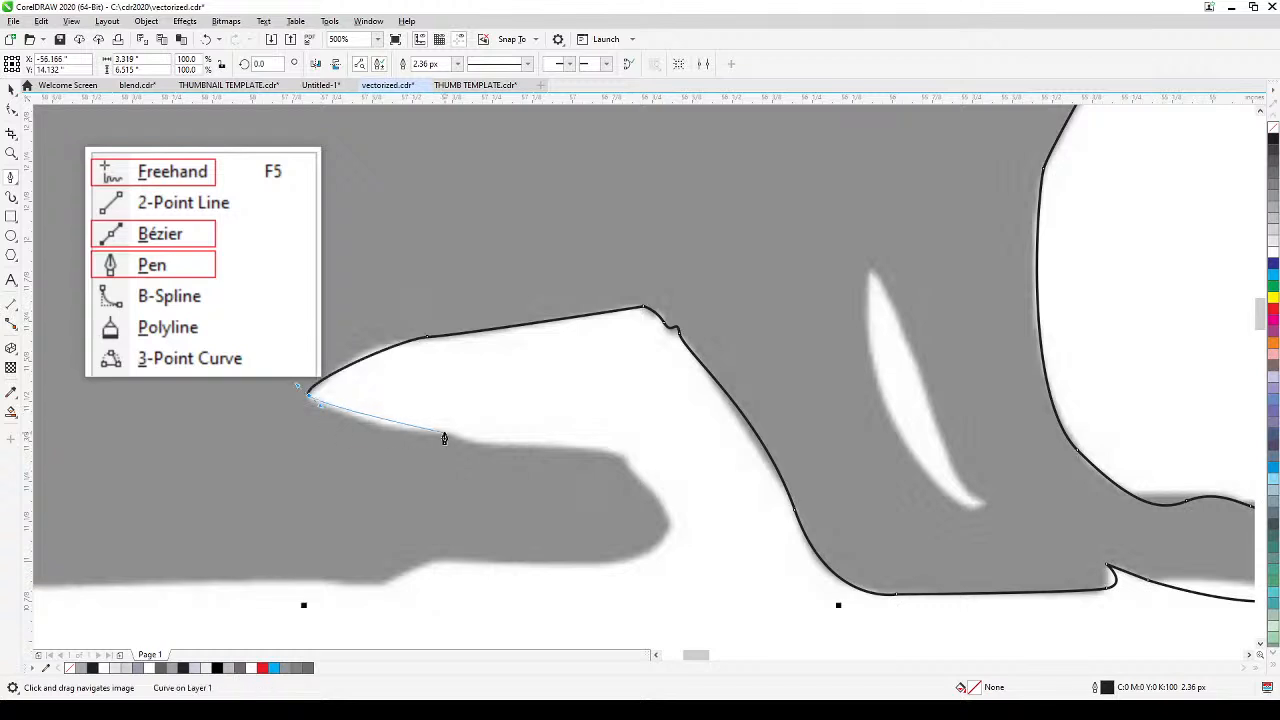
pyautogui.moveTo(450, 434)
pyautogui.mouseDown()
pyautogui.moveTo(606, 451)
pyautogui.moveTo(634, 463)
pyautogui.moveTo(657, 503)
pyautogui.moveTo(626, 477)
pyautogui.mouseUp()
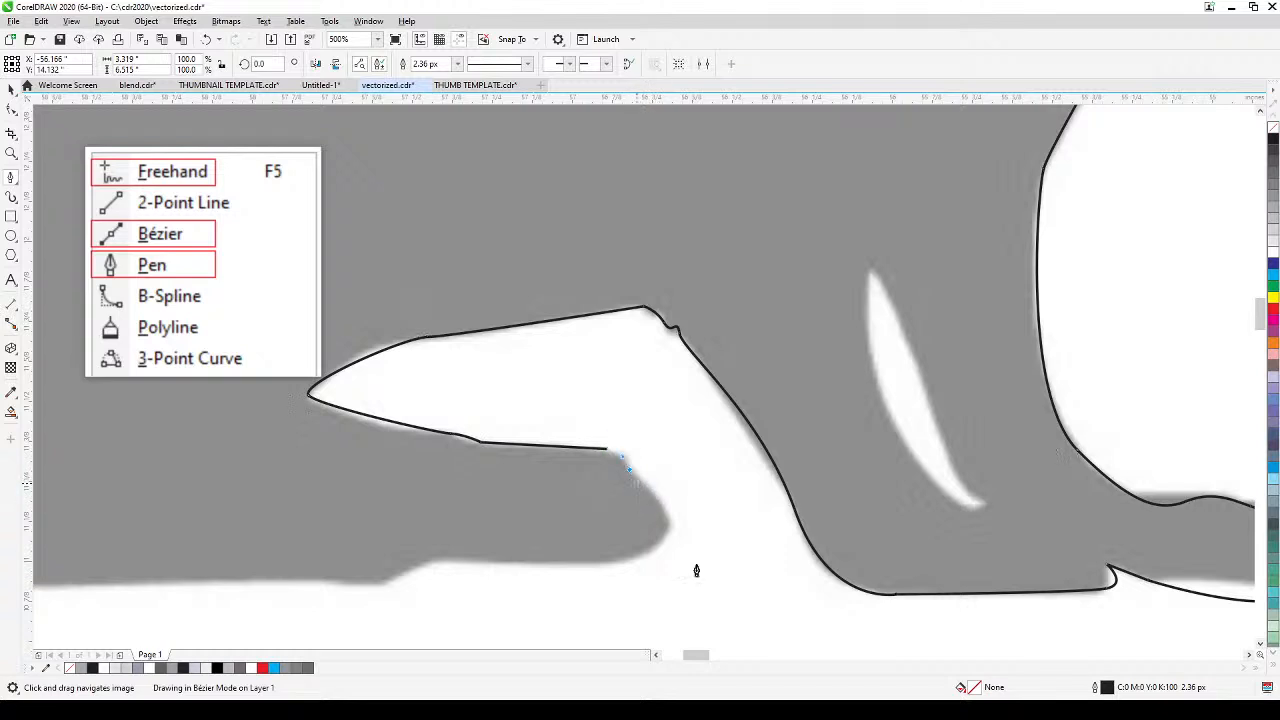
pyautogui.moveTo(654, 546); pyautogui.dragTo(611, 566)
# Step: Continue the curve along the sole of the hind foot and around the heel to the base of the tail
pyautogui.moveTo(435, 560); pyautogui.dragTo(431, 567)
pyautogui.scroll(-5, 431, 567)
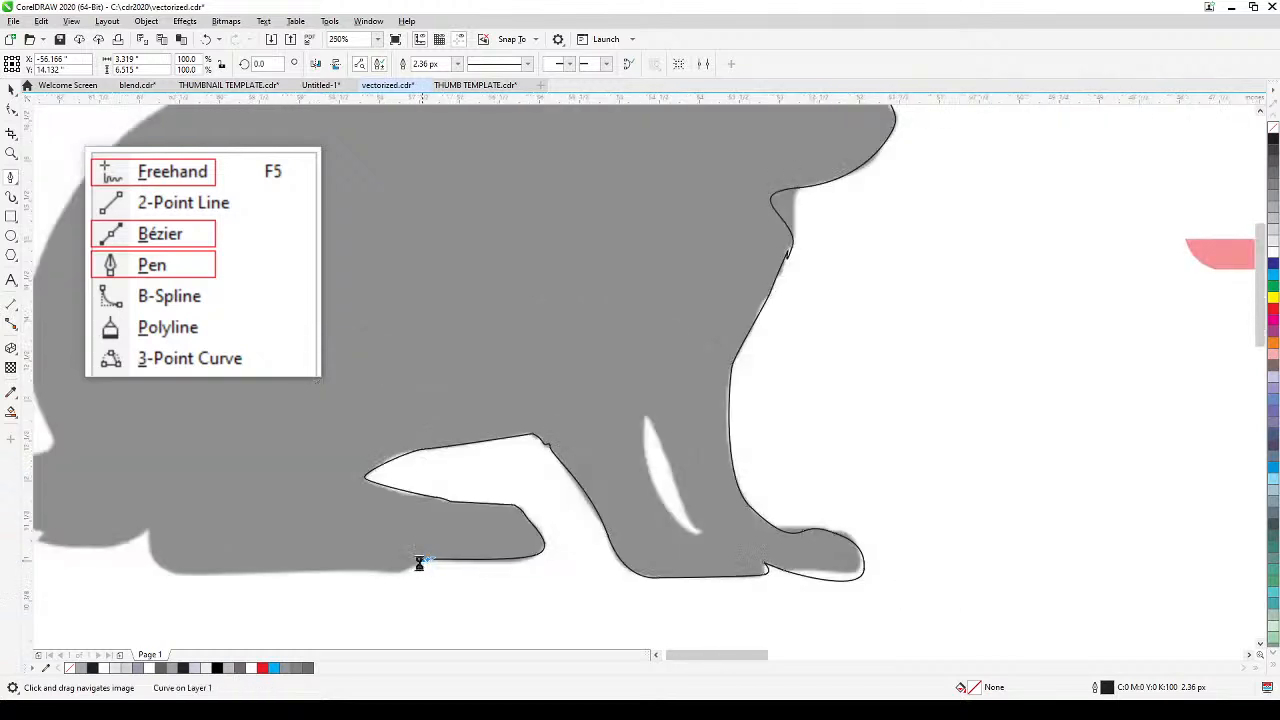
pyautogui.click(618, 564)
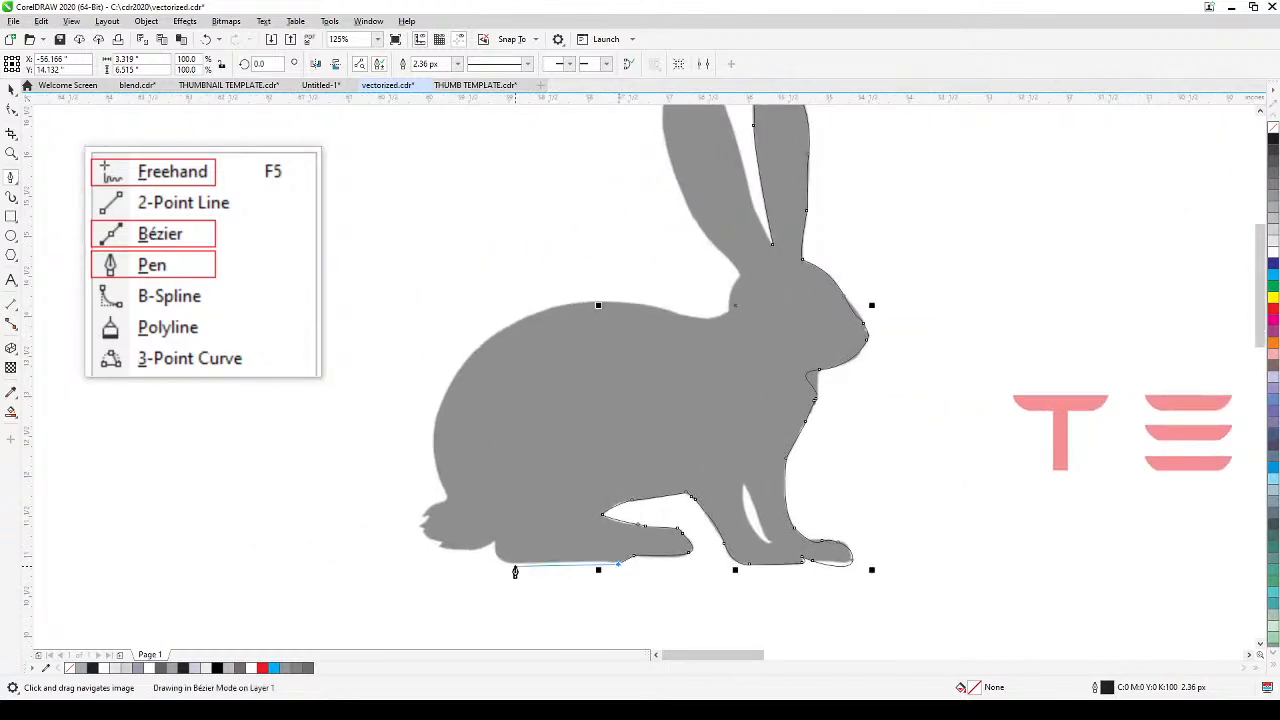
pyautogui.moveTo(517, 562); pyautogui.dragTo(491, 563)
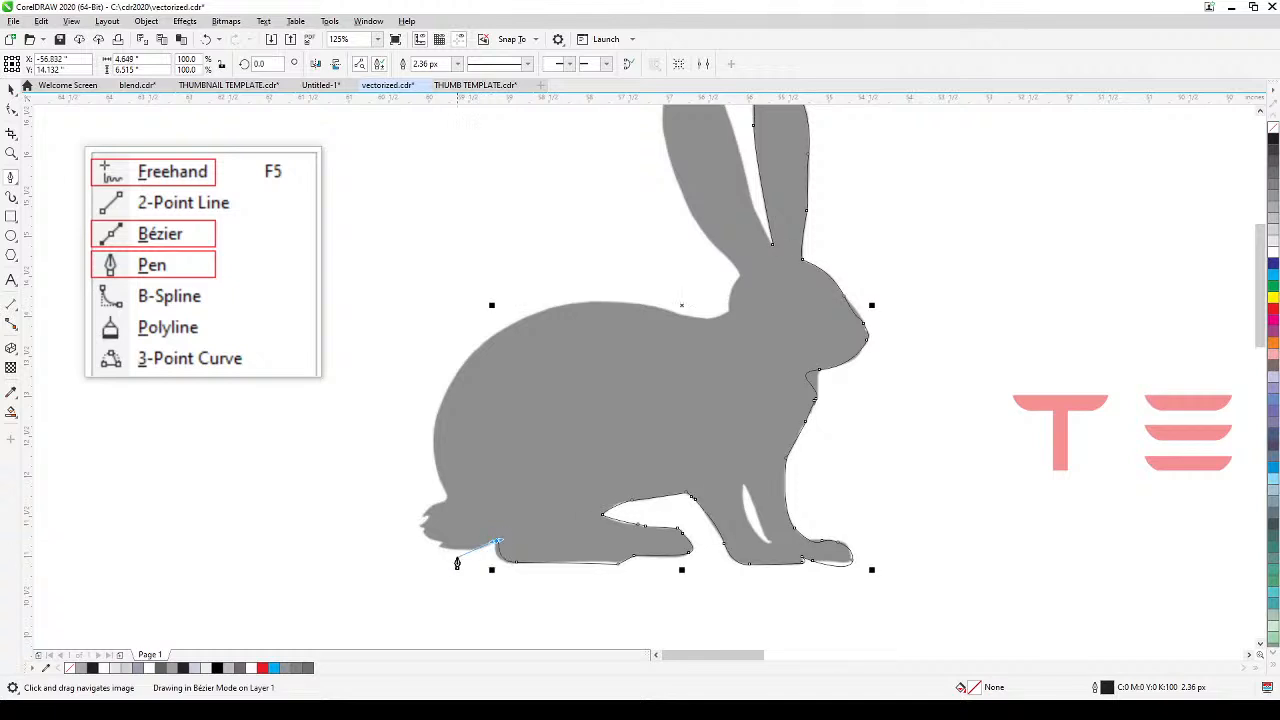
# Step: Trace the jagged fur points of the rabbit's tail up to where it meets the rump
pyautogui.click(445, 545)
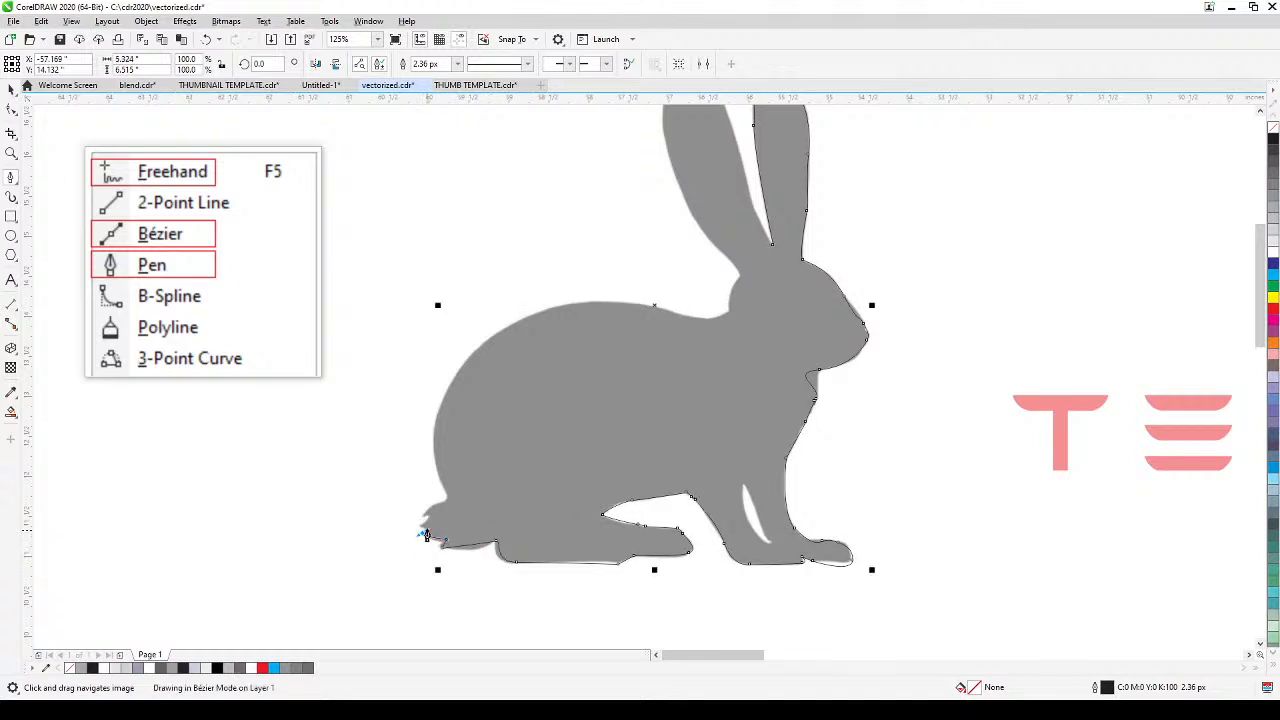
pyautogui.click(421, 528)
pyautogui.click(430, 517)
pyautogui.click(424, 516)
pyautogui.moveTo(445, 503); pyautogui.dragTo(422, 462)
# Step: Continue the curve over the rabbit's rump and back, up the neck to the base of the left ear
pyautogui.moveTo(464, 366); pyautogui.dragTo(513, 313)
pyautogui.click(590, 308)
pyautogui.moveTo(592, 303)
pyautogui.mouseDown()
pyautogui.moveTo(701, 333)
pyautogui.moveTo(729, 316)
pyautogui.moveTo(751, 266)
pyautogui.mouseUp()
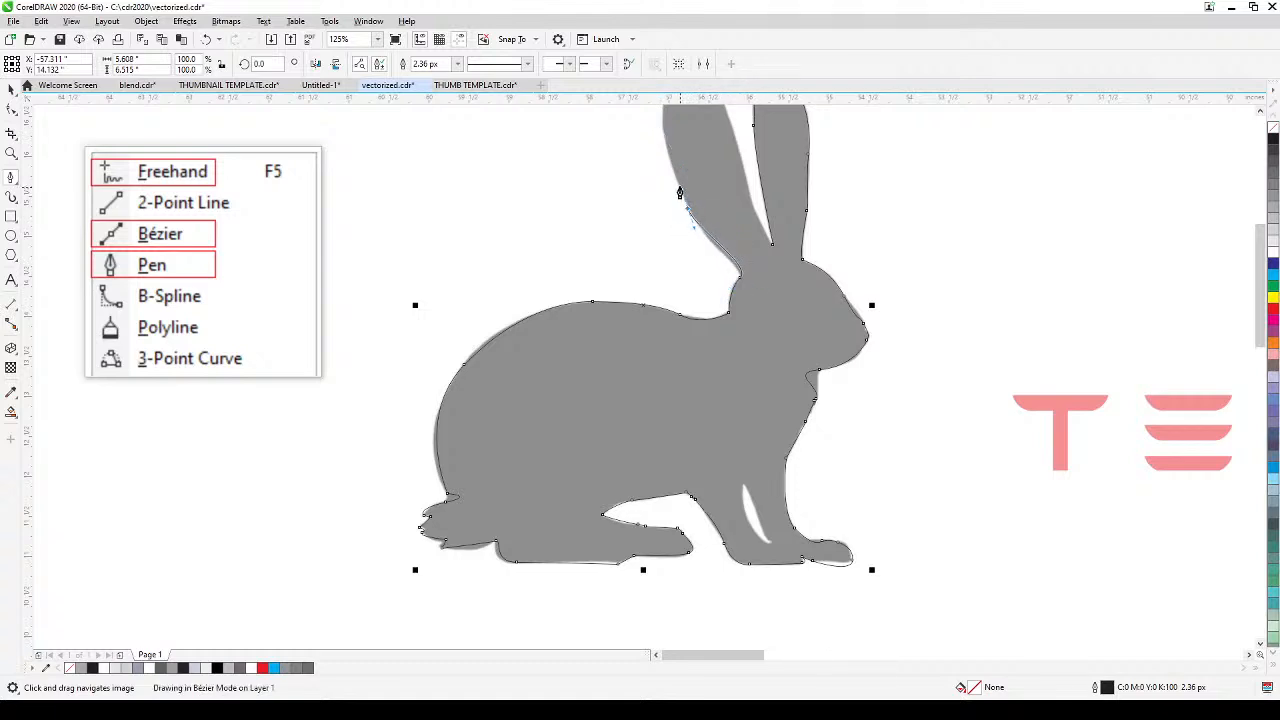
# Step: Trace the left ear up its outer edge, around the tip and down the inner edge, closing the outline between the ears
pyautogui.moveTo(696, 192); pyautogui.dragTo(730, 374)
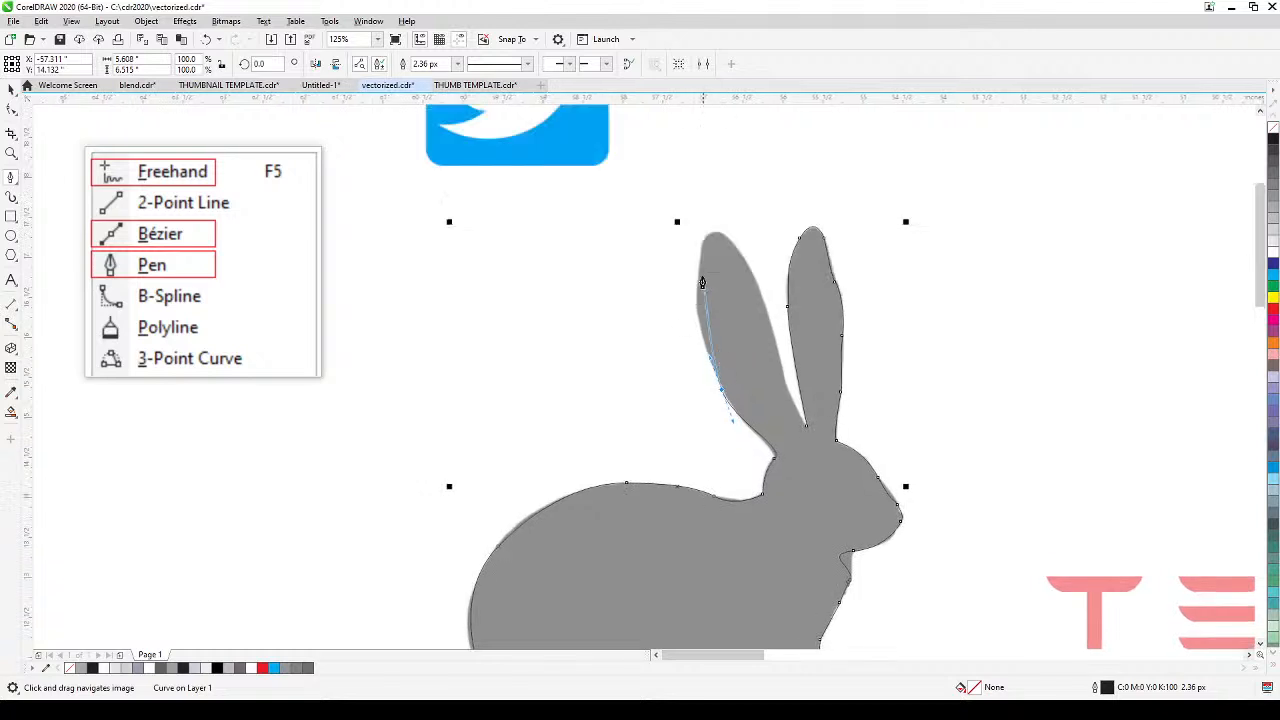
pyautogui.click(696, 311)
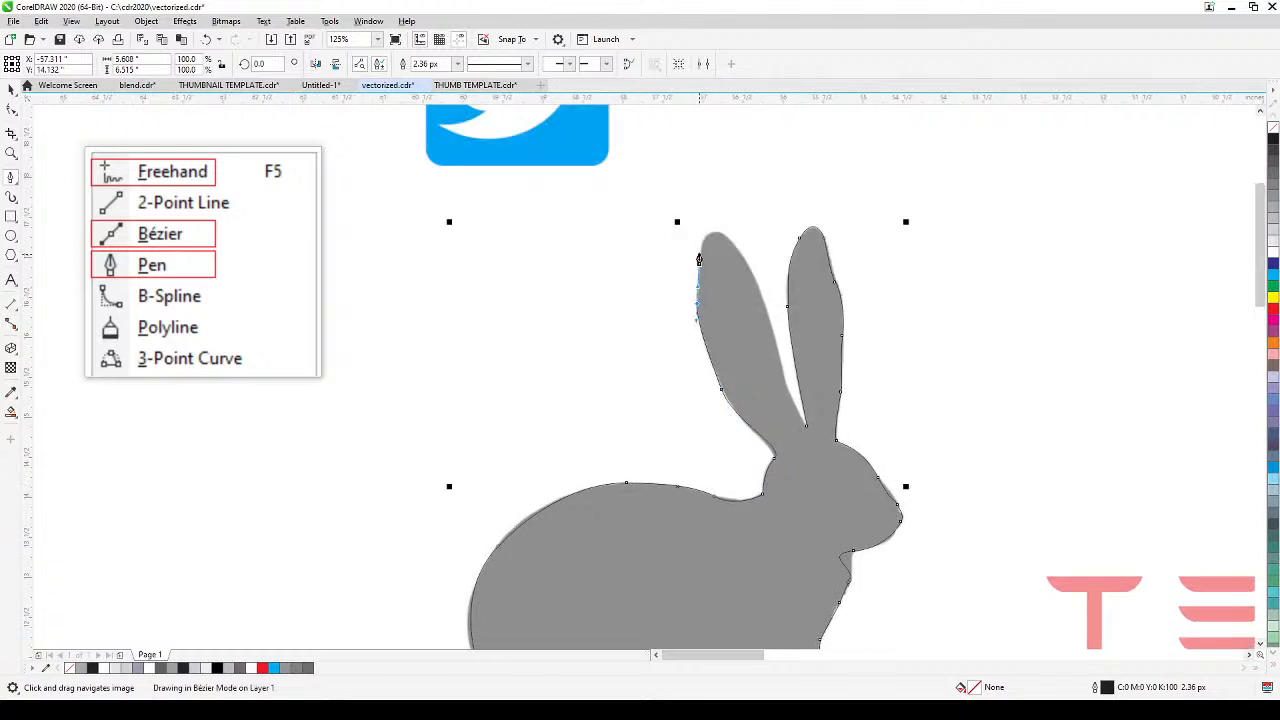
pyautogui.click(701, 244)
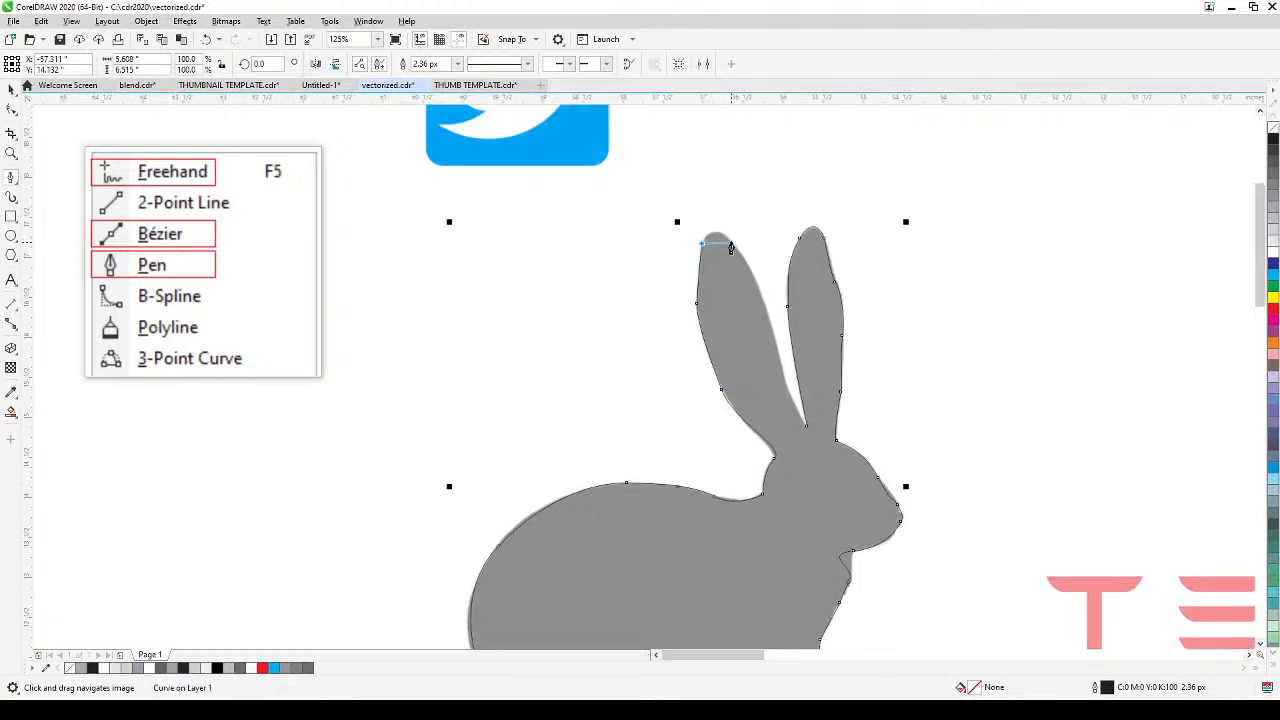
pyautogui.moveTo(731, 246); pyautogui.dragTo(750, 270)
pyautogui.moveTo(781, 374); pyautogui.dragTo(782, 391)
pyautogui.click(800, 430)
# Step: With the Shape tool, make the node under the chin a cusp and reshape its handle to fit the throat curve to the silhouette
pyautogui.moveTo(832, 530); pyautogui.dragTo(684, 355)
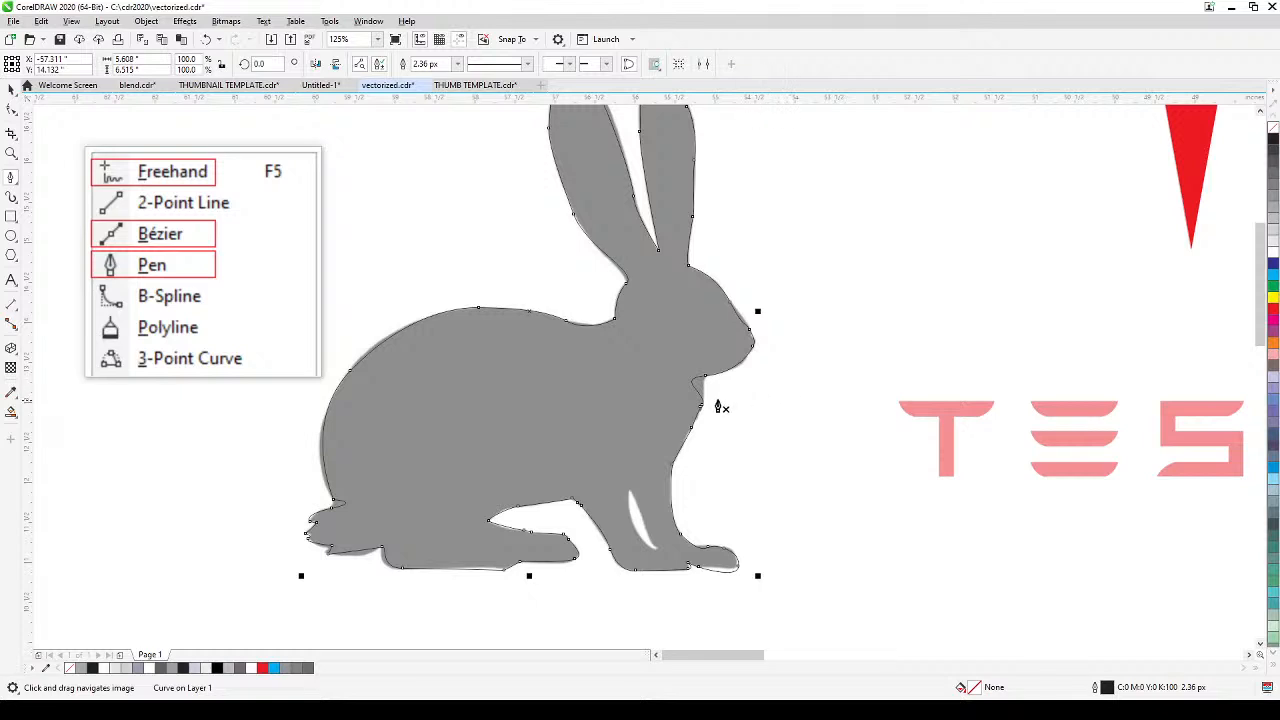
pyautogui.press('F10')
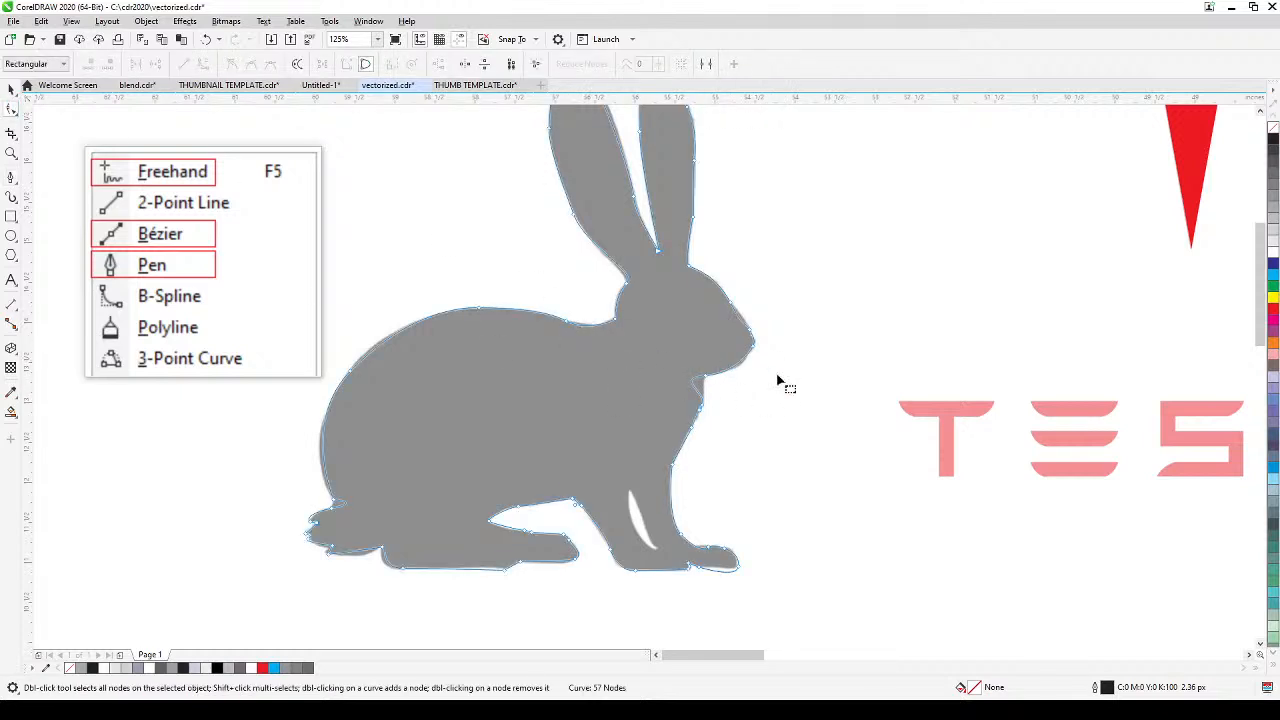
pyautogui.scroll(4, 778, 380)
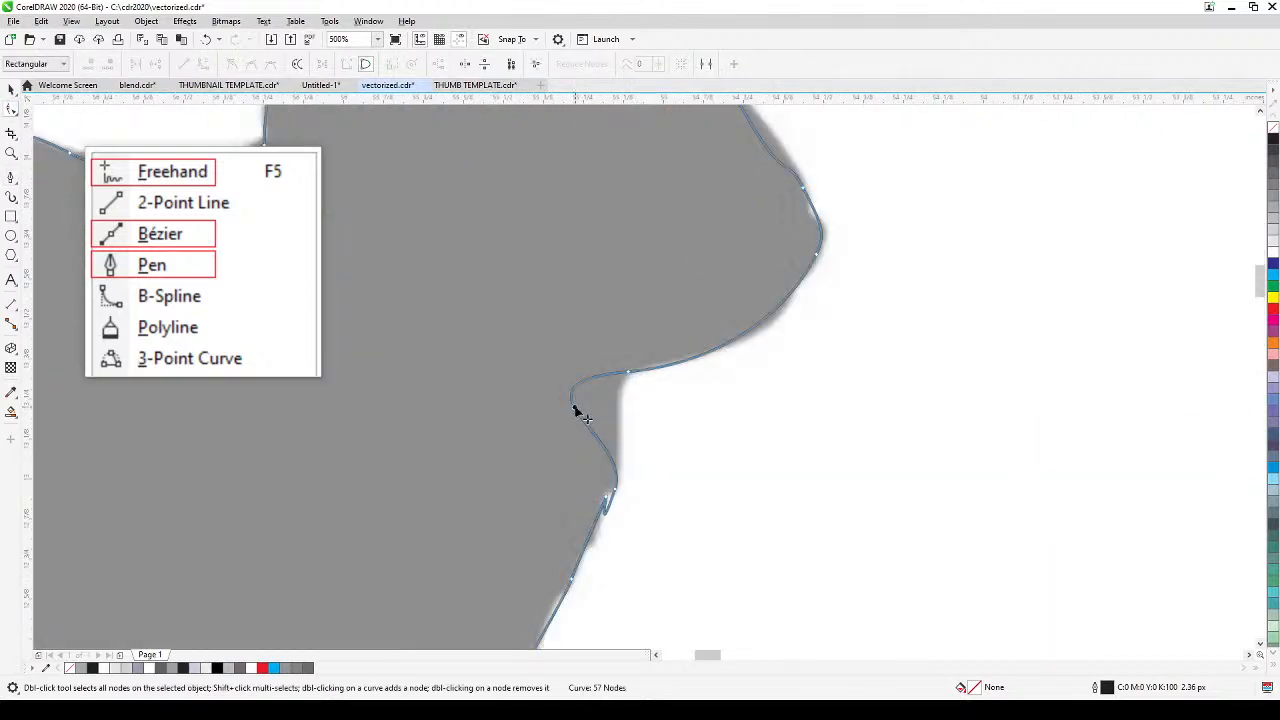
pyautogui.click(575, 408)
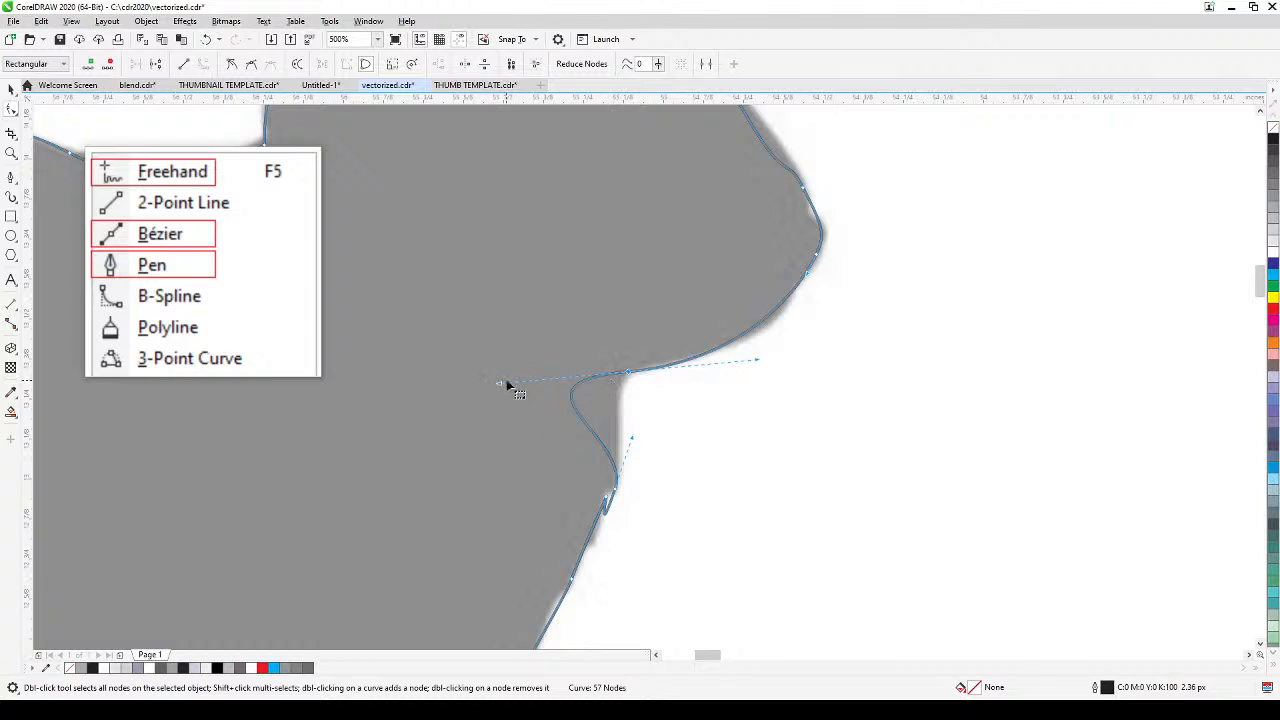
pyautogui.moveTo(500, 385); pyautogui.dragTo(552, 391)
pyautogui.moveTo(591, 298); pyautogui.dragTo(671, 420)
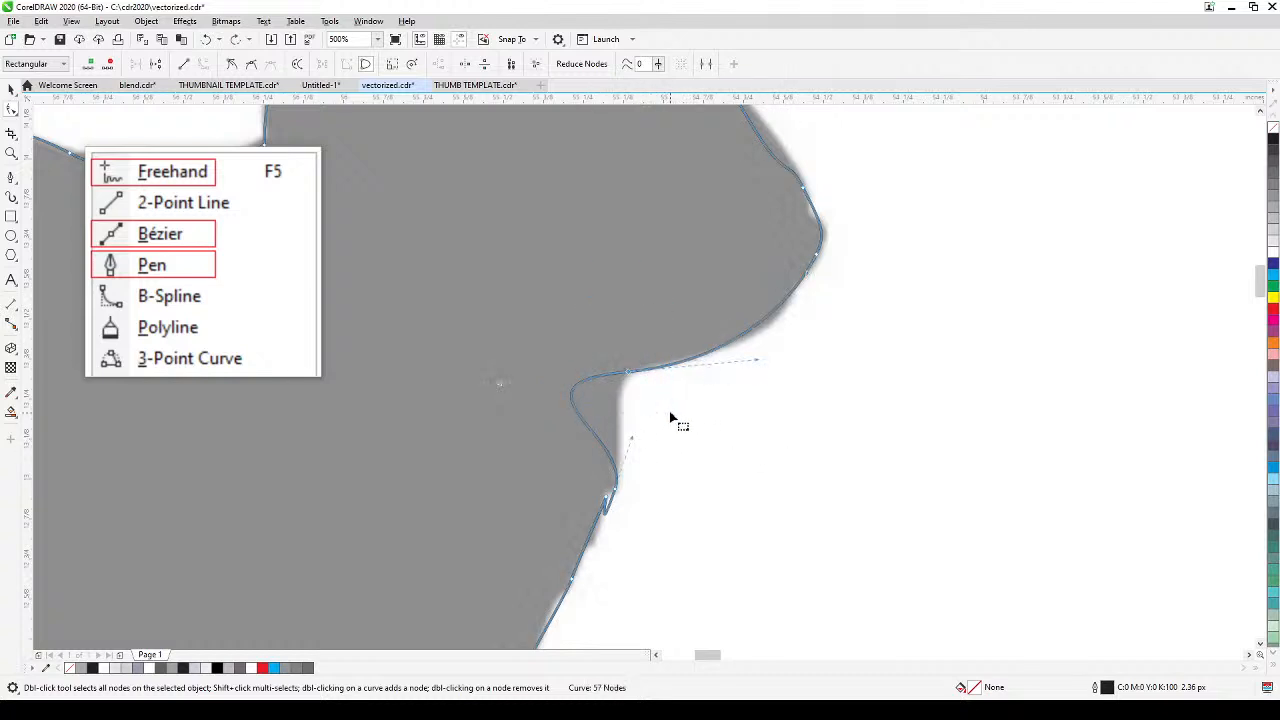
pyautogui.click(231, 64)
pyautogui.moveTo(500, 388); pyautogui.dragTo(600, 405)
# Step: Delete the stray node forming the kink on the chest and nudge the neighbouring node onto the silhouette's edge
pyautogui.scroll(2, 616, 522)
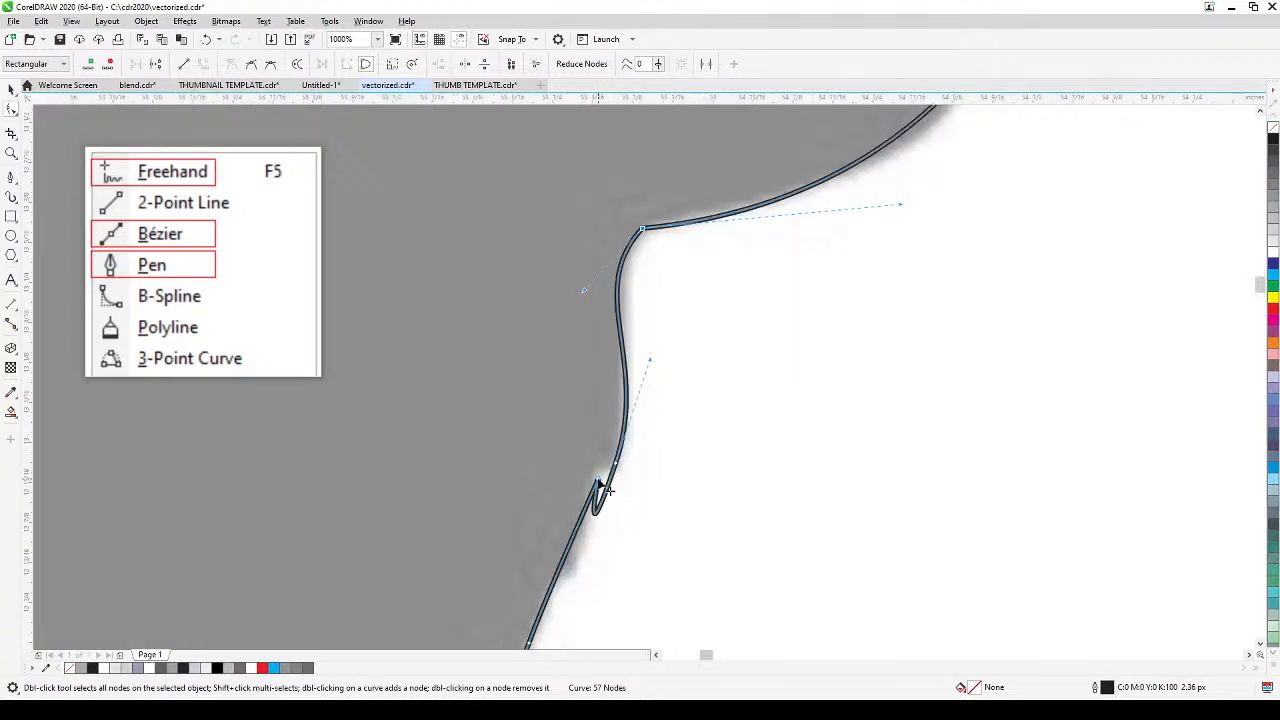
pyautogui.doubleClick(601, 488)
pyautogui.click(605, 489)
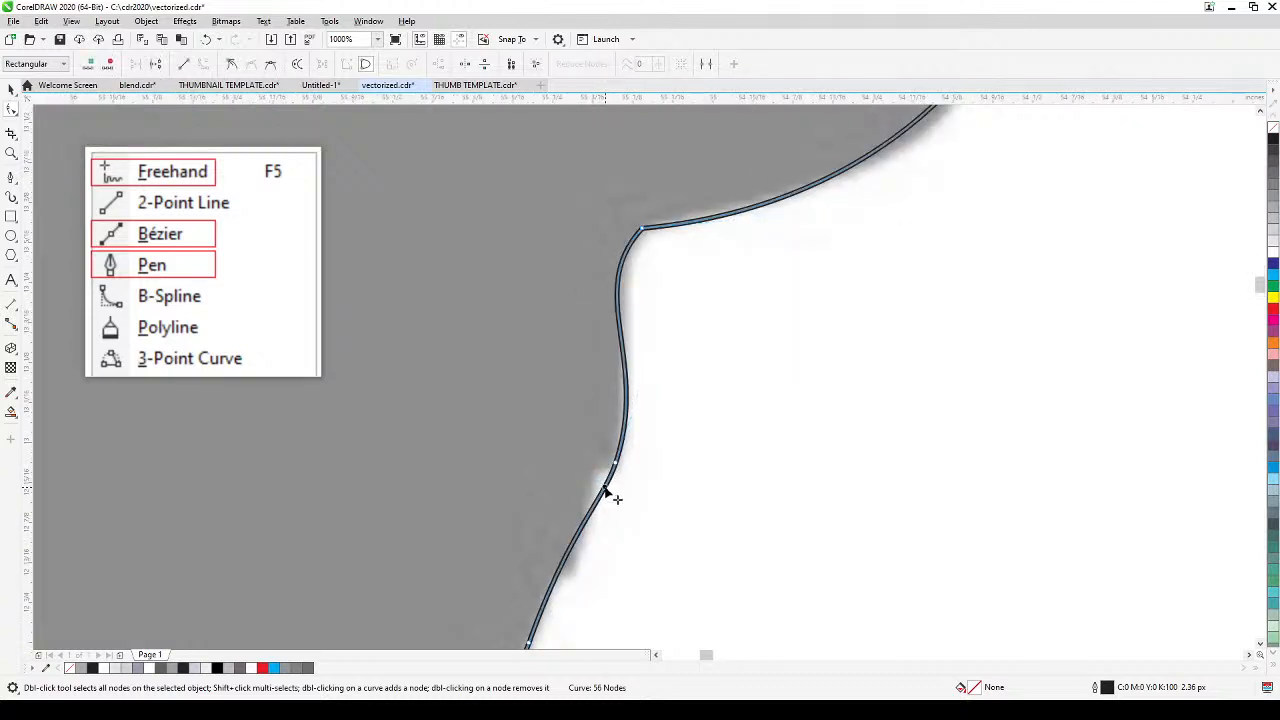
pyautogui.moveTo(615, 463); pyautogui.dragTo(610, 463)
pyautogui.scroll(-1, 613, 466)
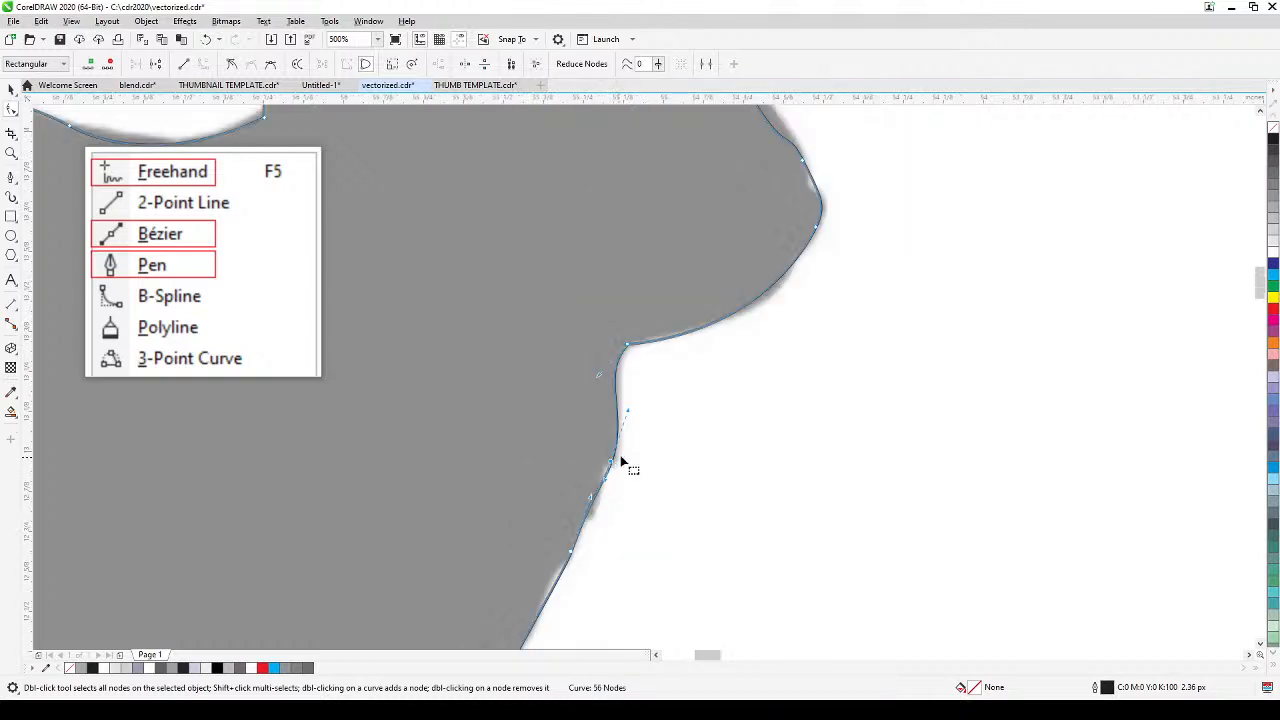
# Step: Reshape the curve segment between the forehead and the nose to follow the silhouette's edge
pyautogui.moveTo(762, 331); pyautogui.dragTo(739, 458)
pyautogui.scroll(1, 774, 320)
pyautogui.moveTo(777, 296); pyautogui.dragTo(788, 459)
pyautogui.click(646, 212)
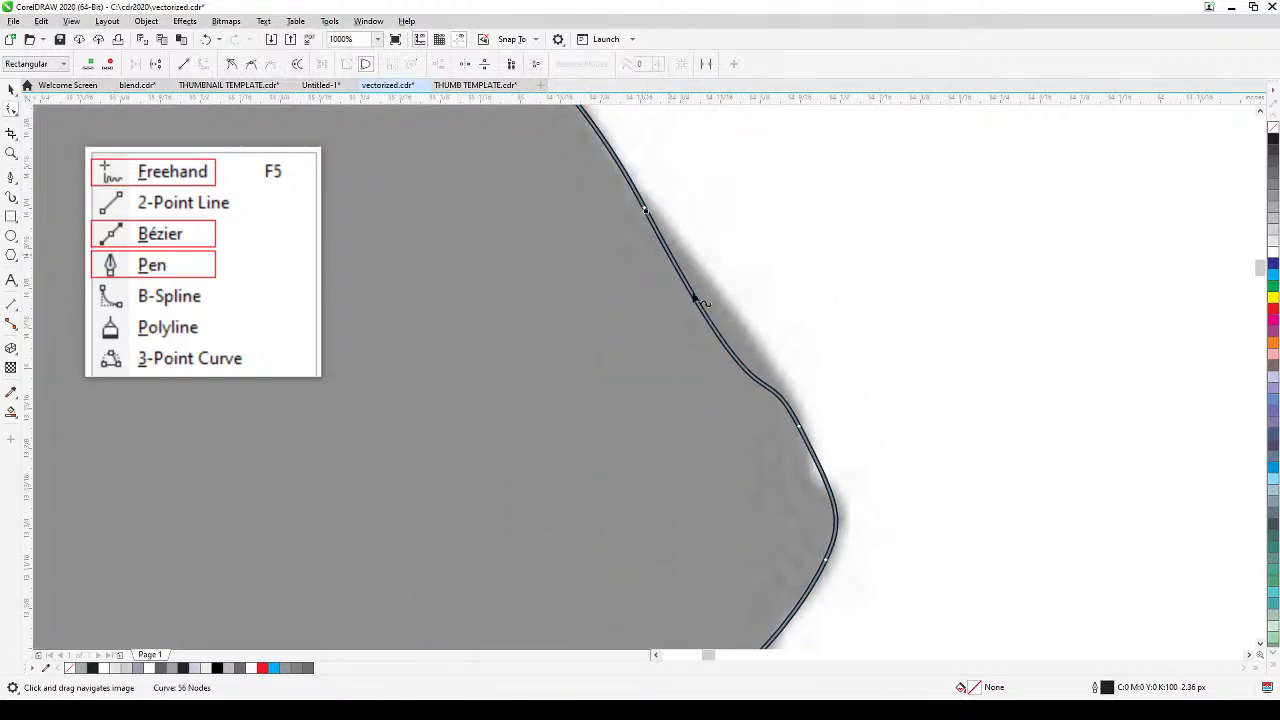
pyautogui.moveTo(745, 369); pyautogui.dragTo(820, 500)
# Step: Add a node just above the nose tip and adjust the curve handle to round the outline over the nose
pyautogui.scroll(-1, 831, 512)
pyautogui.scroll(2, 831, 537)
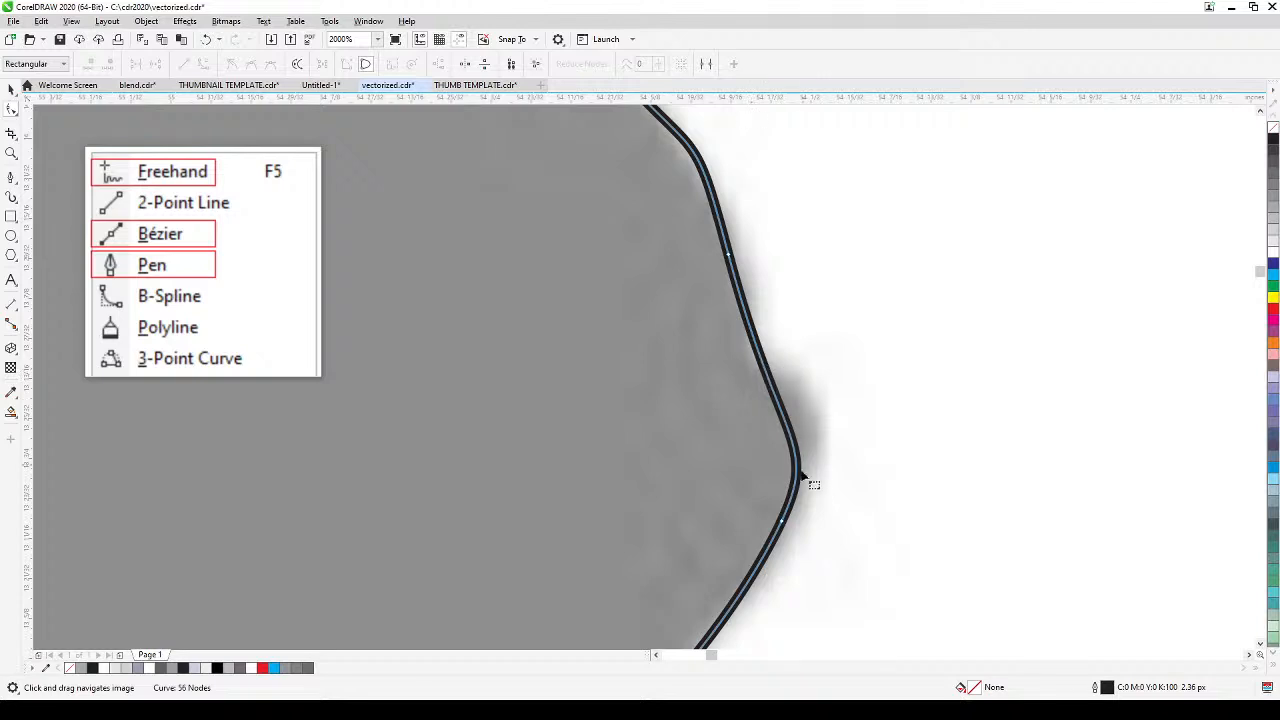
pyautogui.doubleClick(769, 371)
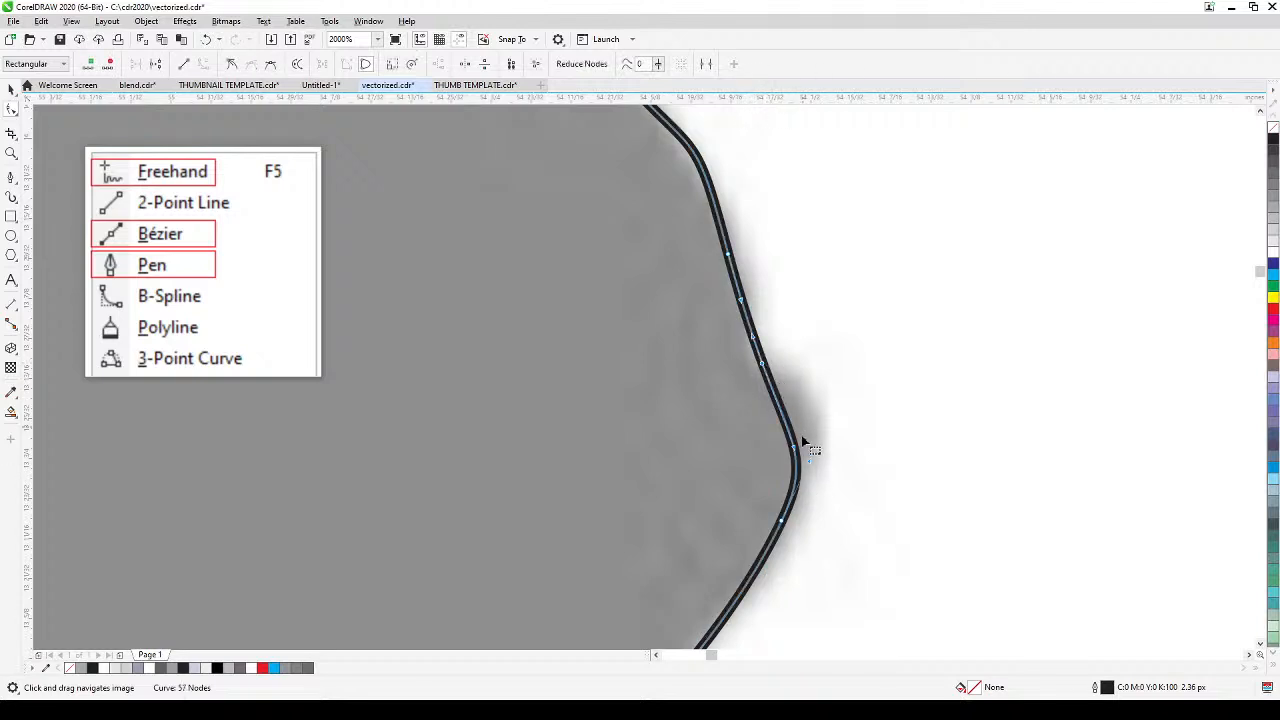
pyautogui.moveTo(796, 447); pyautogui.dragTo(816, 414)
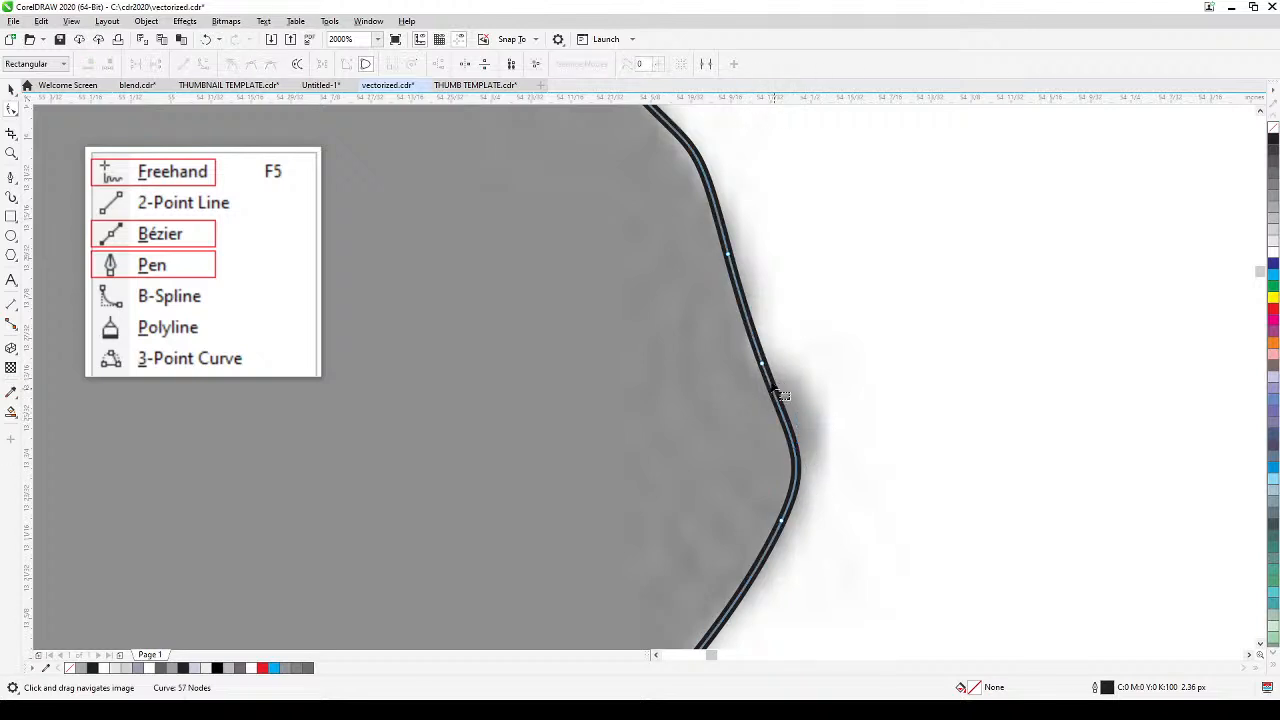
pyautogui.click(772, 375)
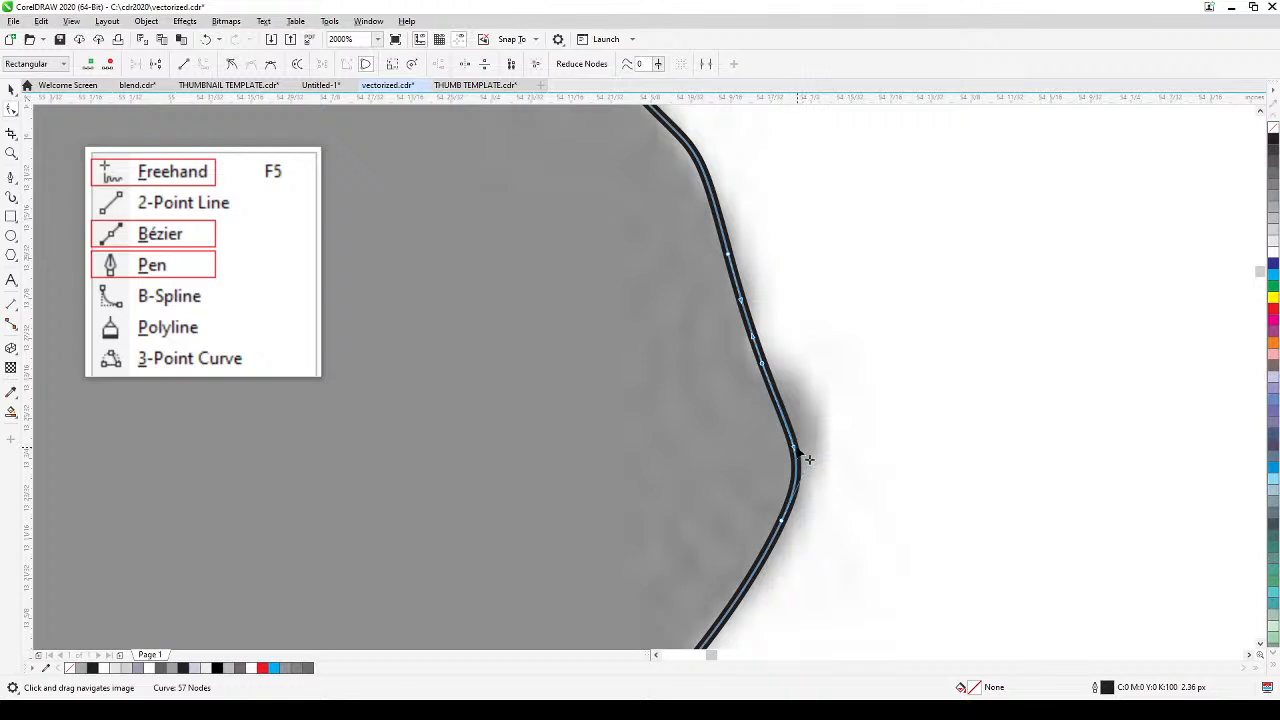
pyautogui.moveTo(795, 449); pyautogui.dragTo(819, 416)
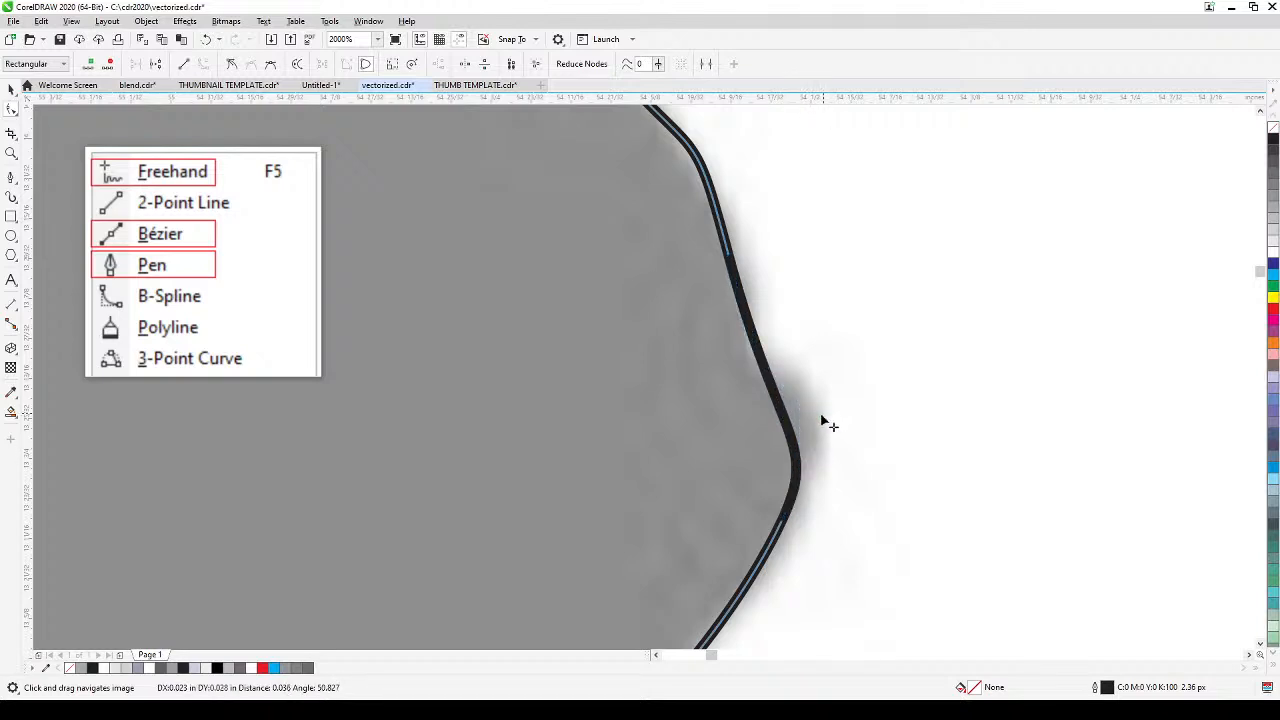
# Step: Adjust the curve handle on the rump segment so the outline follows the silhouette's edge down to the tail
pyautogui.scroll(-2, 819, 420)
pyautogui.scroll(-5, 819, 436)
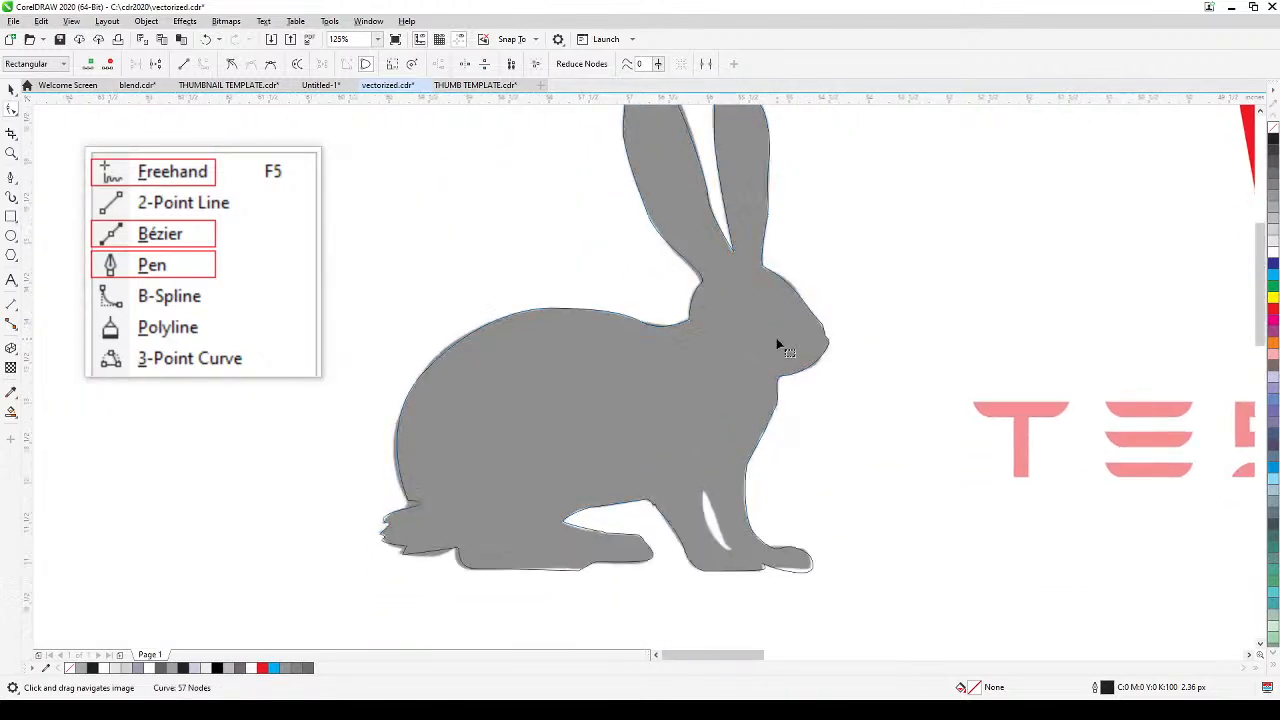
pyautogui.scroll(2, 414, 509)
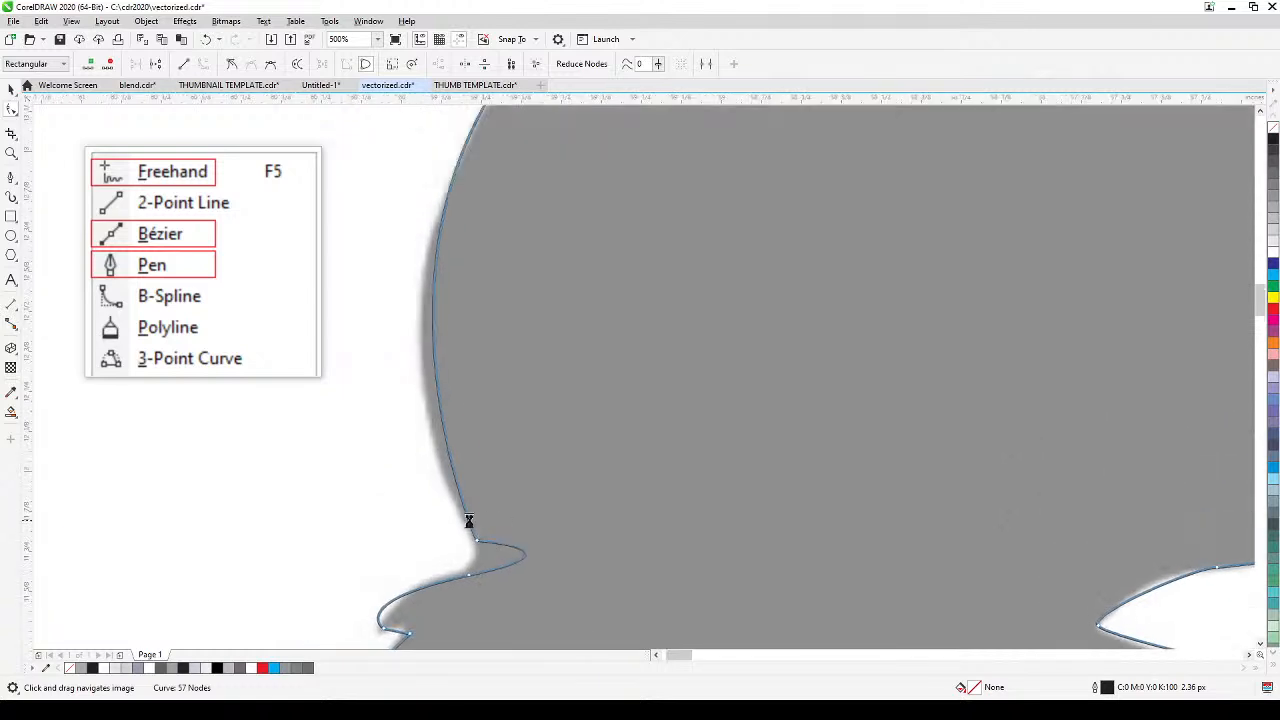
pyautogui.click(478, 541)
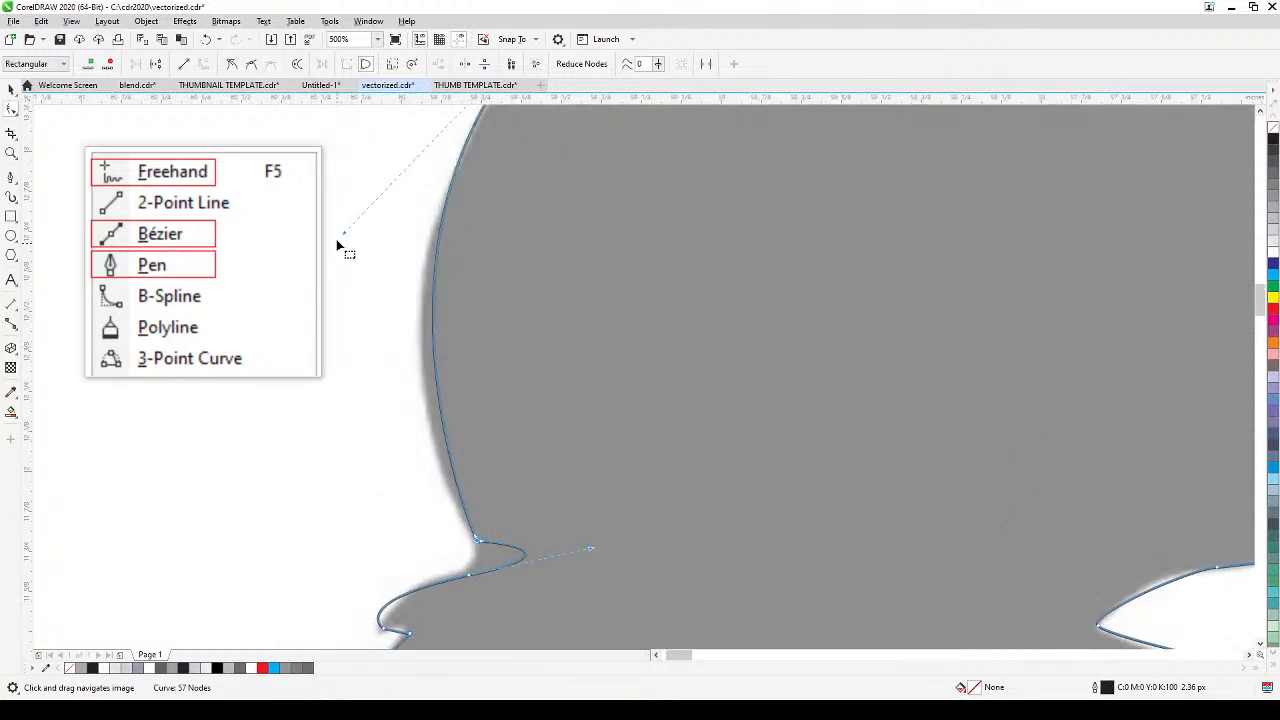
pyautogui.moveTo(343, 236); pyautogui.dragTo(317, 279)
pyautogui.scroll(-1, 520, 614)
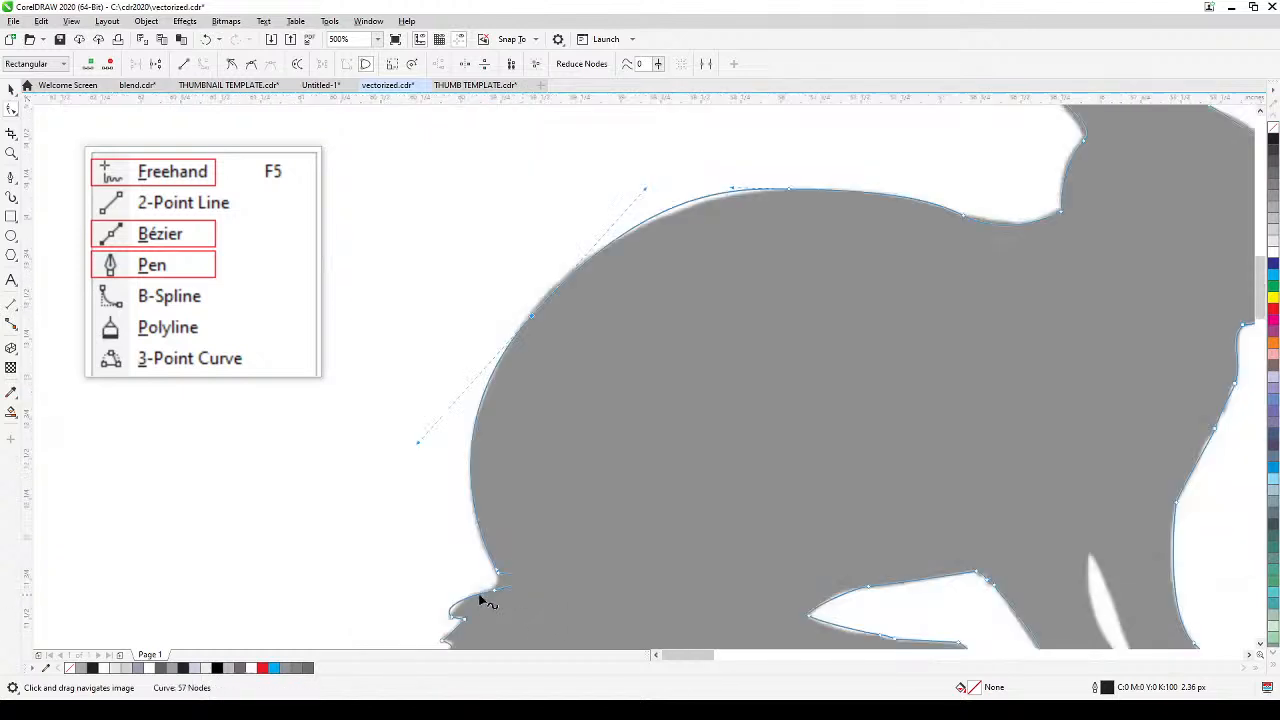
# Step: Shorten and turn the handle of the node on the tail's upper edge to fit the notch between rump and tail
pyautogui.moveTo(482, 599); pyautogui.dragTo(487, 454)
pyautogui.scroll(2, 490, 462)
pyautogui.click(502, 348)
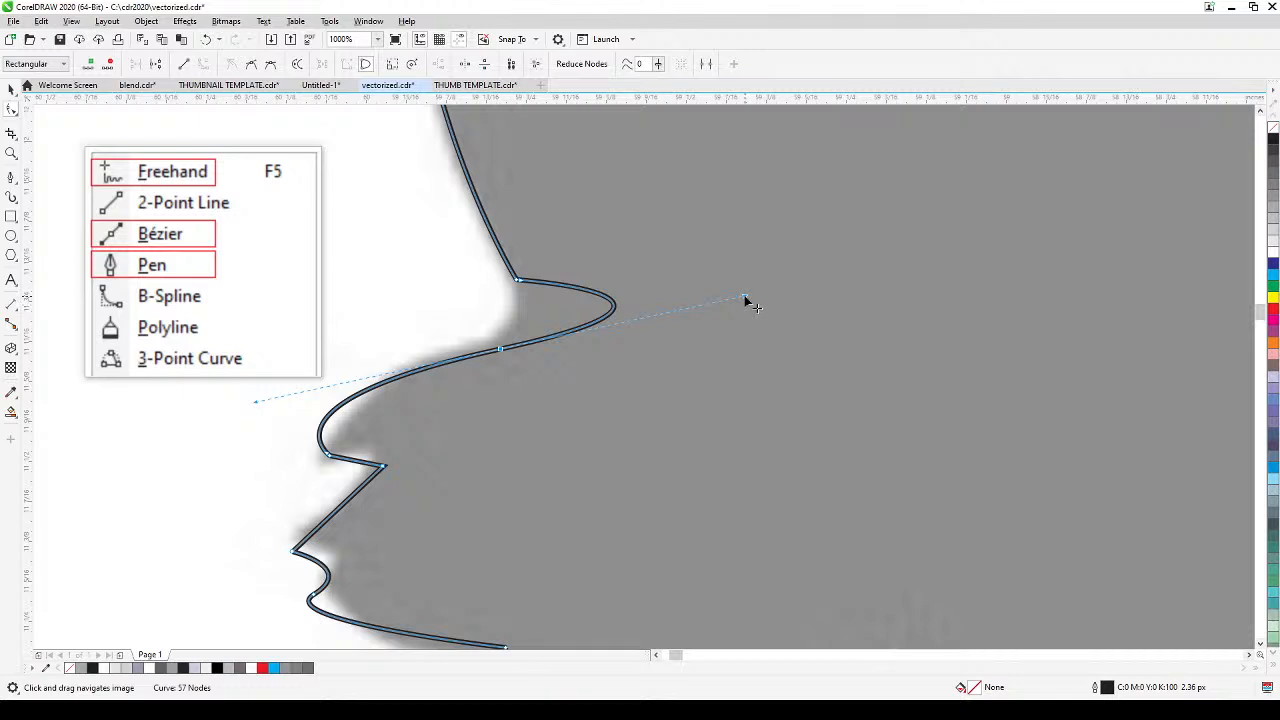
pyautogui.moveTo(745, 300); pyautogui.dragTo(527, 322)
pyautogui.scroll(-2, 410, 450)
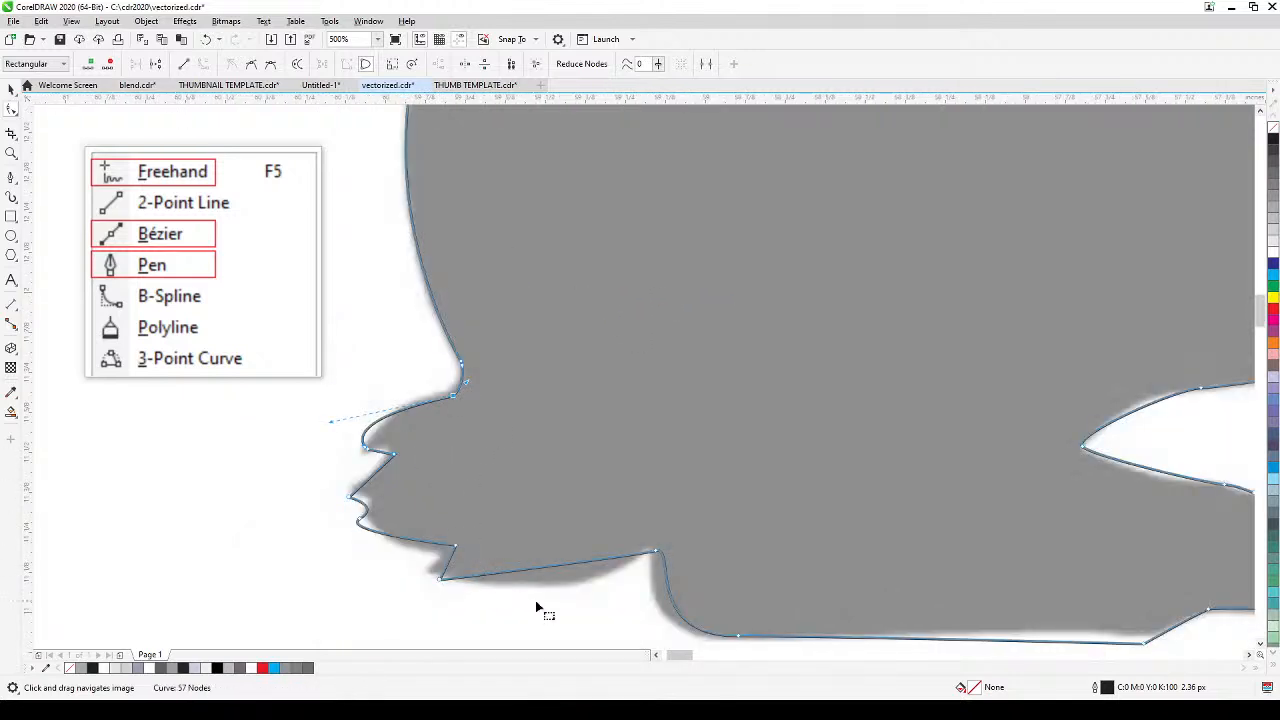
# Step: Bend the straight segment under the tail to the silhouette and move the tail's lower tip node onto its edge
pyautogui.press('Escape')
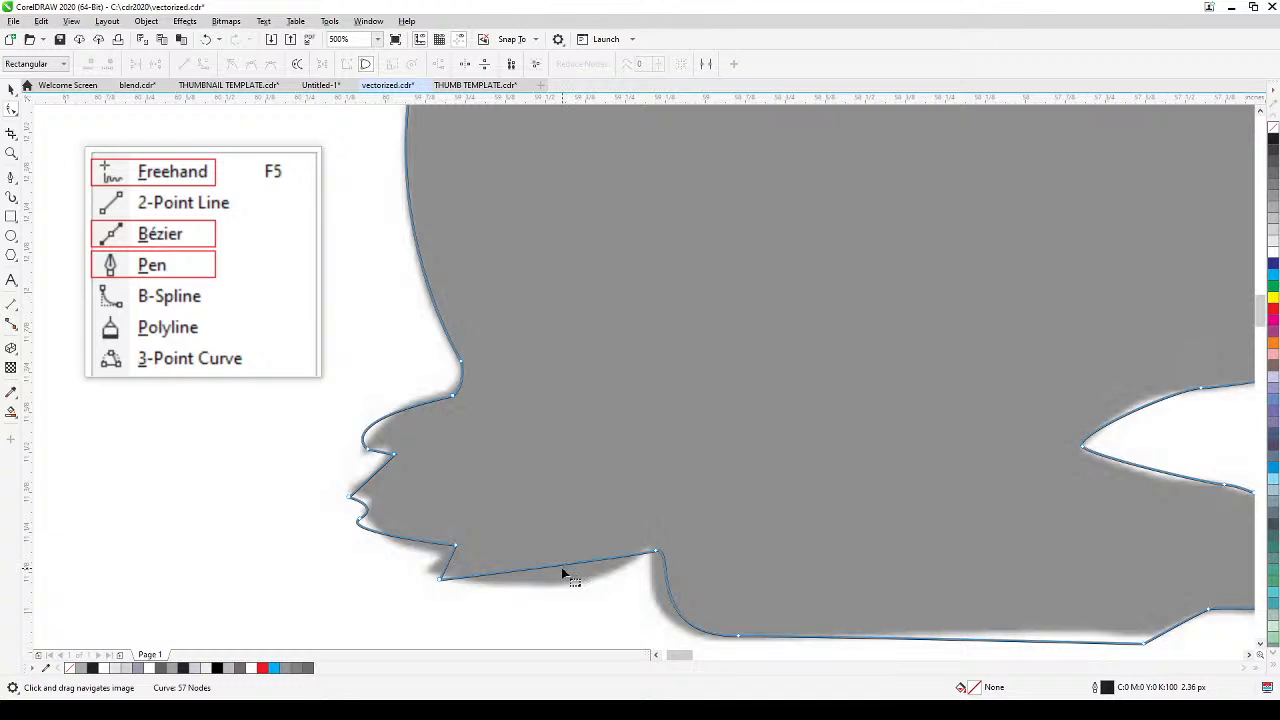
pyautogui.click(561, 568)
pyautogui.moveTo(563, 569); pyautogui.dragTo(574, 587)
pyautogui.moveTo(438, 580); pyautogui.dragTo(430, 572)
pyautogui.scroll(-1, 430, 562)
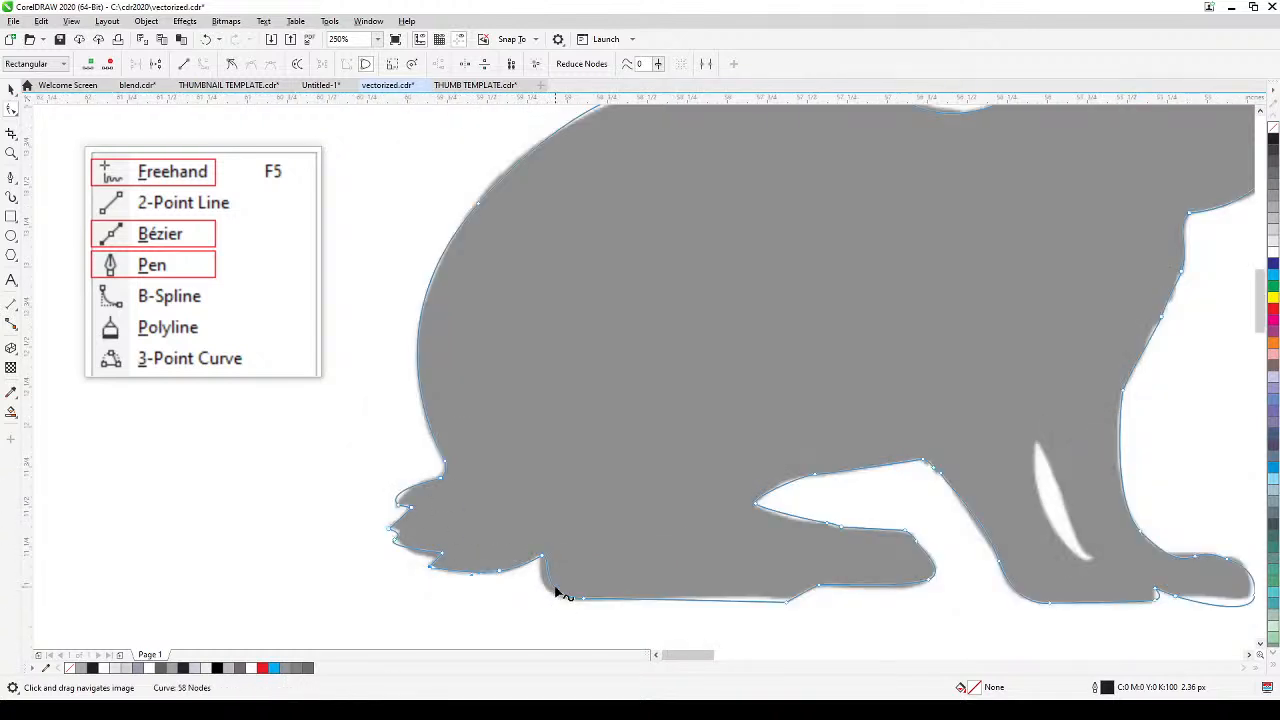
pyautogui.scroll(-1, 552, 587)
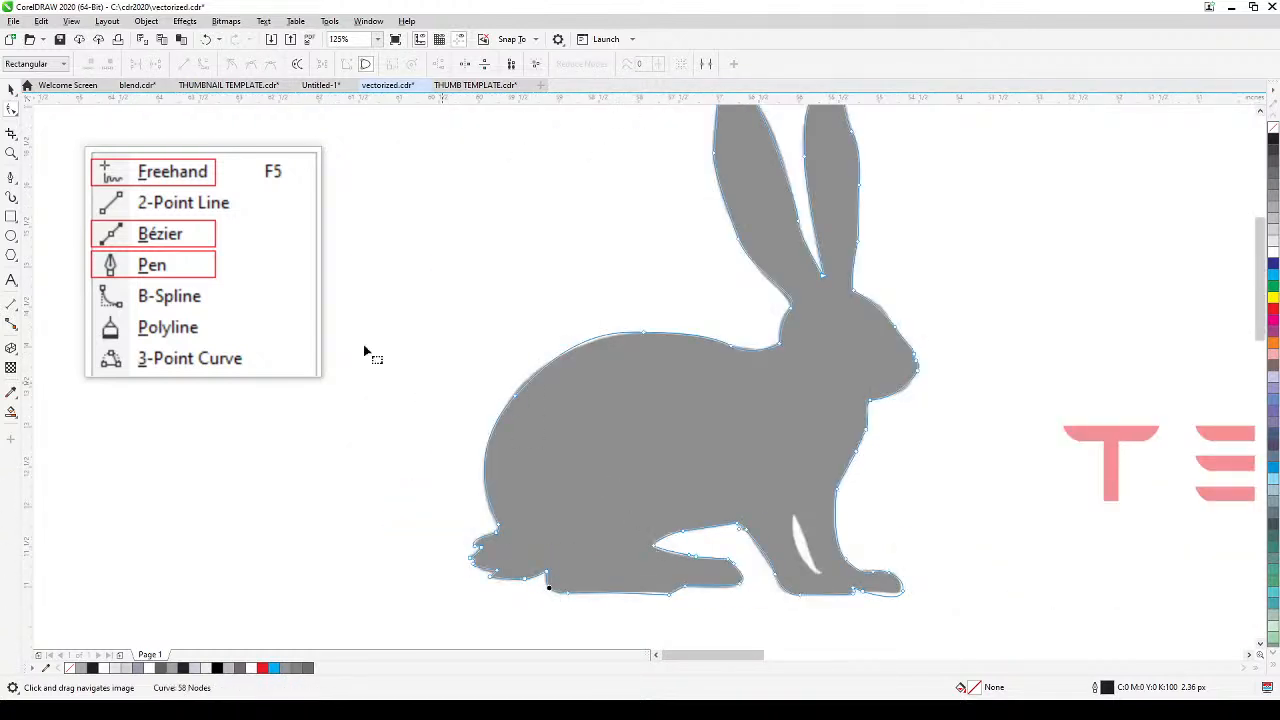
# Step: Fill the finished rabbit curve with black and move it off the bitmap into the empty space beside it
pyautogui.click(10, 90)
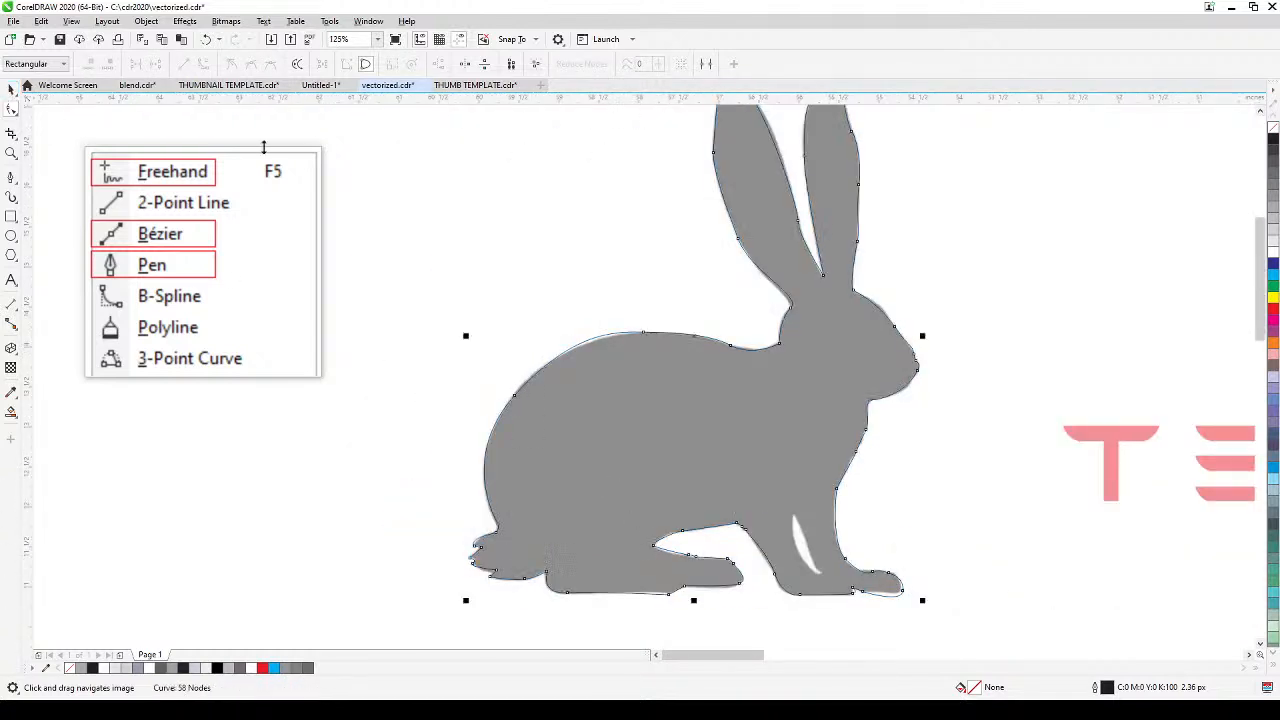
pyautogui.click(1273, 142)
pyautogui.scroll(-1, 888, 435)
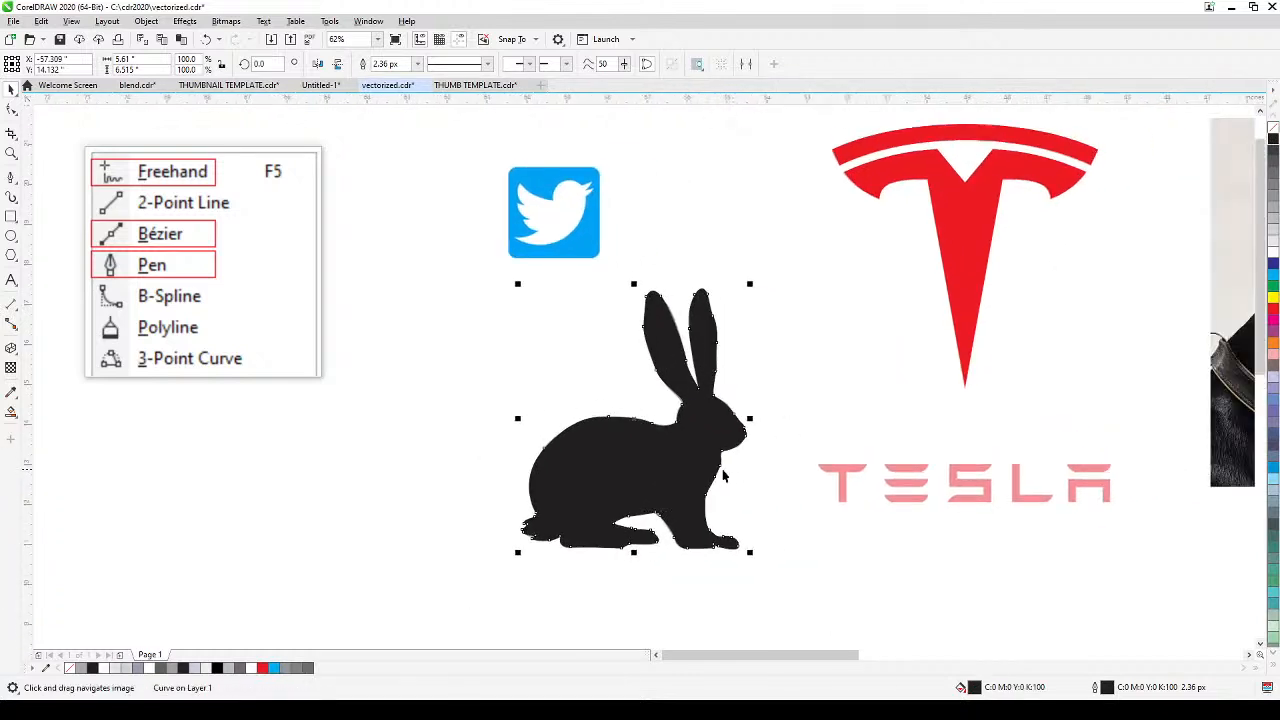
pyautogui.moveTo(621, 476); pyautogui.dragTo(376, 463)
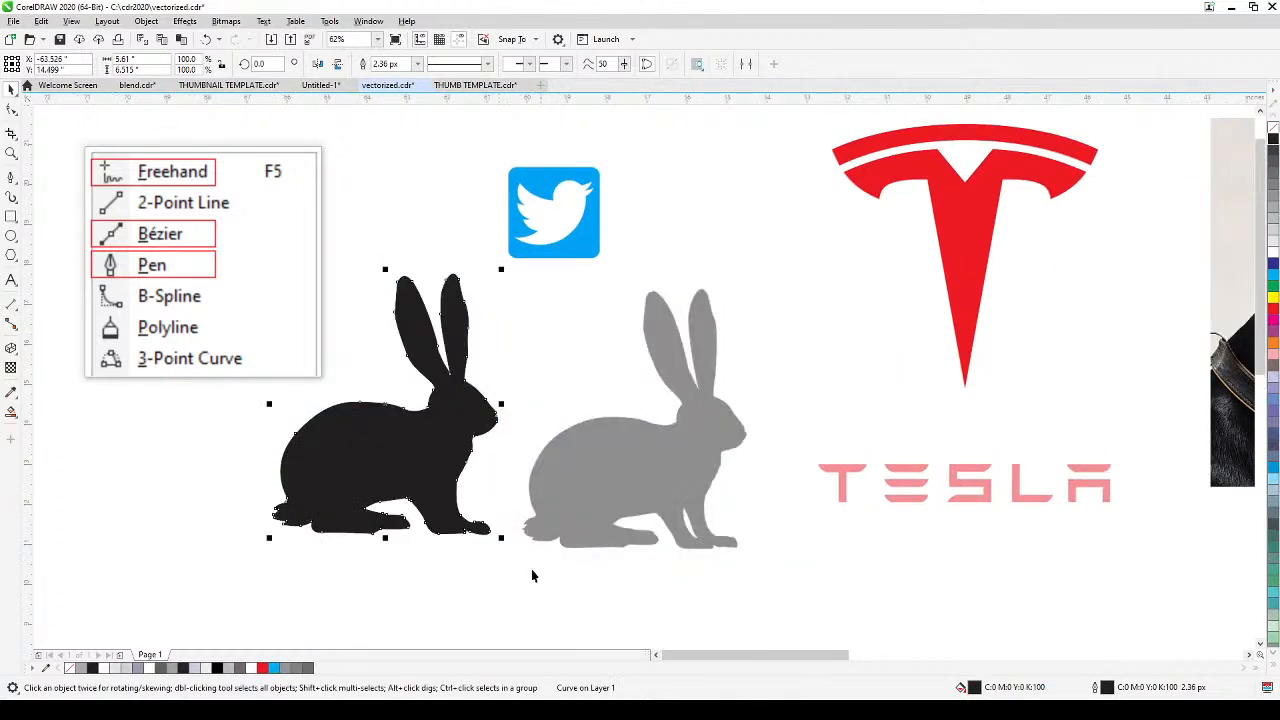
# Step: Apply a uniform transparency of 50 to the dog photo and lock the bitmap
pyautogui.moveTo(706, 504); pyautogui.dragTo(492, 543)
pyautogui.moveTo(823, 480); pyautogui.dragTo(804, 525)
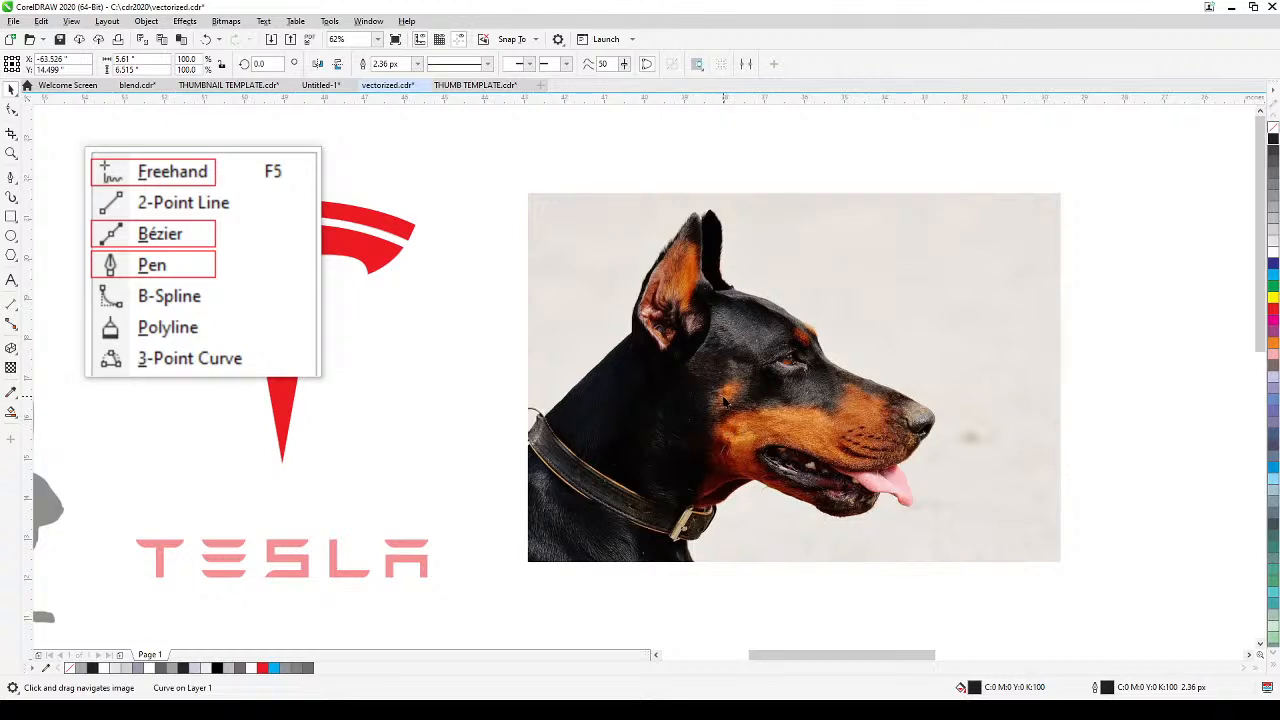
pyautogui.scroll(2, 724, 400)
pyautogui.scroll(-2, 726, 401)
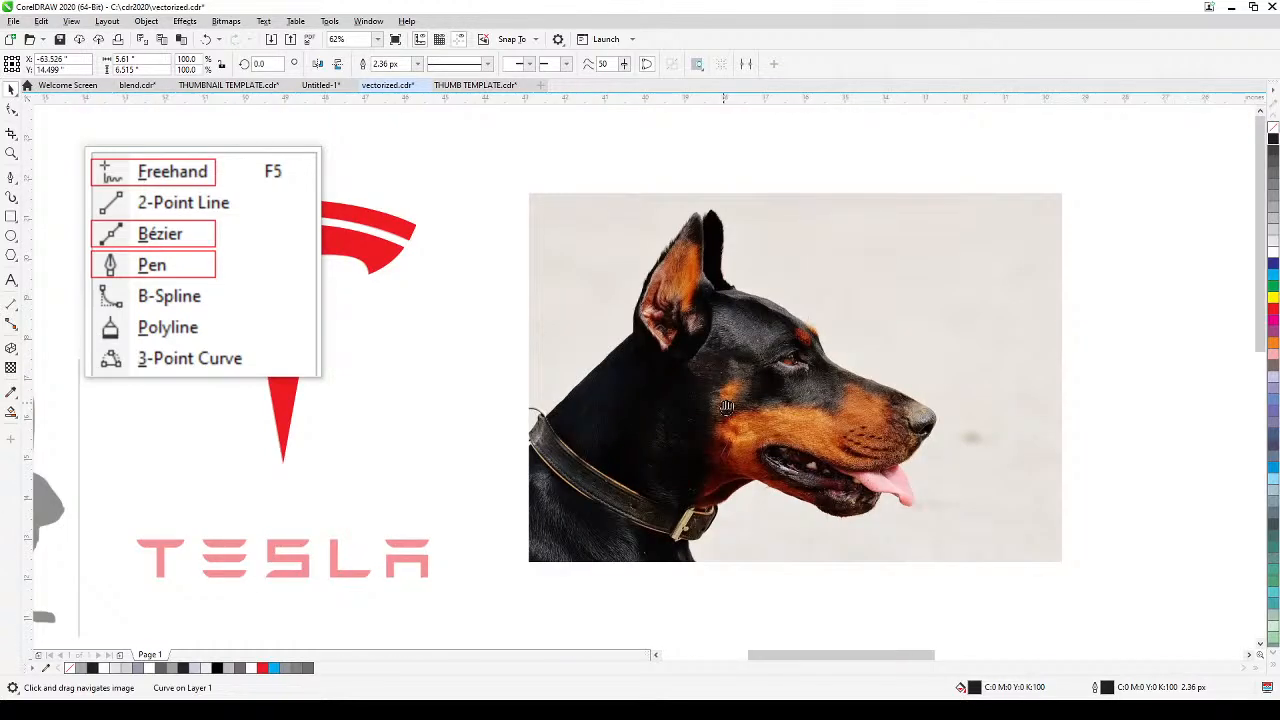
pyautogui.moveTo(727, 406); pyautogui.dragTo(695, 414)
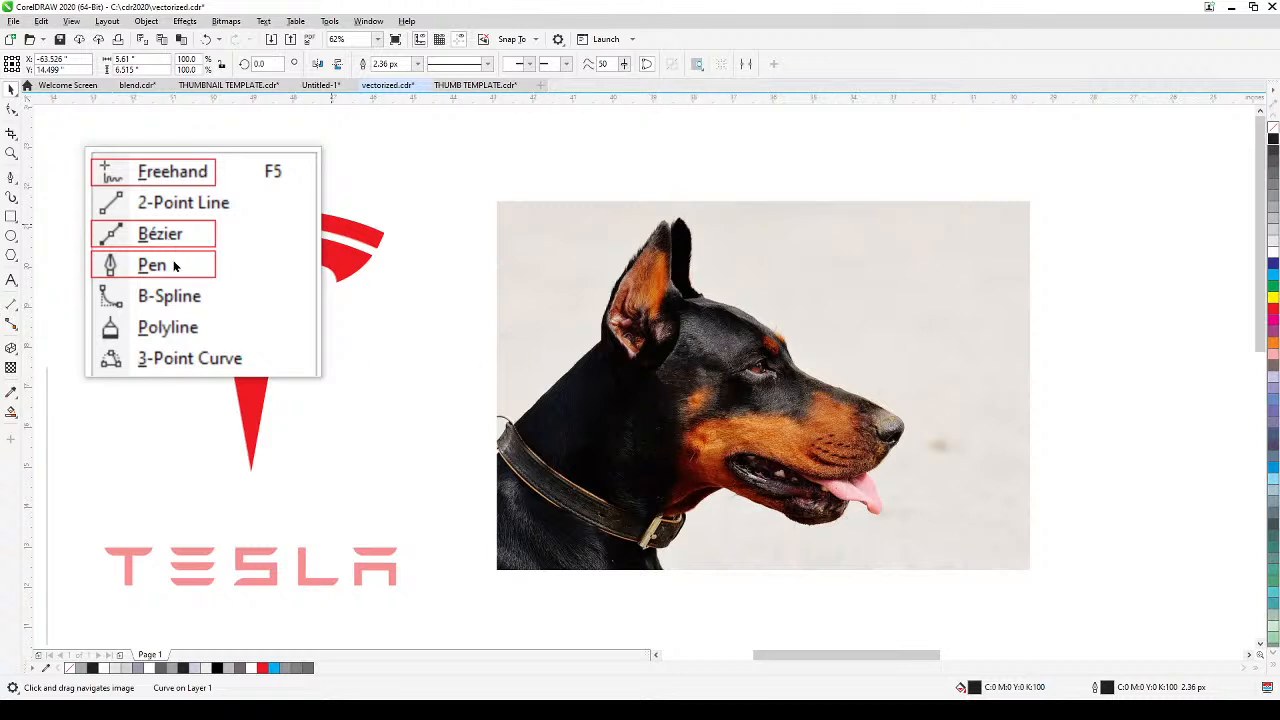
pyautogui.click(555, 394)
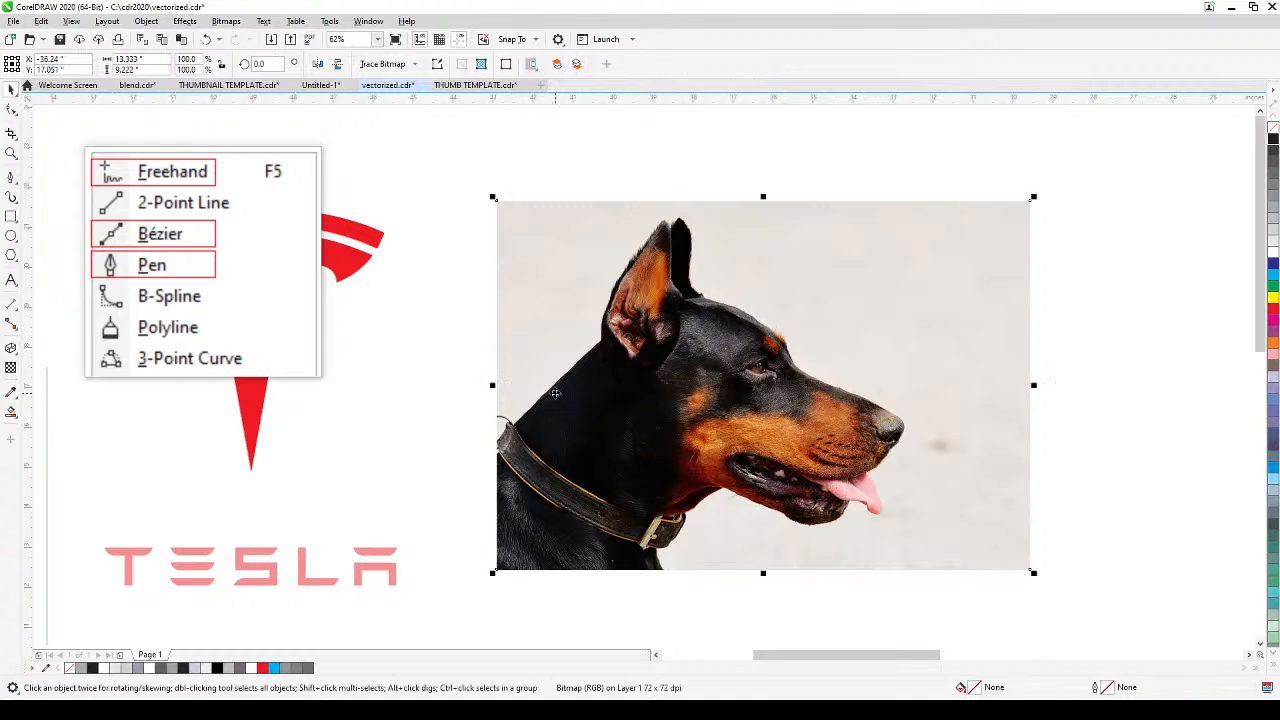
pyautogui.click(10, 369)
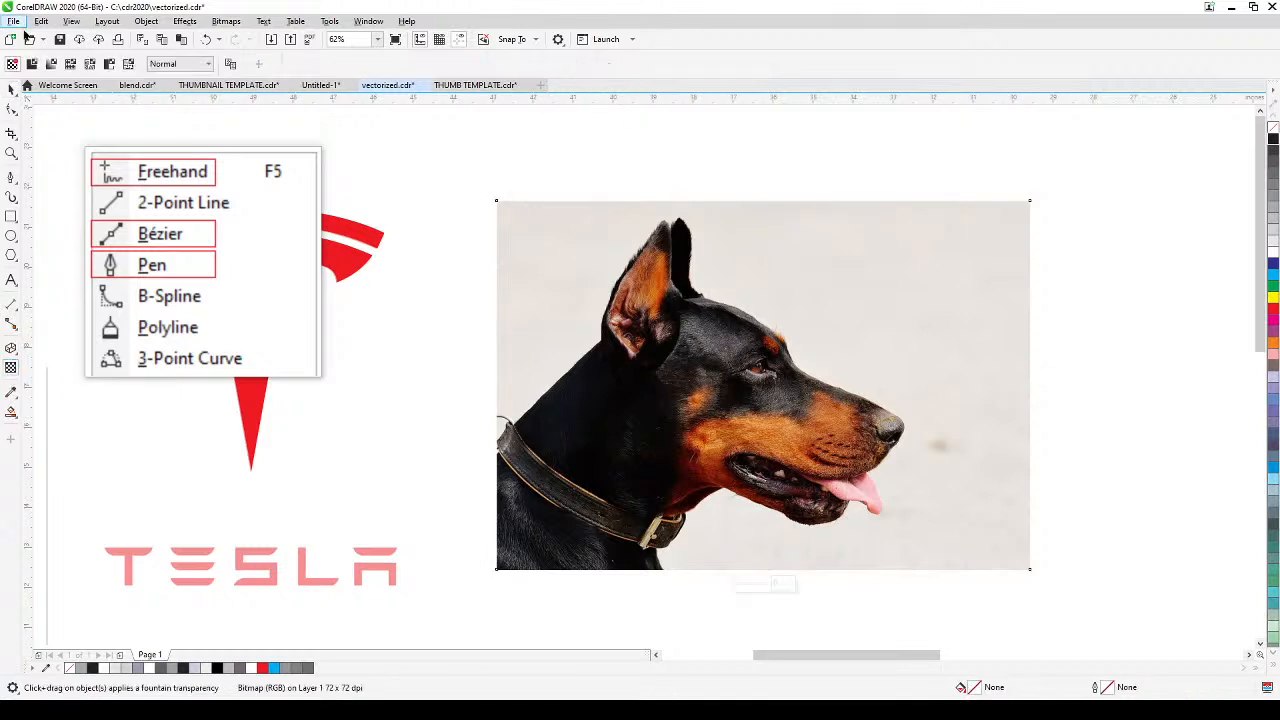
pyautogui.click(32, 65)
pyautogui.click(11, 89)
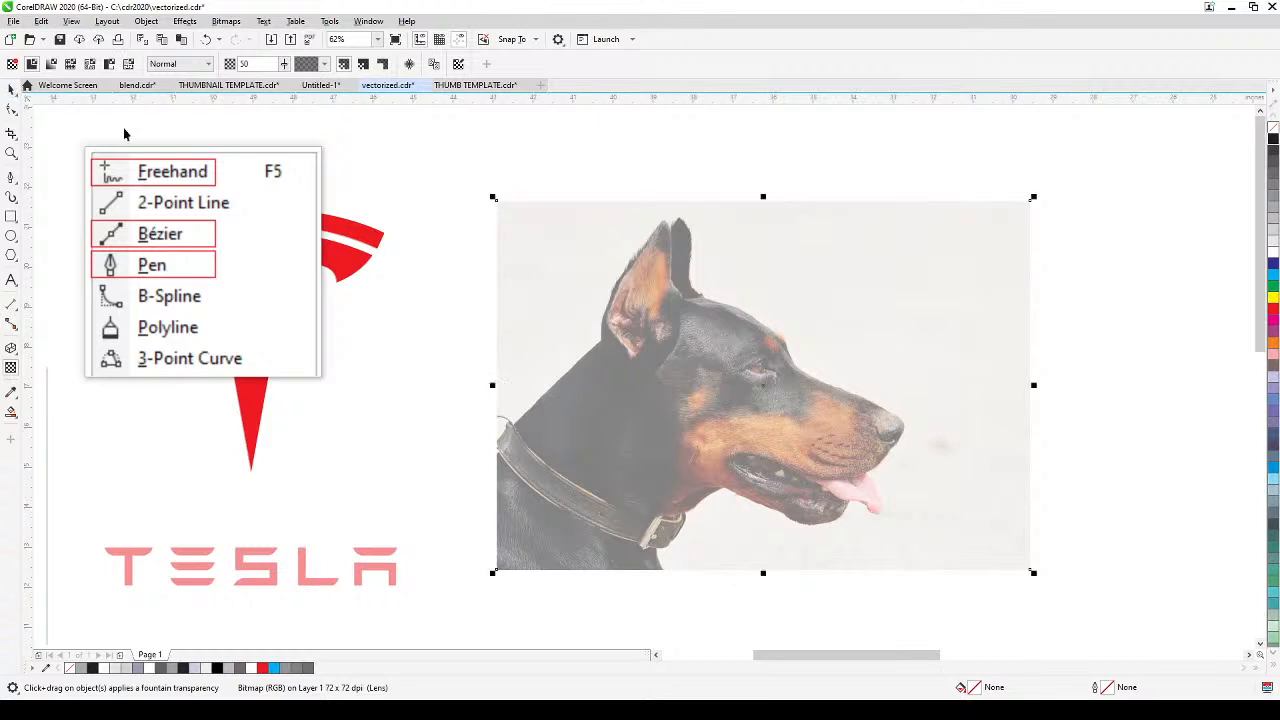
pyautogui.rightClick(702, 355)
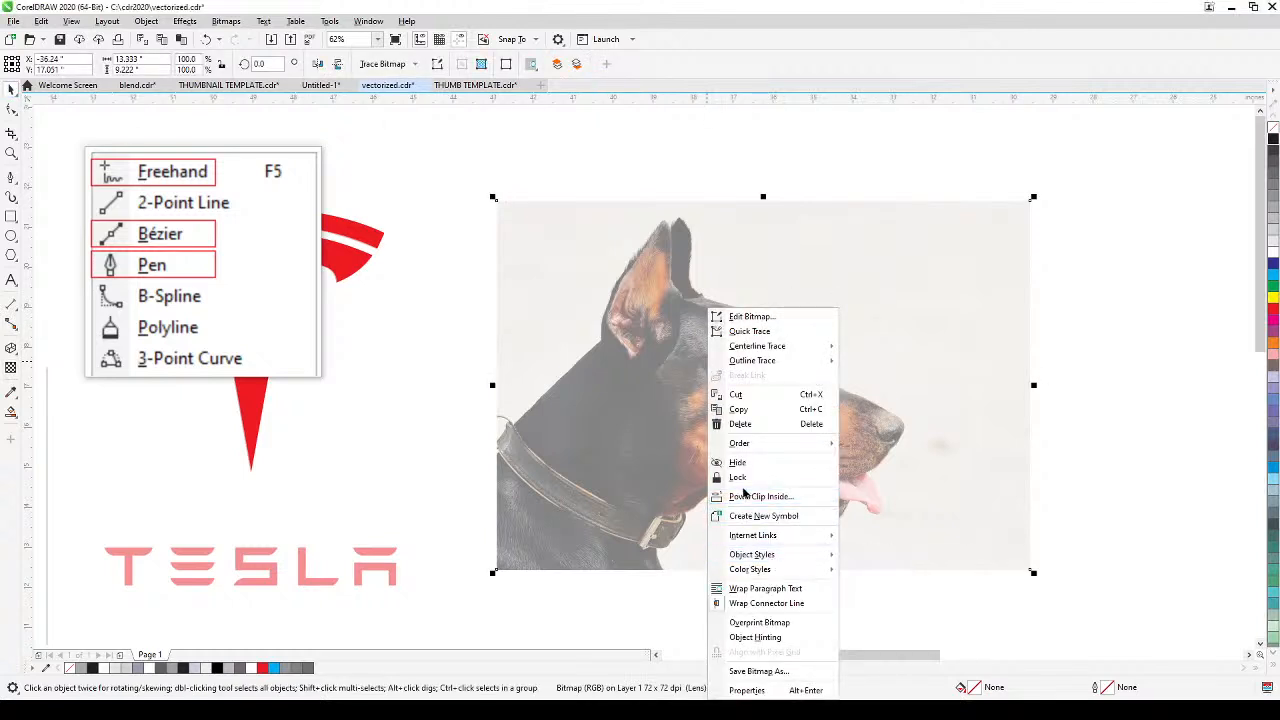
pyautogui.click(740, 478)
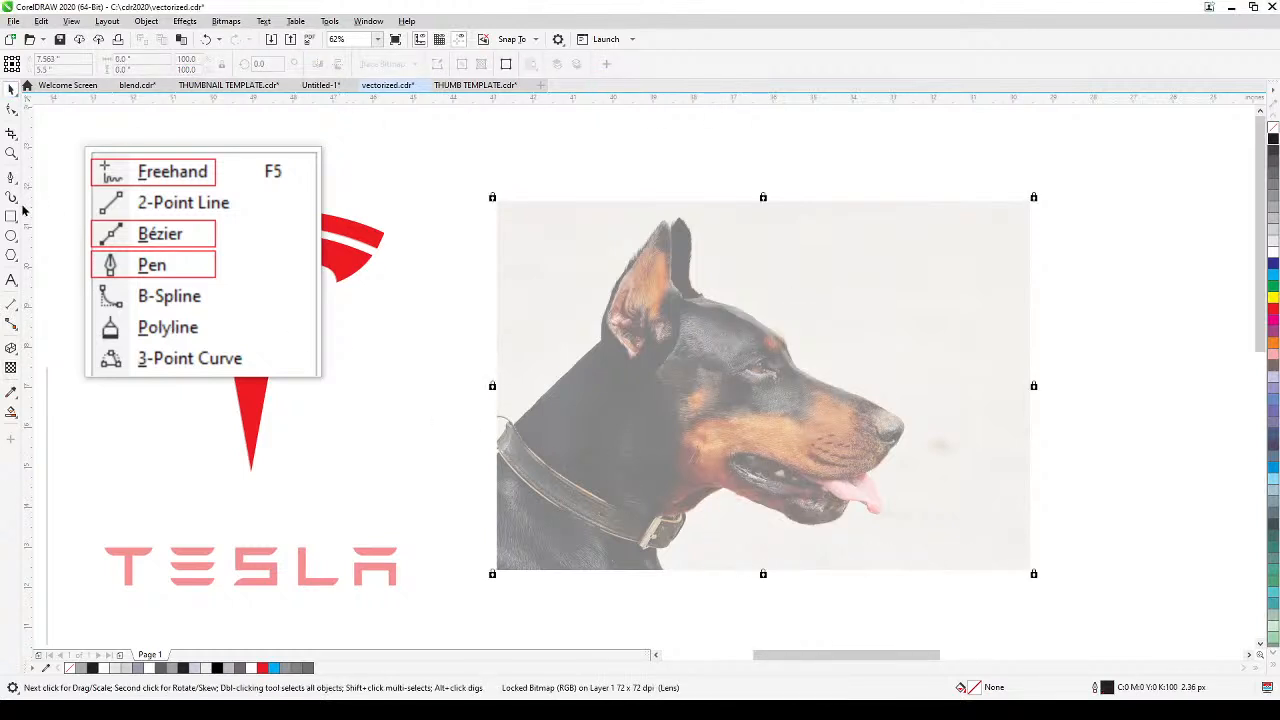
# Step: With the Freehand tool, trace the upper and lower edges of the dog's collar and the outline of its buckle
pyautogui.click(11, 178)
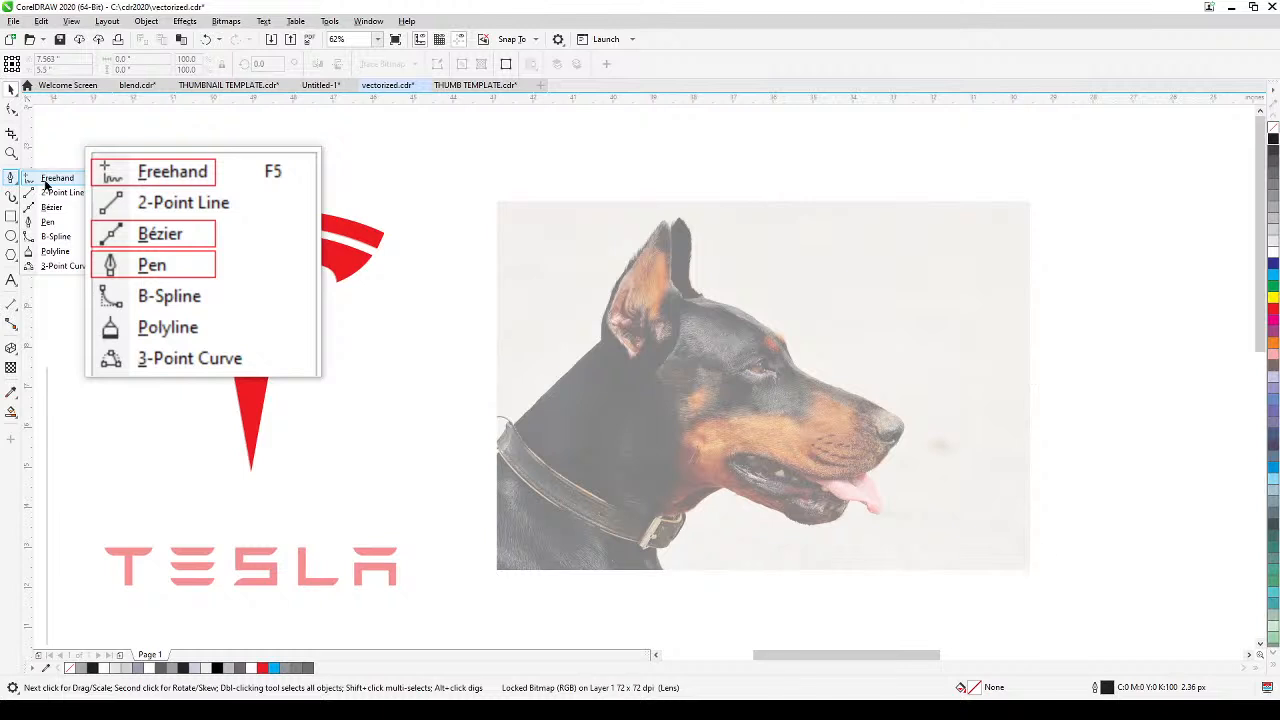
pyautogui.click(46, 181)
pyautogui.scroll(3, 590, 496)
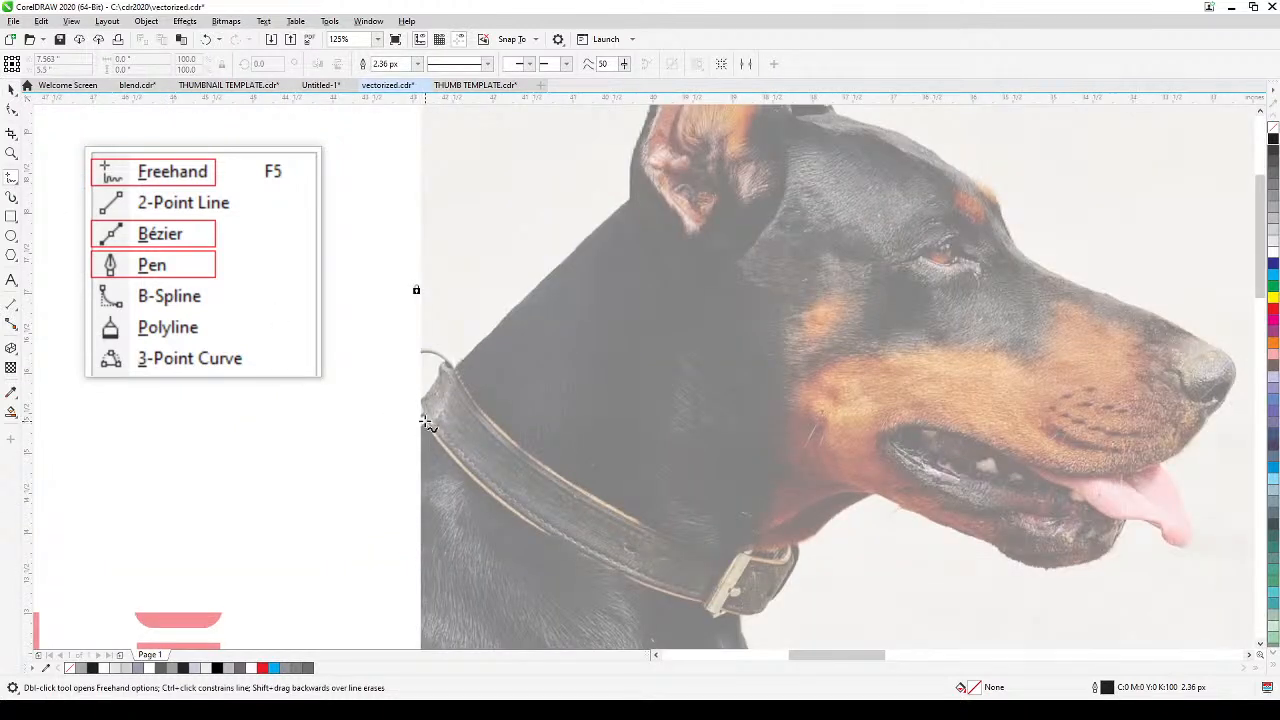
pyautogui.moveTo(427, 424)
pyautogui.mouseDown()
pyautogui.moveTo(423, 400)
pyautogui.moveTo(455, 370)
pyautogui.mouseUp()
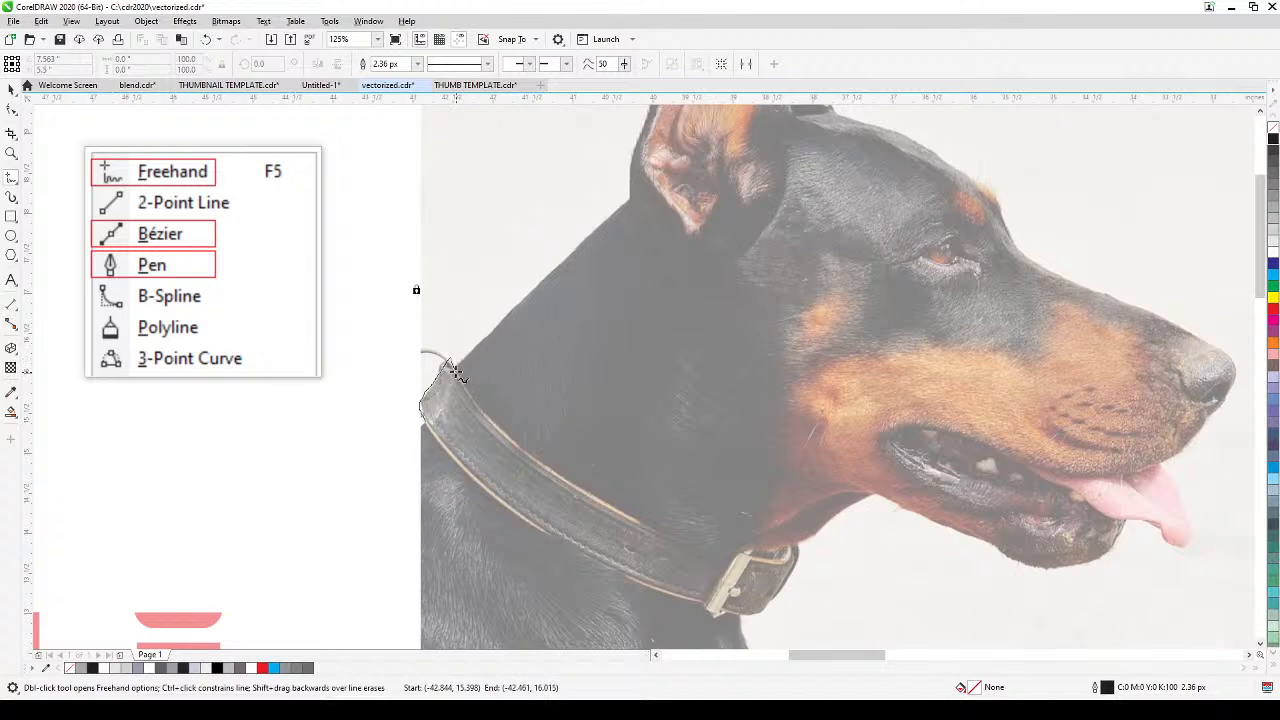
pyautogui.moveTo(513, 459); pyautogui.dragTo(597, 497)
pyautogui.moveTo(717, 556)
pyautogui.mouseDown()
pyautogui.moveTo(792, 550)
pyautogui.moveTo(803, 560)
pyautogui.moveTo(790, 588)
pyautogui.mouseUp()
pyautogui.moveTo(708, 616); pyautogui.dragTo(735, 567)
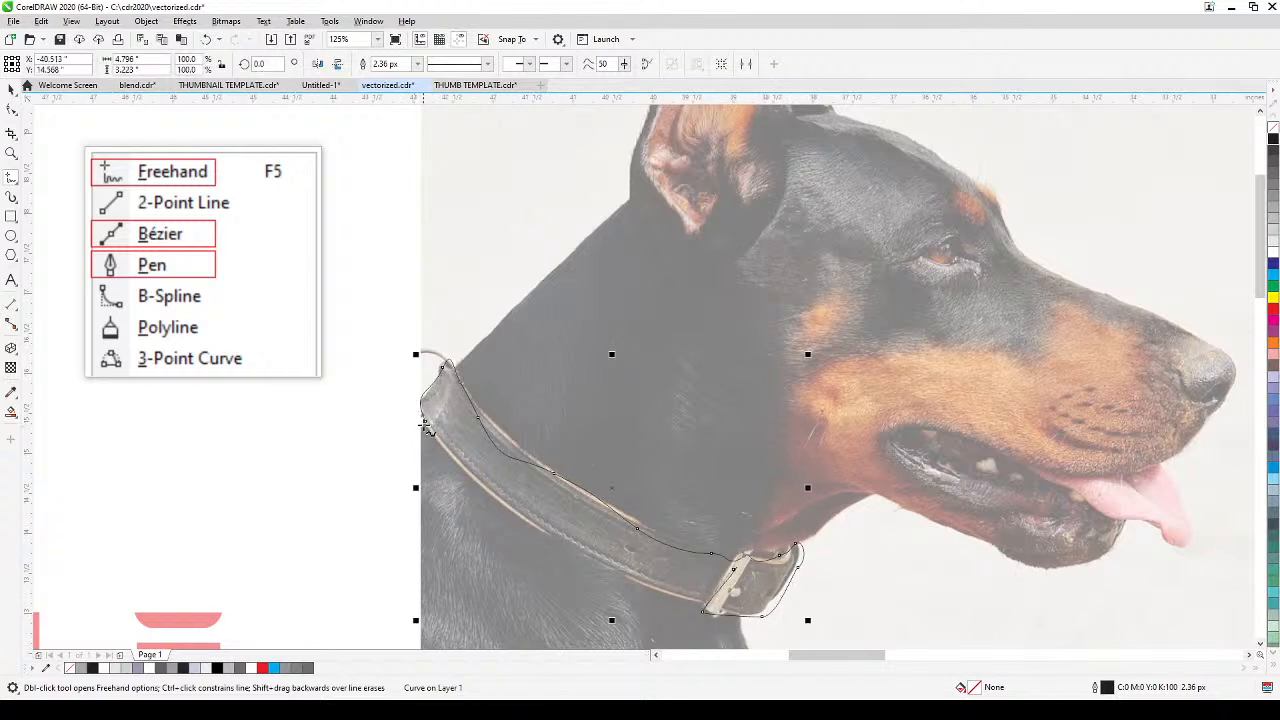
pyautogui.moveTo(426, 424)
pyautogui.mouseDown()
pyautogui.moveTo(508, 504)
pyautogui.moveTo(706, 608)
pyautogui.mouseUp()
# Step: Trace the back of the neck up to the ears, both ears' outlines and the inner and base lines of the near ear
pyautogui.moveTo(453, 368); pyautogui.dragTo(634, 197)
pyautogui.moveTo(688, 325)
pyautogui.mouseDown()
pyautogui.moveTo(664, 443)
pyautogui.moveTo(610, 537)
pyautogui.mouseUp()
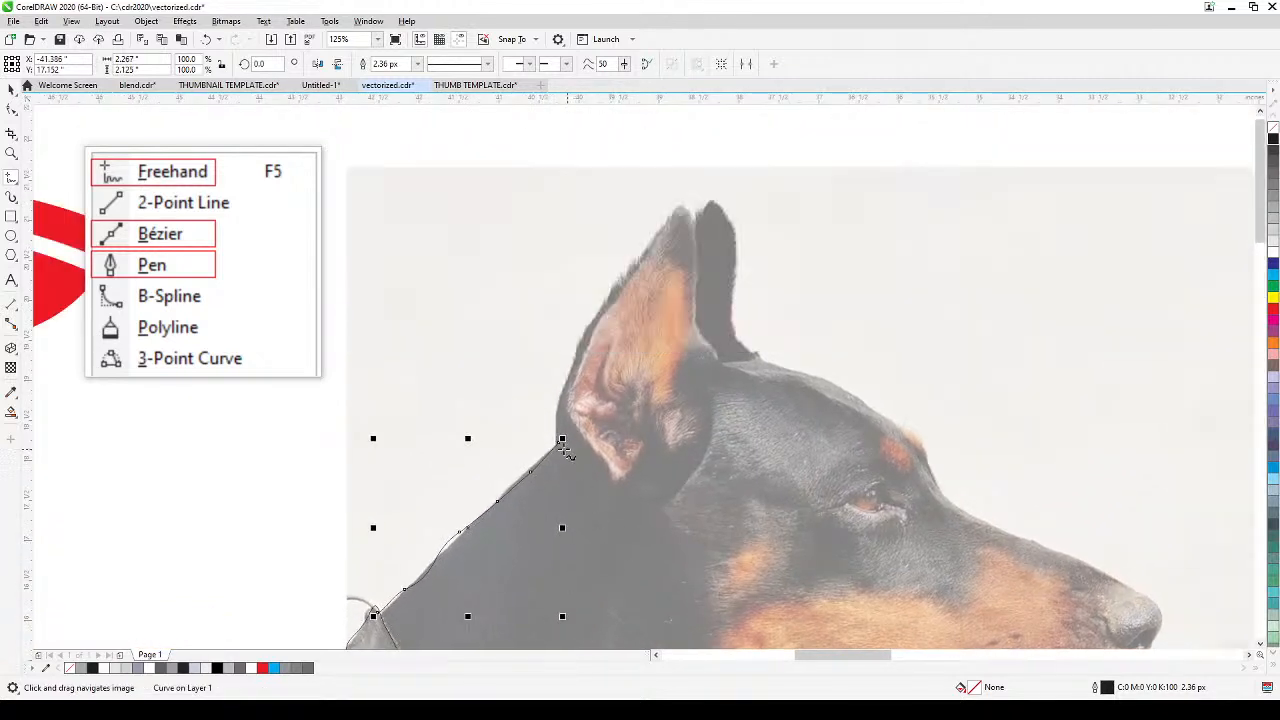
pyautogui.moveTo(561, 440)
pyautogui.mouseDown()
pyautogui.moveTo(591, 324)
pyautogui.moveTo(683, 207)
pyautogui.moveTo(704, 272)
pyautogui.moveTo(698, 351)
pyautogui.moveTo(718, 378)
pyautogui.mouseUp()
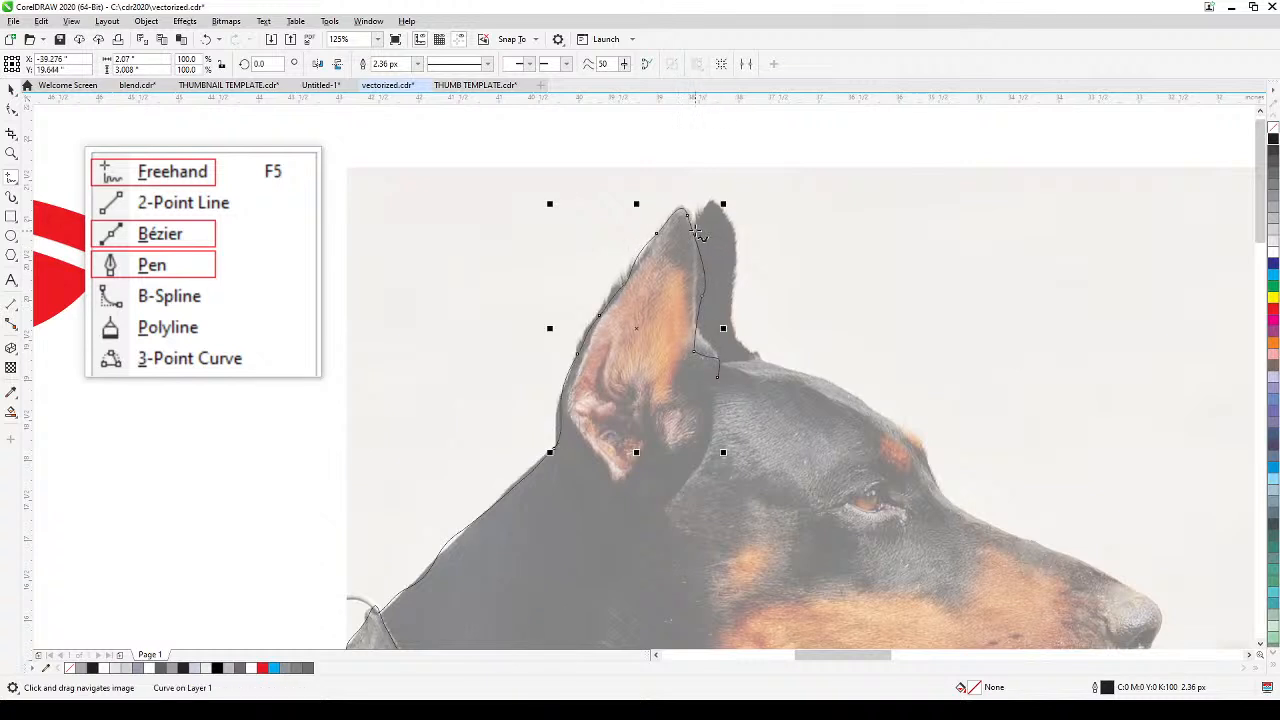
pyautogui.moveTo(695, 236)
pyautogui.mouseDown()
pyautogui.moveTo(738, 273)
pyautogui.moveTo(736, 338)
pyautogui.moveTo(760, 358)
pyautogui.mouseUp()
pyautogui.moveTo(634, 312)
pyautogui.mouseDown()
pyautogui.moveTo(604, 365)
pyautogui.moveTo(612, 425)
pyautogui.moveTo(638, 434)
pyautogui.moveTo(647, 399)
pyautogui.mouseUp()
pyautogui.moveTo(712, 450)
pyautogui.mouseDown()
pyautogui.moveTo(539, 371)
pyautogui.moveTo(533, 324)
pyautogui.moveTo(534, 360)
pyautogui.moveTo(495, 406)
pyautogui.mouseUp()
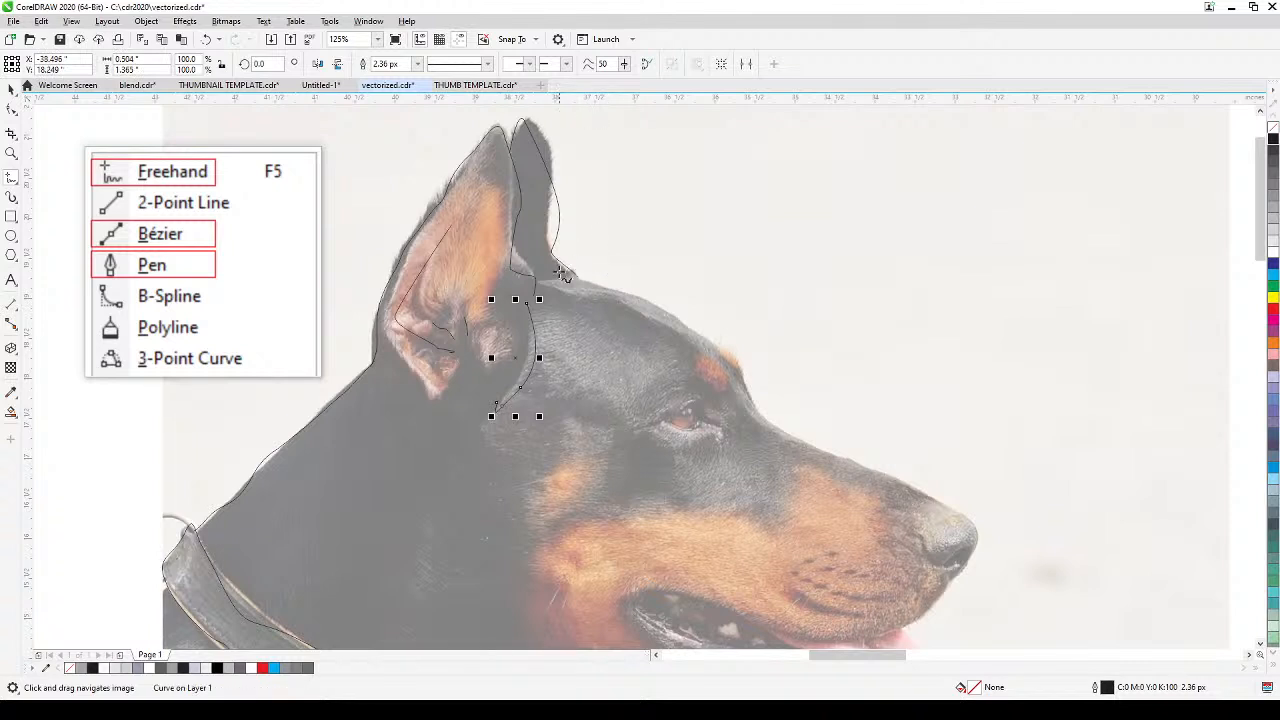
# Step: Trace the profile from the forehead over the muzzle and nose into the mouth opening, and outline the tongue
pyautogui.moveTo(565, 283)
pyautogui.mouseDown()
pyautogui.moveTo(706, 341)
pyautogui.moveTo(735, 361)
pyautogui.moveTo(755, 416)
pyautogui.moveTo(857, 462)
pyautogui.mouseUp()
pyautogui.moveTo(877, 543); pyautogui.dragTo(746, 458)
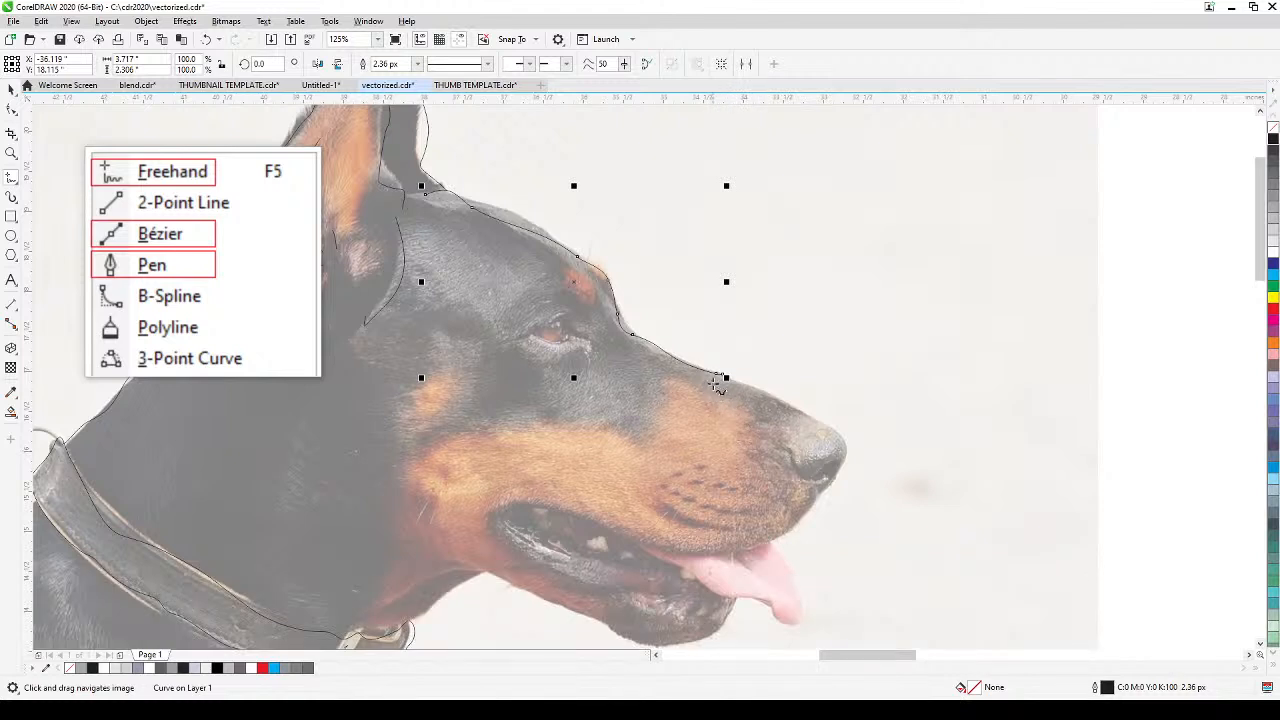
pyautogui.moveTo(722, 376)
pyautogui.mouseDown()
pyautogui.moveTo(843, 432)
pyautogui.moveTo(843, 468)
pyautogui.moveTo(798, 524)
pyautogui.moveTo(746, 550)
pyautogui.moveTo(672, 547)
pyautogui.moveTo(538, 507)
pyautogui.moveTo(496, 513)
pyautogui.moveTo(550, 548)
pyautogui.moveTo(700, 580)
pyautogui.mouseUp()
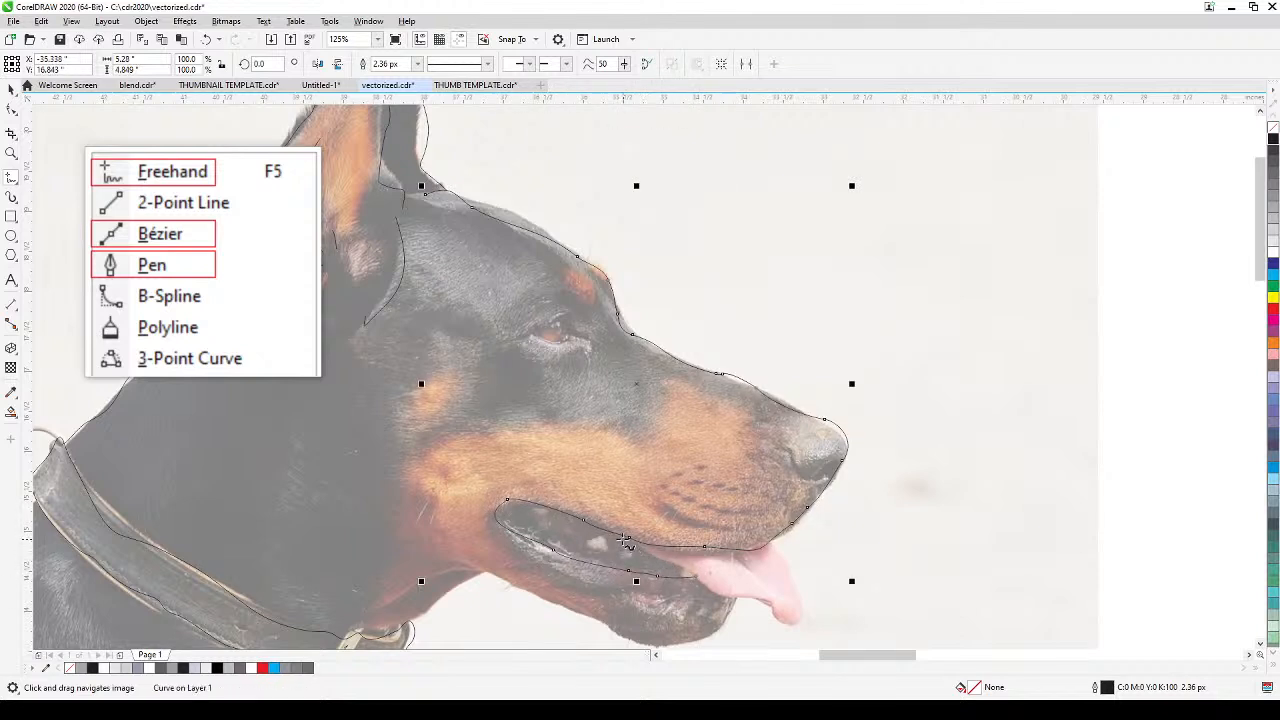
pyautogui.moveTo(634, 543)
pyautogui.mouseDown()
pyautogui.moveTo(800, 622)
pyautogui.moveTo(800, 601)
pyautogui.mouseUp()
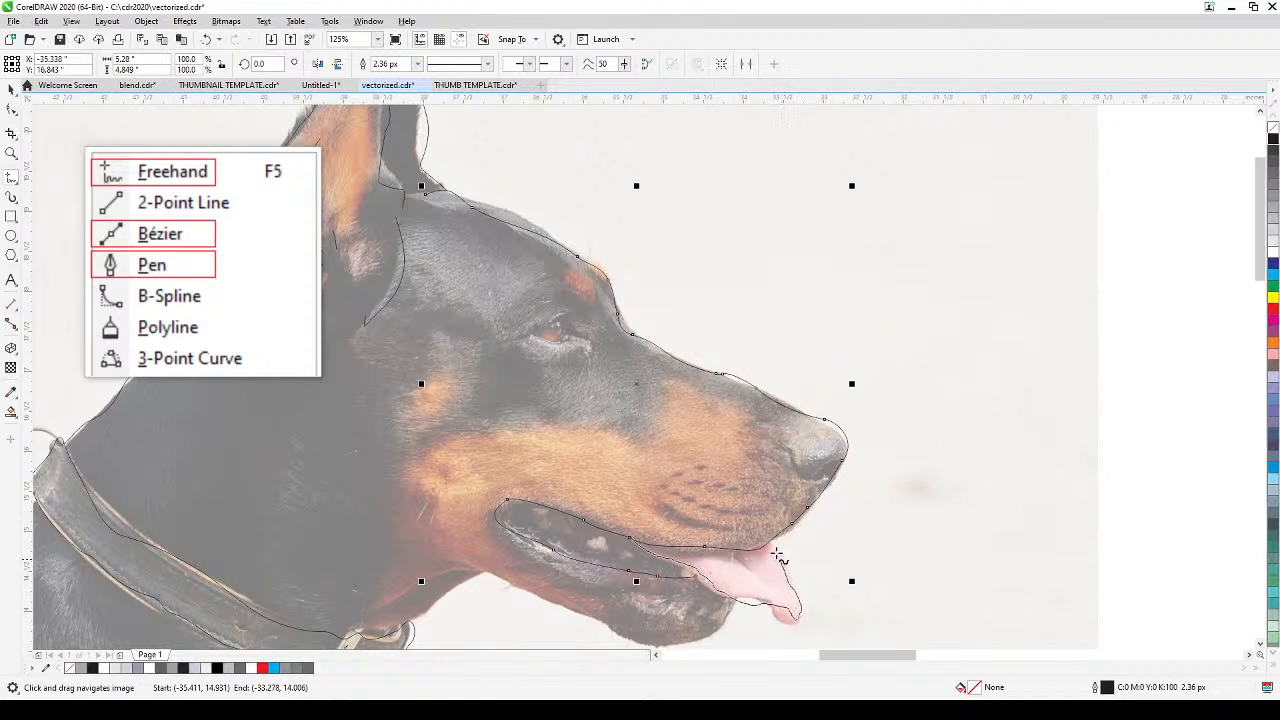
pyautogui.moveTo(777, 555); pyautogui.dragTo(762, 538)
# Step: Trace the throat and lower jaw up to the tongue, and the neck edges below and behind the collar
pyautogui.moveTo(612, 590); pyautogui.dragTo(651, 430)
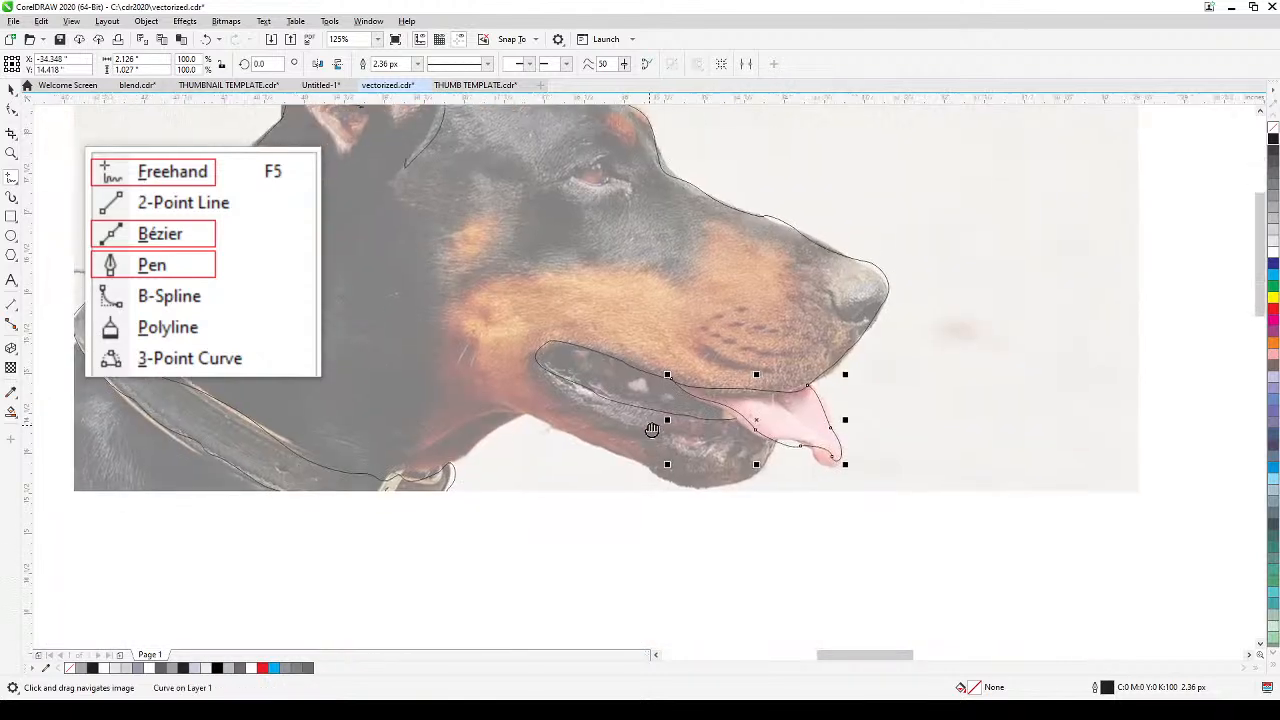
pyautogui.moveTo(449, 467); pyautogui.dragTo(539, 406)
pyautogui.moveTo(407, 458)
pyautogui.mouseDown()
pyautogui.moveTo(512, 414)
pyautogui.moveTo(712, 489)
pyautogui.moveTo(742, 485)
pyautogui.moveTo(774, 439)
pyautogui.mouseUp()
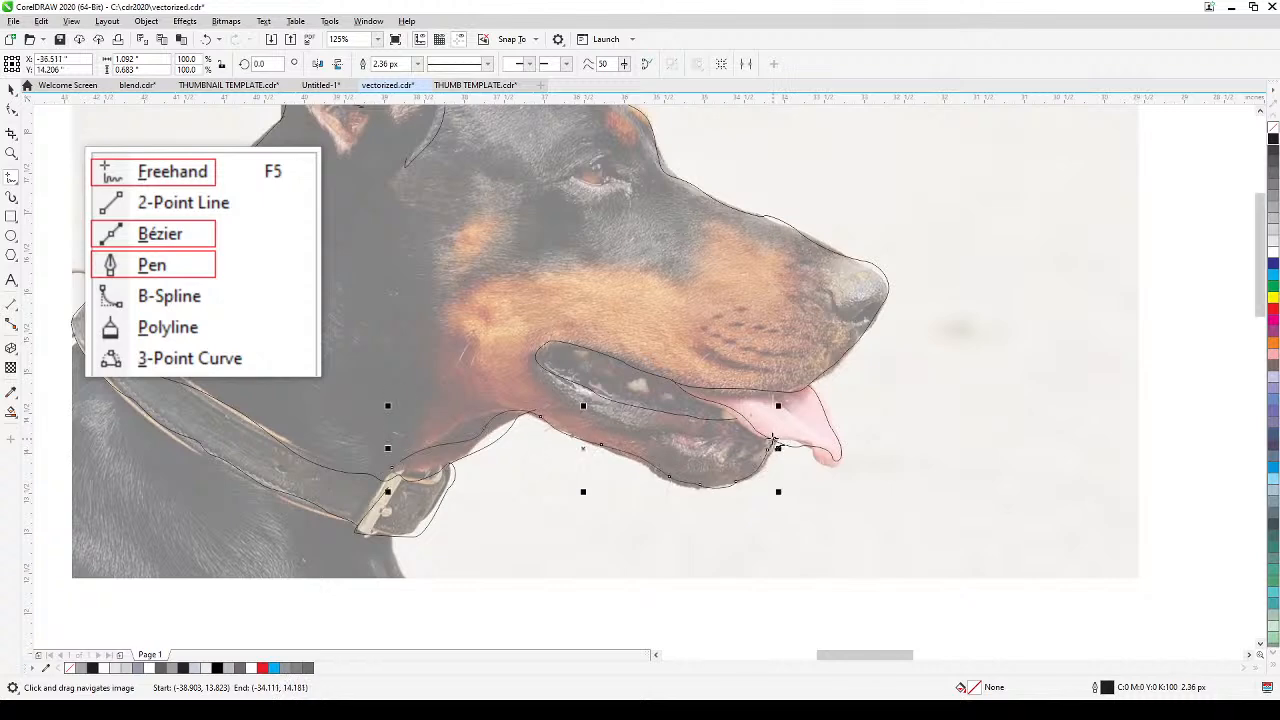
pyautogui.moveTo(398, 510); pyautogui.dragTo(489, 417)
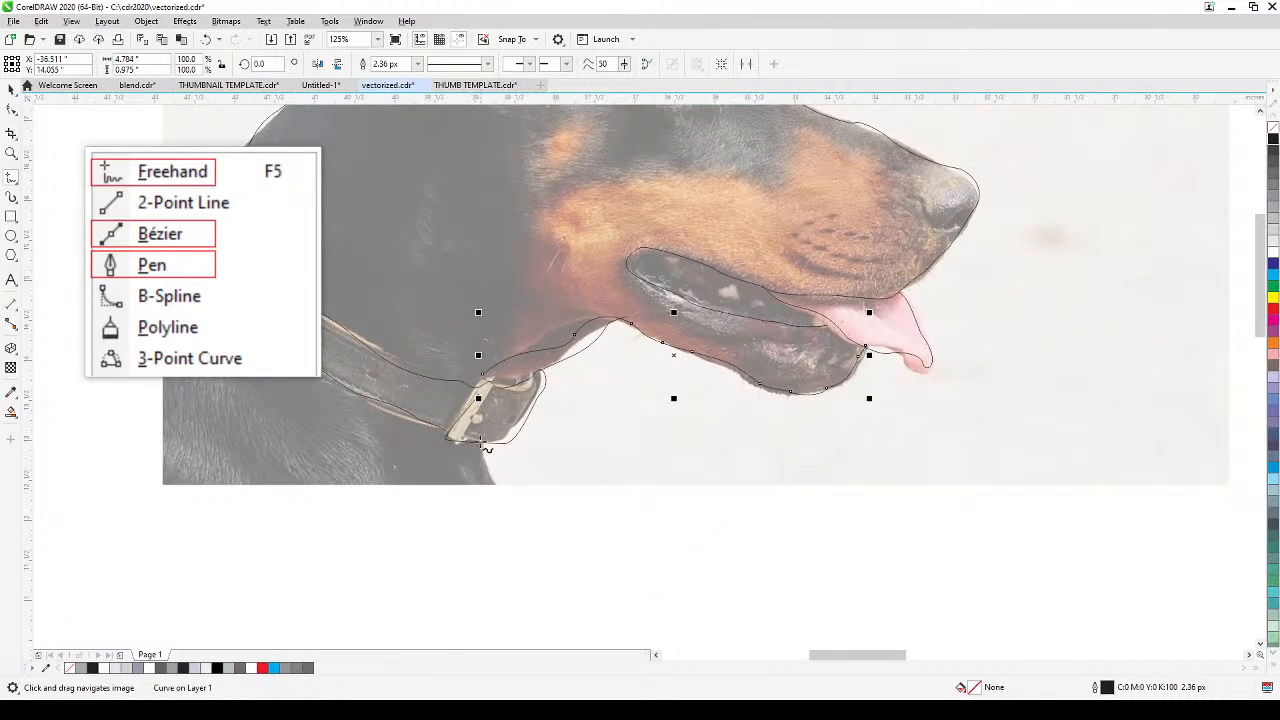
pyautogui.moveTo(484, 461); pyautogui.dragTo(505, 492)
pyautogui.moveTo(431, 396); pyautogui.dragTo(681, 517)
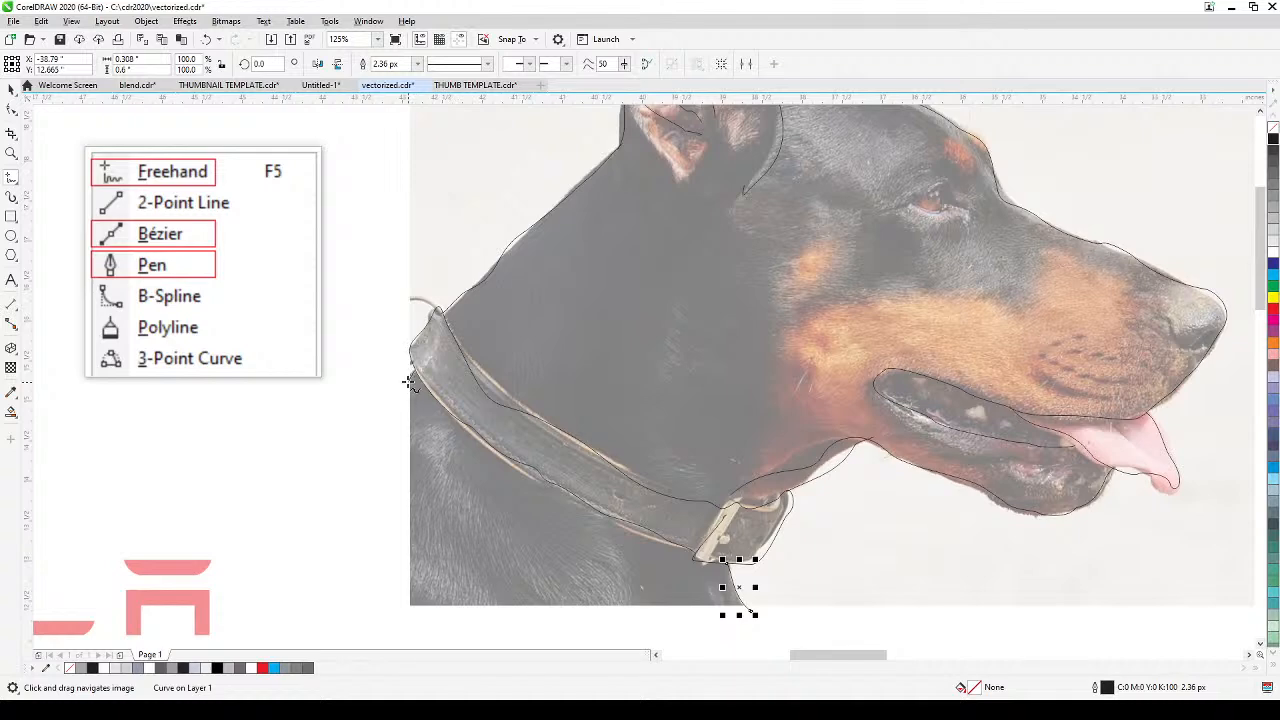
pyautogui.scroll(-2, 426, 396)
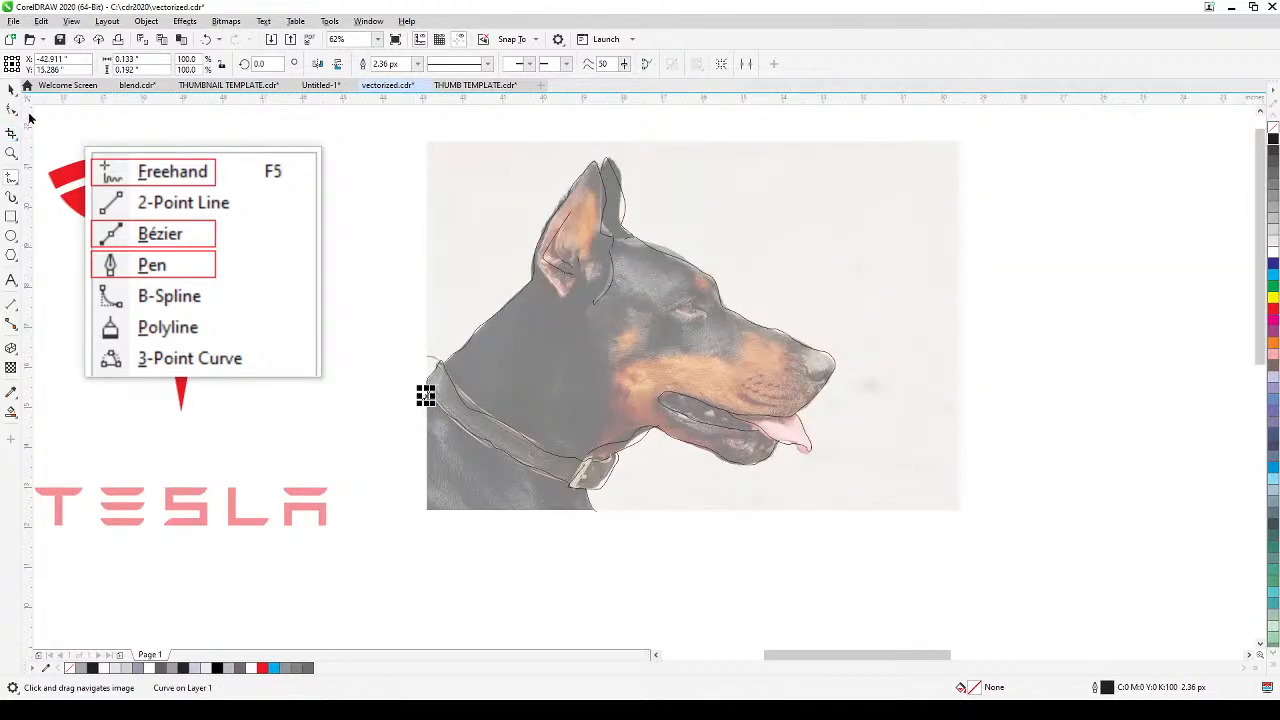
# Step: Trace the dog's eye with the Freehand tool, drawing the upper lid, the lower lid and the iris curve
pyautogui.scroll(5, 714, 312)
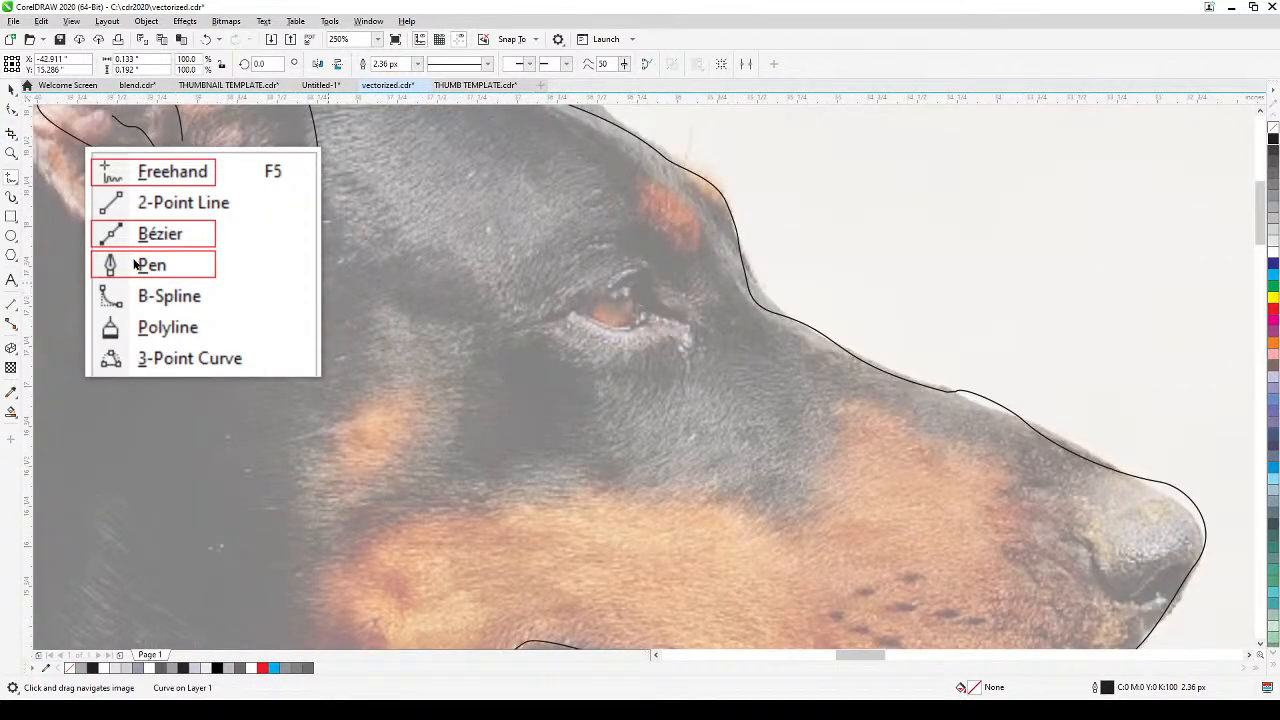
pyautogui.moveTo(555, 315)
pyautogui.mouseDown()
pyautogui.moveTo(642, 268)
pyautogui.moveTo(666, 307)
pyautogui.mouseUp()
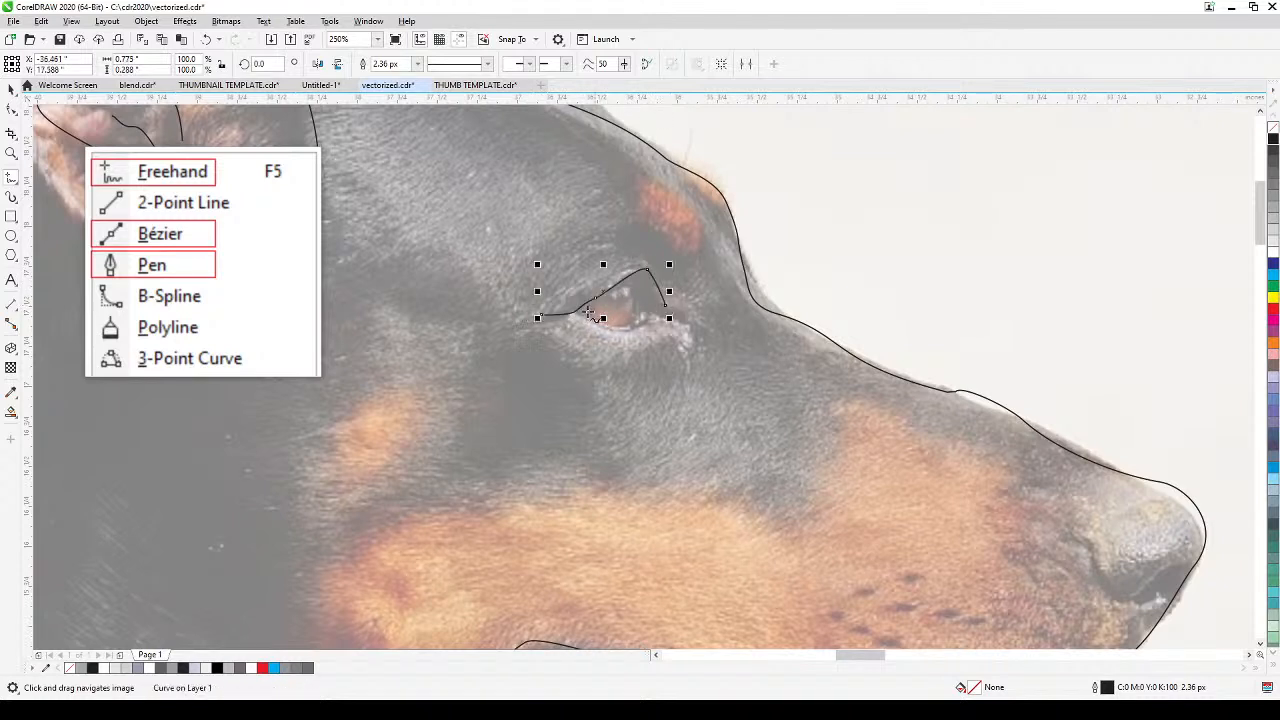
pyautogui.moveTo(568, 318); pyautogui.dragTo(676, 320)
pyautogui.moveTo(642, 268)
pyautogui.mouseDown()
pyautogui.moveTo(633, 300)
pyautogui.moveTo(656, 338)
pyautogui.mouseUp()
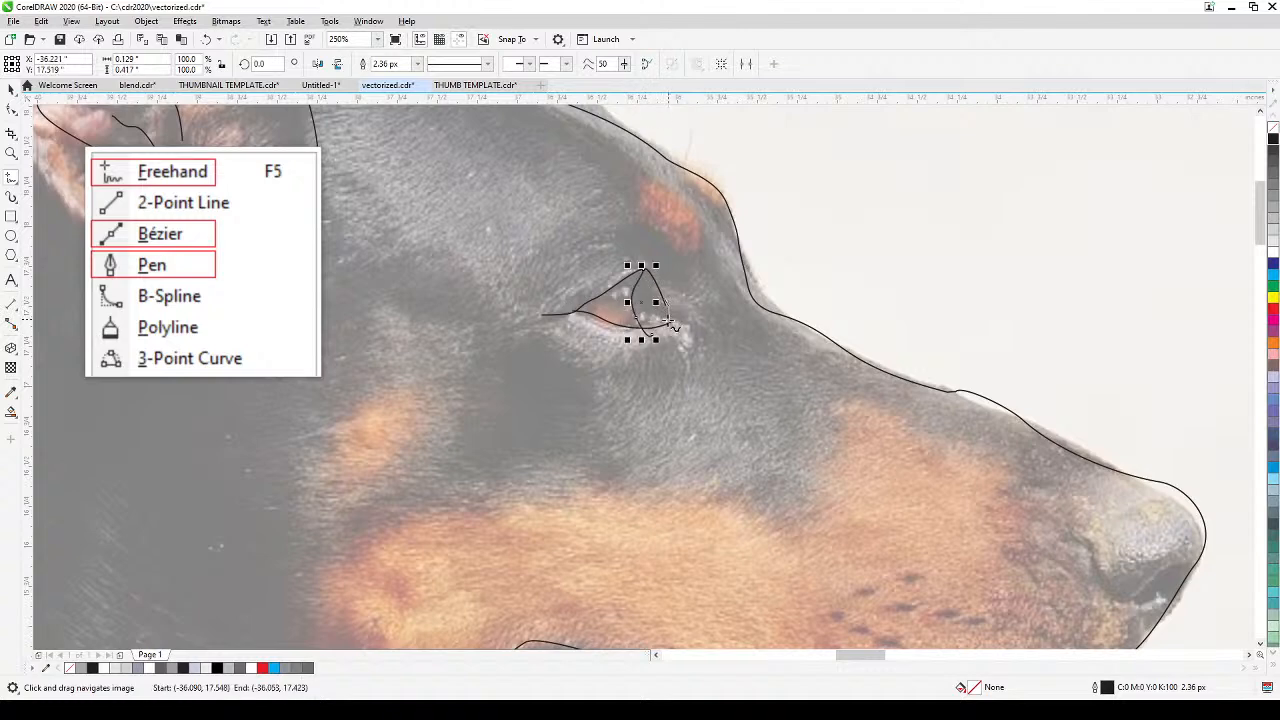
# Step: Trace the nostril lines on the dog's nose and the short whisker marks on its muzzle
pyautogui.scroll(-3, 711, 391)
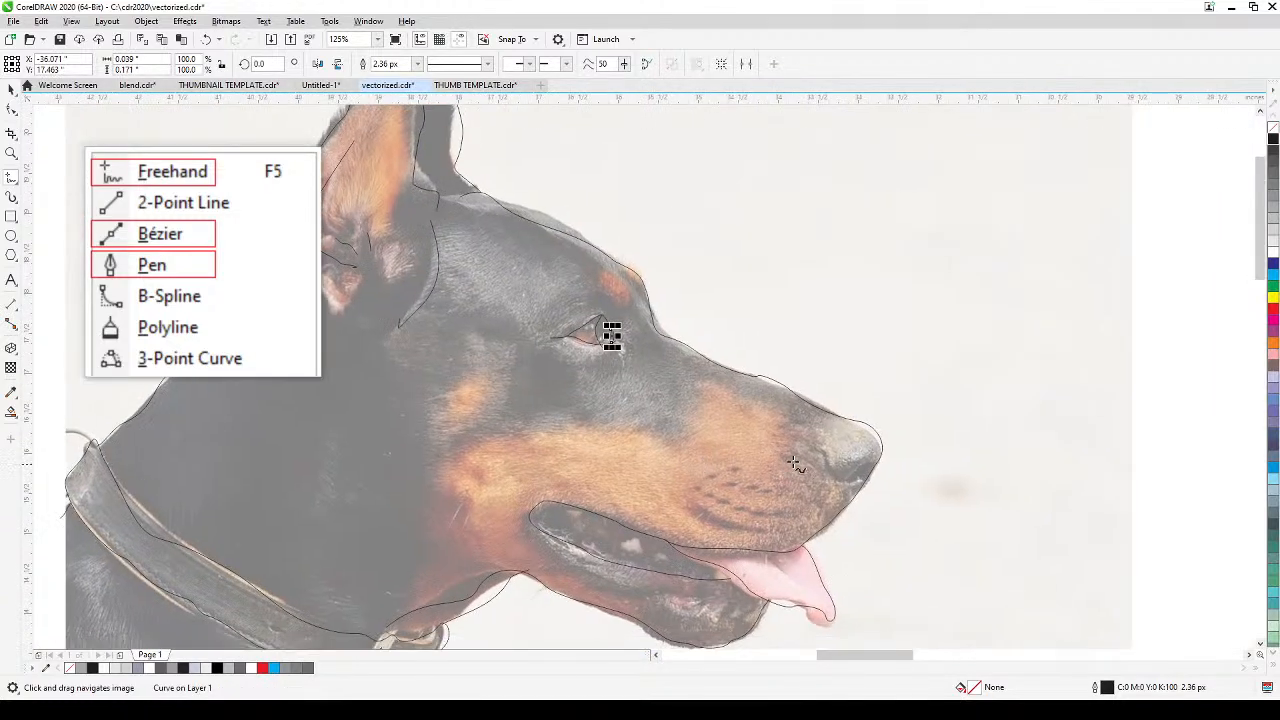
pyautogui.moveTo(818, 452)
pyautogui.mouseDown()
pyautogui.moveTo(856, 488)
pyautogui.moveTo(874, 470)
pyautogui.mouseUp()
pyautogui.moveTo(697, 489)
pyautogui.mouseDown()
pyautogui.moveTo(747, 502)
pyautogui.moveTo(753, 480)
pyautogui.moveTo(728, 467)
pyautogui.moveTo(734, 496)
pyautogui.moveTo(775, 500)
pyautogui.moveTo(778, 484)
pyautogui.mouseUp()
# Step: Unlock the Doberman photo and move it clear of the traced lines, to their right
pyautogui.scroll(-1, 731, 520)
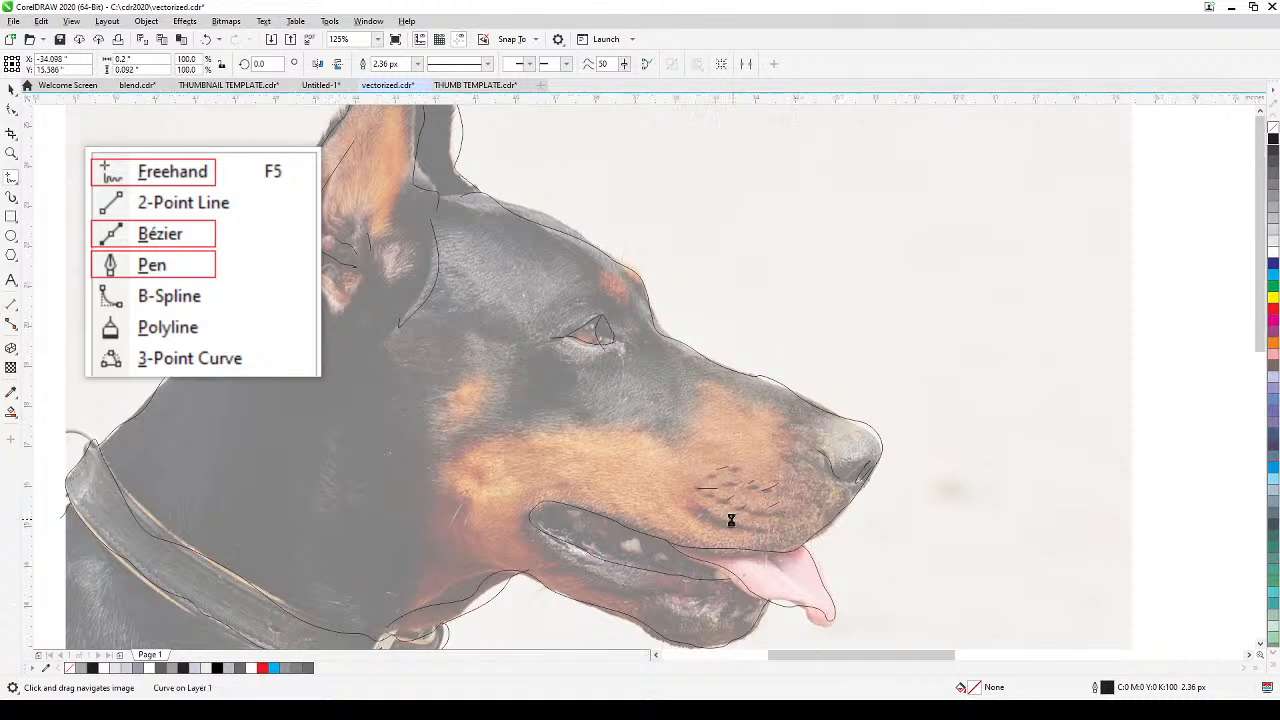
pyautogui.click(11, 90)
pyautogui.moveTo(589, 370); pyautogui.dragTo(592, 260)
pyautogui.rightClick(466, 345)
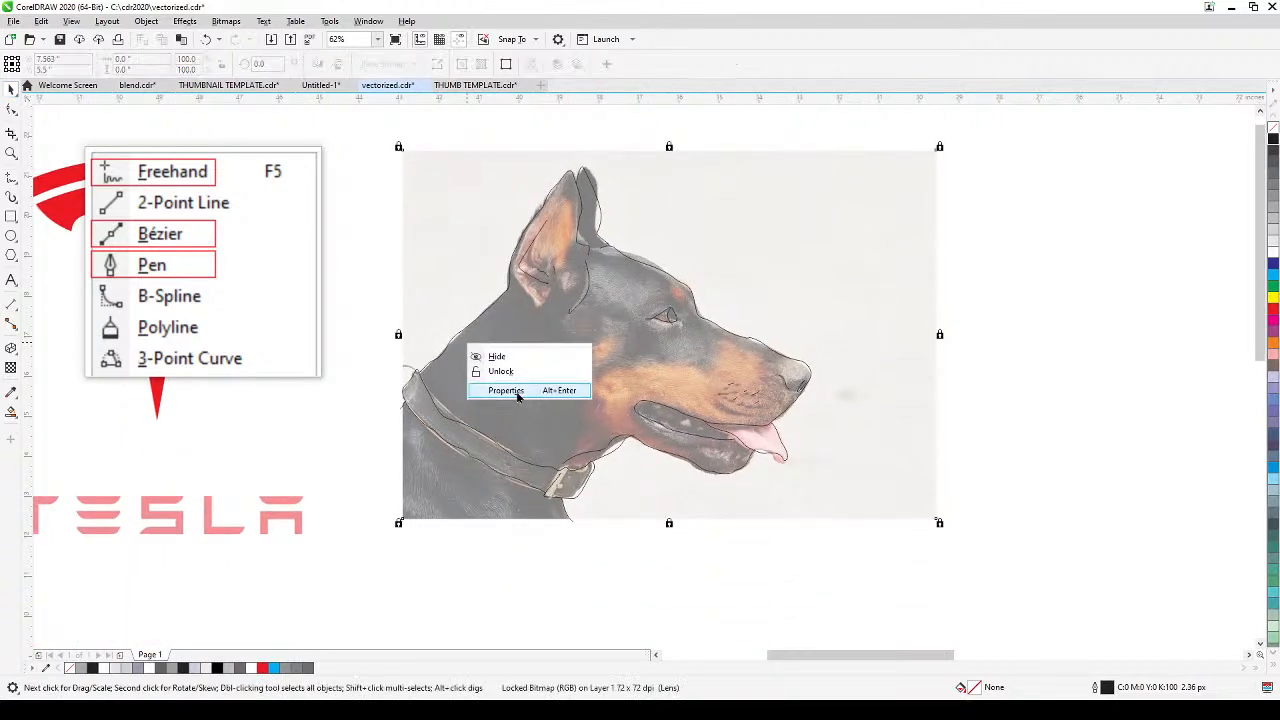
pyautogui.click(509, 374)
pyautogui.click(464, 535)
pyautogui.moveTo(457, 512)
pyautogui.mouseDown()
pyautogui.moveTo(825, 470)
pyautogui.moveTo(1013, 500)
pyautogui.moveTo(895, 517)
pyautogui.mouseUp()
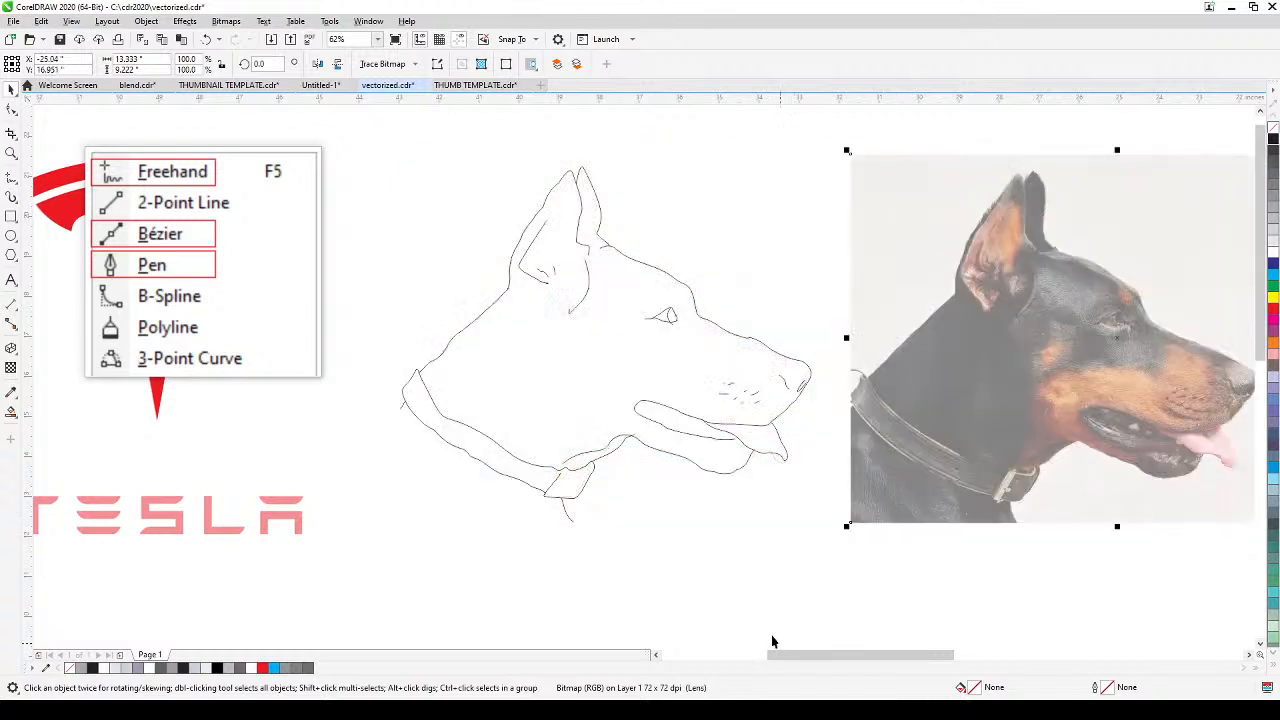
pyautogui.click(695, 579)
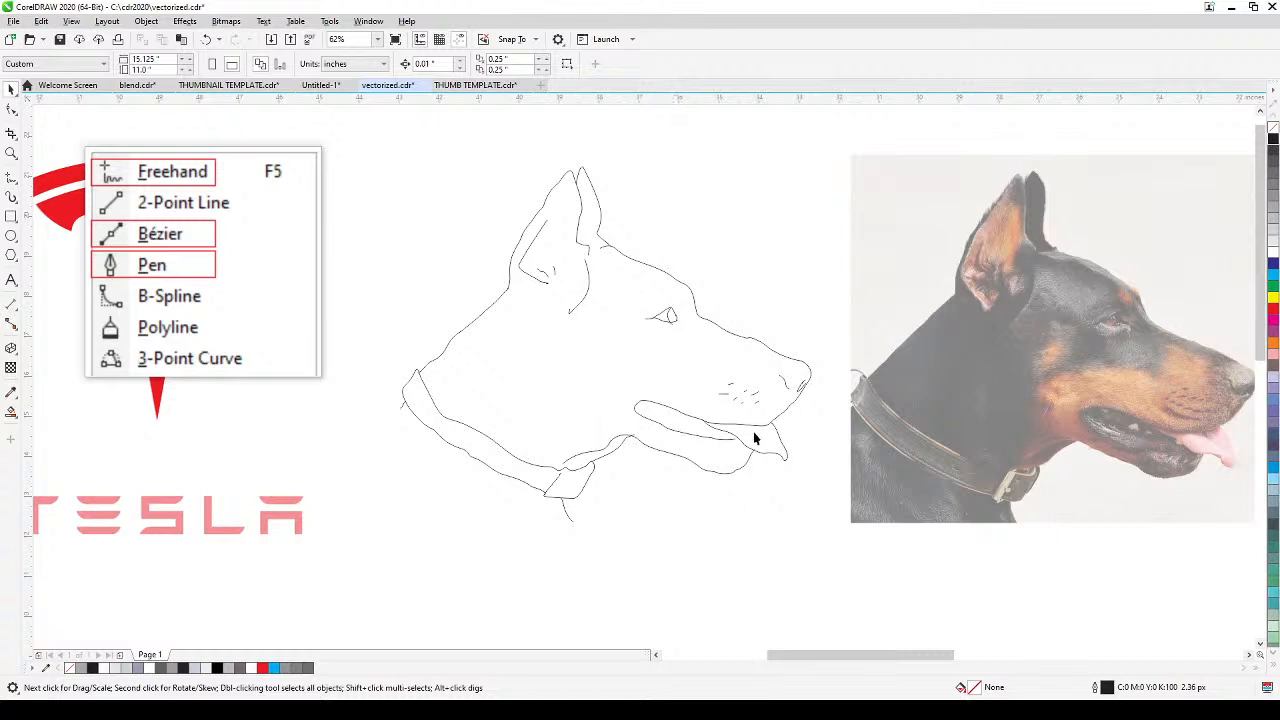
# Step: Apply an Artistic Media Calligraphy brushstroke with thin, sketchy multiple lines to all the traced dog curves
pyautogui.moveTo(373, 145); pyautogui.dragTo(822, 568)
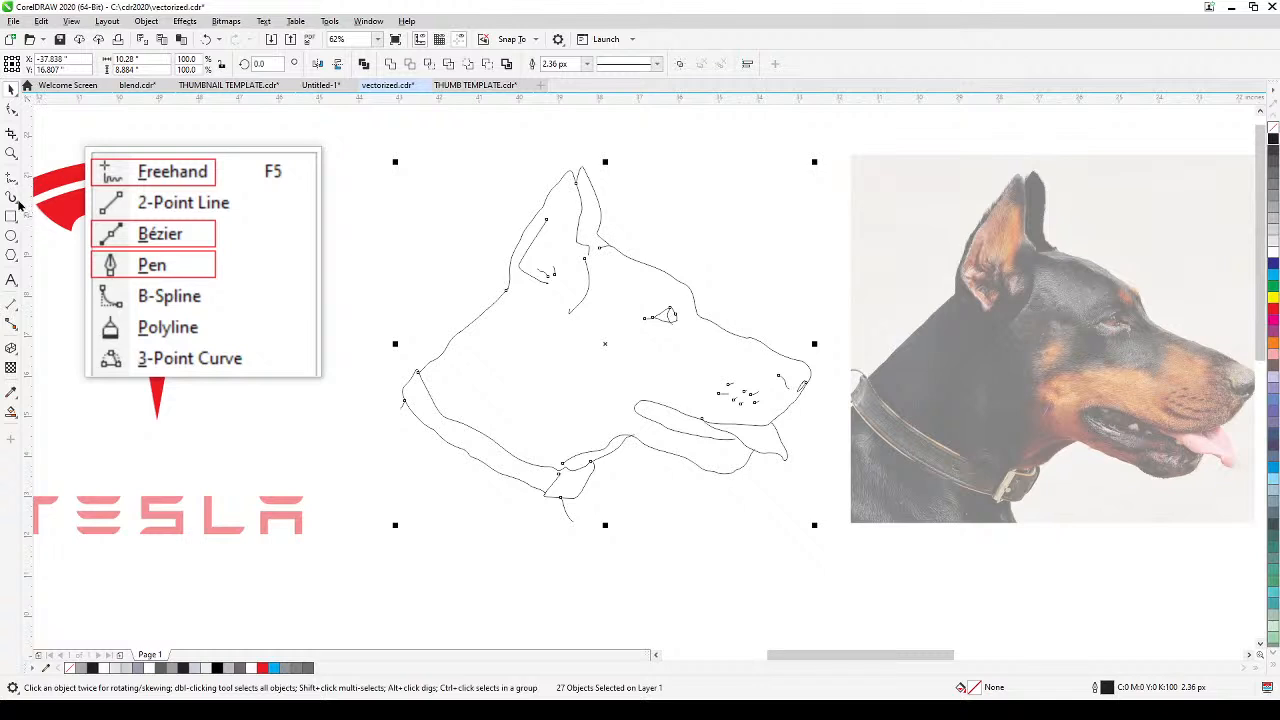
pyautogui.click(17, 203)
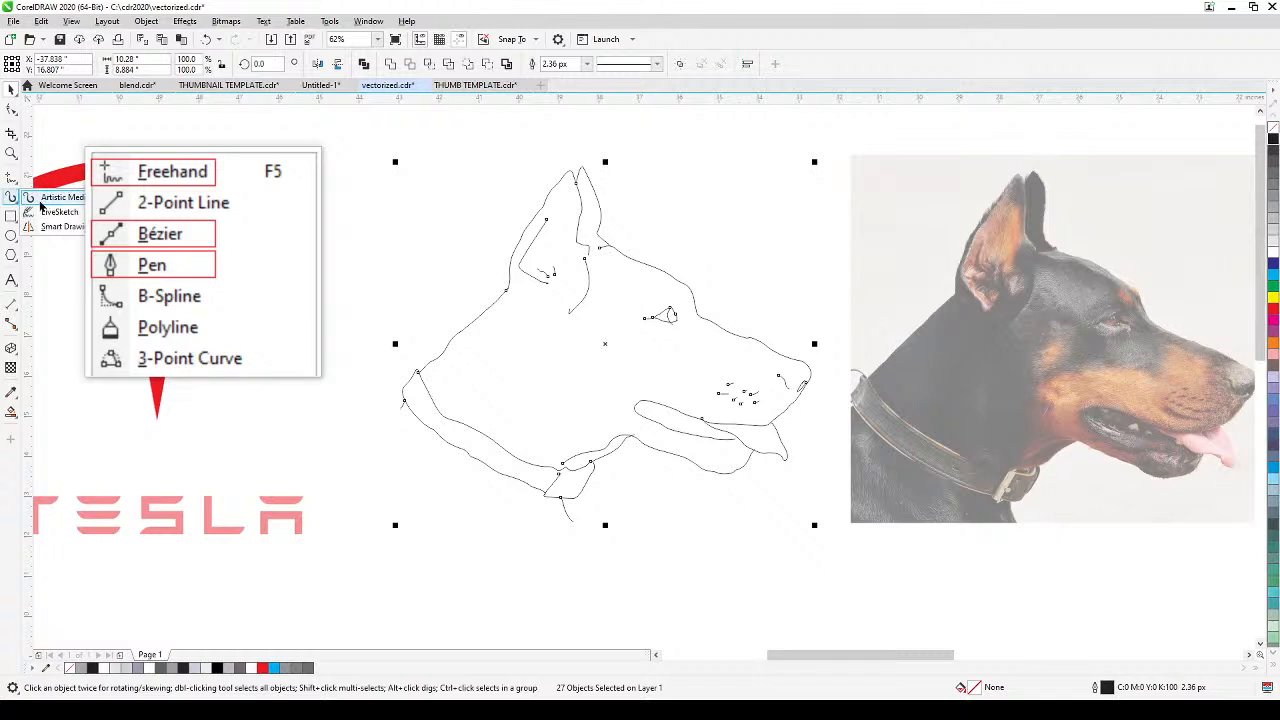
pyautogui.moveTo(185, 209); pyautogui.dragTo(275, 202)
pyautogui.click(13, 200)
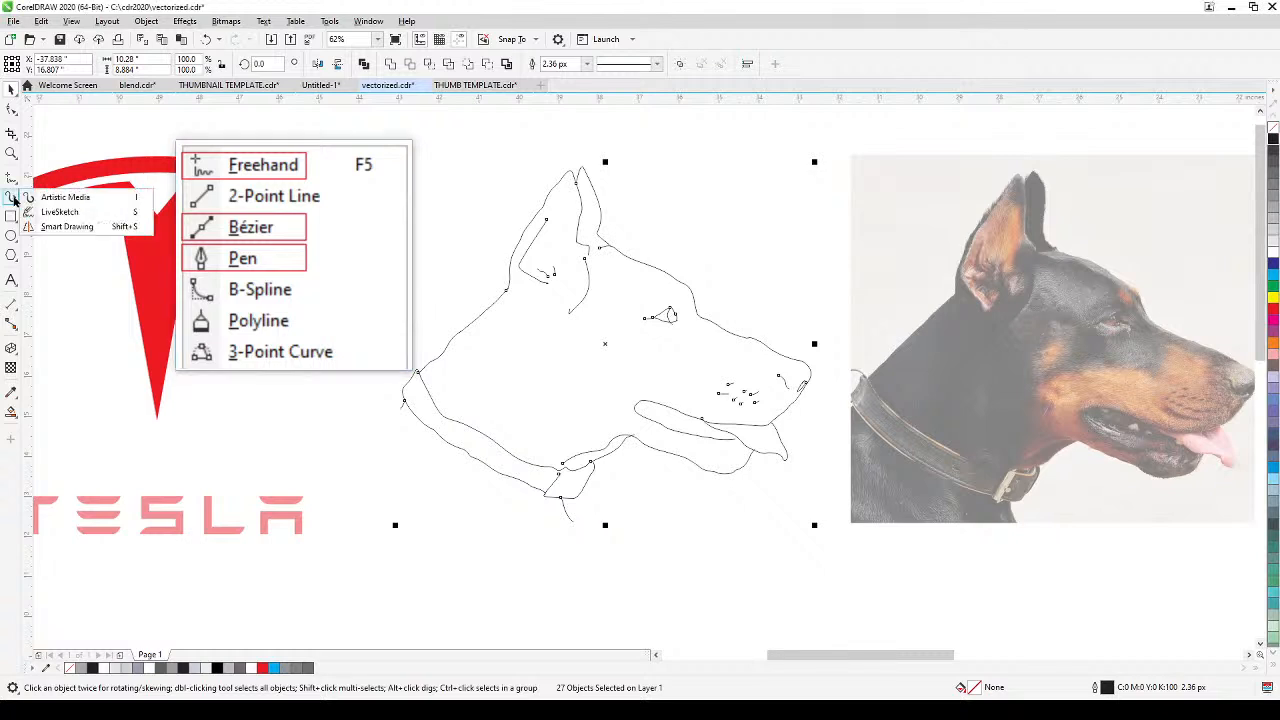
pyautogui.click(70, 198)
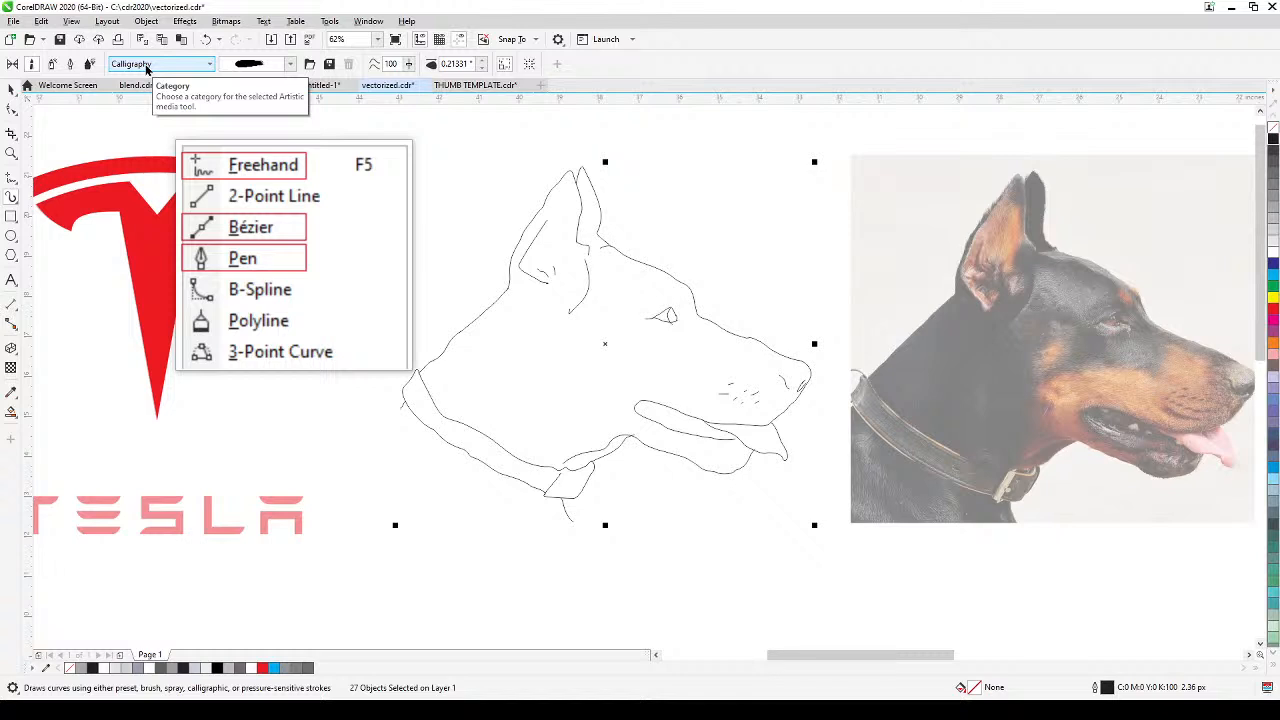
pyautogui.click(290, 64)
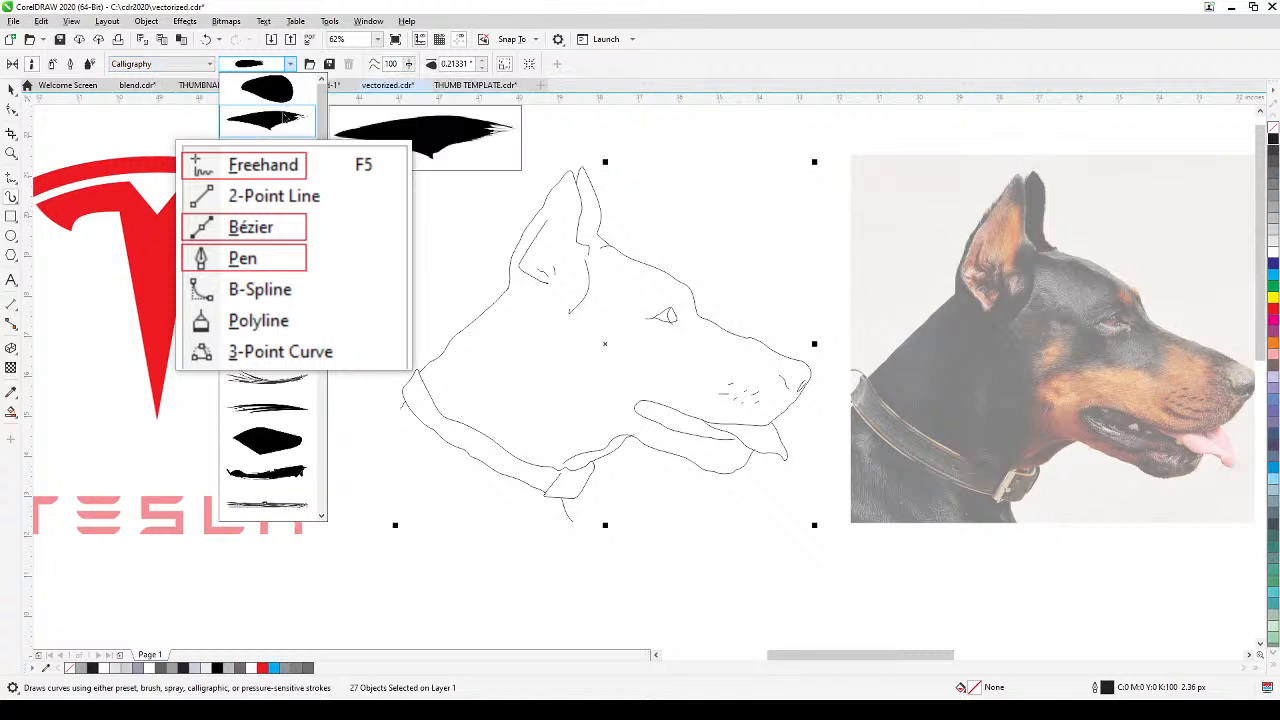
pyautogui.click(285, 118)
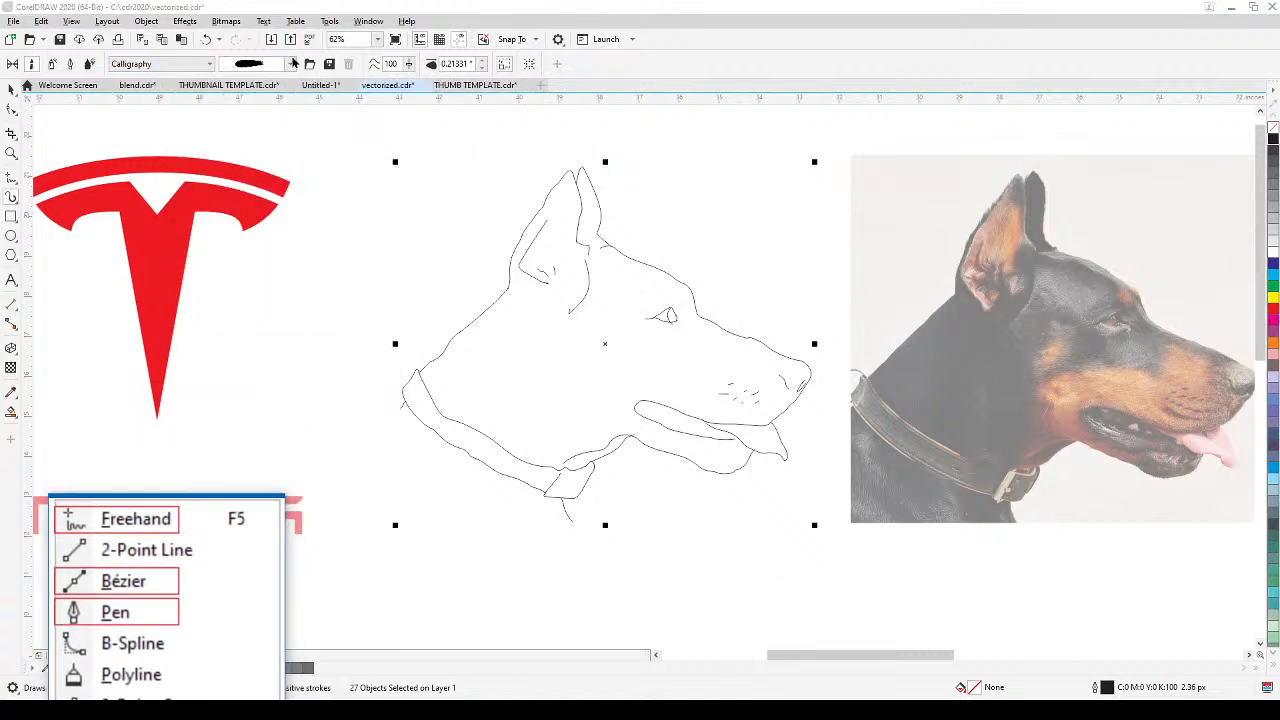
pyautogui.click(290, 64)
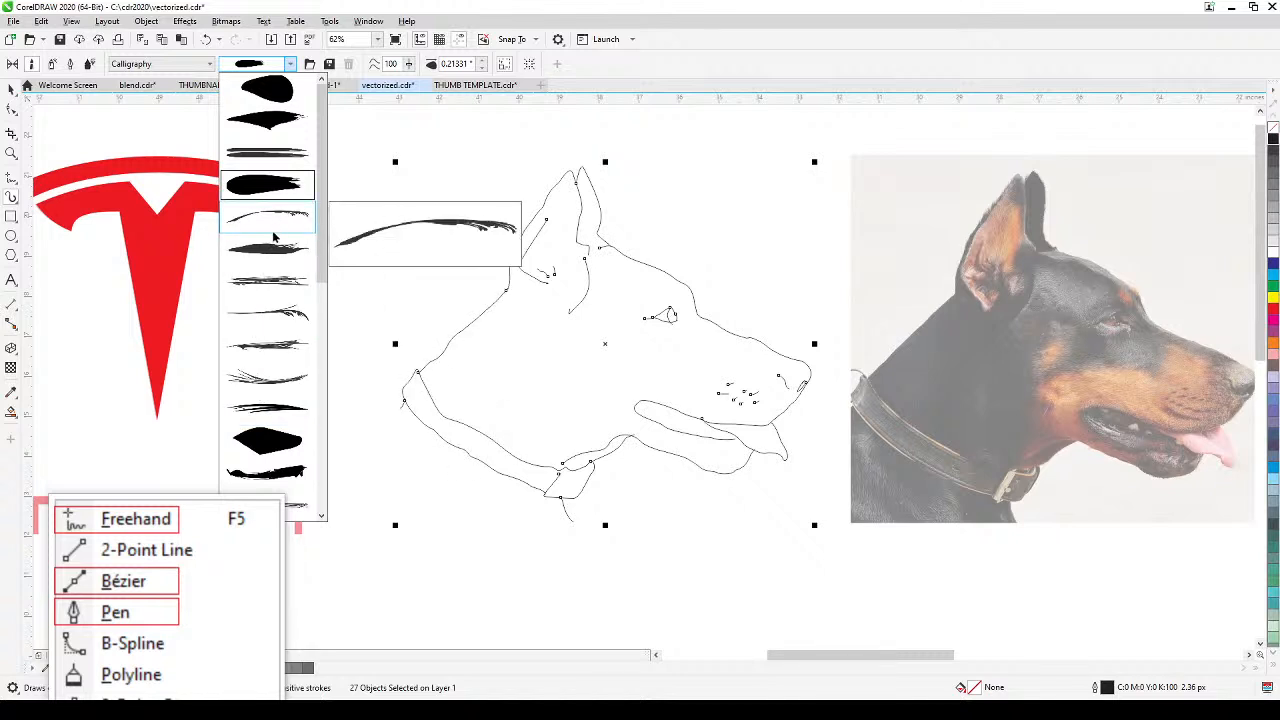
pyautogui.click(272, 377)
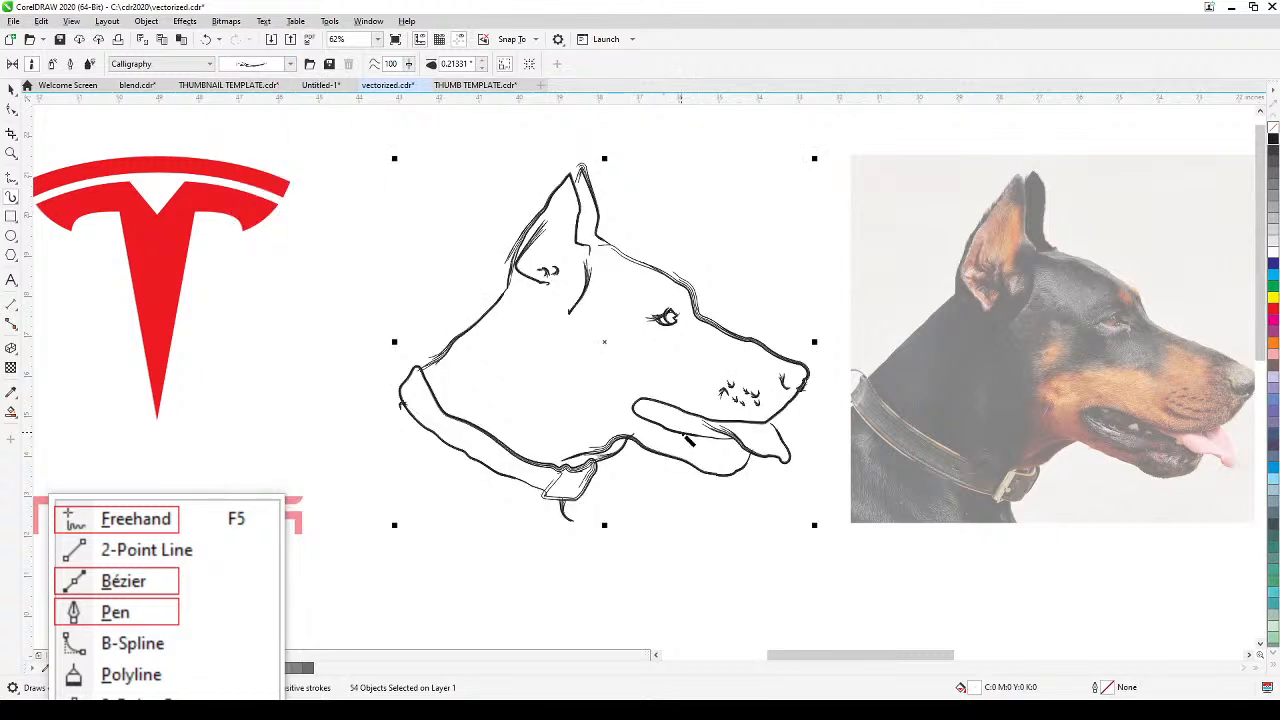
# Step: Increase the Artistic Media stroke width of the dog tracing to 0.24331 inches
pyautogui.click(477, 62)
pyautogui.click(481, 59)
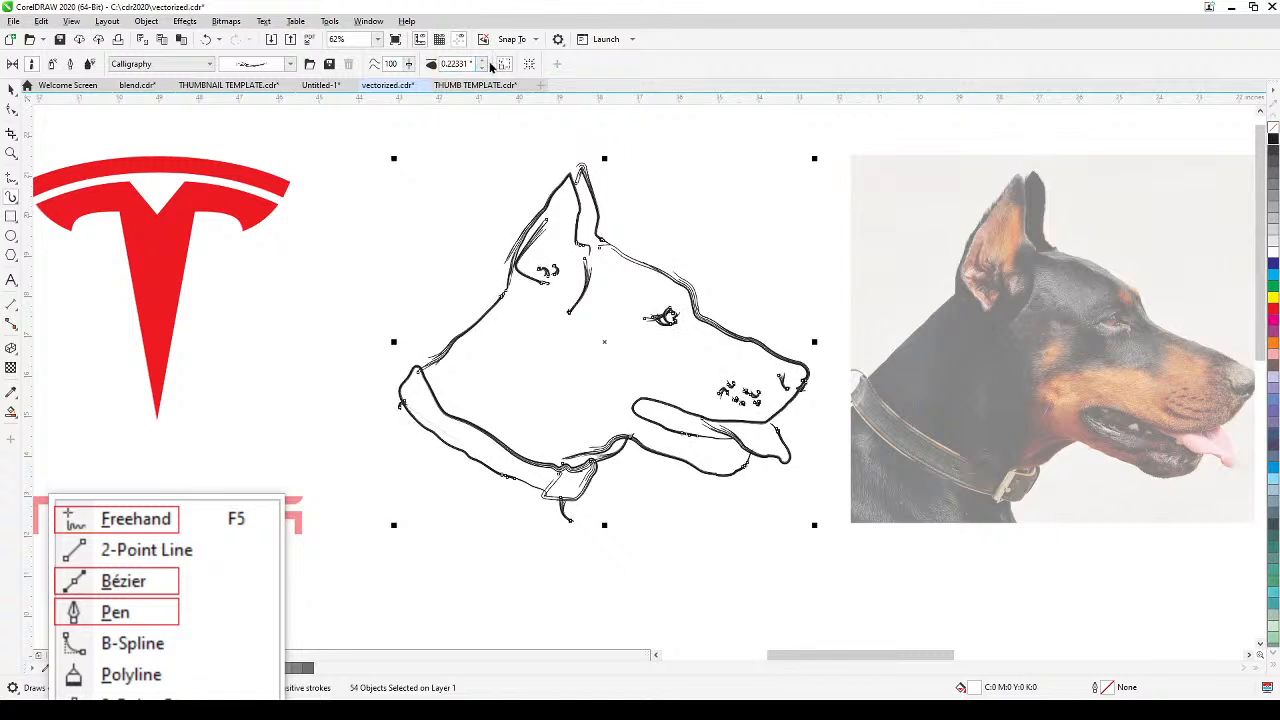
pyautogui.click(481, 60)
pyautogui.click(481, 60)
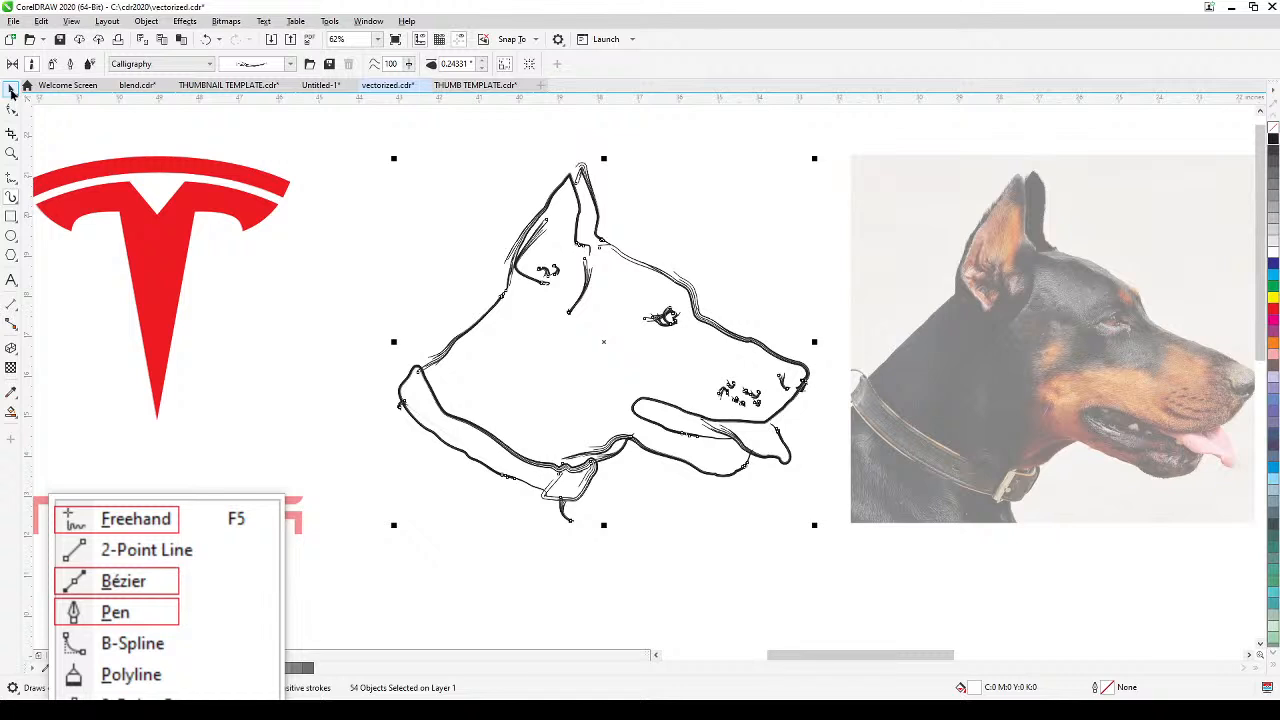
pyautogui.click(12, 90)
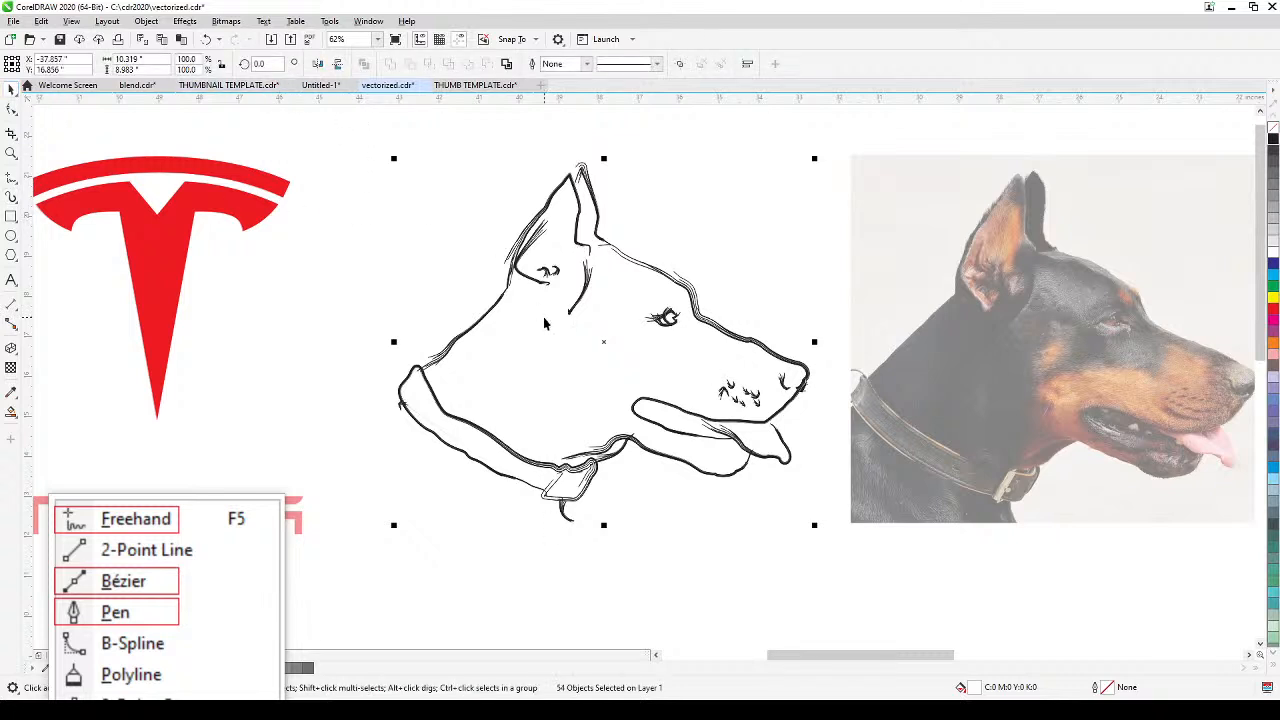
# Step: Move the Doberman photo further right to leave room for a second drawing beside the sketched dog
pyautogui.click(12, 197)
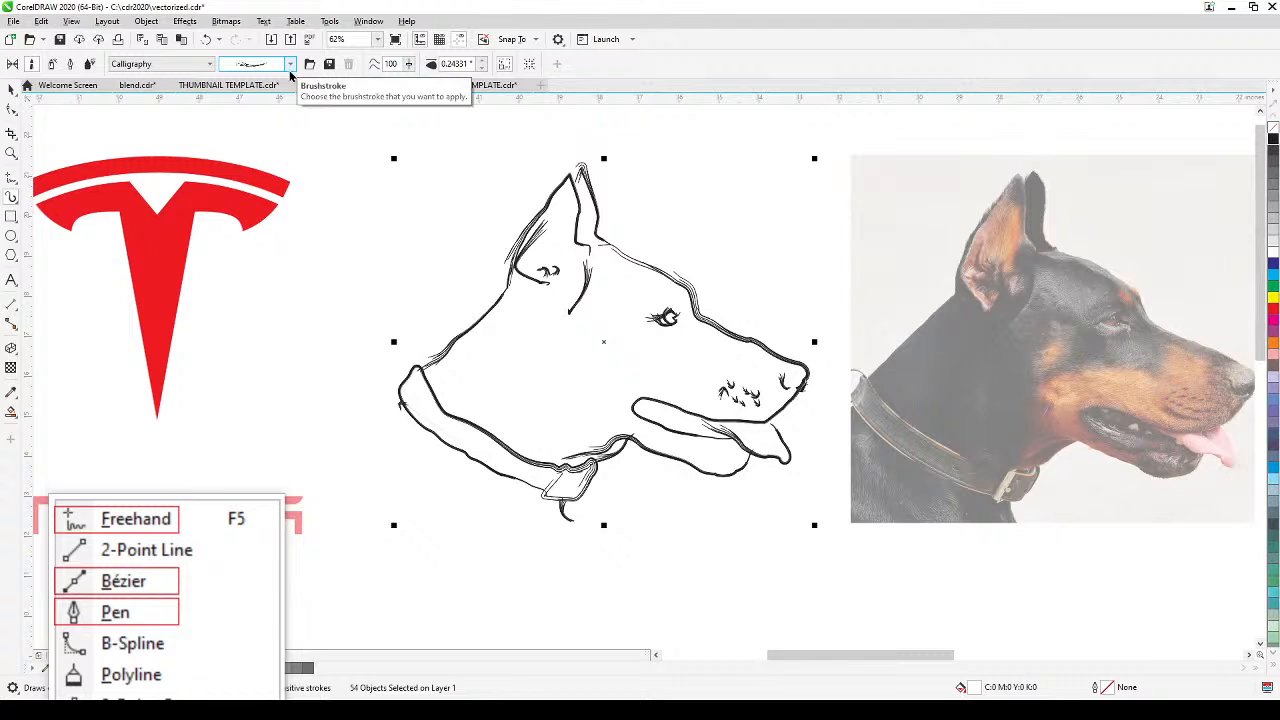
pyautogui.scroll(-2, 340, 240)
pyautogui.click(12, 90)
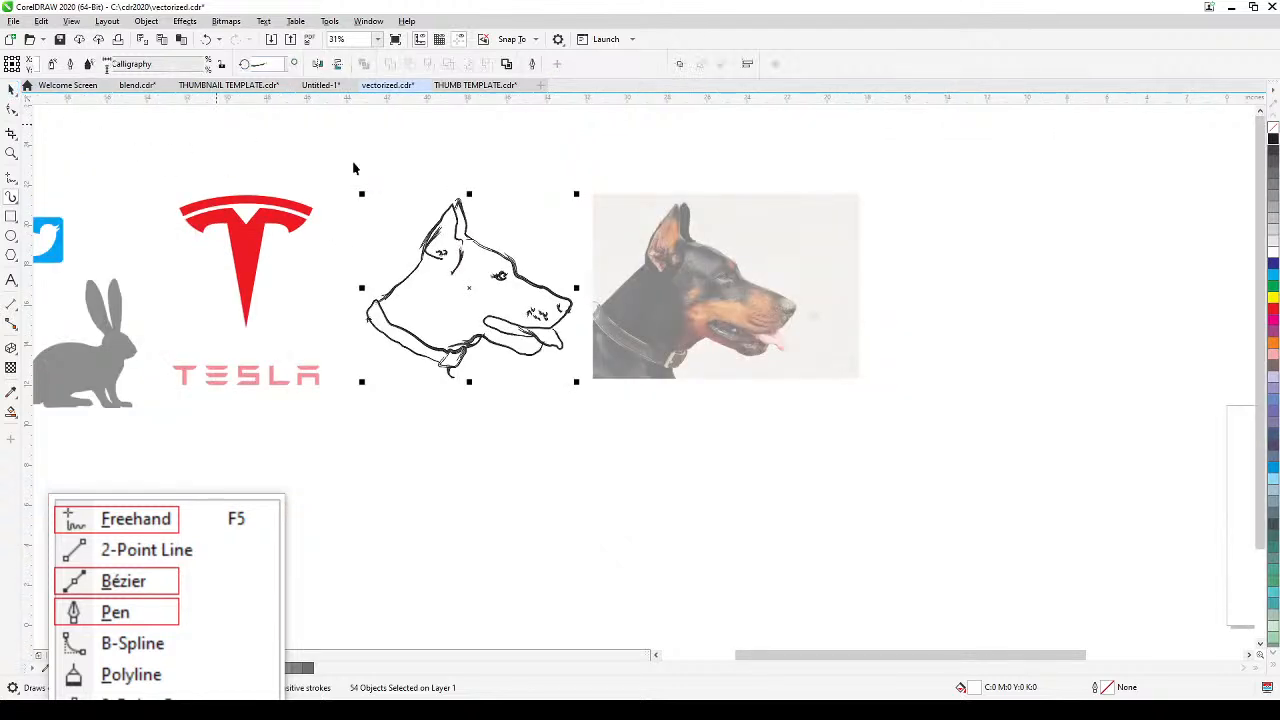
pyautogui.moveTo(633, 231); pyautogui.dragTo(936, 246)
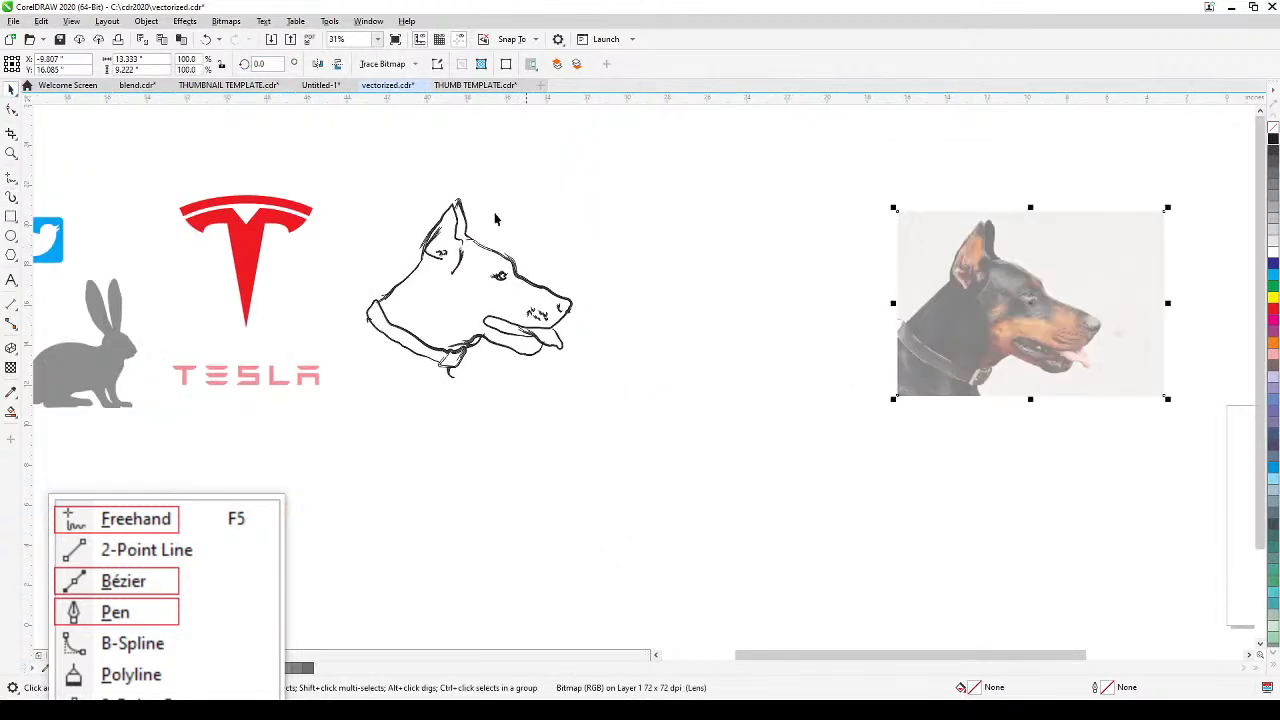
# Step: Duplicate the whole sketched dog and place the copy directly to the right of the original
pyautogui.moveTo(333, 172); pyautogui.dragTo(632, 432)
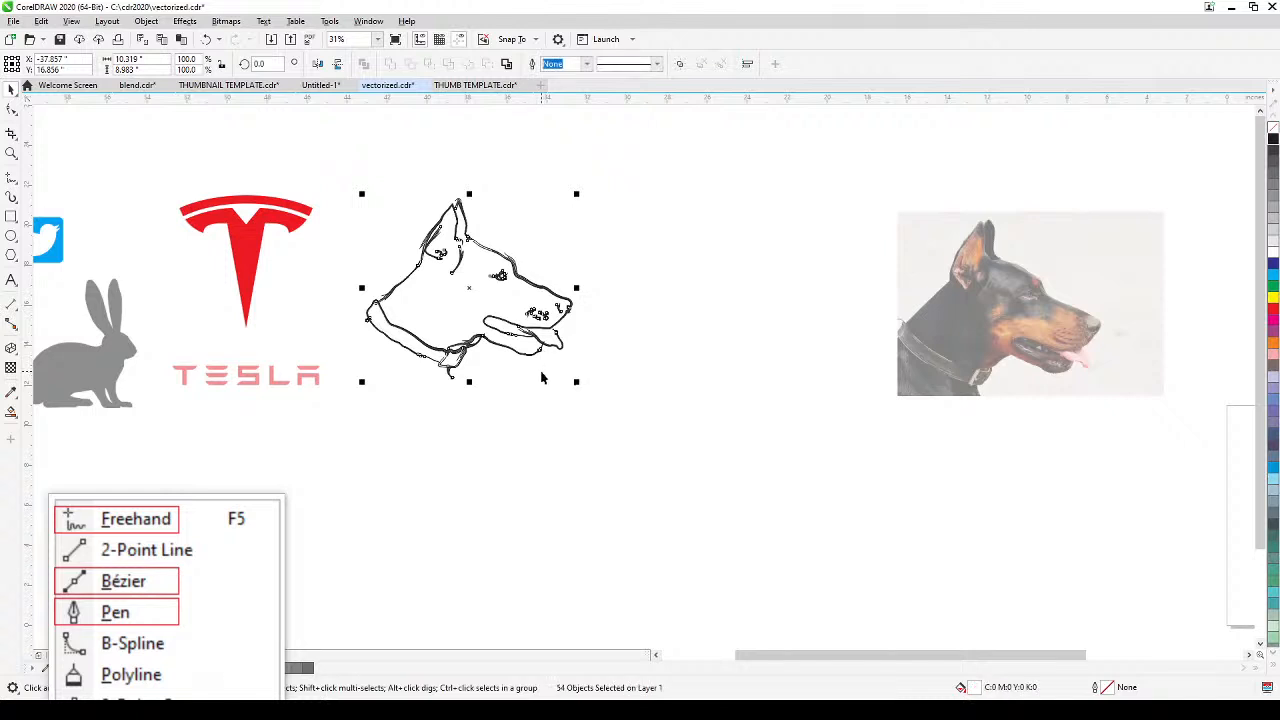
pyautogui.press('KP_Add')
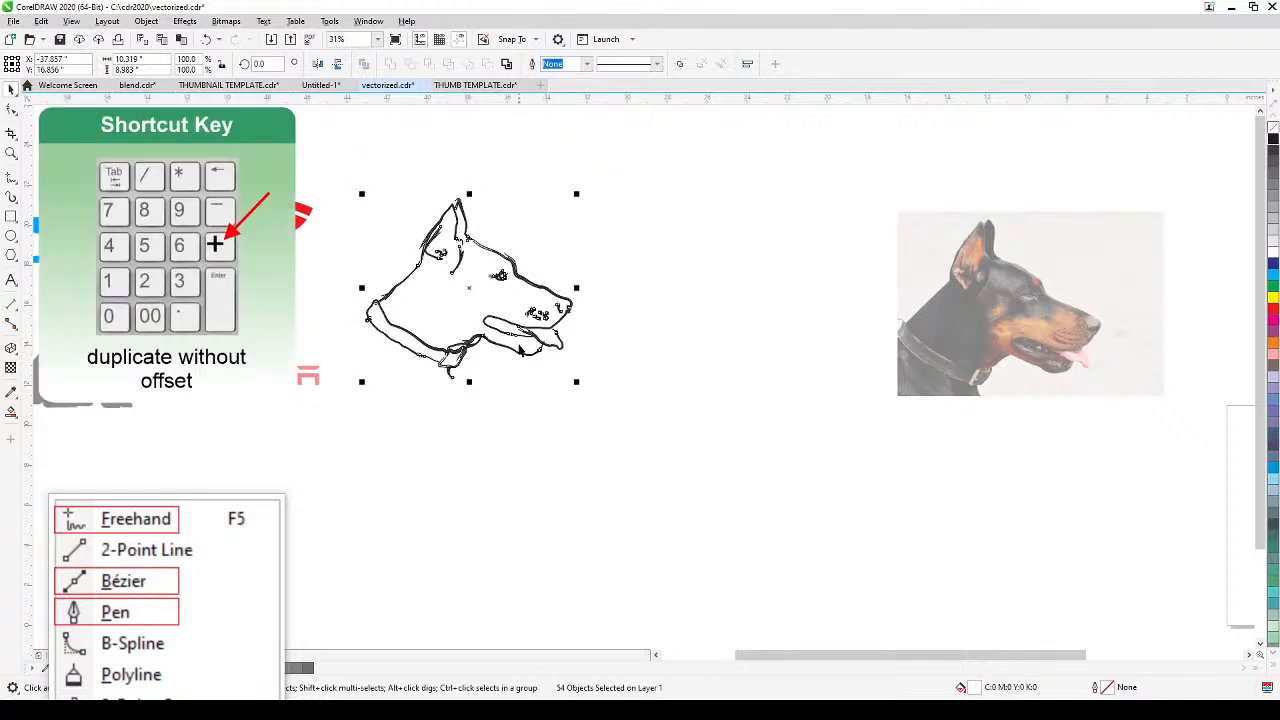
pyautogui.moveTo(519, 343); pyautogui.dragTo(745, 343)
pyautogui.scroll(2, 520, 316)
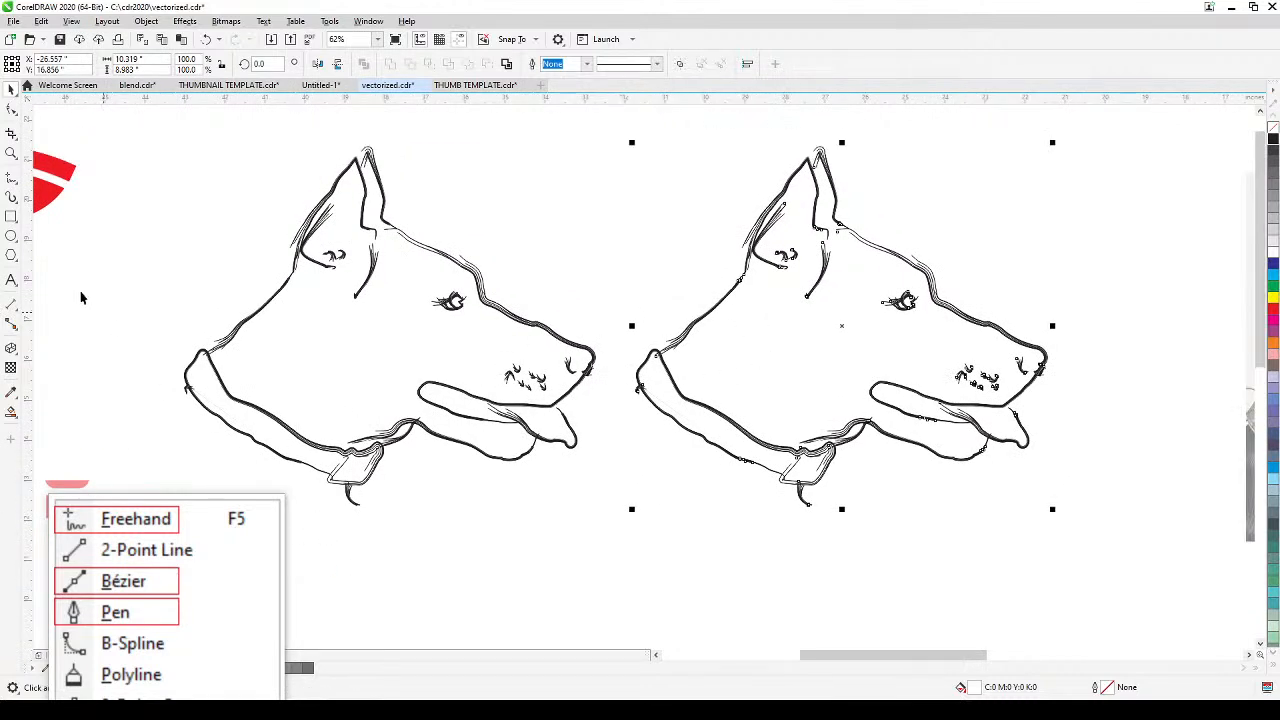
# Step: Apply the thick Calligraphy brushstroke with a rounded start and frayed end to the dog copy and deselect it
pyautogui.click(11, 200)
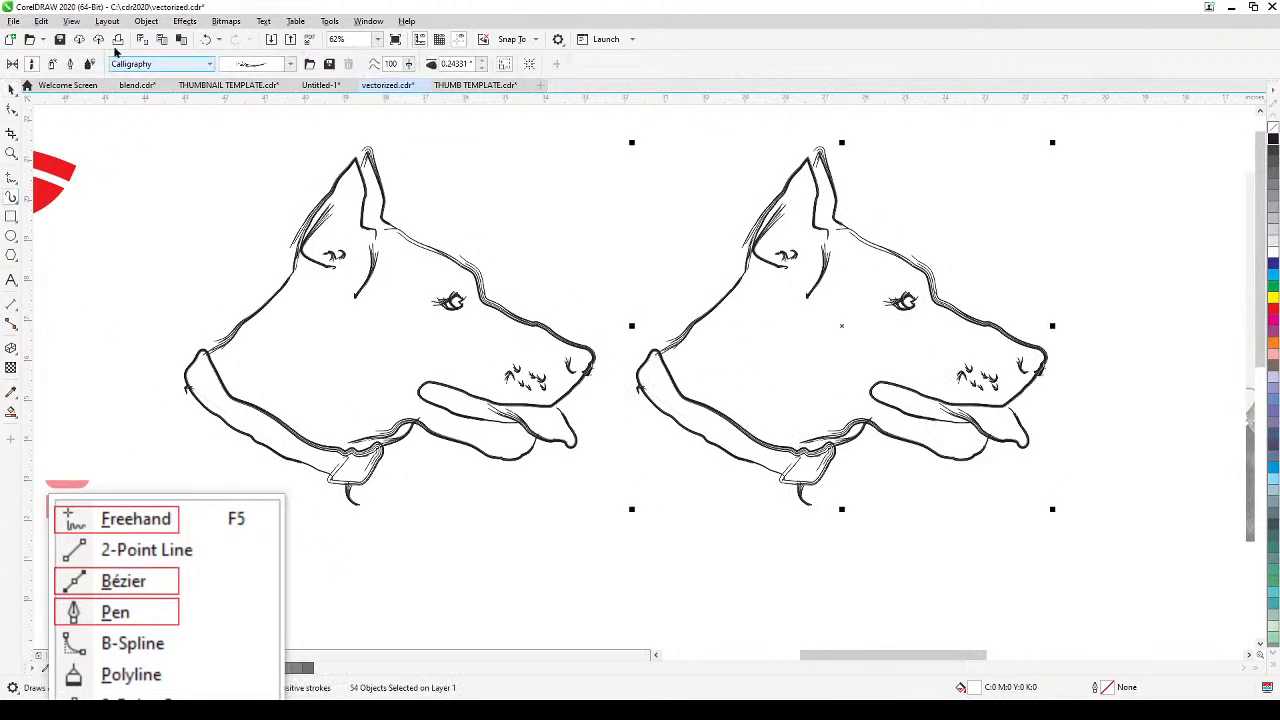
pyautogui.click(289, 65)
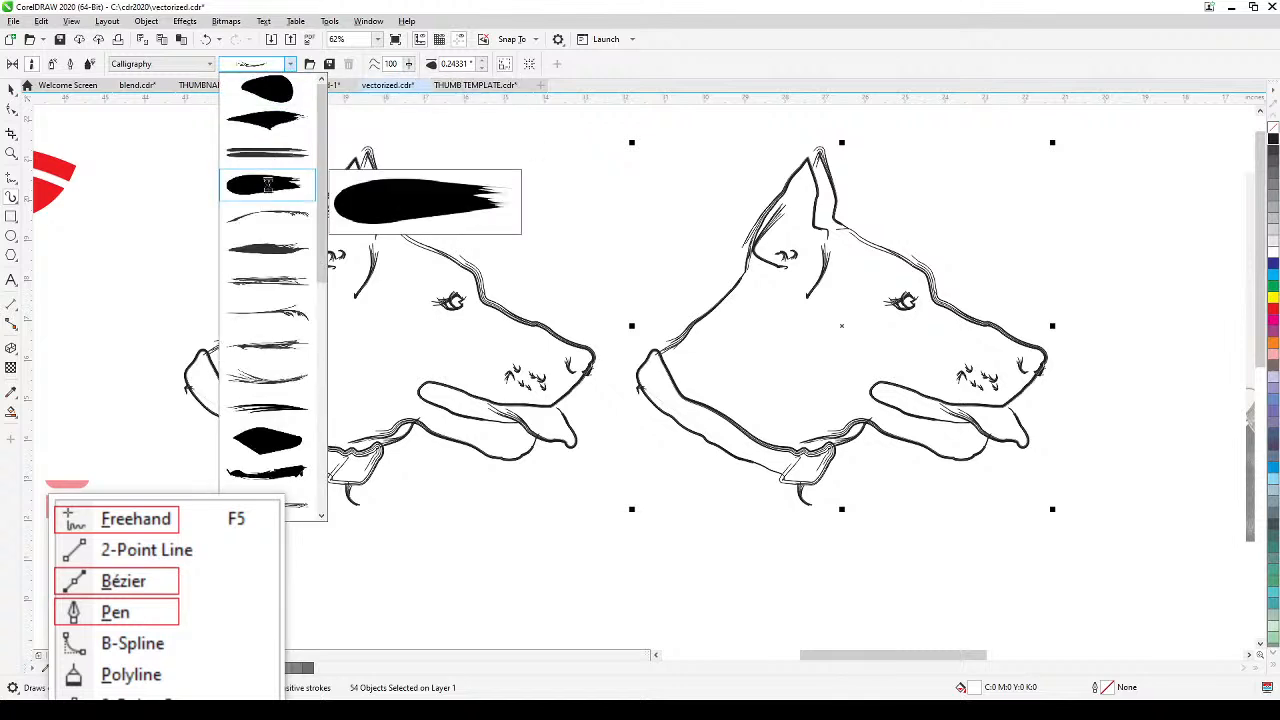
pyautogui.click(267, 185)
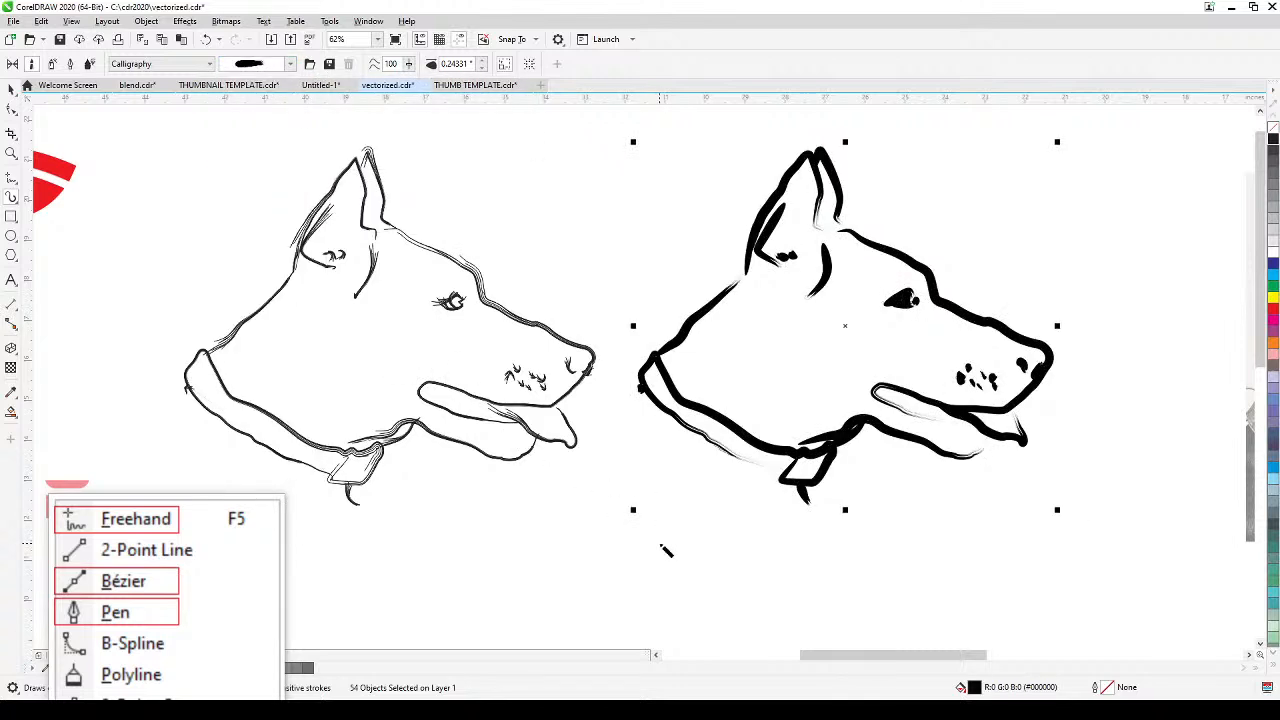
pyautogui.click(665, 550)
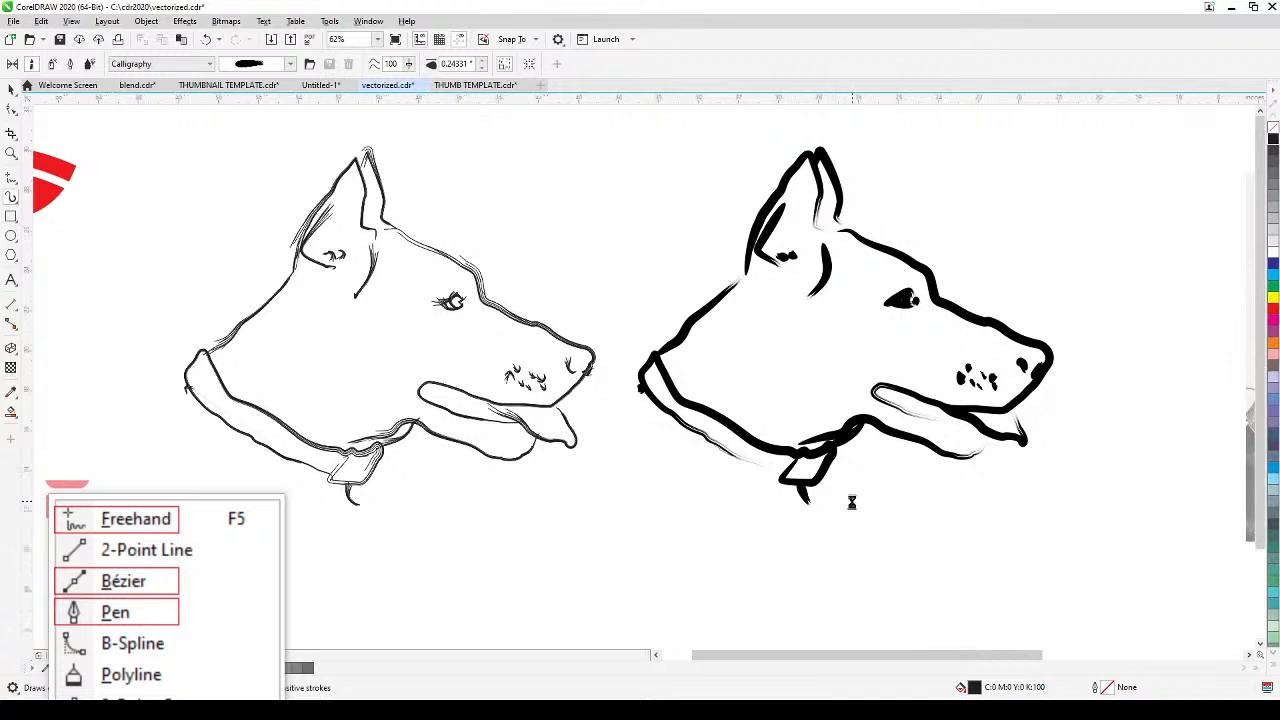
# Step: Review the finished rabbit, Twitter, Tesla and dog vector artwork across the drawing area
pyautogui.scroll(-2, 858, 509)
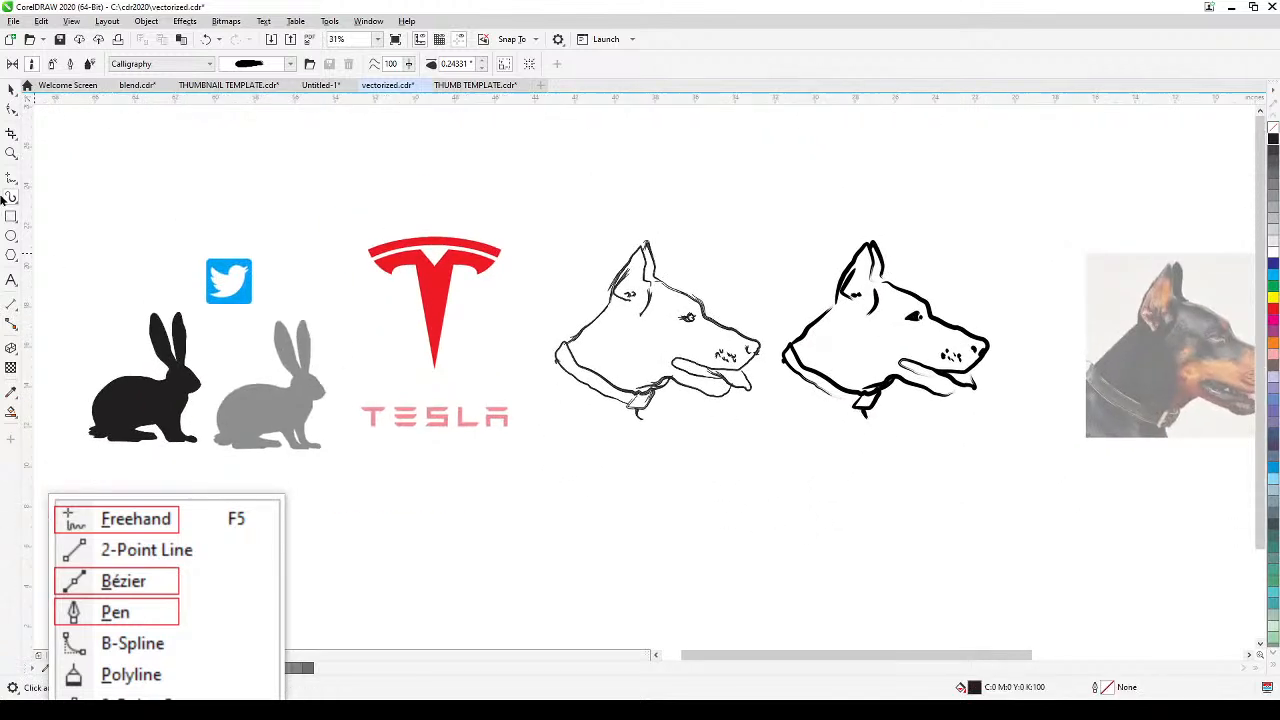
pyautogui.click(11, 90)
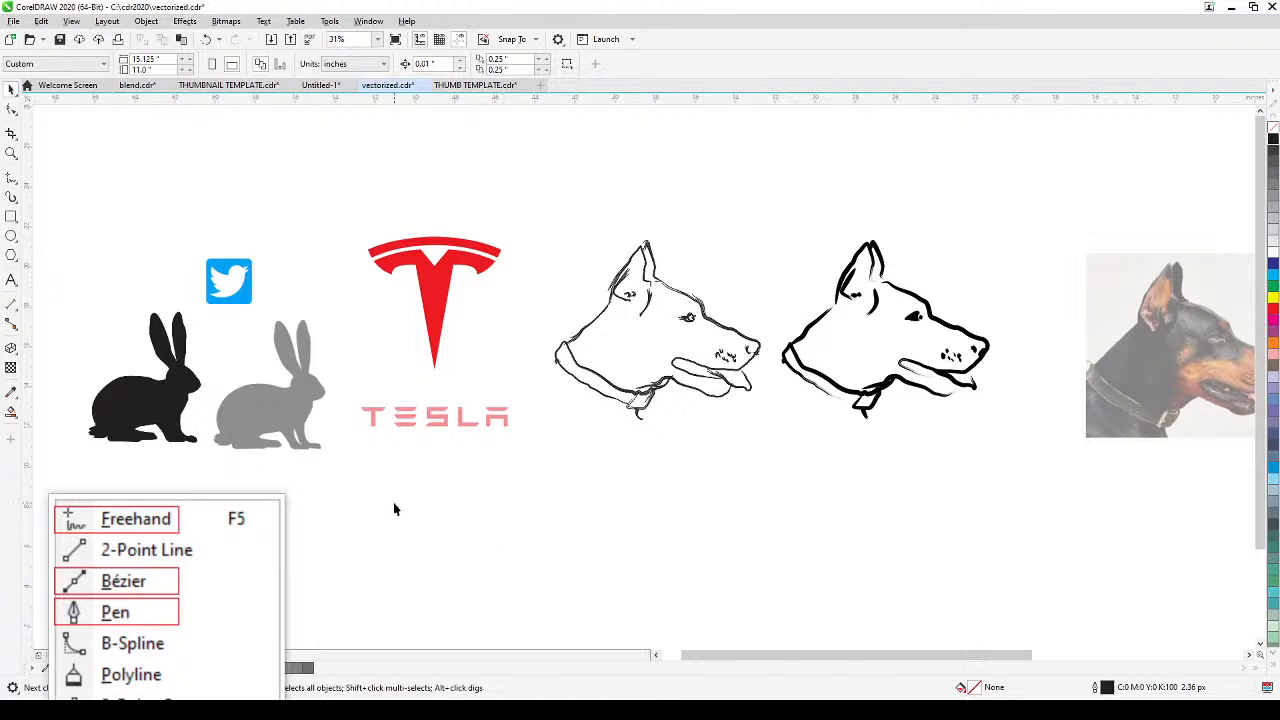
pyautogui.moveTo(393, 509); pyautogui.dragTo(483, 520)
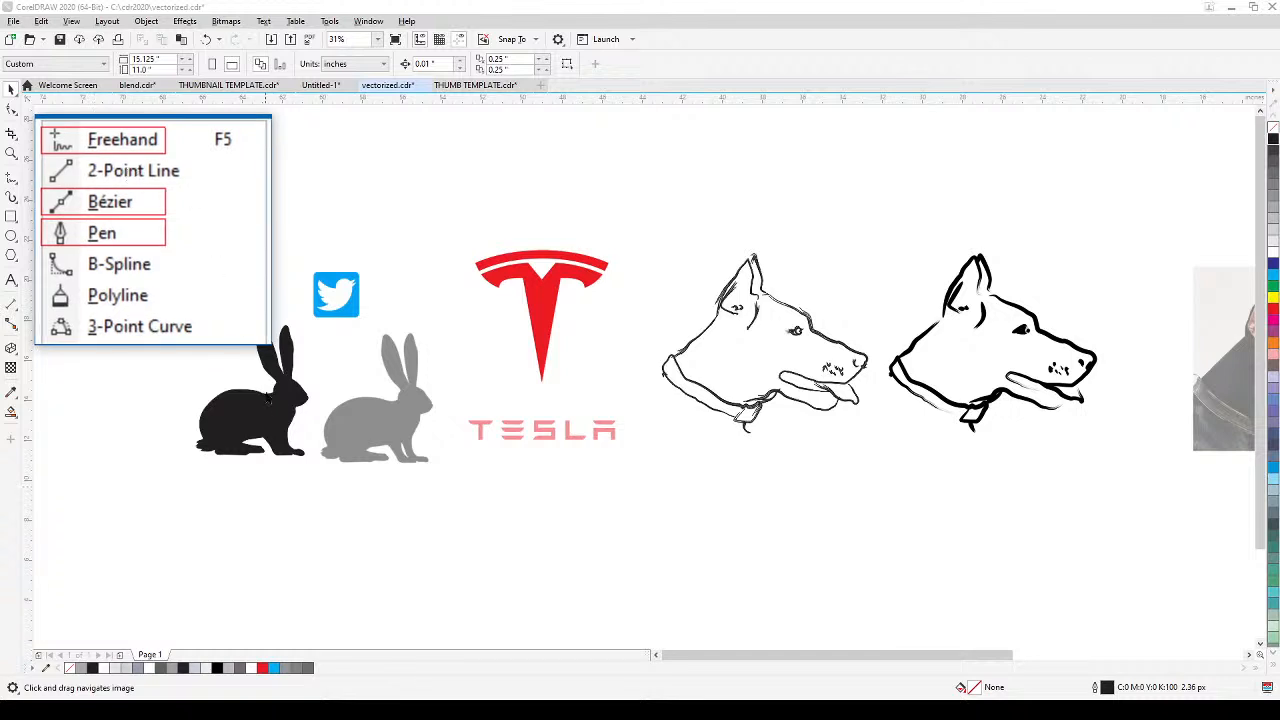
pyautogui.moveTo(343, 489); pyautogui.dragTo(331, 551)
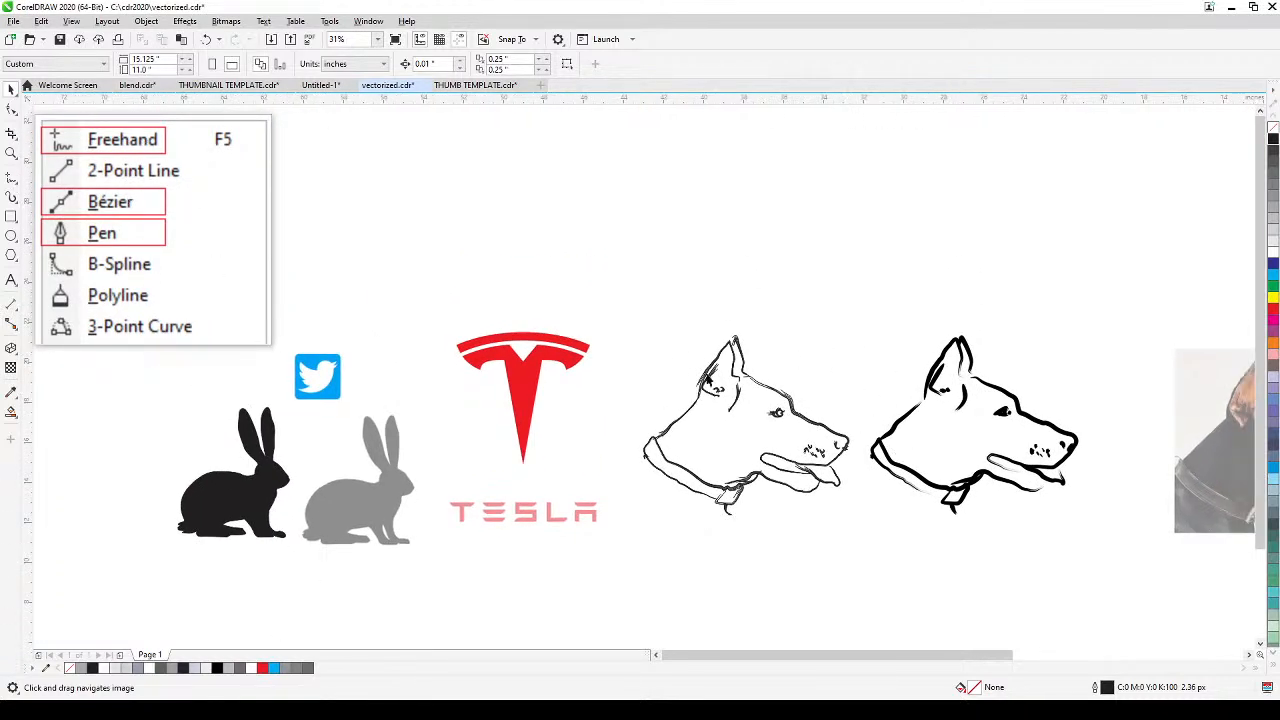
pyautogui.scroll(2, 920, 448)
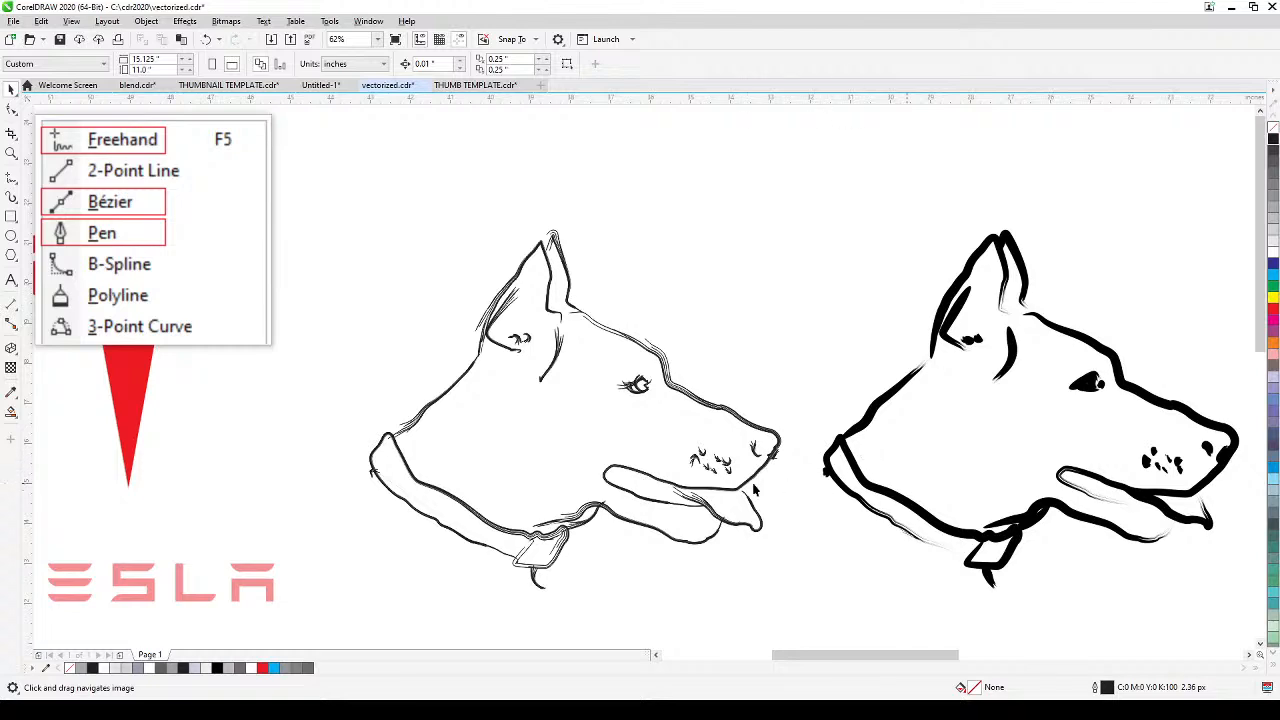
pyautogui.moveTo(755, 490); pyautogui.dragTo(1268, 391)
pyautogui.moveTo(842, 405); pyautogui.dragTo(917, 476)
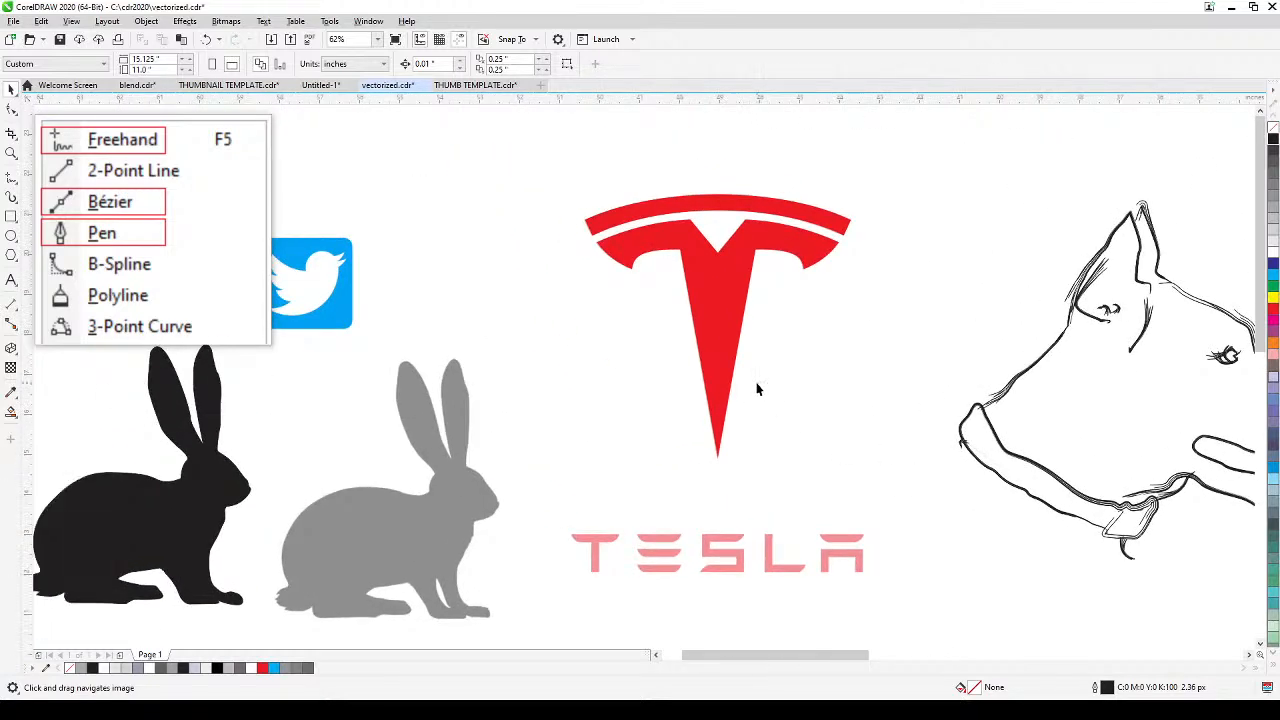
# Step: Examine the vectorized Tesla lettering up close and compare the sketched dog with its thick brushstroke copy
pyautogui.moveTo(507, 375); pyautogui.dragTo(677, 337)
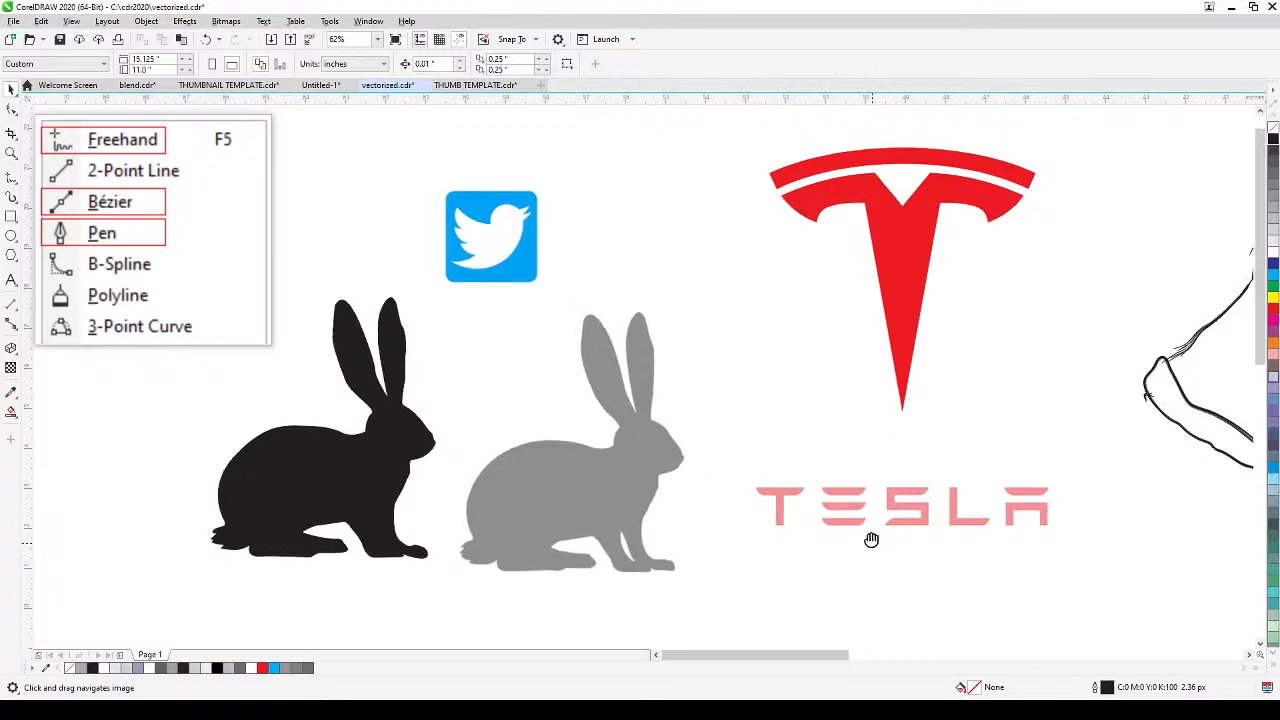
pyautogui.scroll(2, 770, 443)
pyautogui.scroll(2, 745, 438)
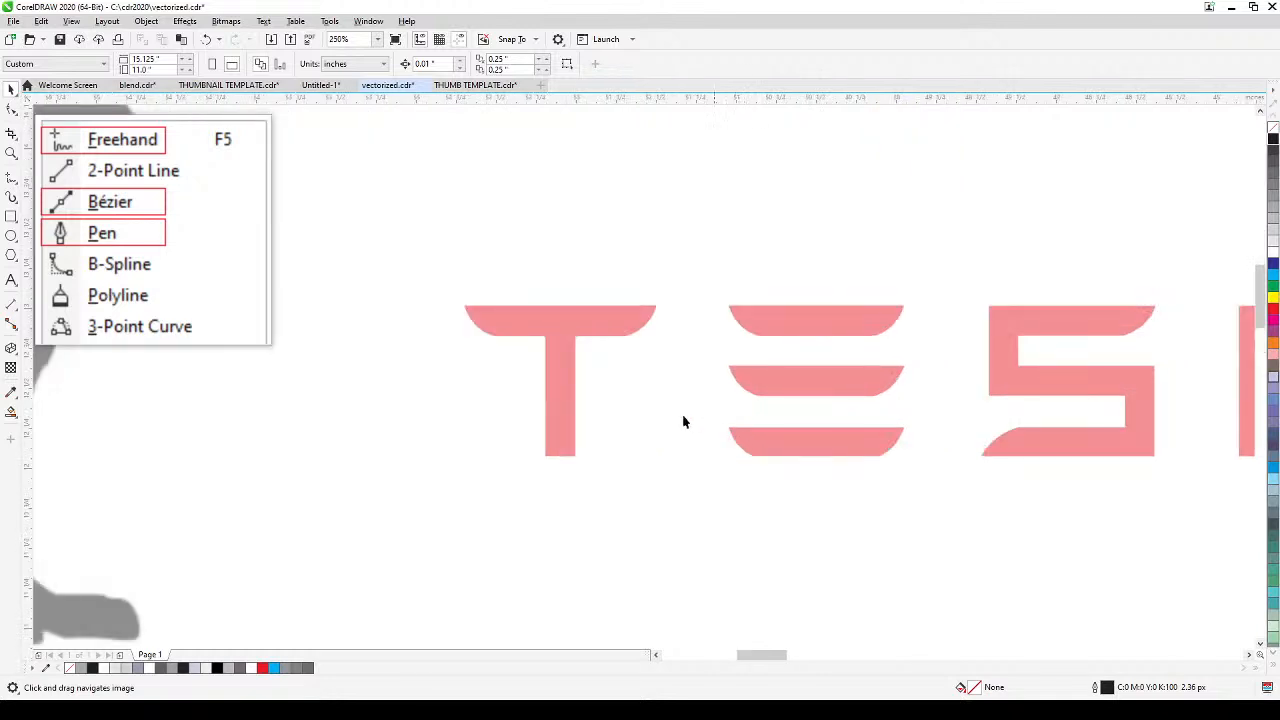
pyautogui.moveTo(760, 457); pyautogui.dragTo(609, 450)
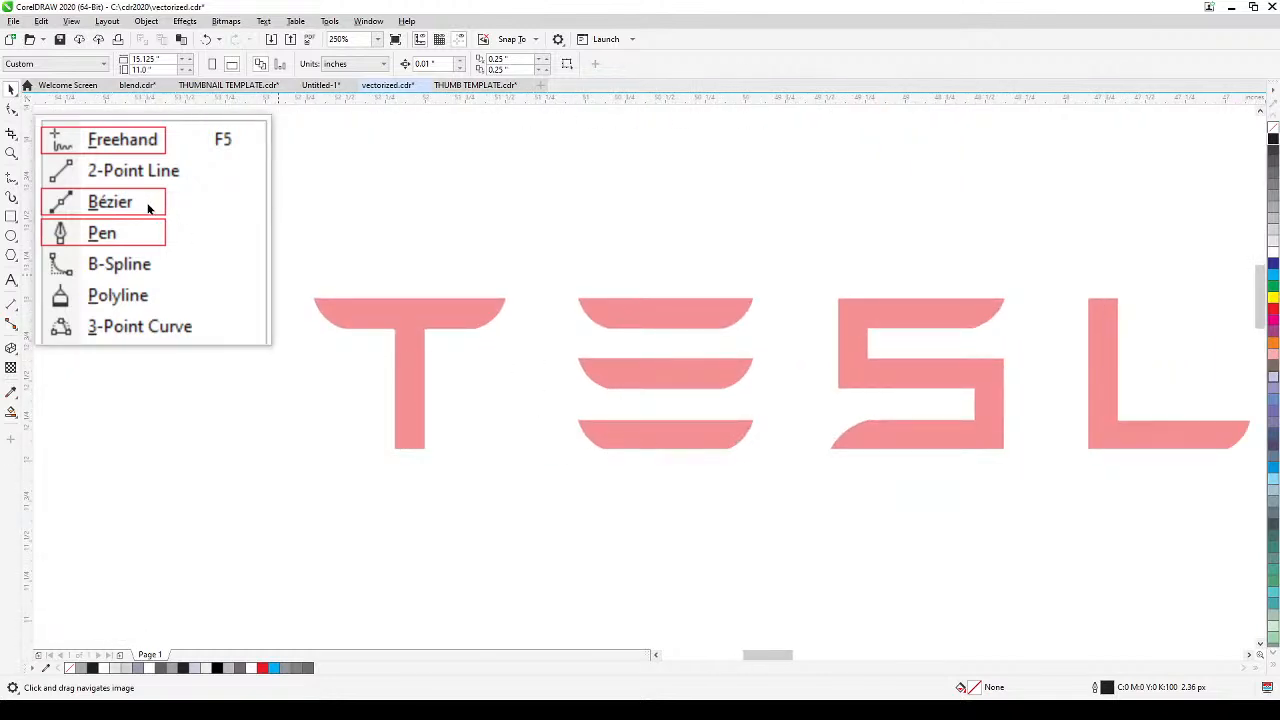
pyautogui.scroll(-3, 376, 427)
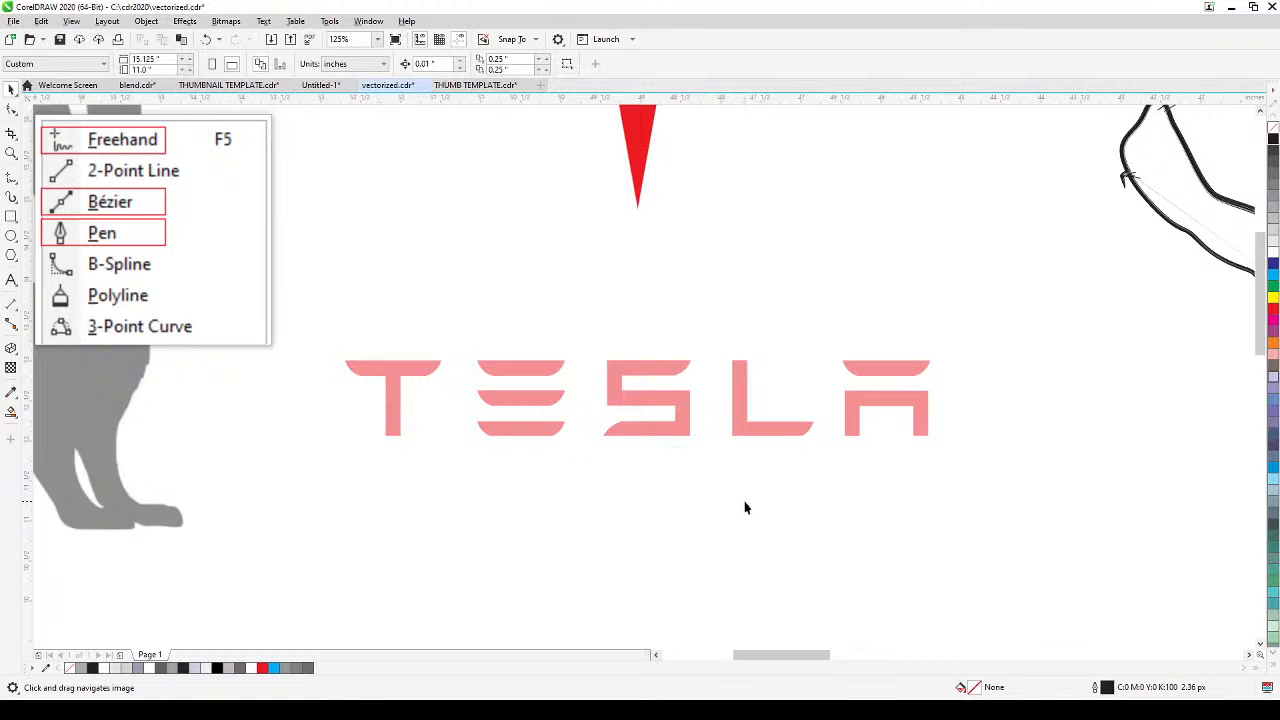
pyautogui.scroll(-3, 748, 500)
pyautogui.moveTo(749, 491); pyautogui.dragTo(649, 472)
pyautogui.scroll(-2, 743, 490)
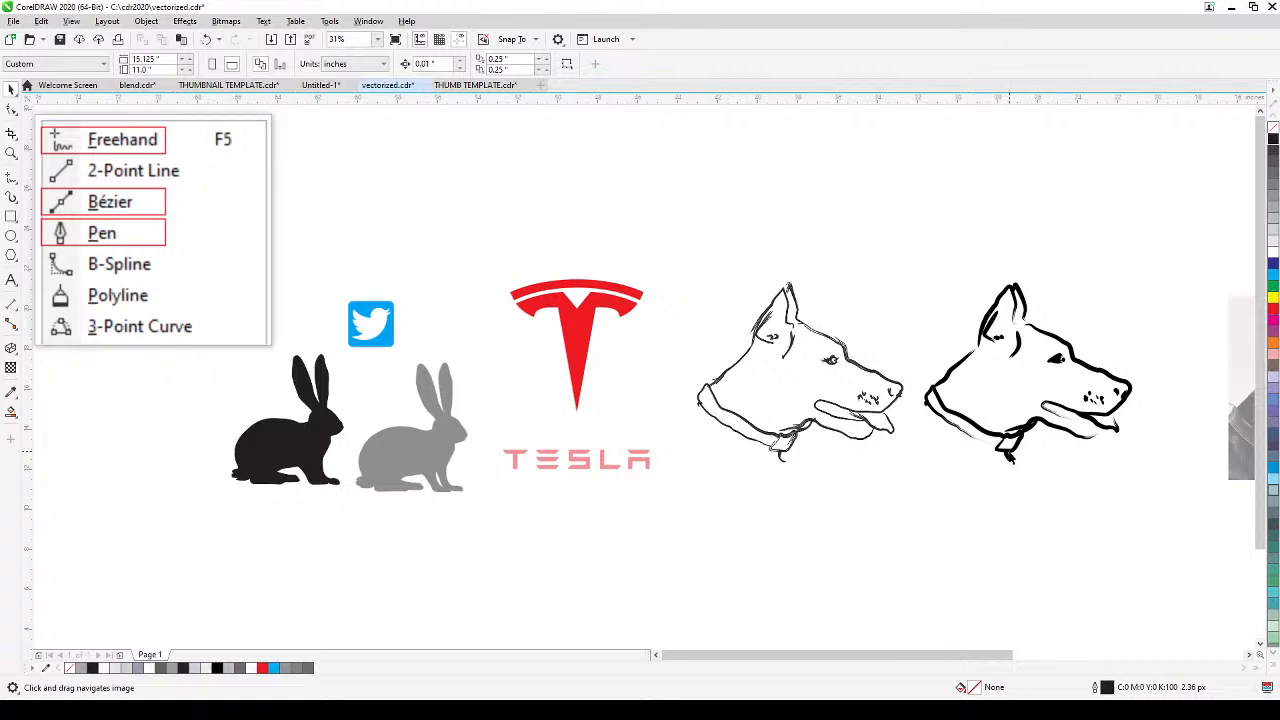
pyautogui.scroll(1, 1009, 450)
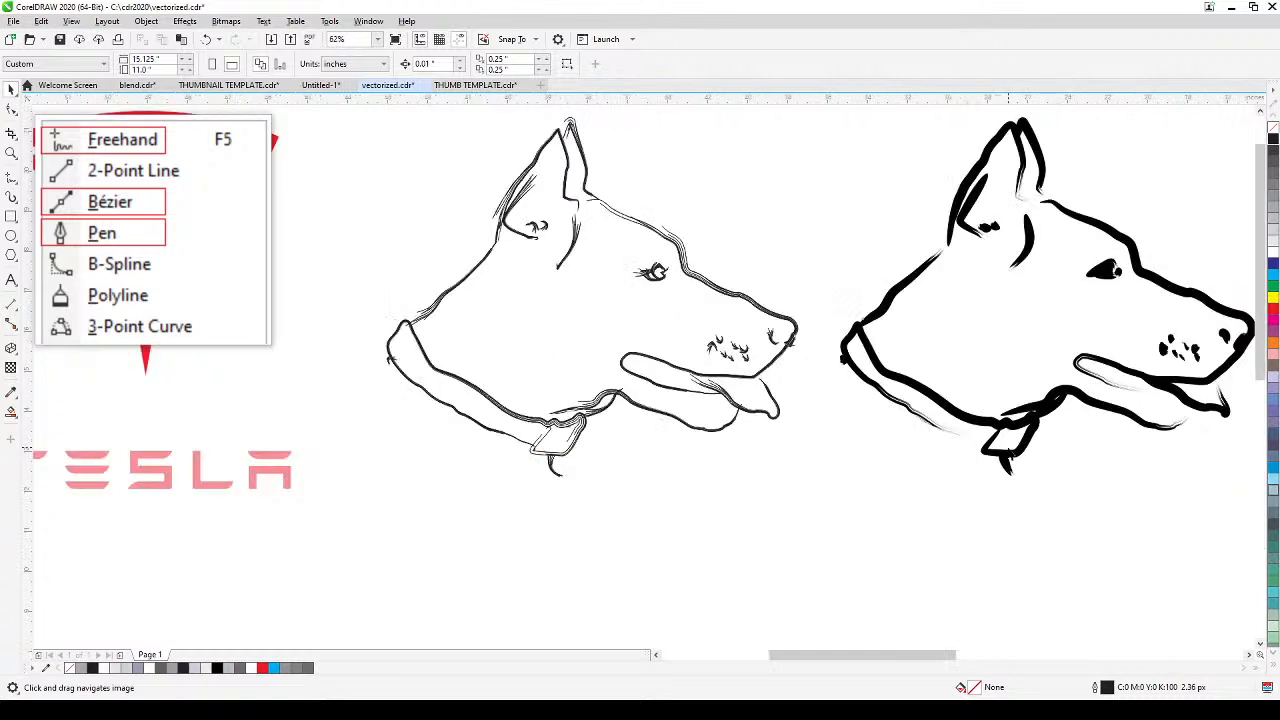
pyautogui.moveTo(993, 463); pyautogui.dragTo(937, 513)
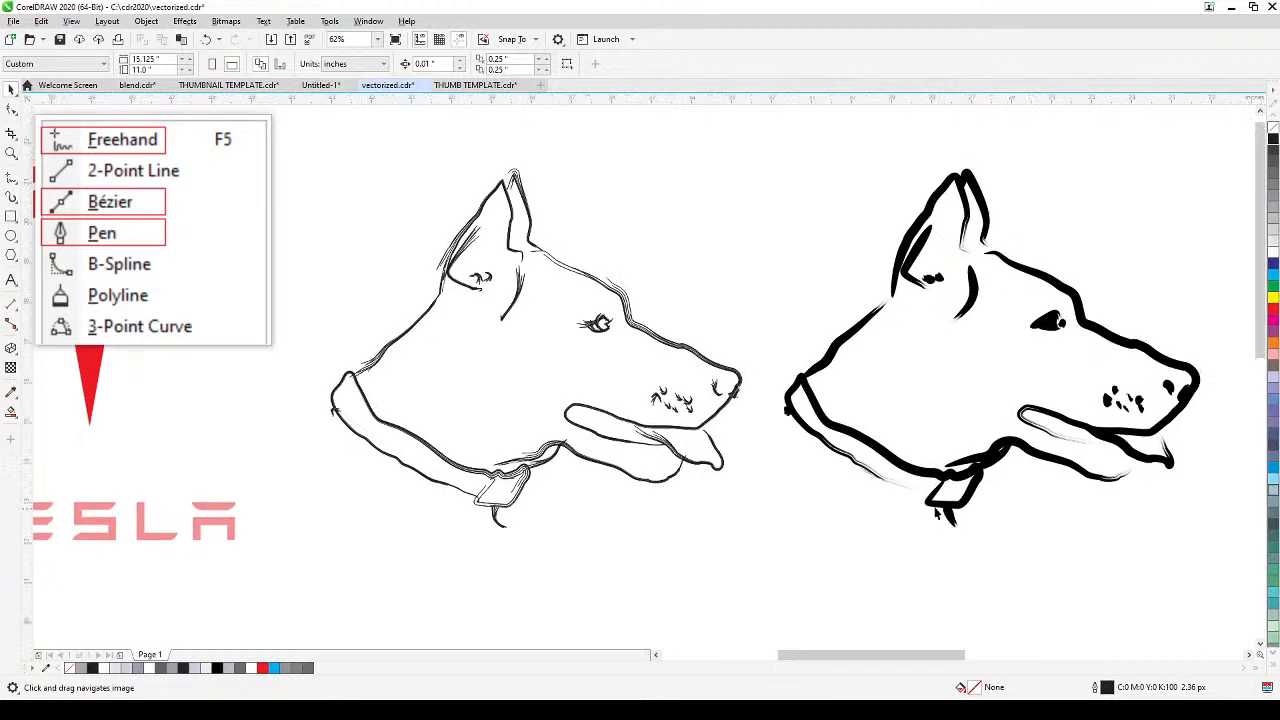